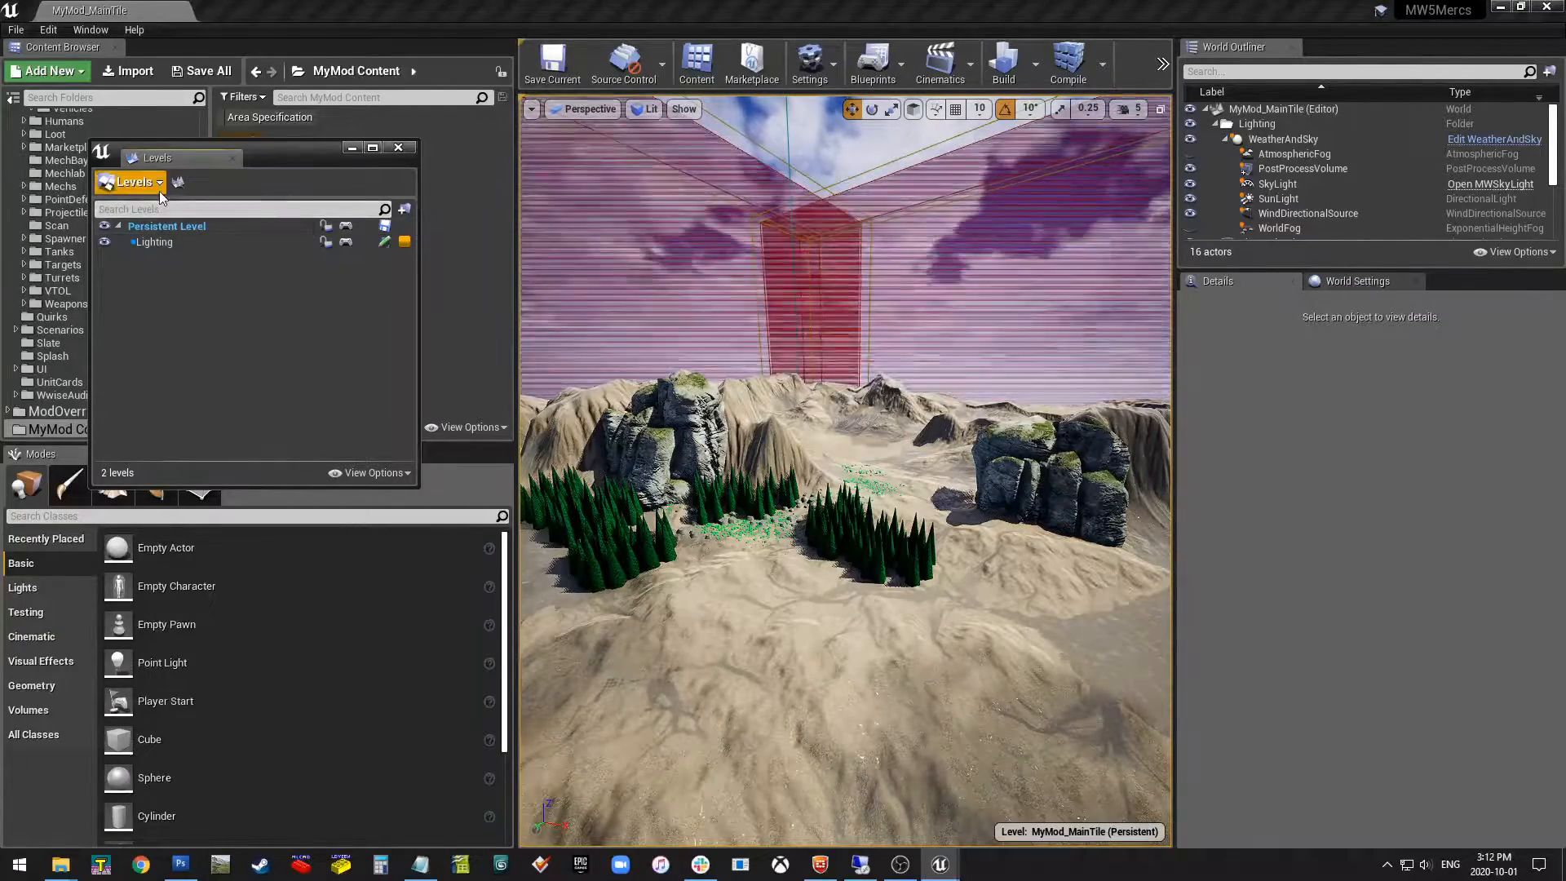
Create a new sublevel from the Empty Level template and save it in MyMod Content as MyMod_Enemies_MRK.
click(159, 190)
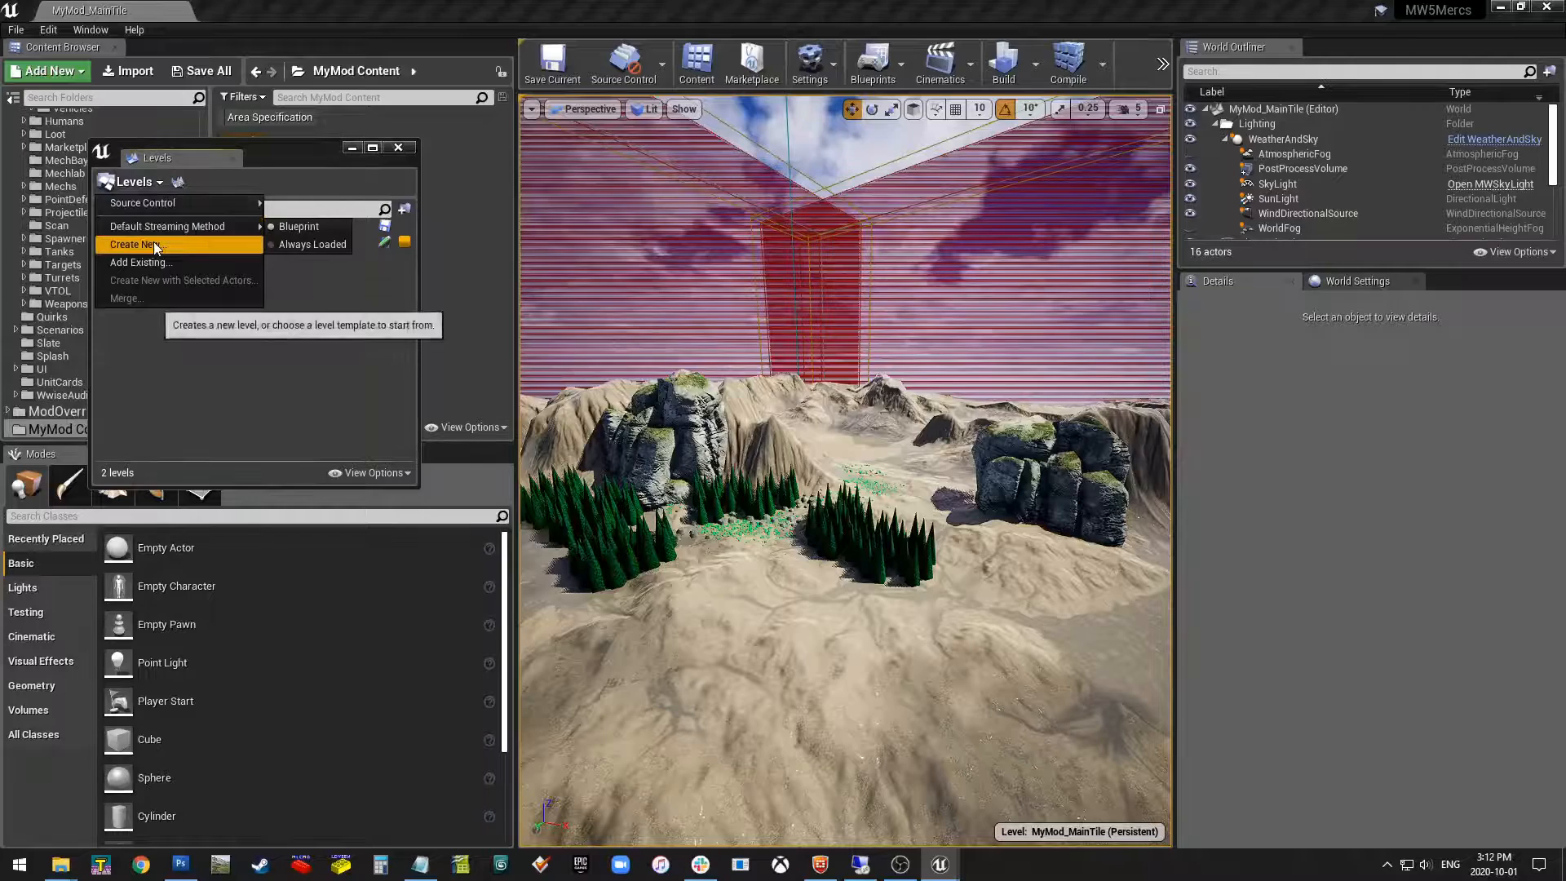
click(153, 243)
click(916, 360)
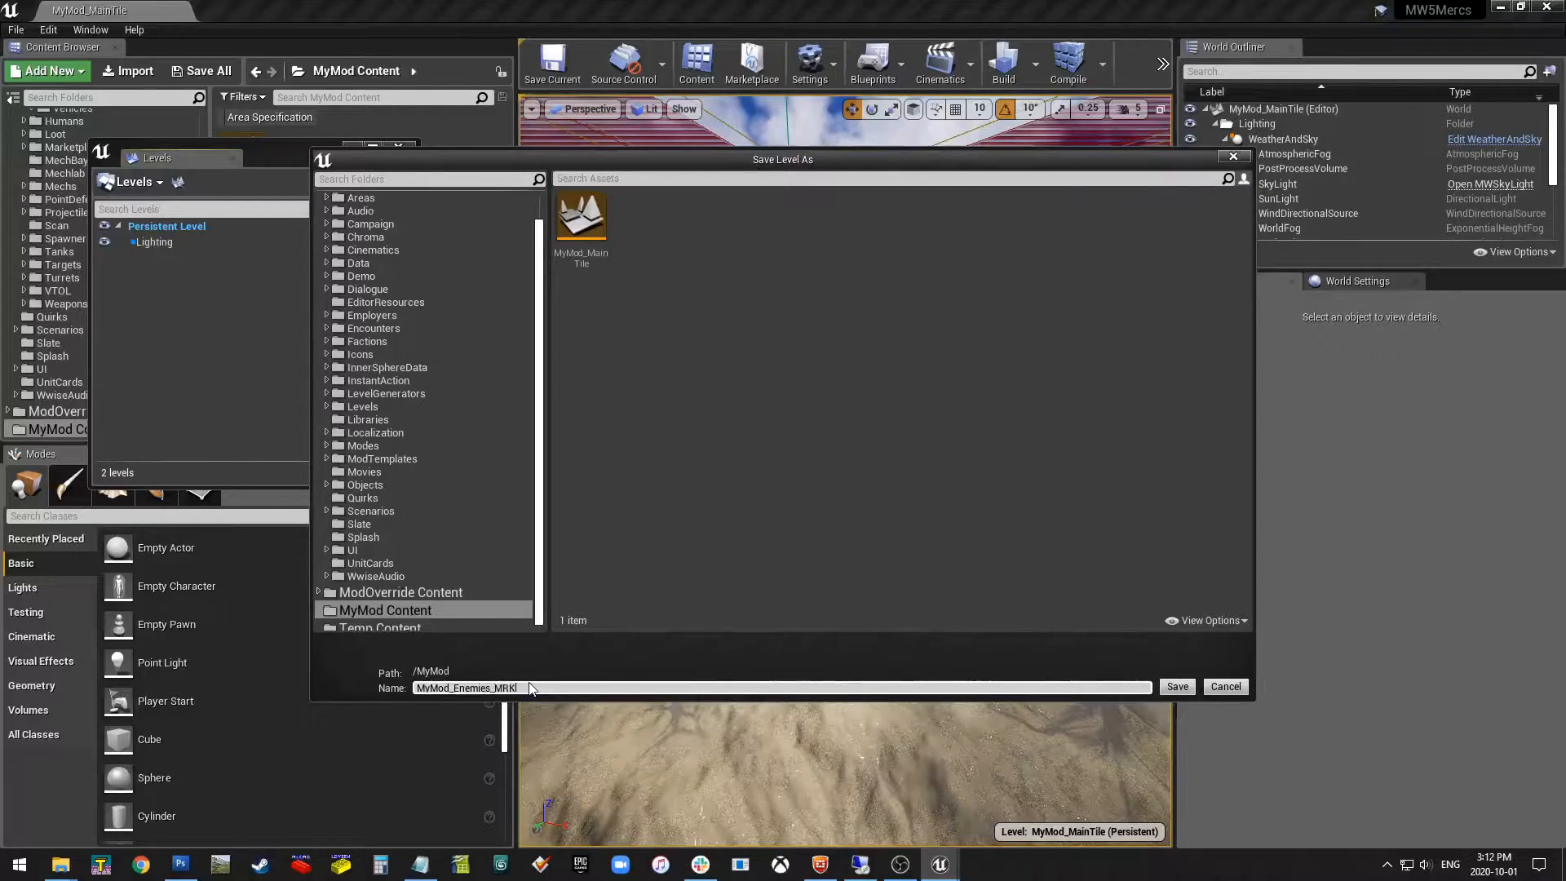
key(Return)
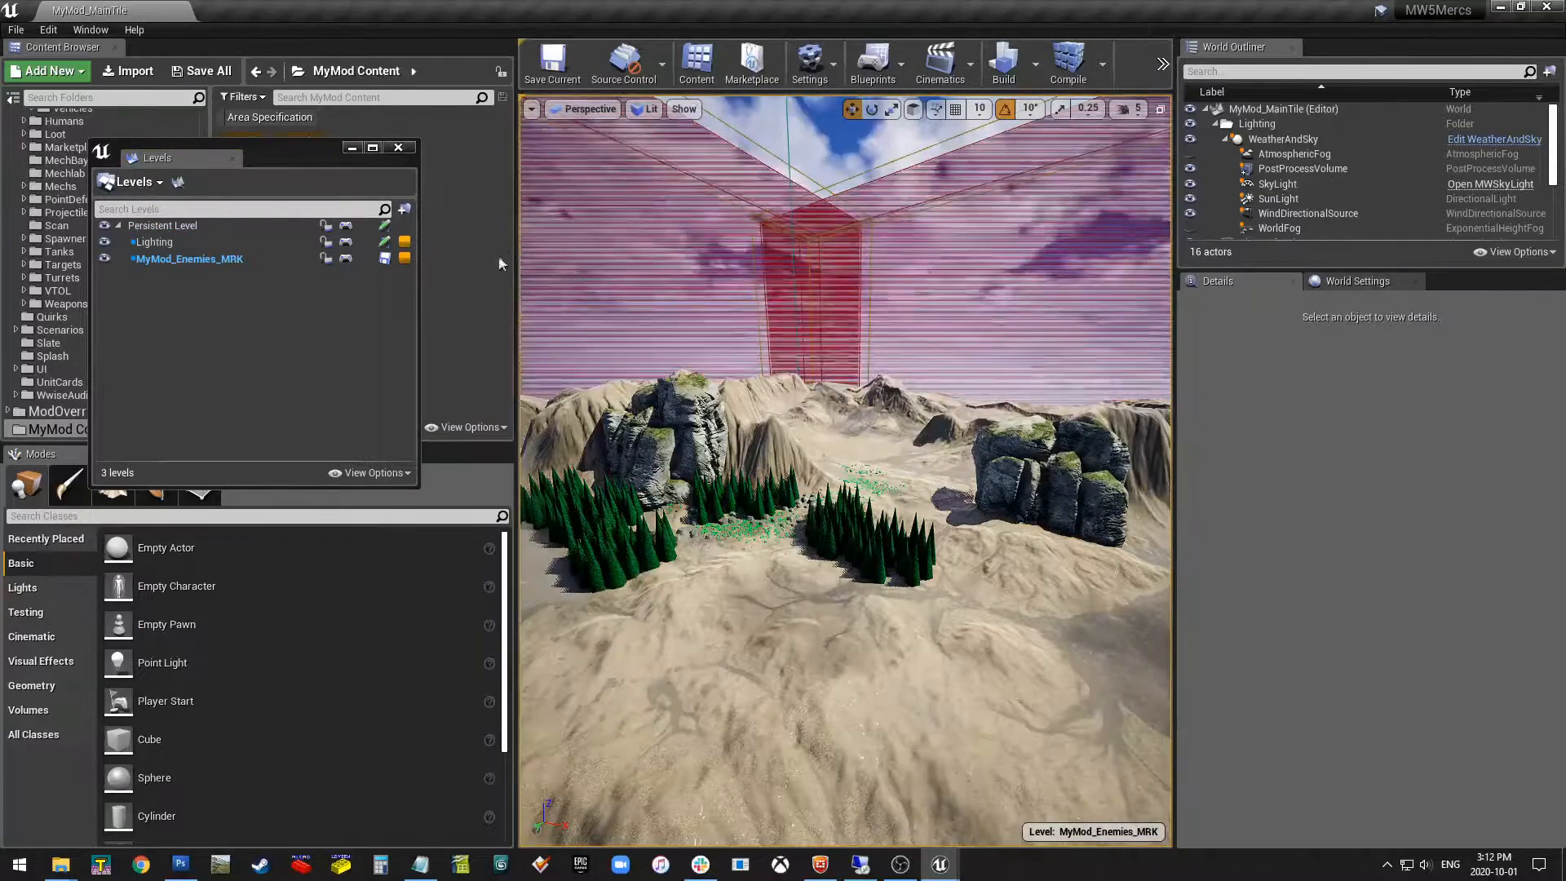
Create a second sublevel from the Empty Level template and save it as MyMod_Friendlies_MRK.
click(148, 182)
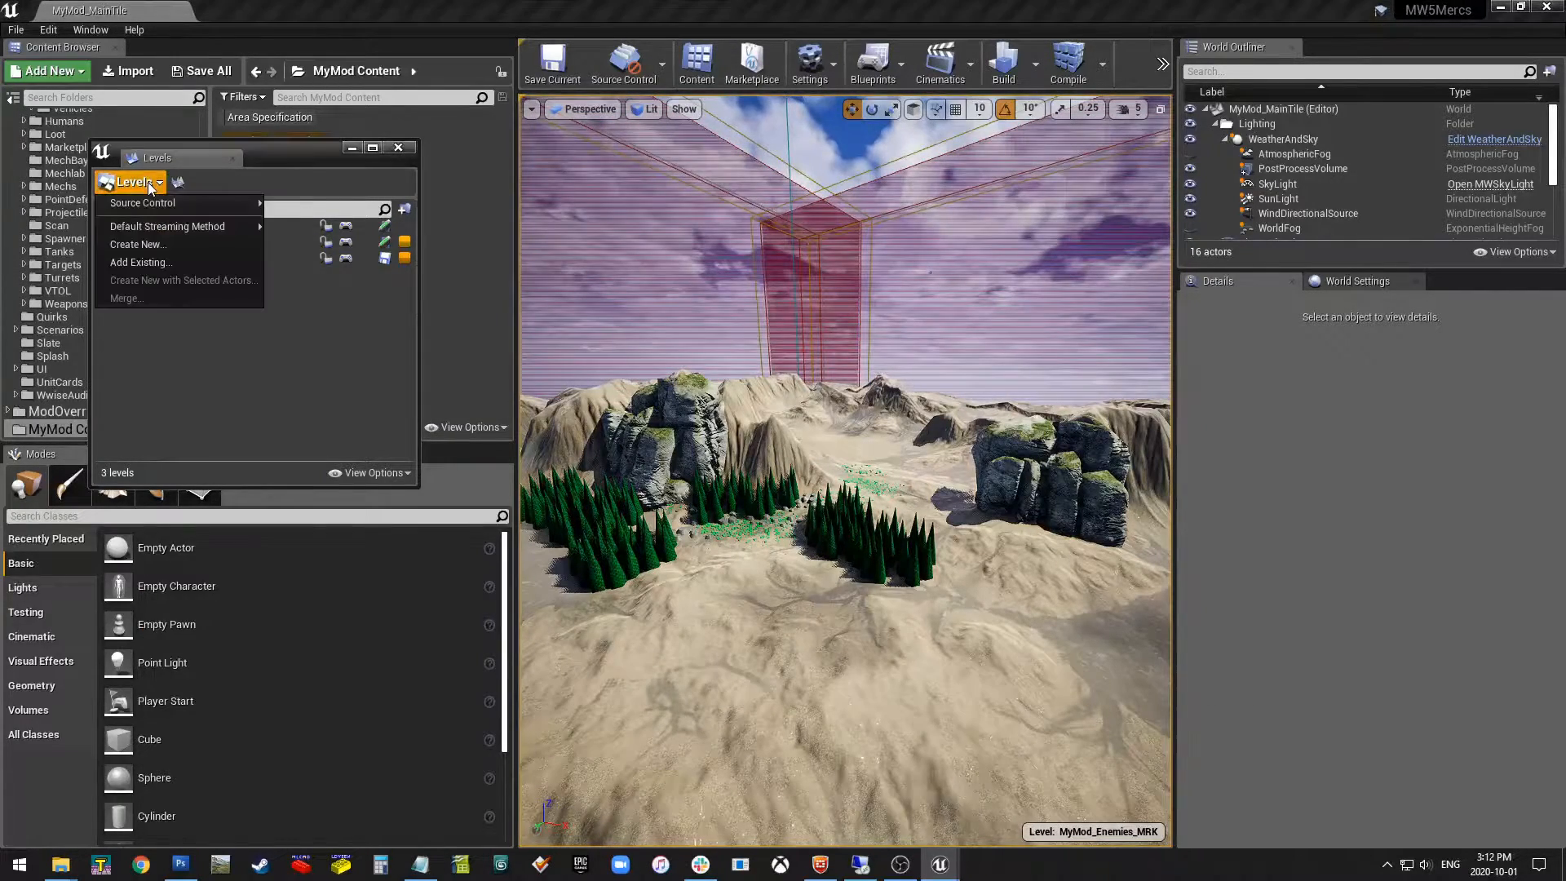
click(155, 245)
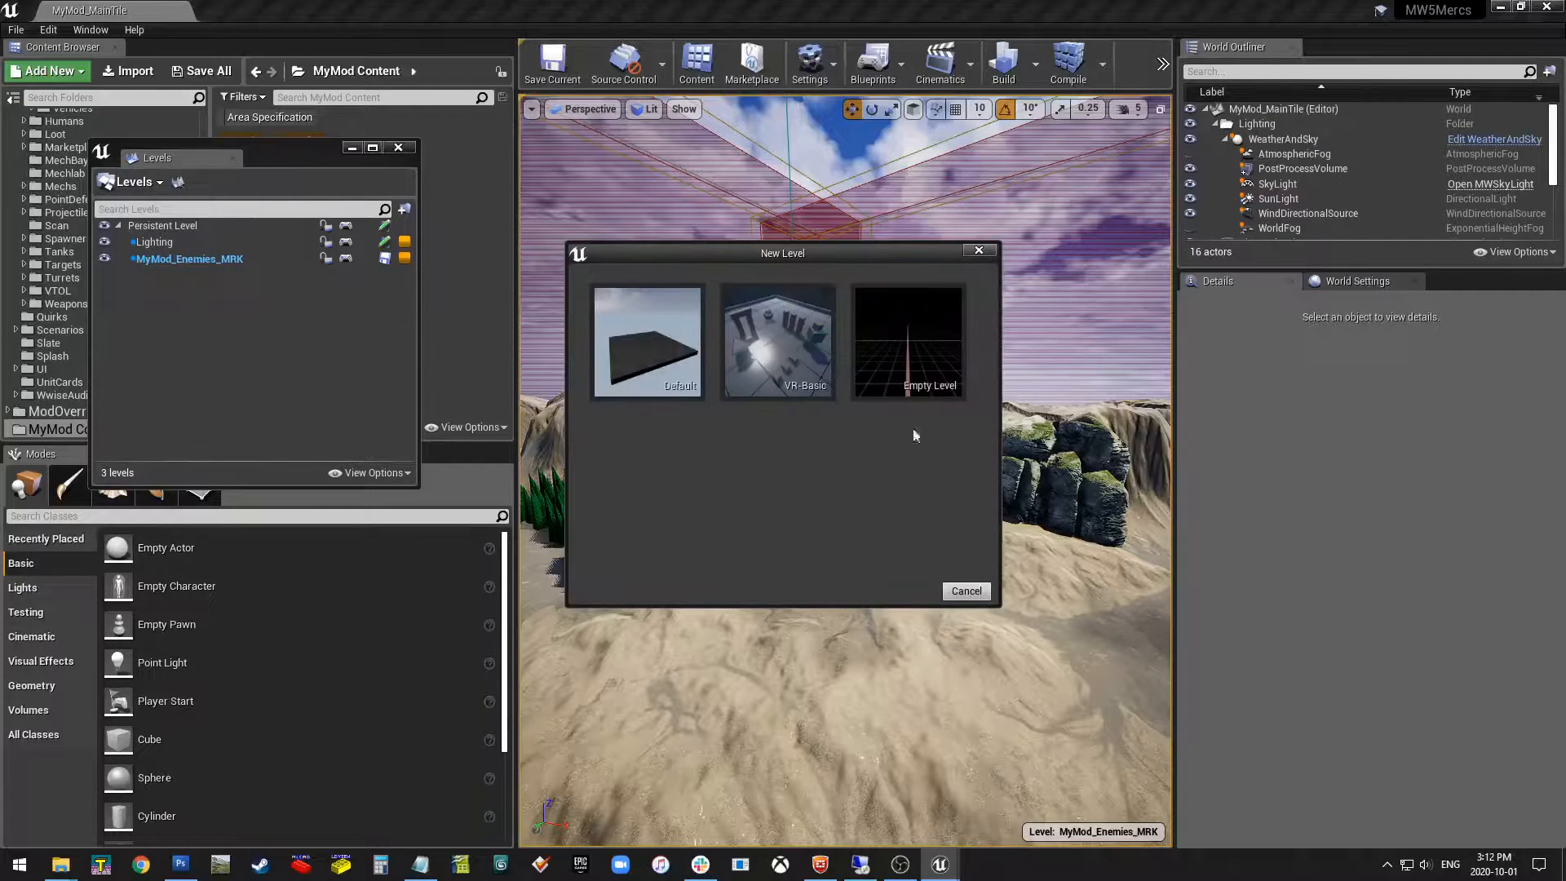
click(926, 359)
text(MyMod_Friendlies_MRK)
key(Return)
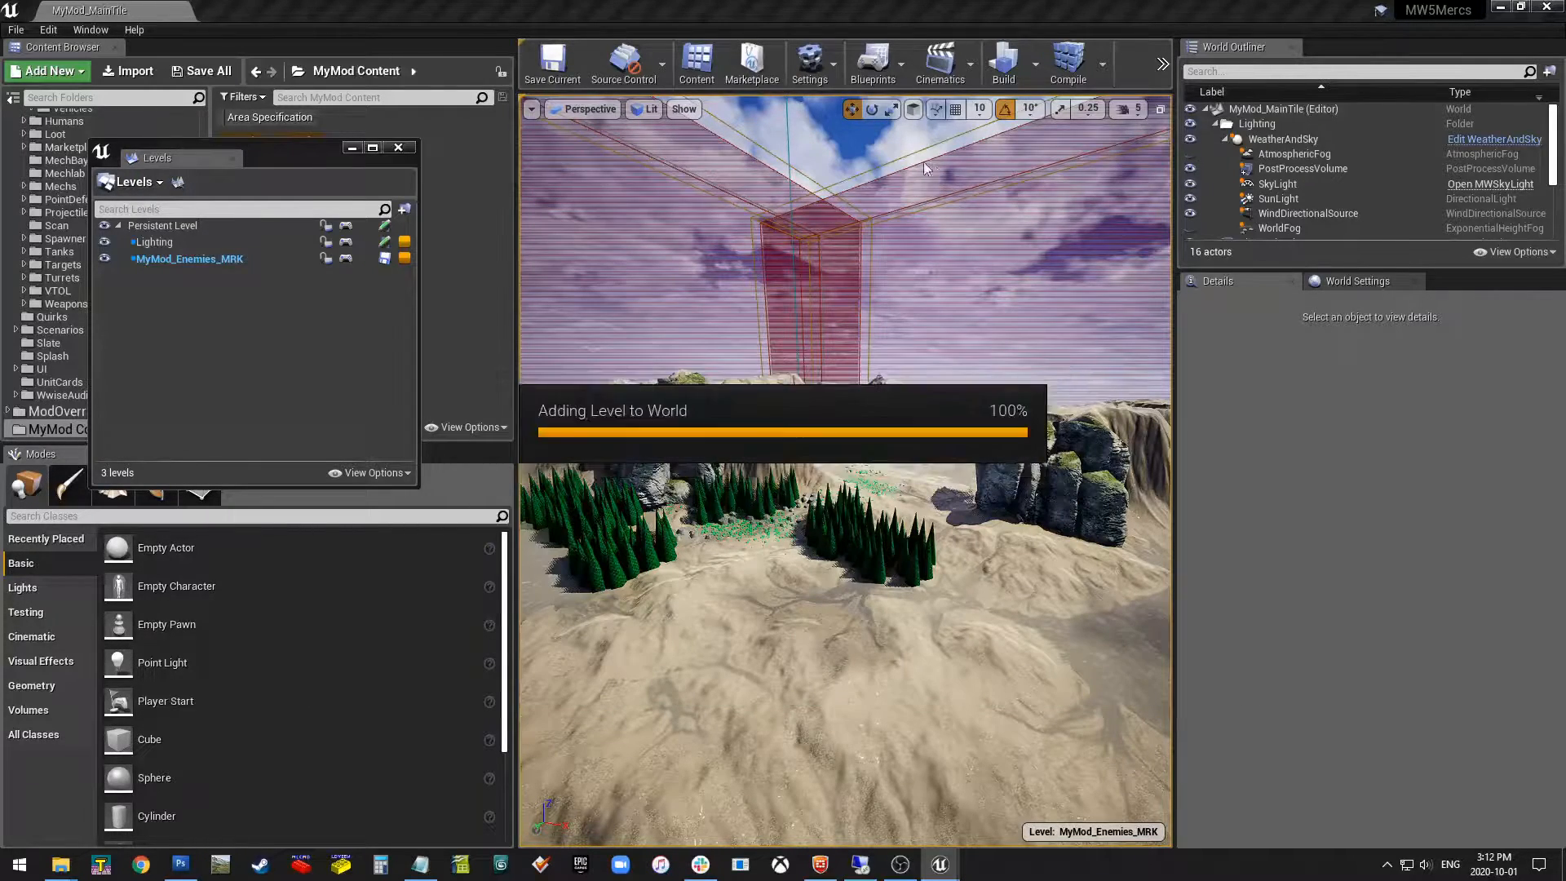
Find the ConfigurationController class and place one on the terrain in the MyMod_Friendlies_MRK sublevel.
click(202, 274)
scroll(943, 482, down, 10)
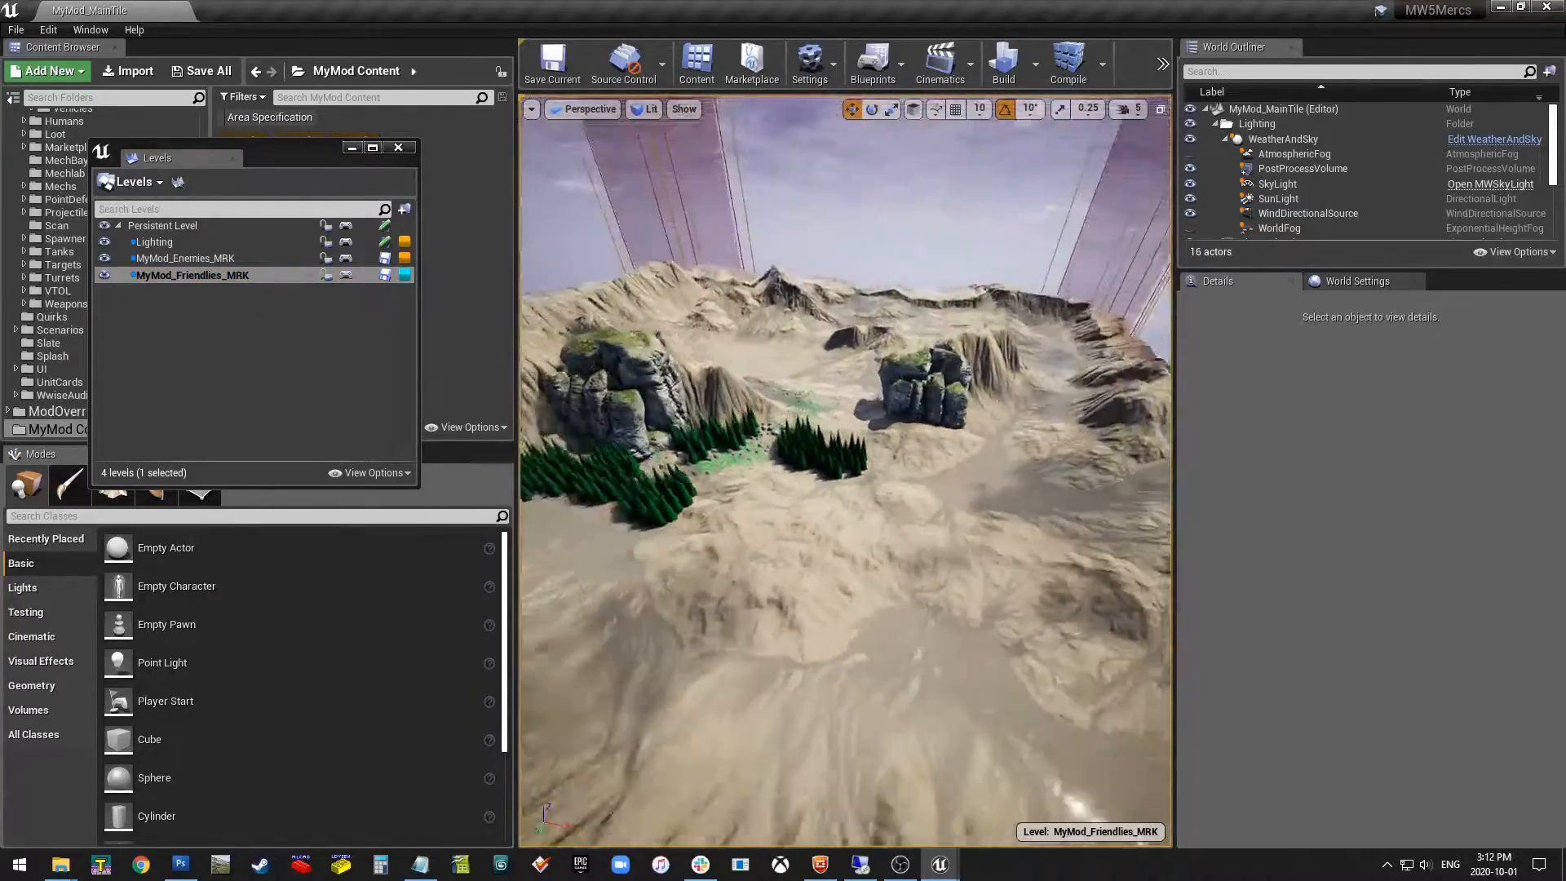
mouse_move(943, 482)
right_down()
mouse_move(889, 482)
mouse_move(954, 554)
mouse_move(937, 522)
mouse_move(946, 481)
right_up()
key(w)
scroll(954, 475, down, 5)
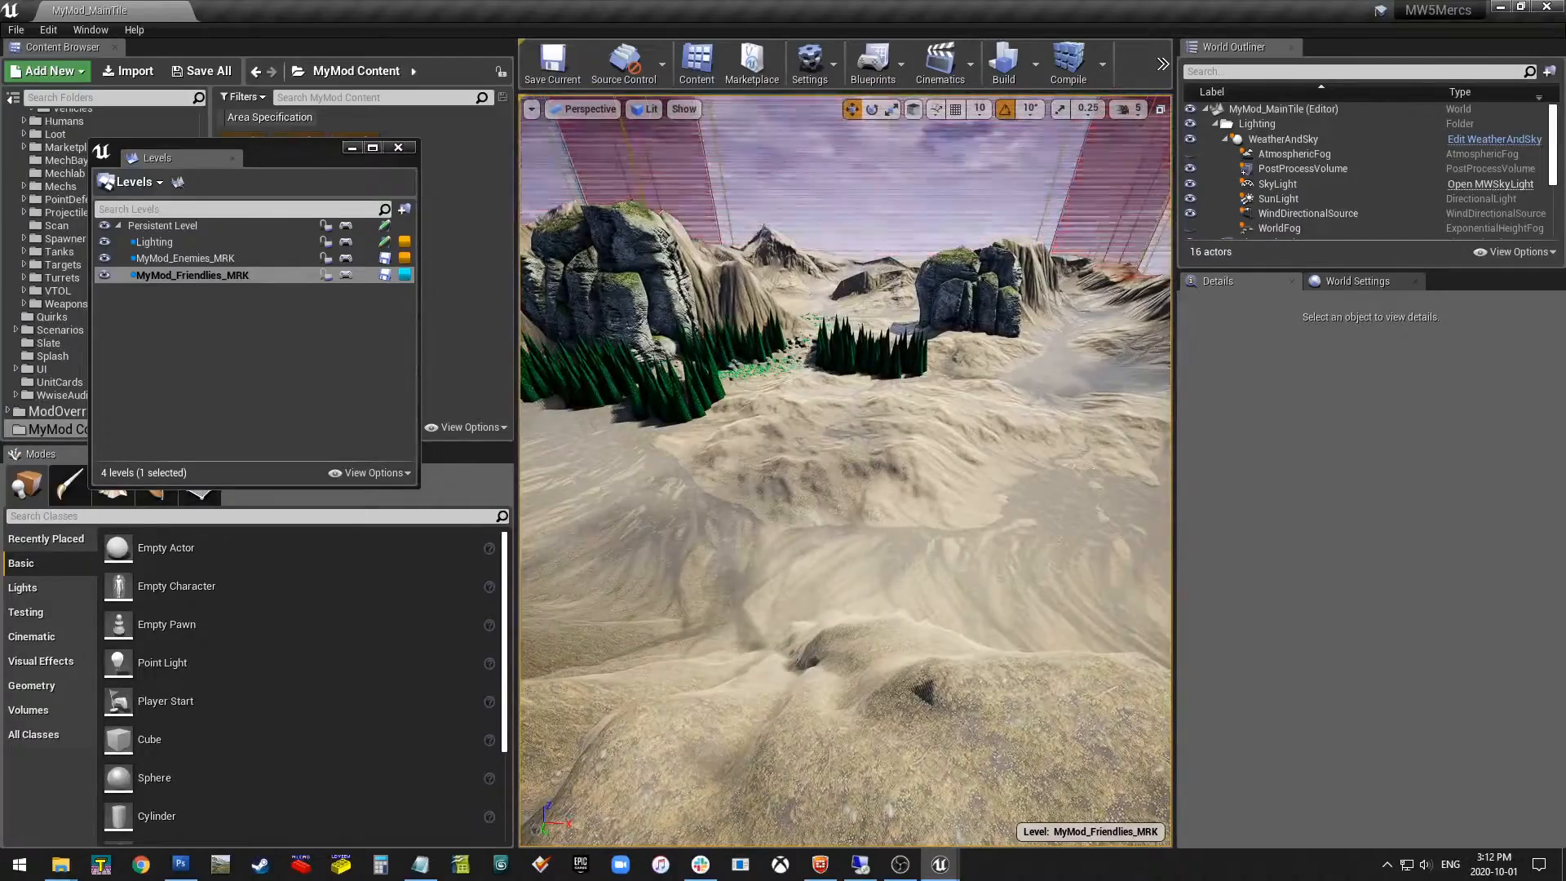
scroll(722, 487, up, 5)
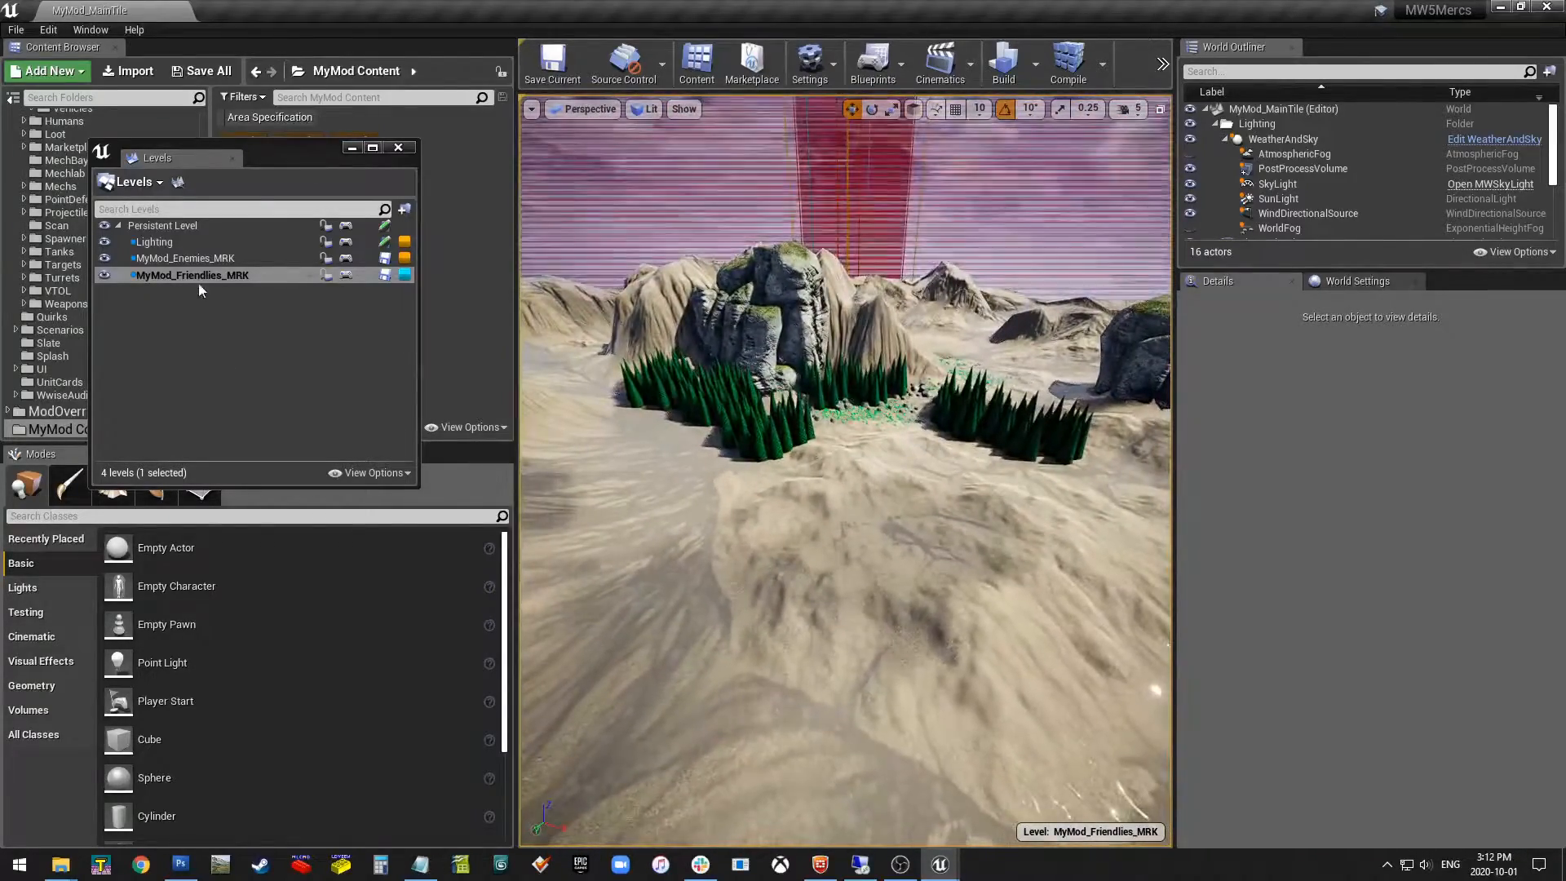
click(197, 277)
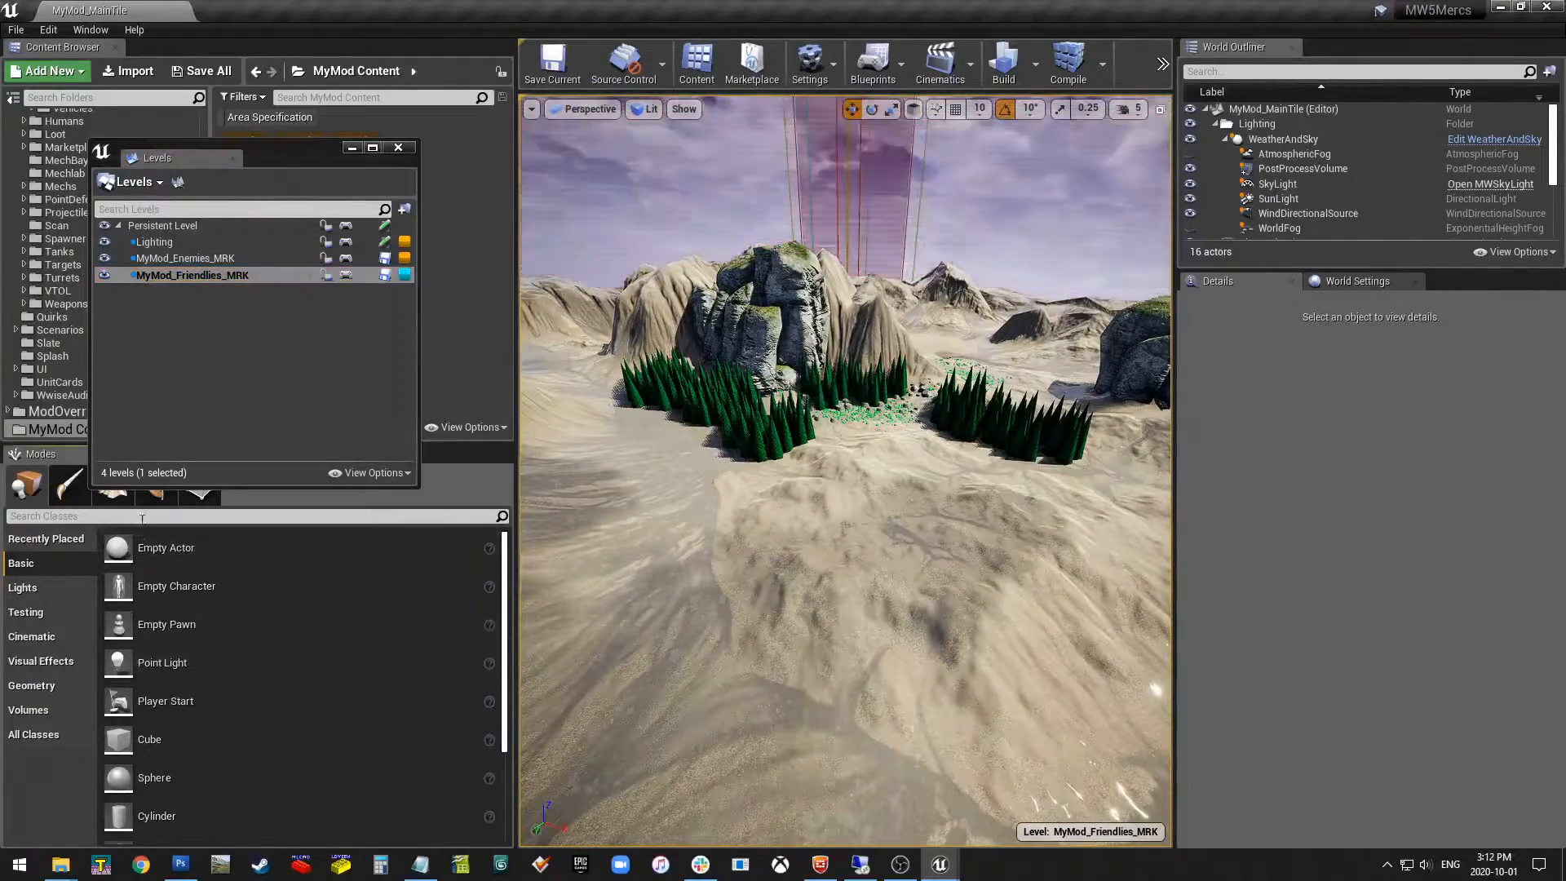
click(146, 516)
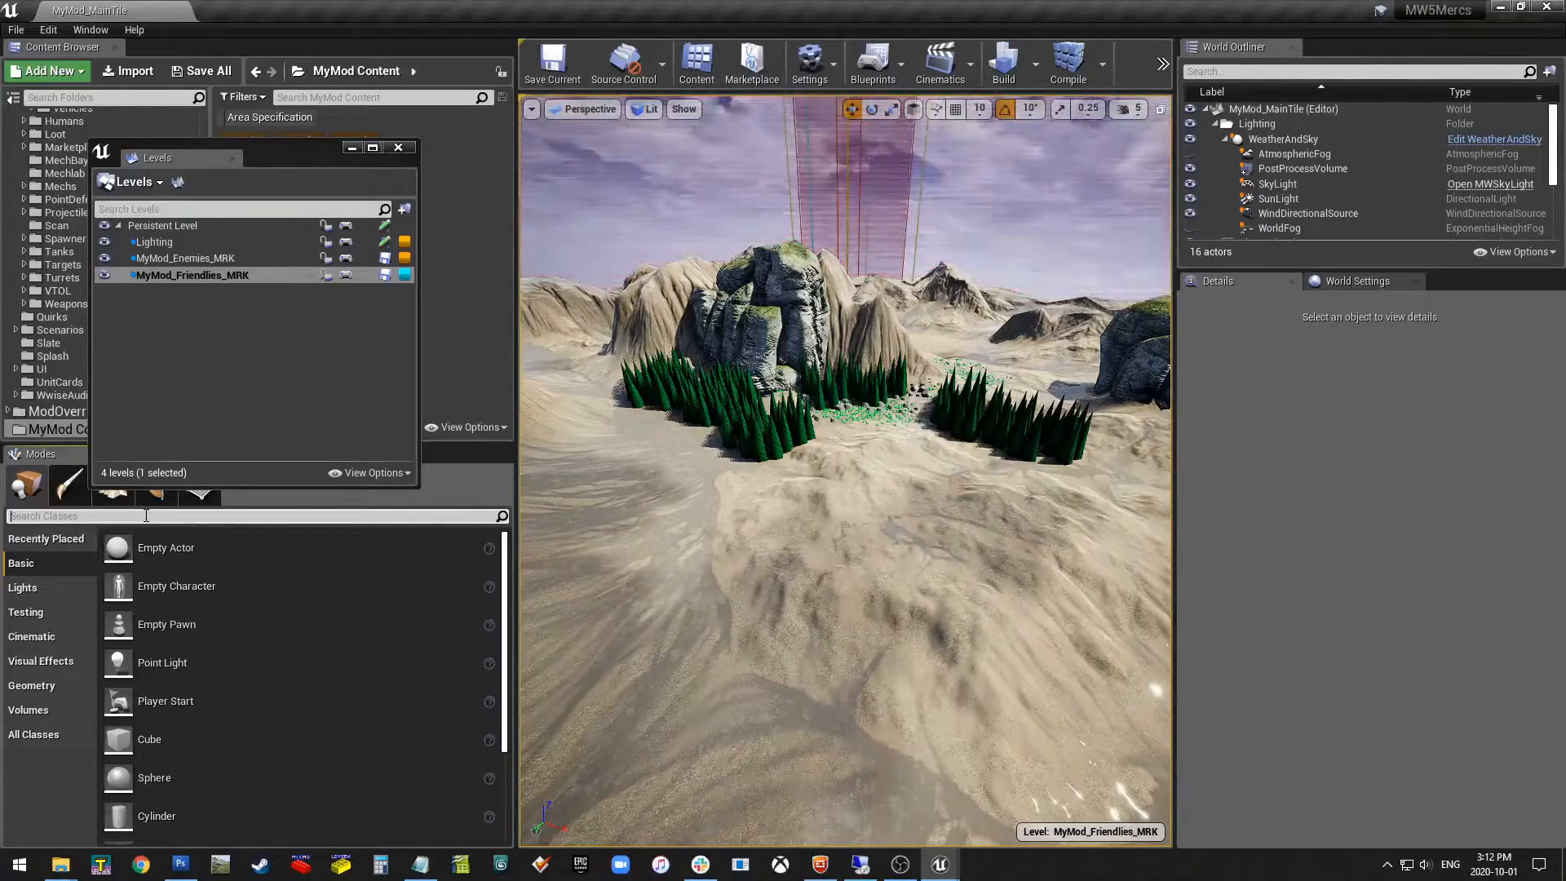
text(config)
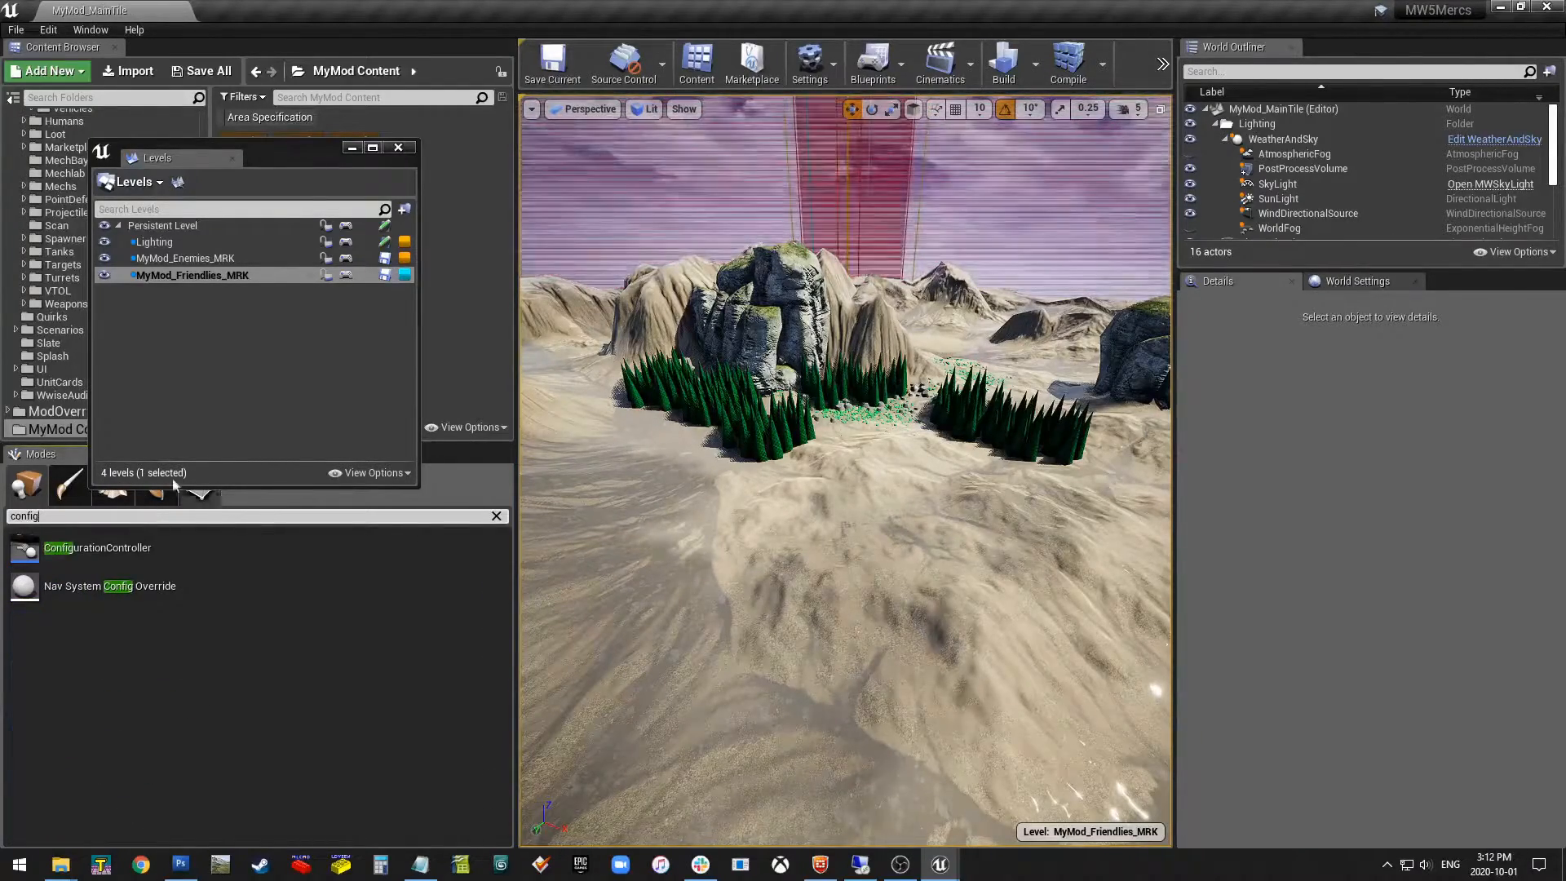
drag(98, 548, 719, 548)
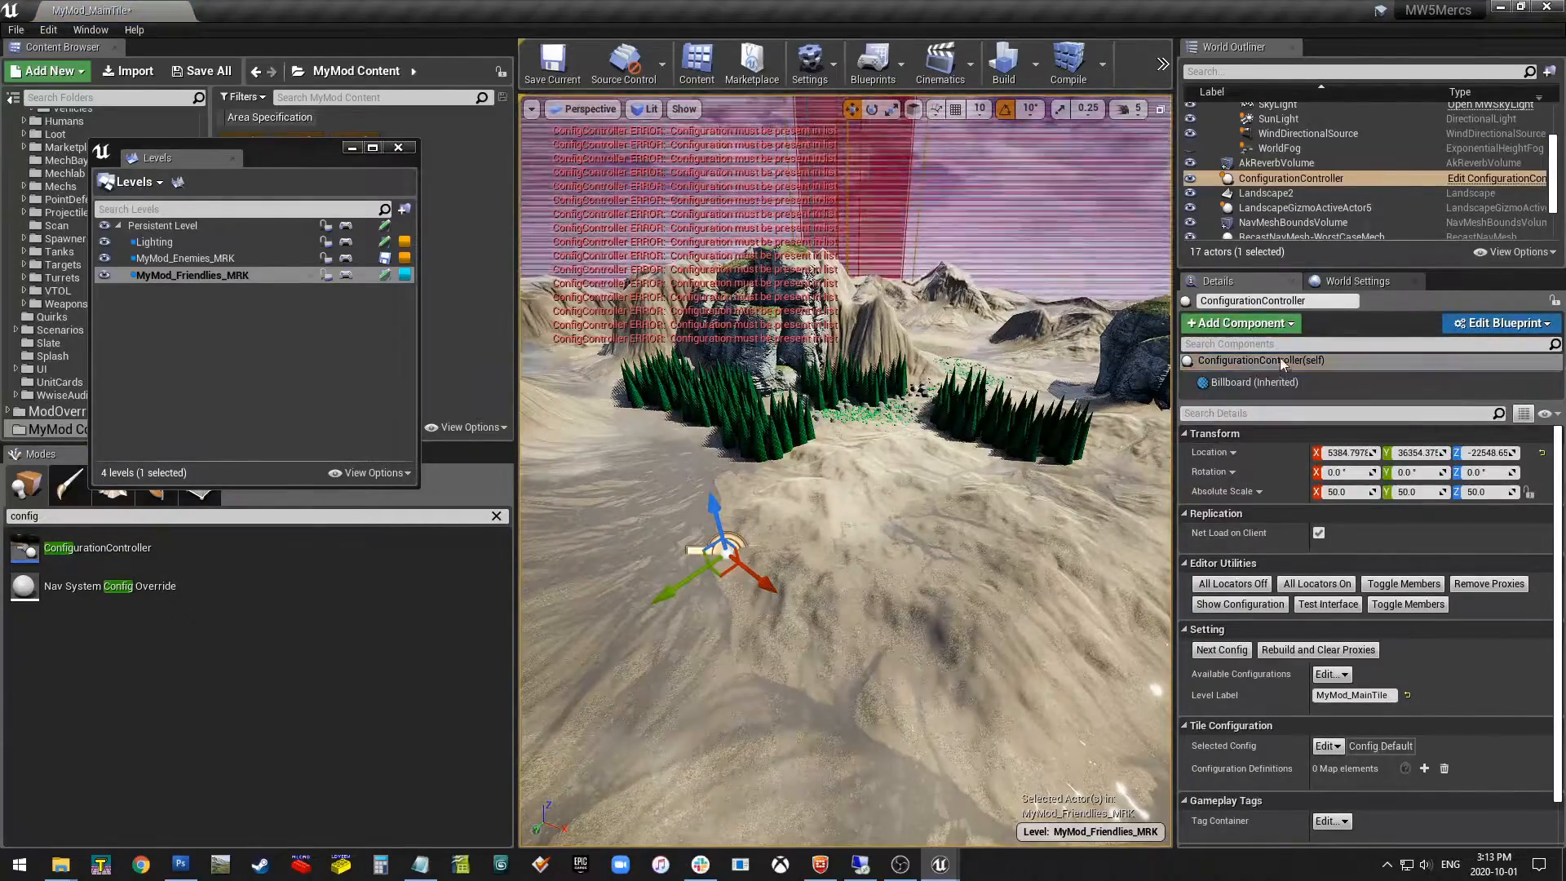
Rename the newly placed configuration controller as Friendlies_ConfigurationController.
click(1317, 300)
text(F)
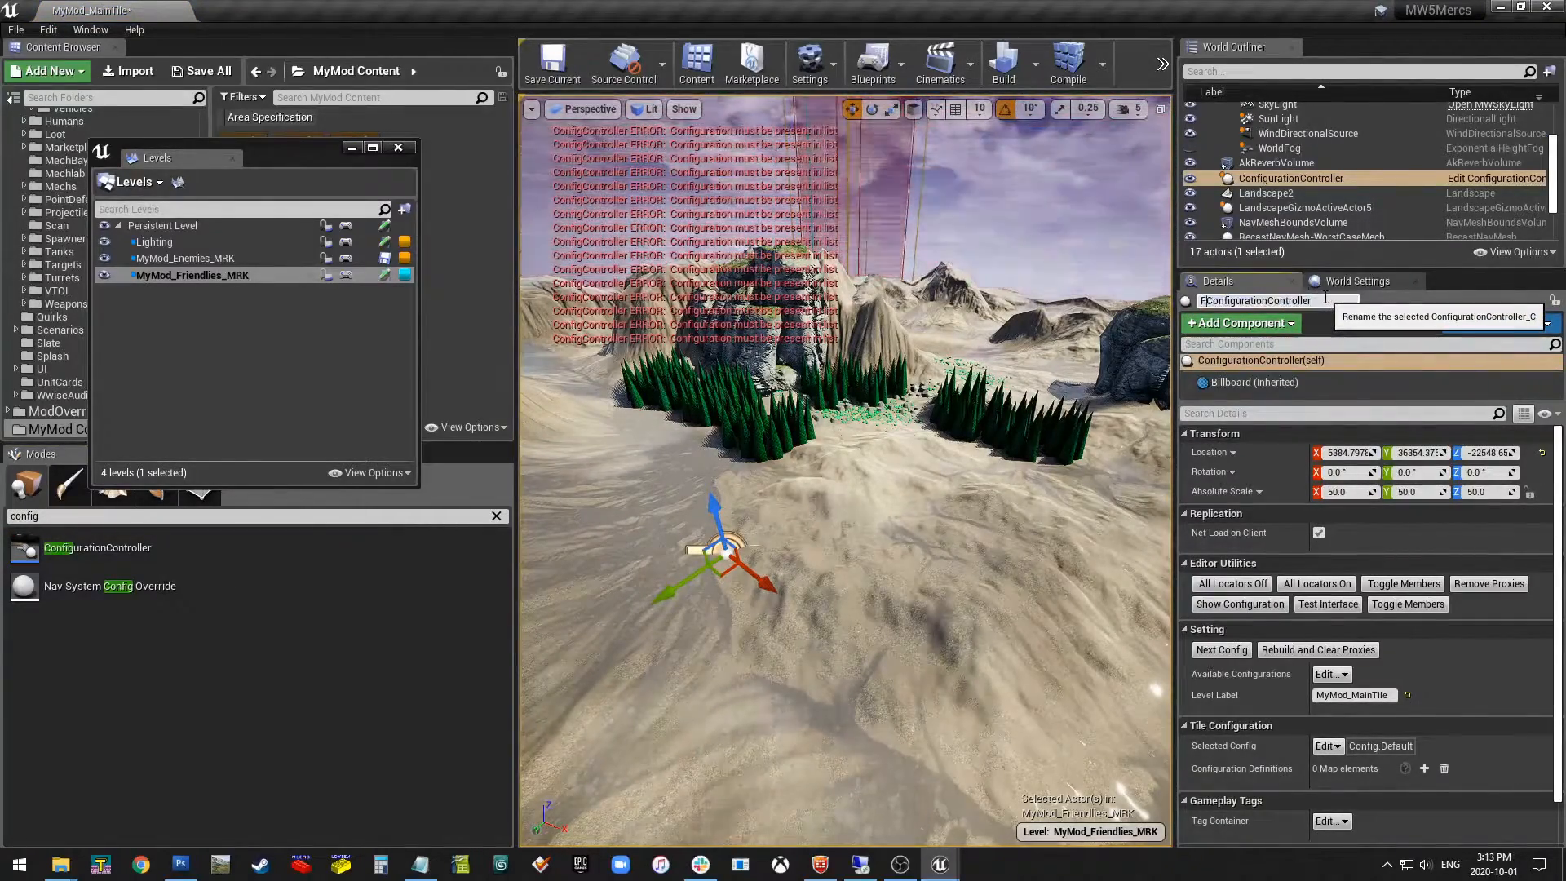
text(riendlies_)
key(Return)
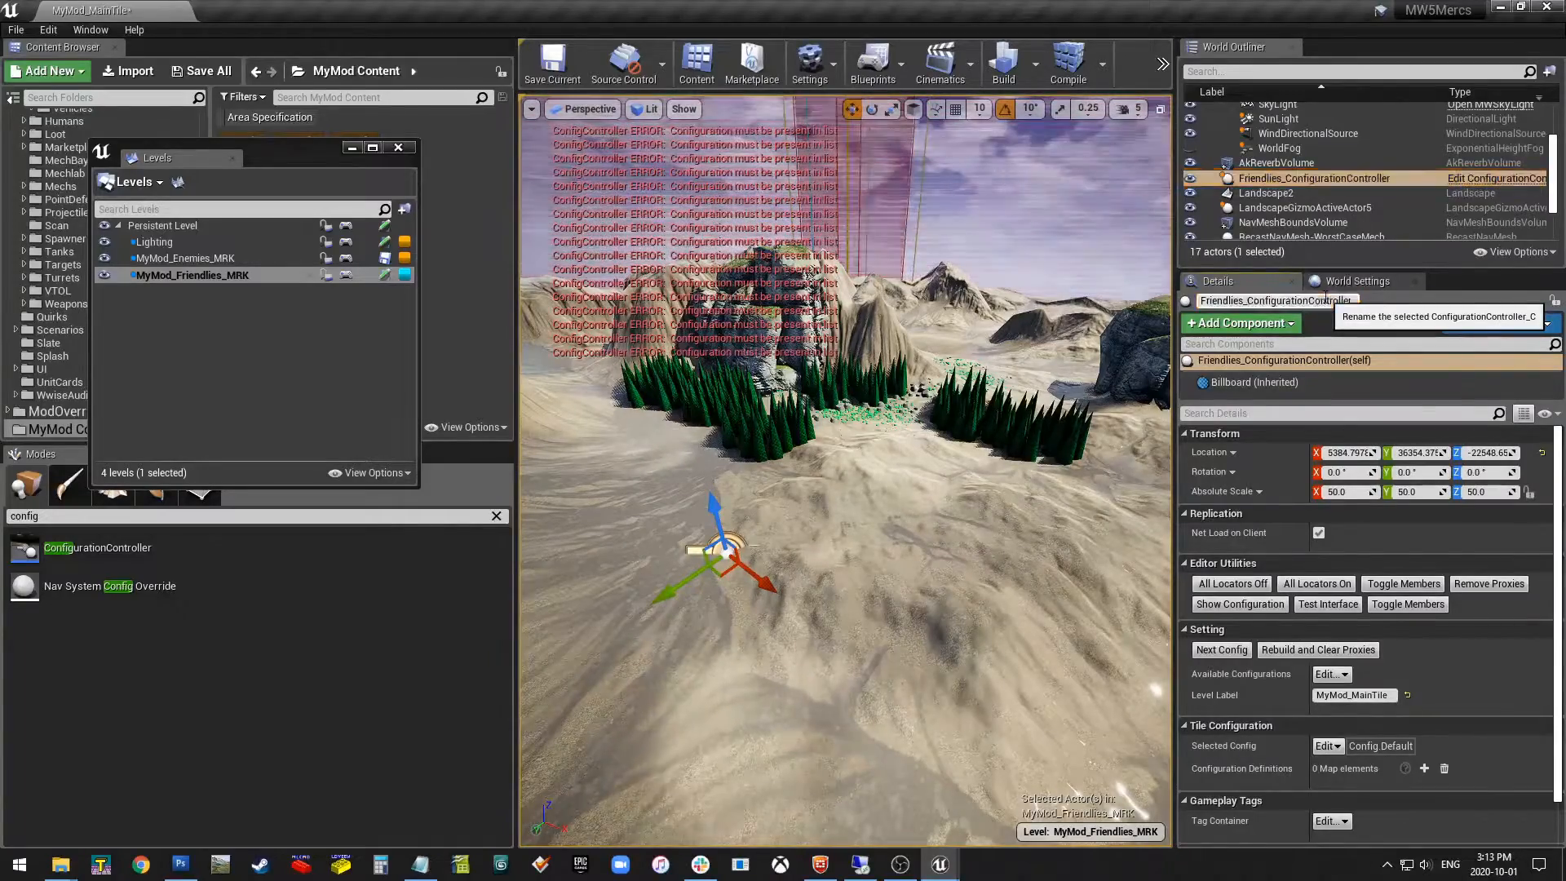
Make MyMod_Enemies_MRK the current level, place a ConfigurationController in it and name it Enemies_ConfigurationController.
double_click(197, 259)
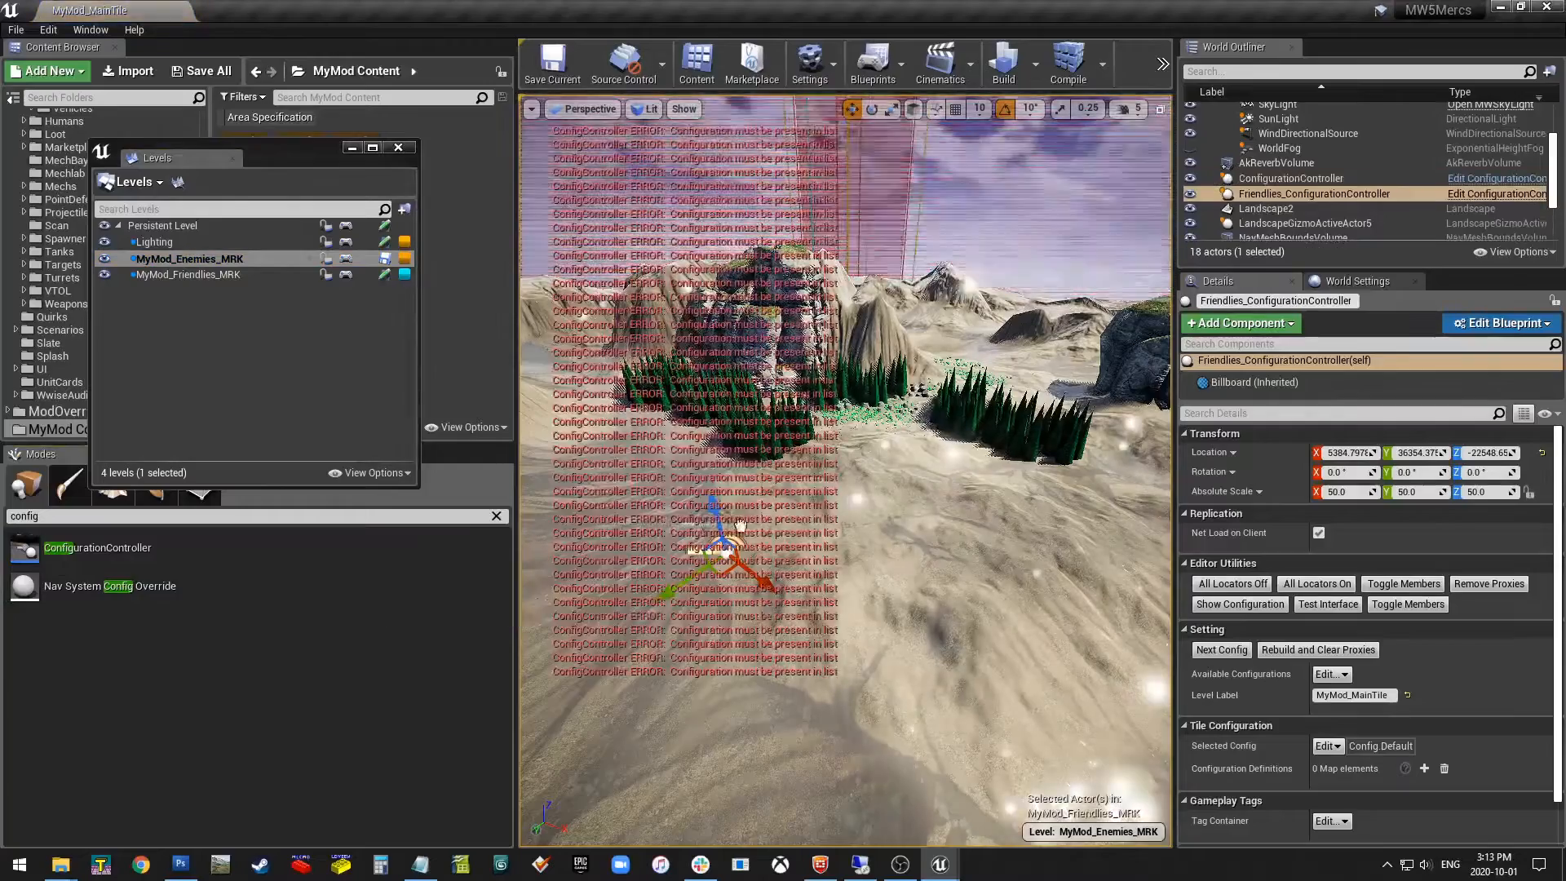
click(767, 526)
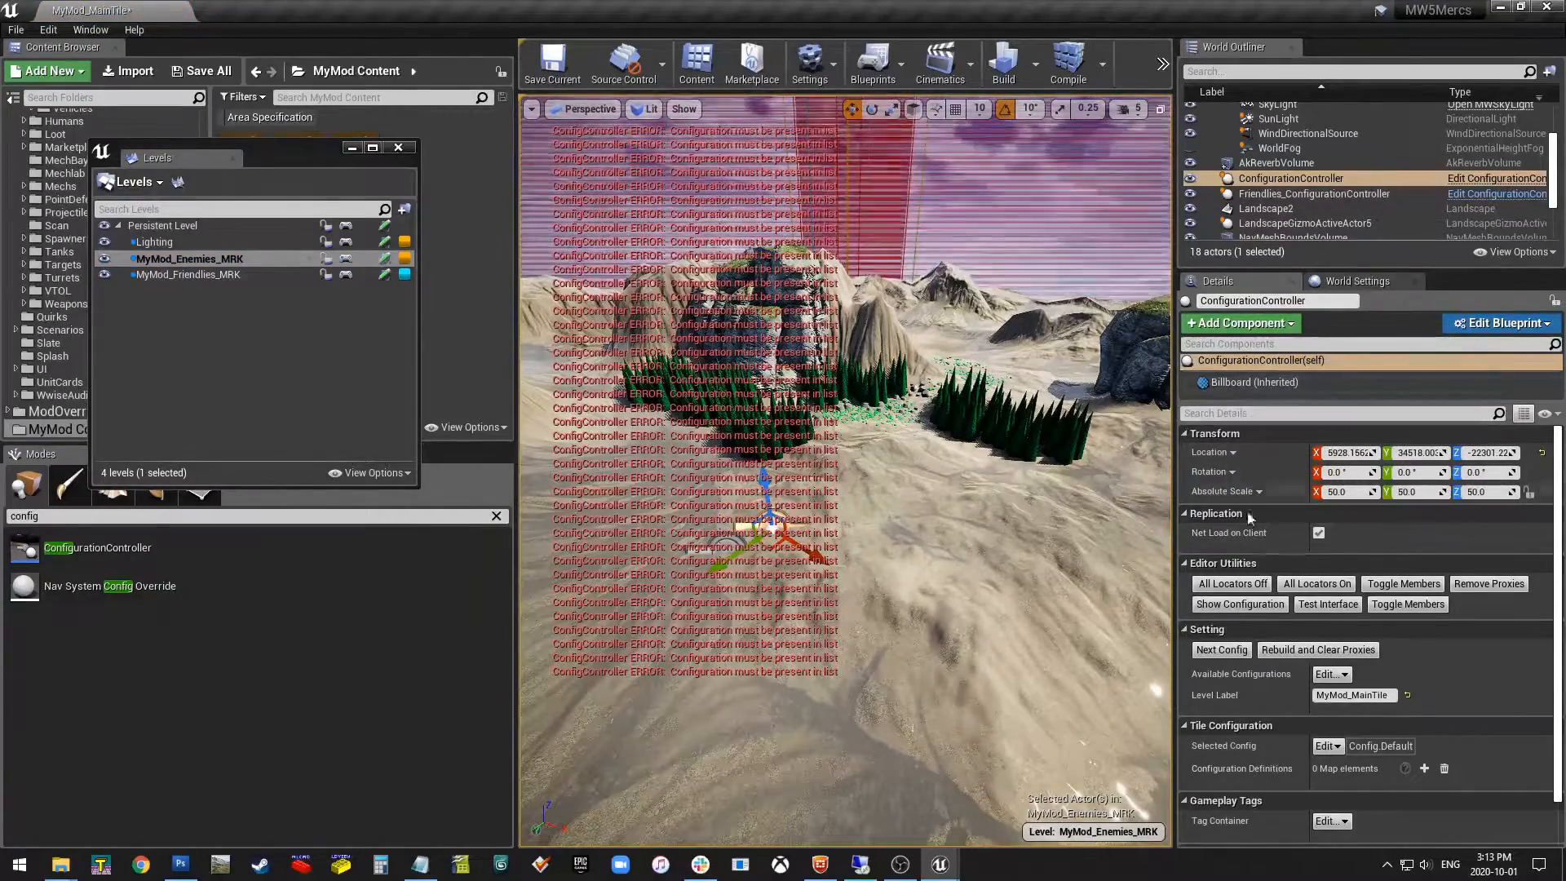
click(1335, 300)
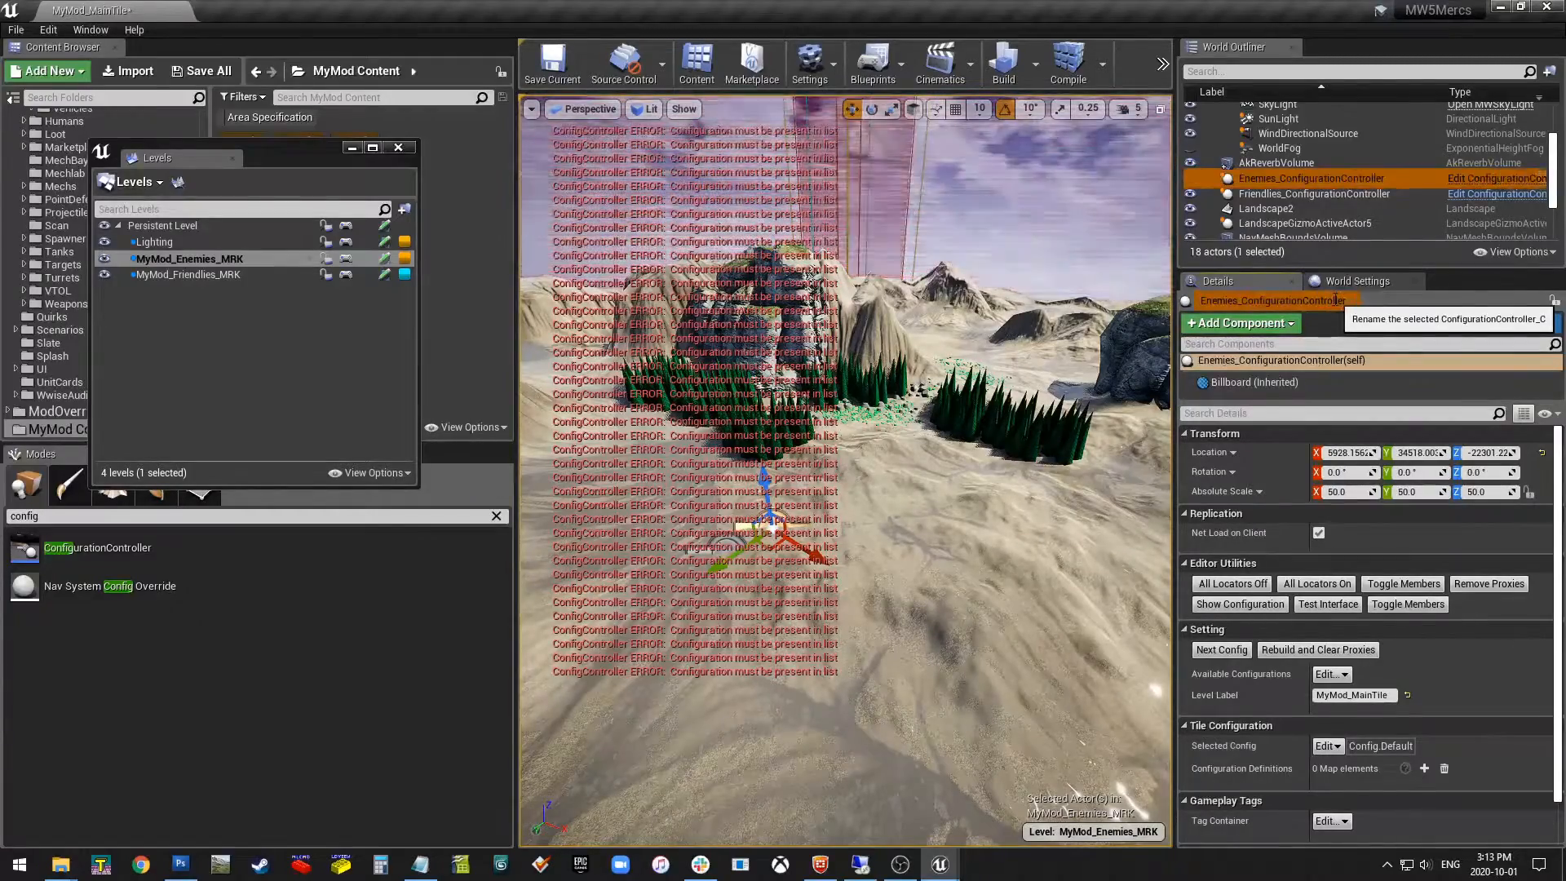
key(Return)
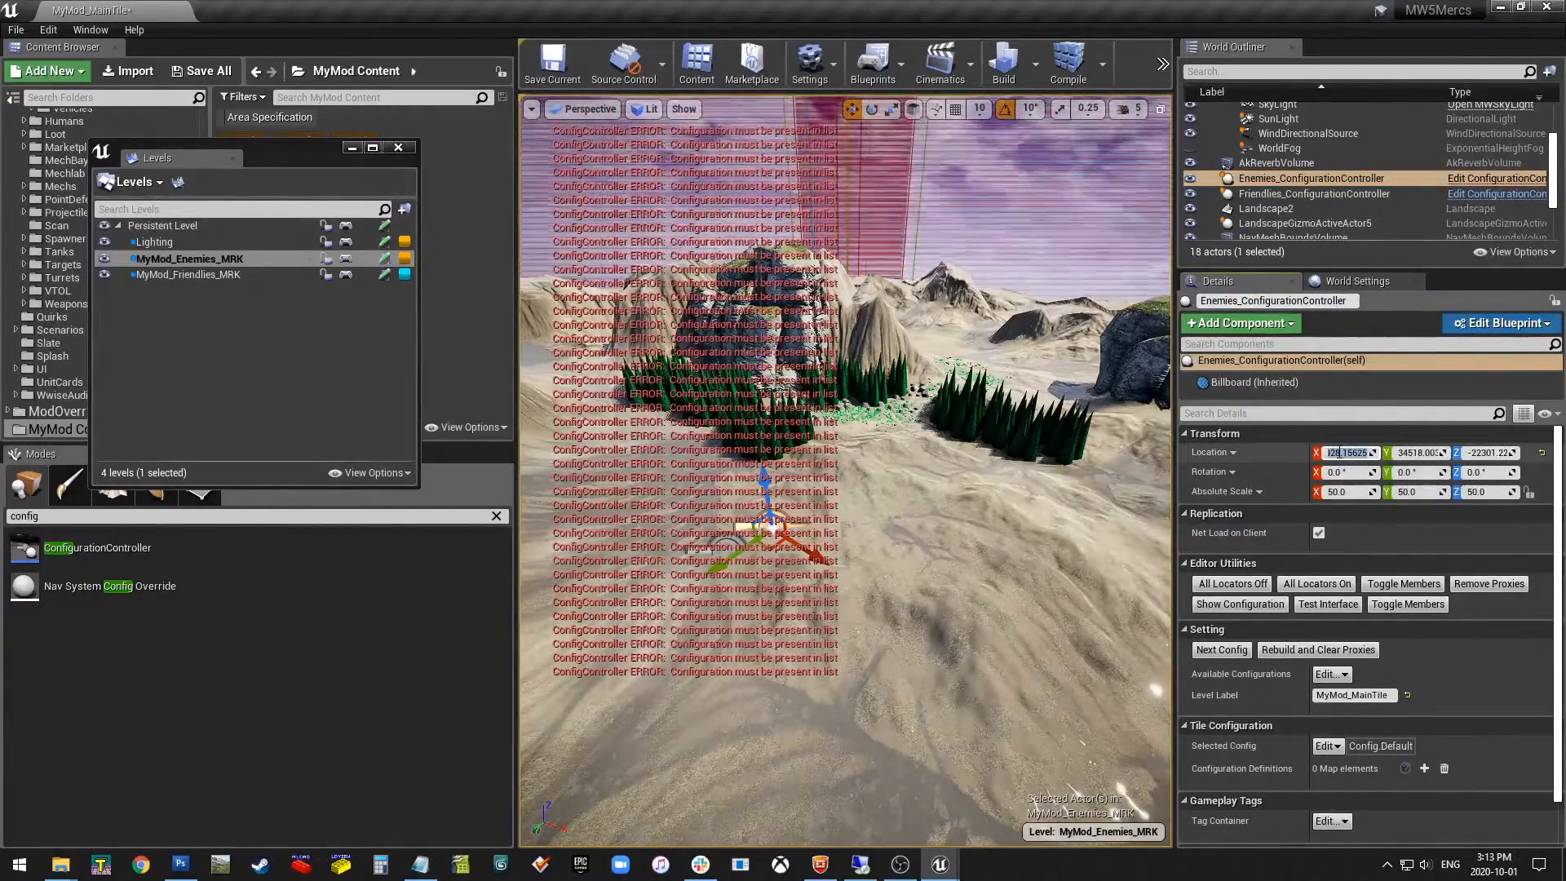
Set the location of both the Enemies and Friendlies configuration controllers to the world origin at 0, 0, 0.
text(0)
key(Tab)
click(1343, 194)
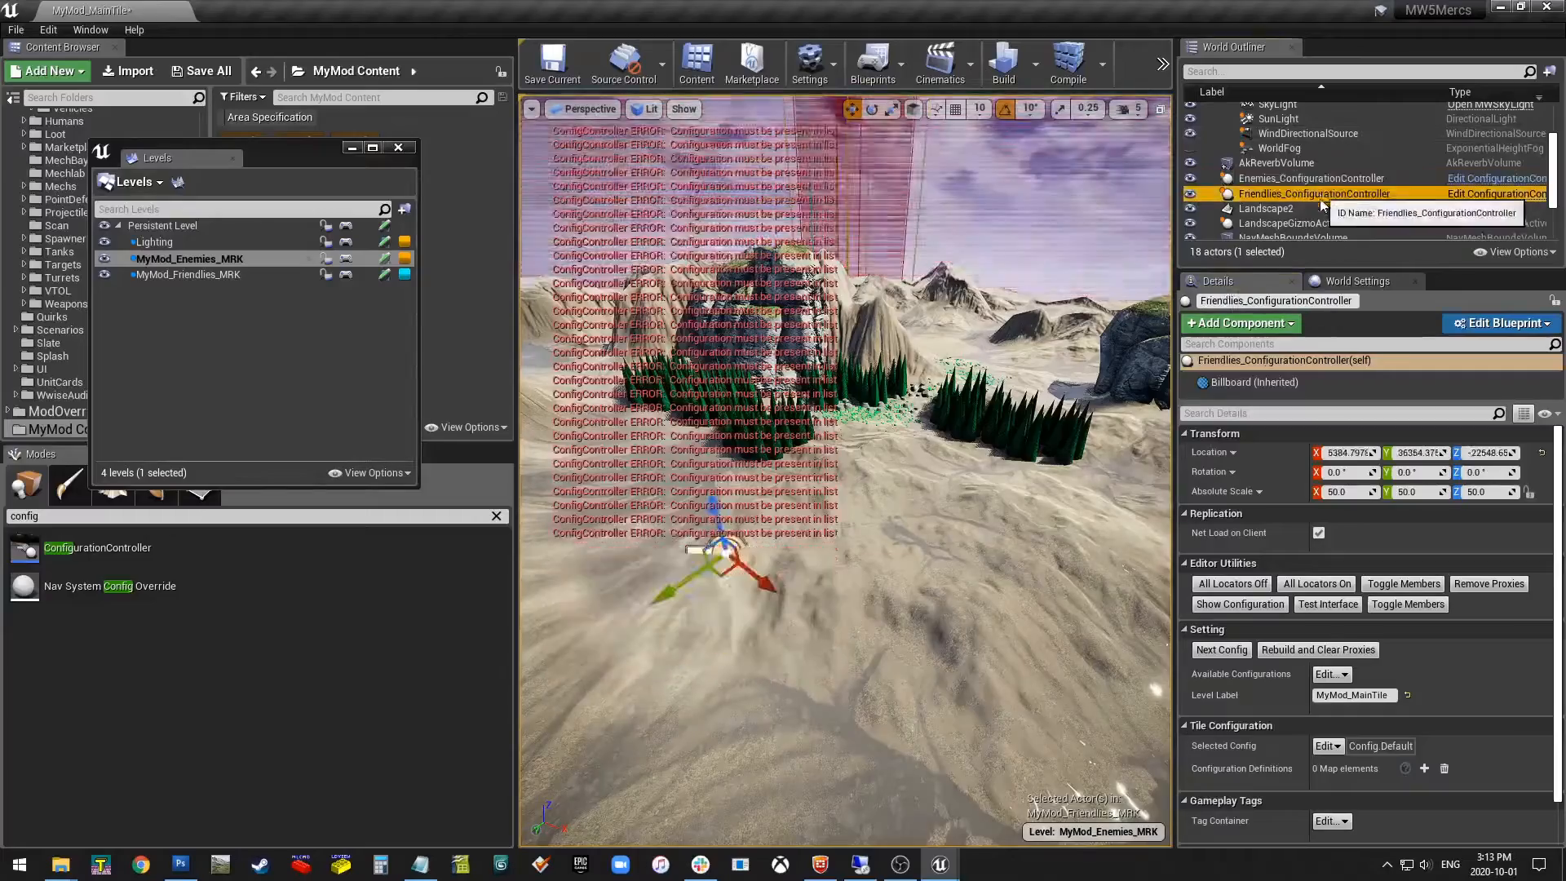
click(1348, 453)
text(0)
key(Tab)
text(0)
key(Tab)
text(0)
right_drag(1119, 423, 1126, 405)
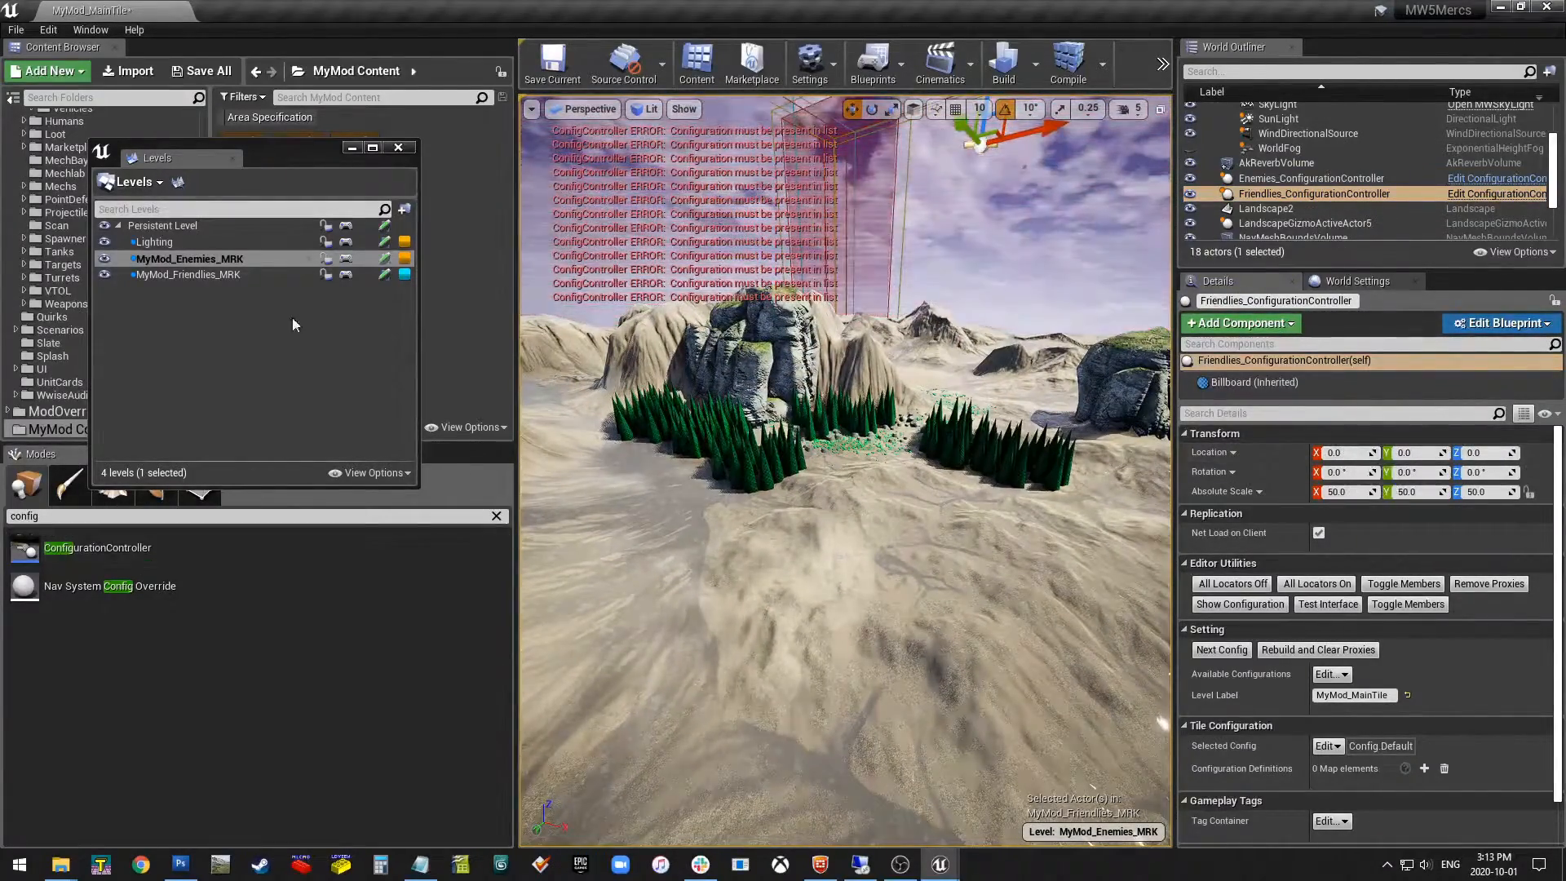
Make MyMod_Friendlies_MRK the current level and save the friendlies, enemies and persistent levels.
double_click(181, 275)
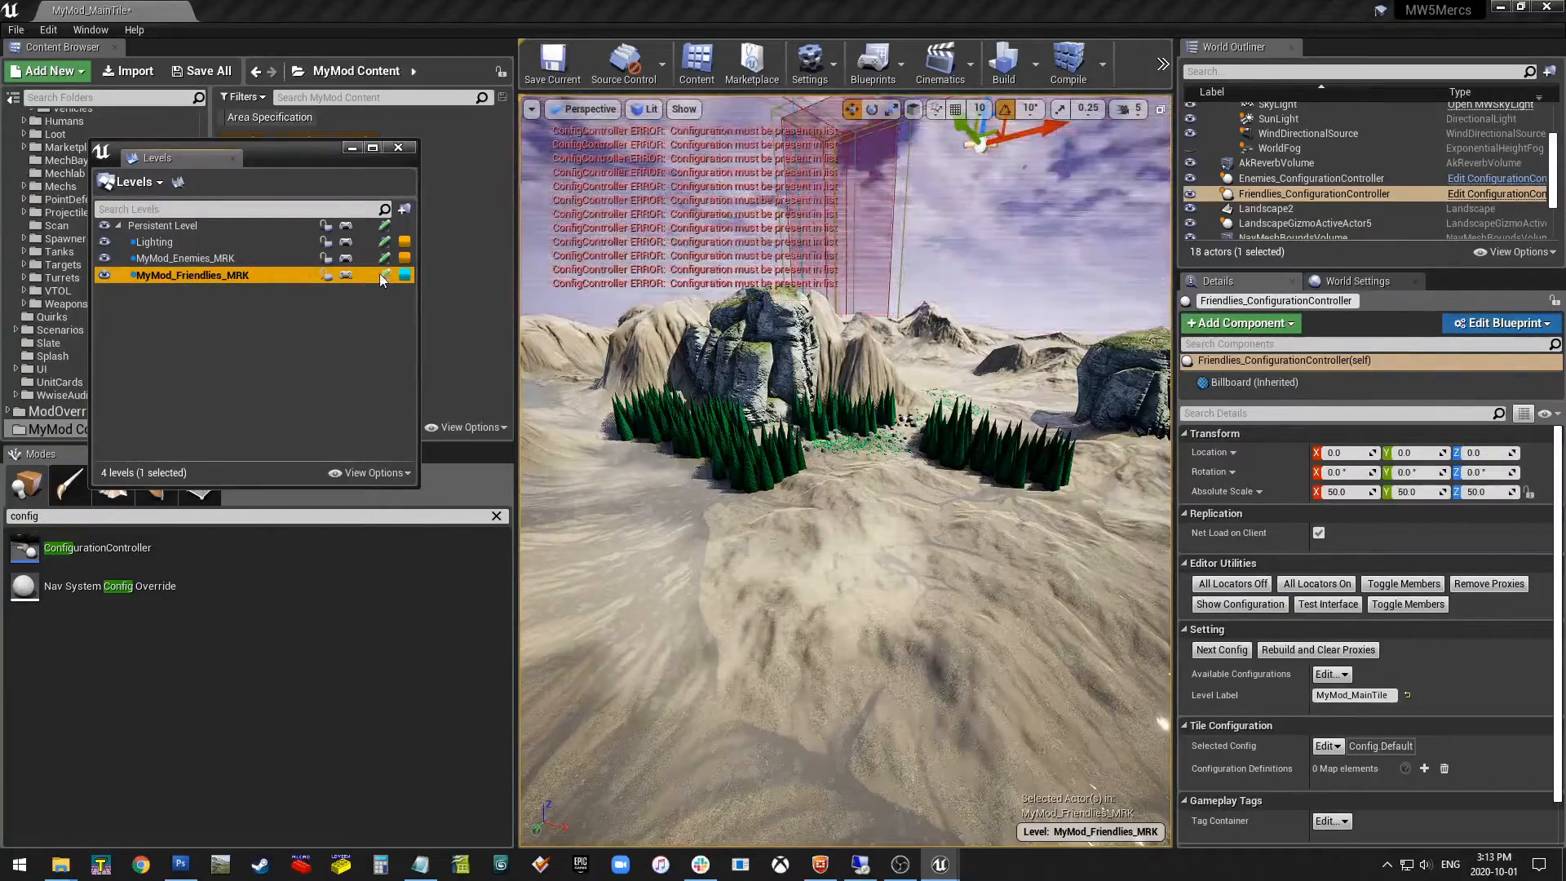
click(380, 274)
click(384, 257)
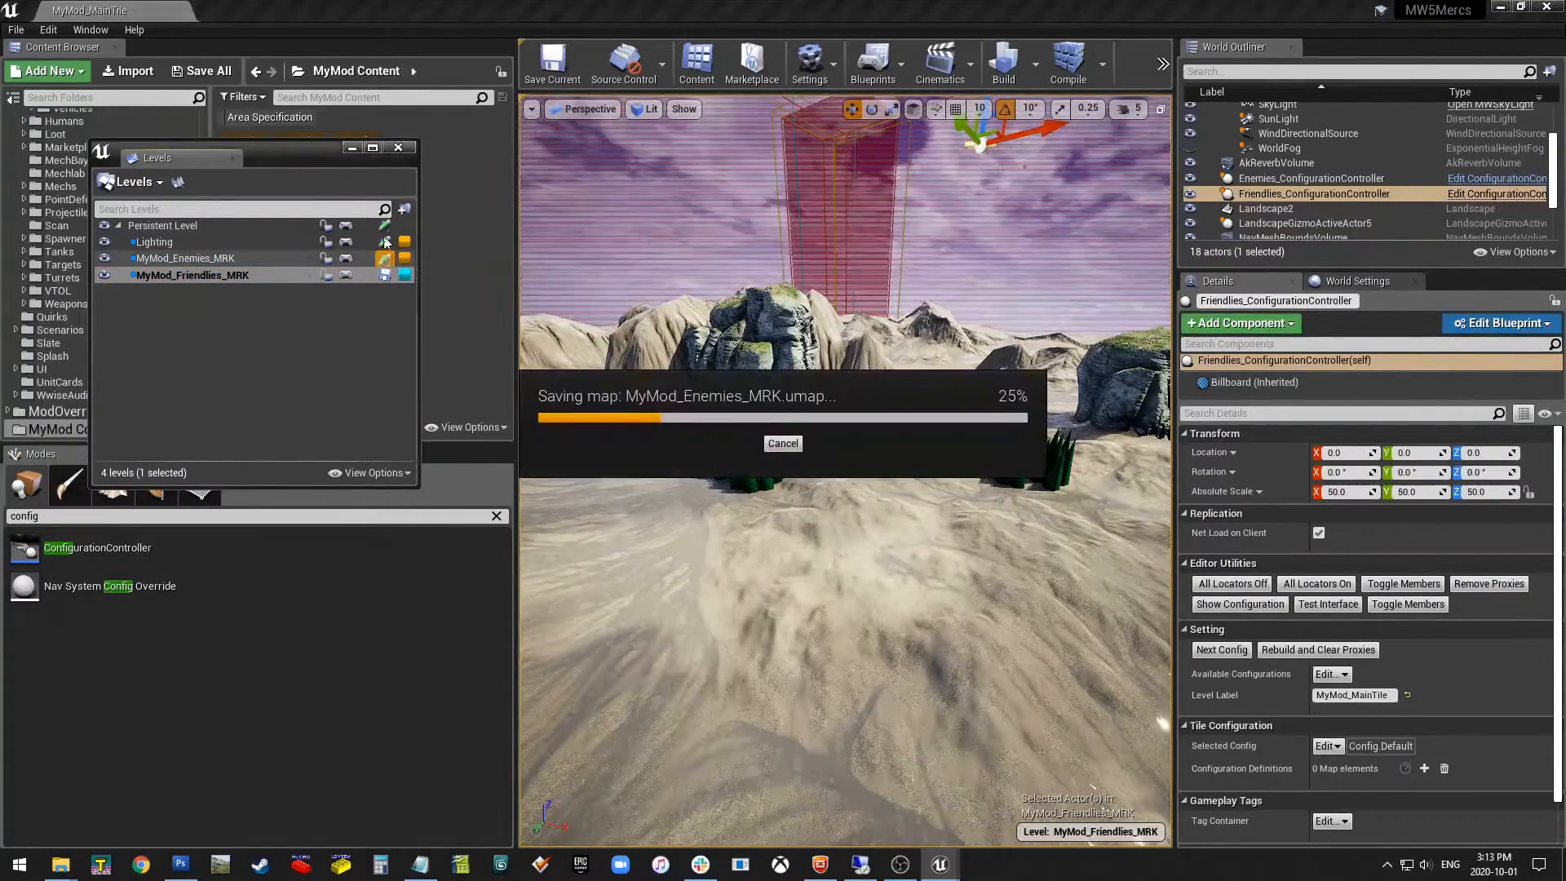
click(384, 227)
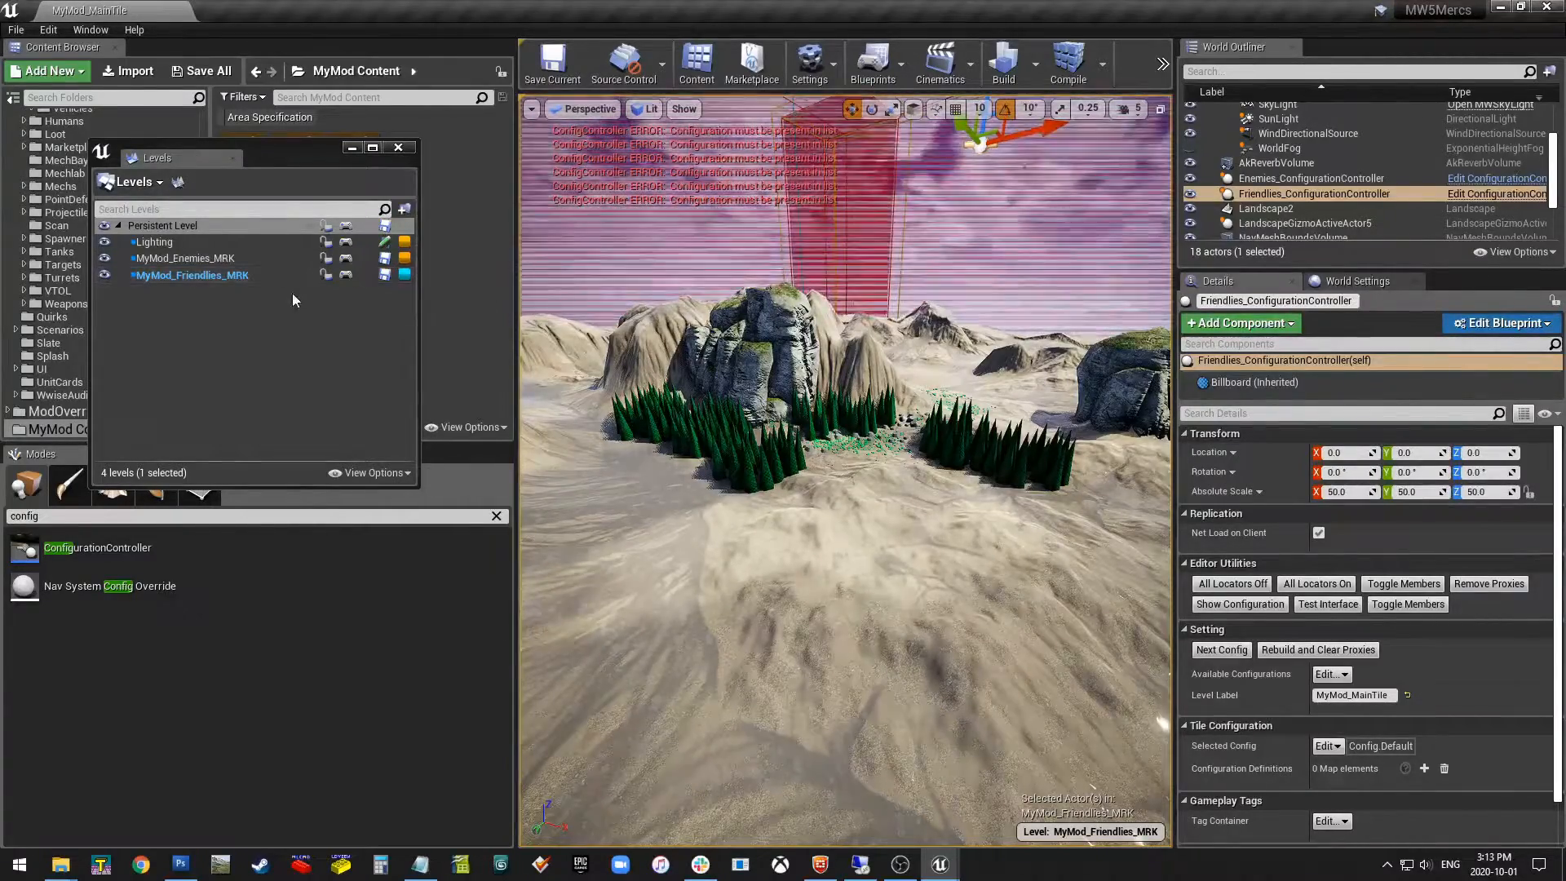
With the MyMod_Friendlies_MRK sublevel selected, search the placeable classes for "dropship".
click(218, 277)
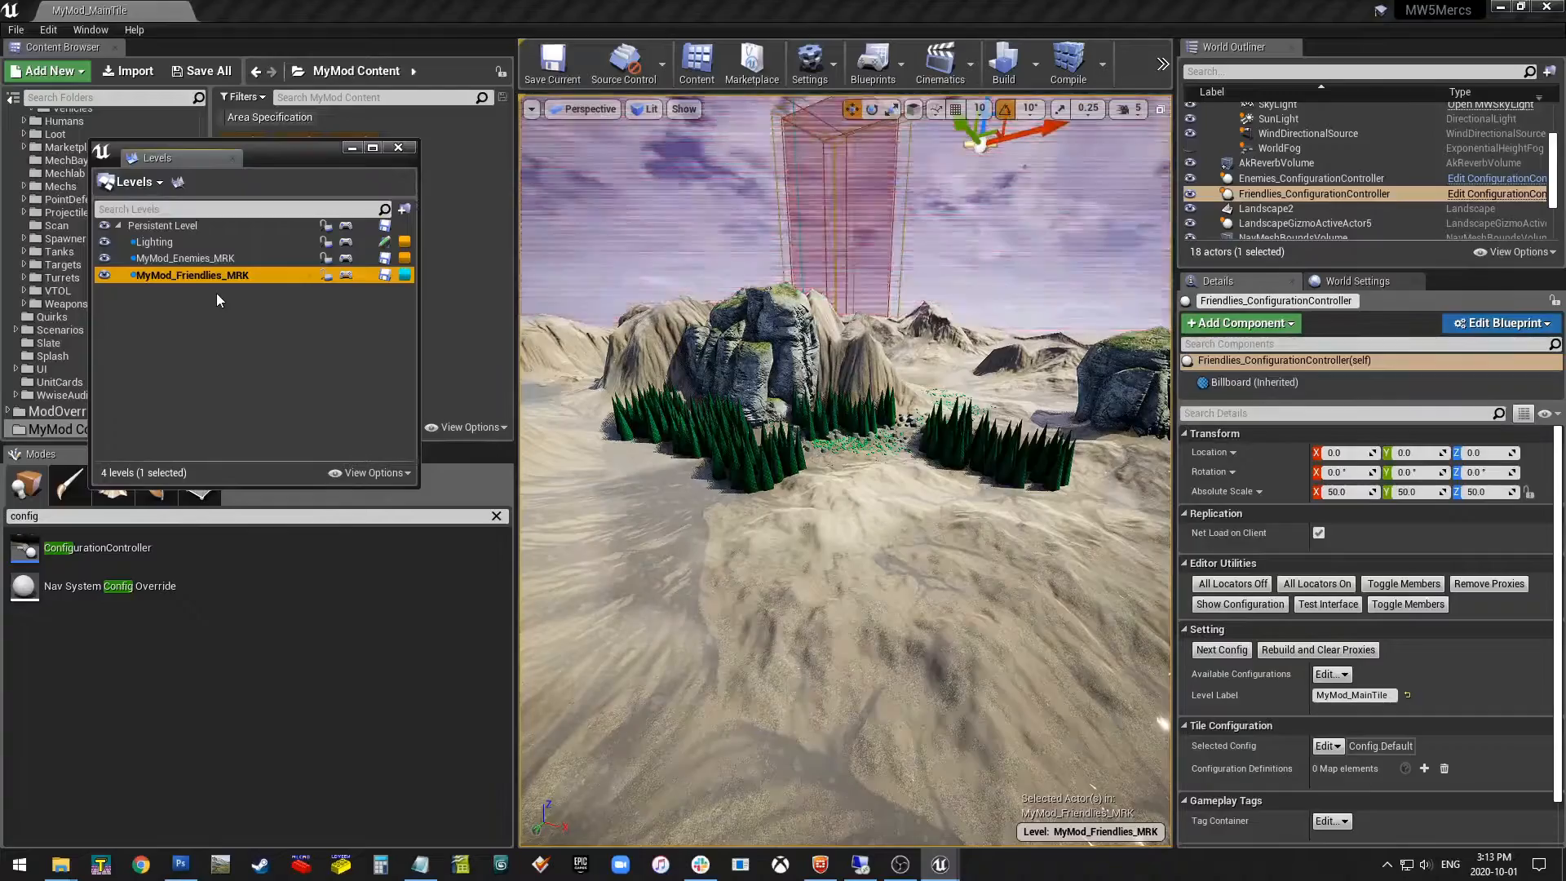
right_drag(838, 407, 909, 513)
right_drag(1019, 492, 1097, 481)
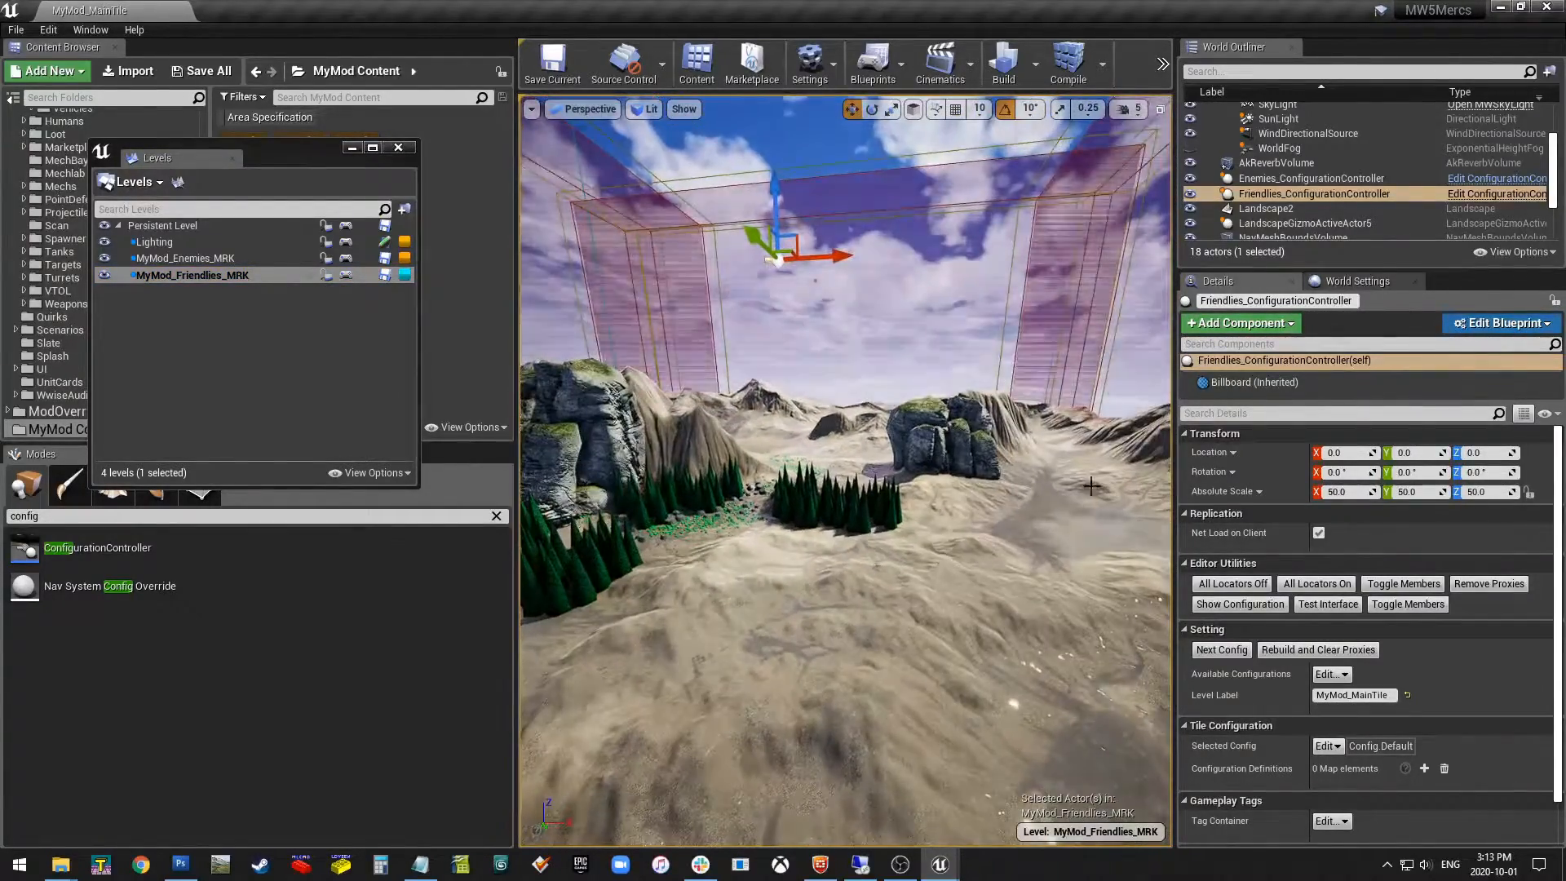
mouse_move(974, 603)
right_down()
mouse_move(930, 606)
mouse_move(975, 598)
right_up()
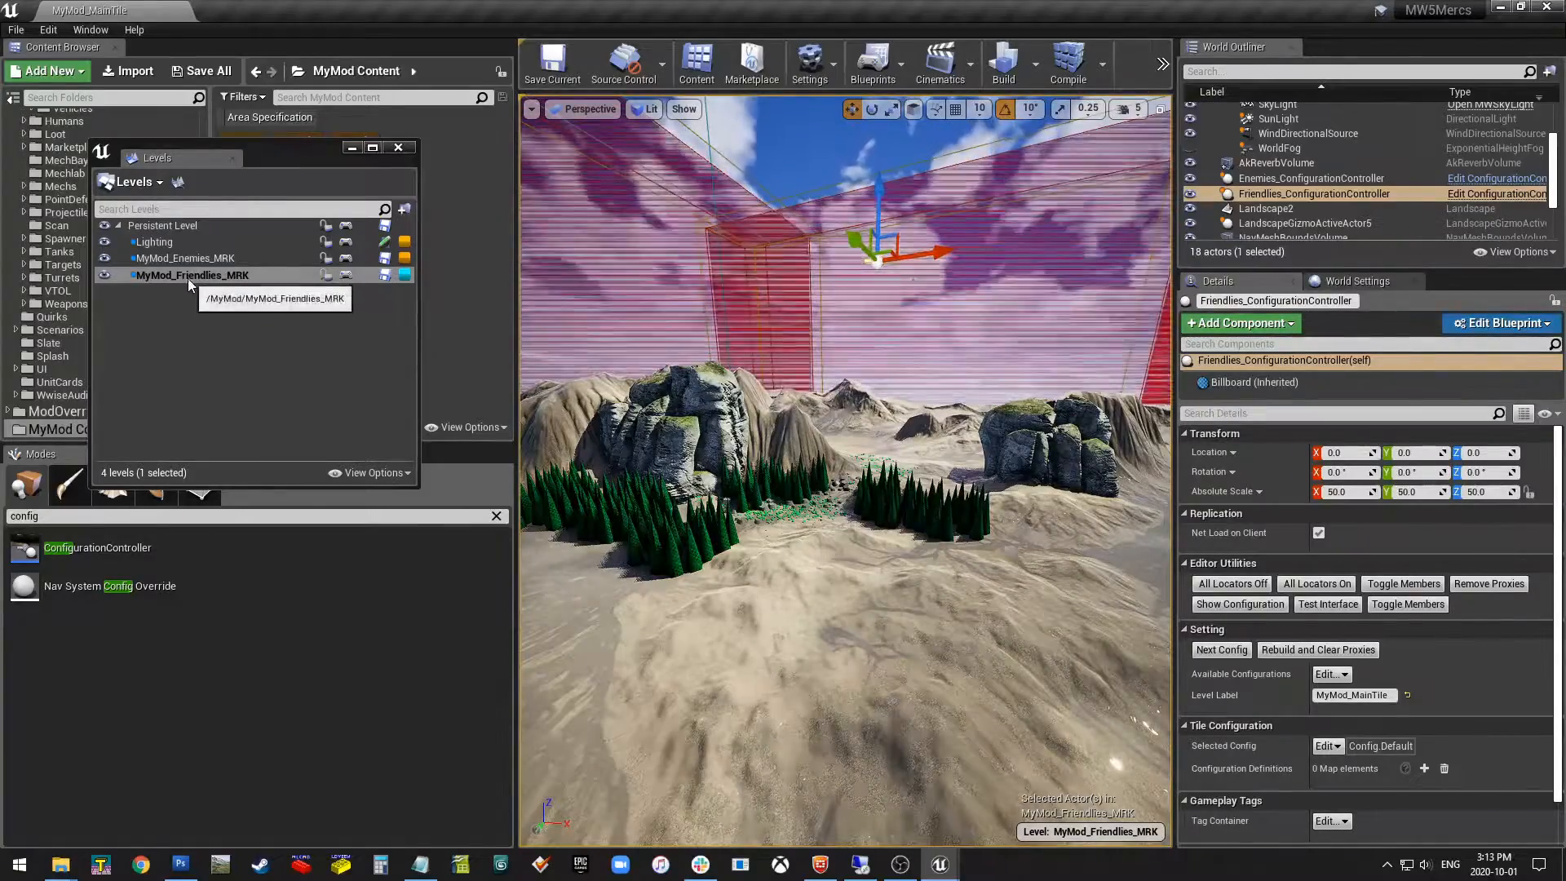
click(187, 277)
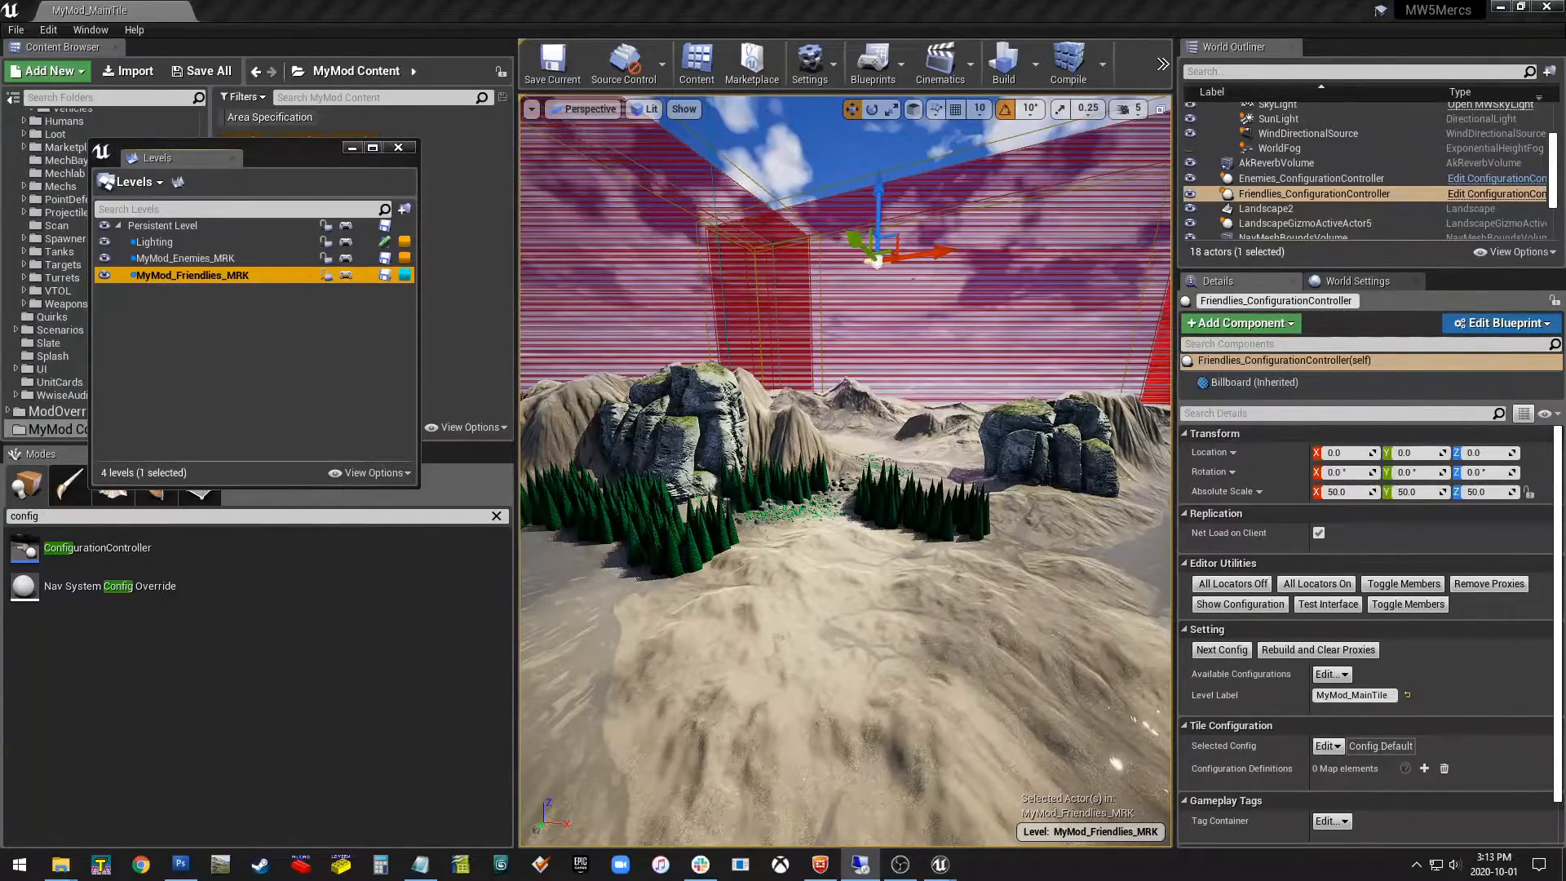
right_drag(845, 472, 908, 542)
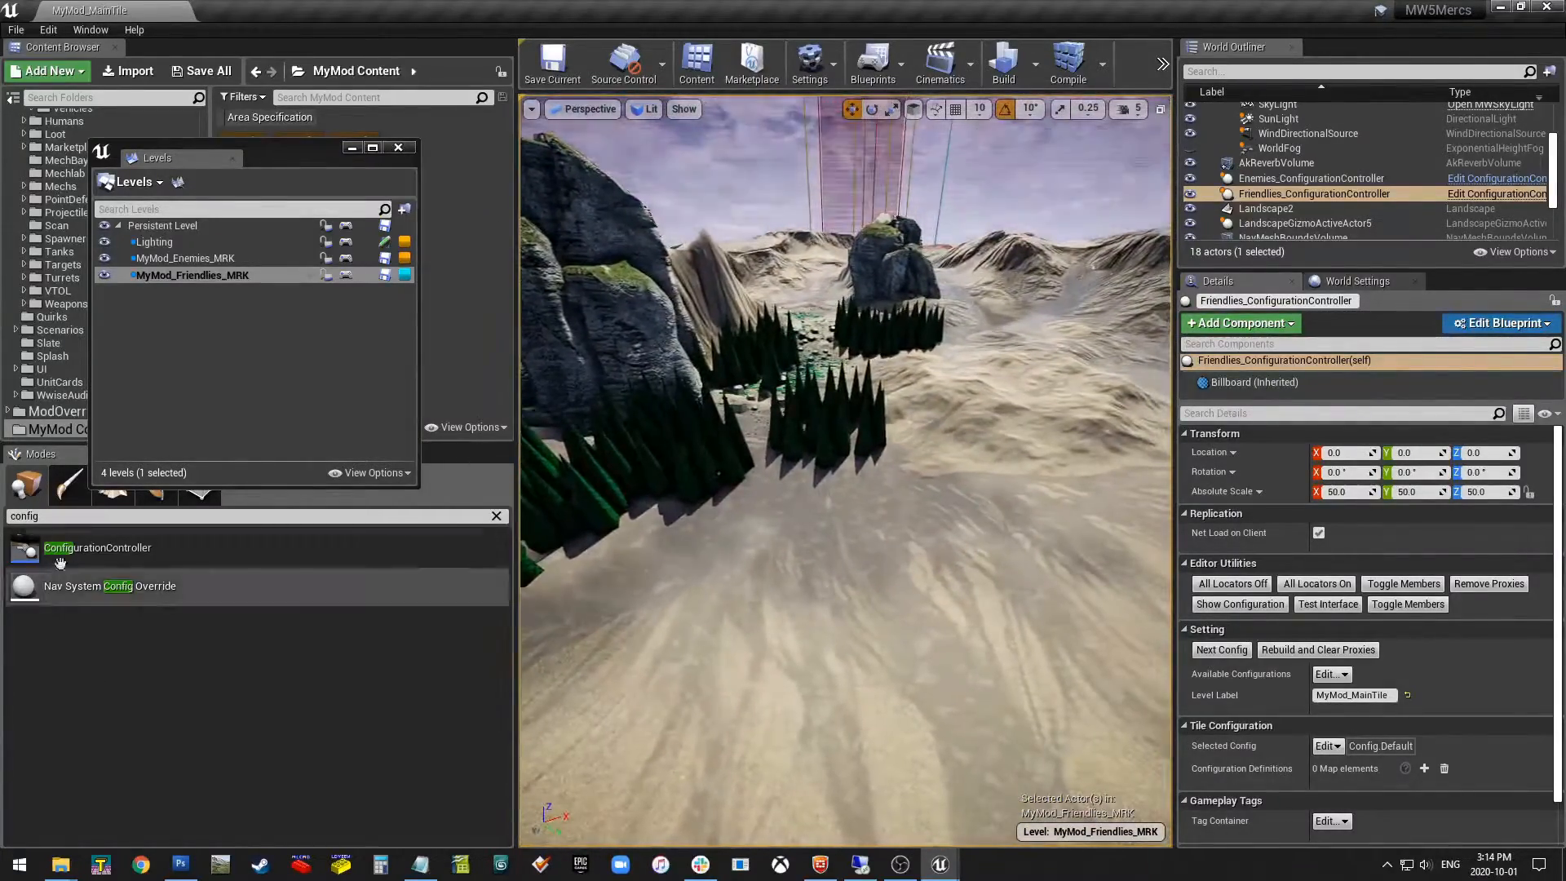
drag(110, 515, 4, 510)
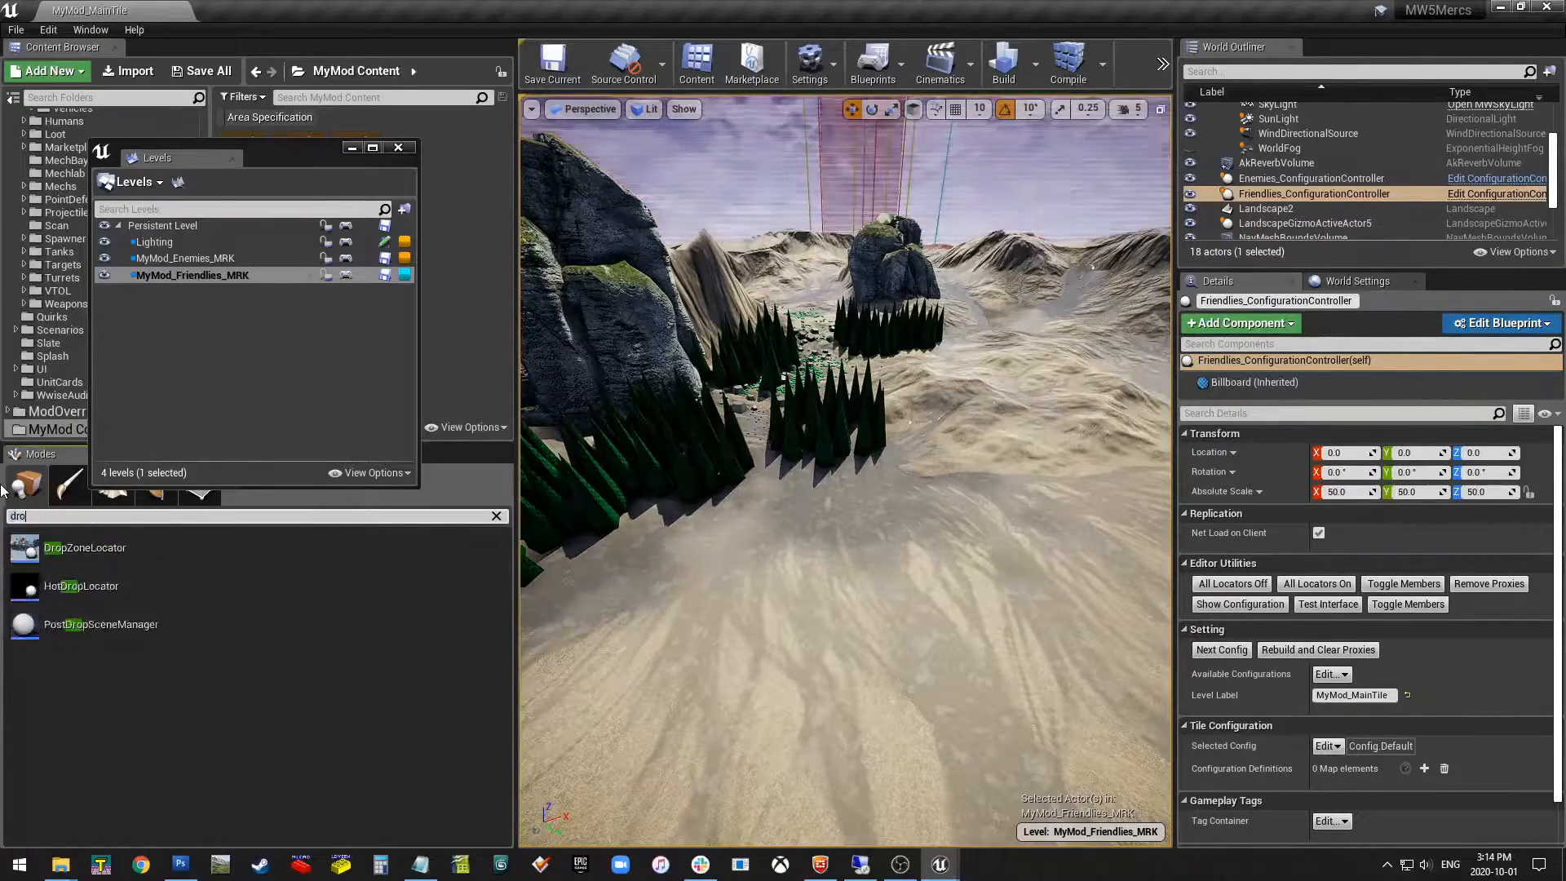
text(dropshipla)
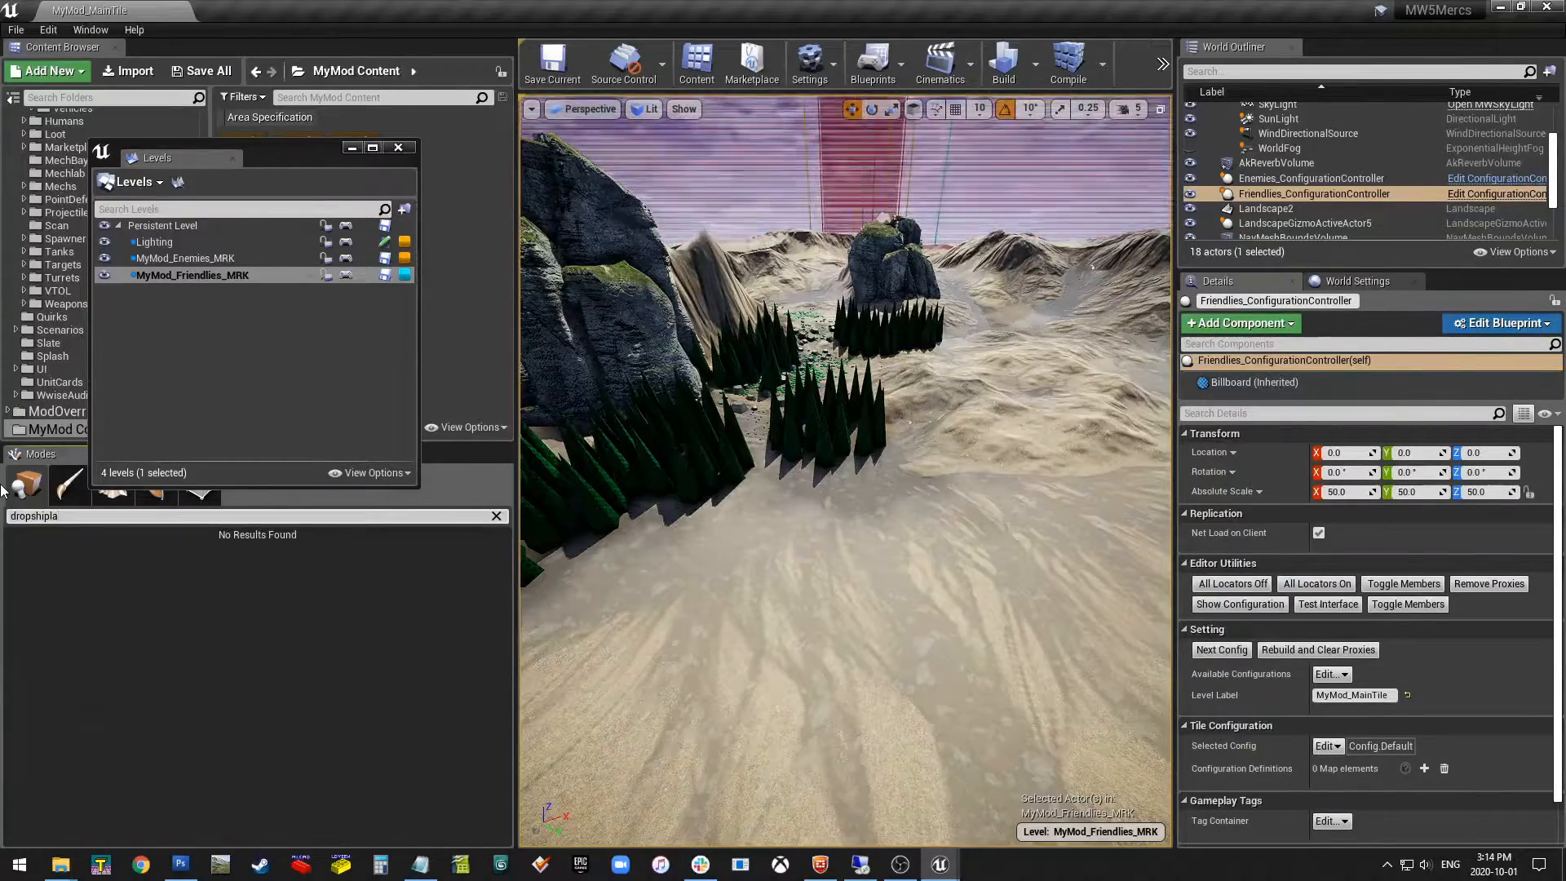
key(BackSpace)
key(BackSpace)
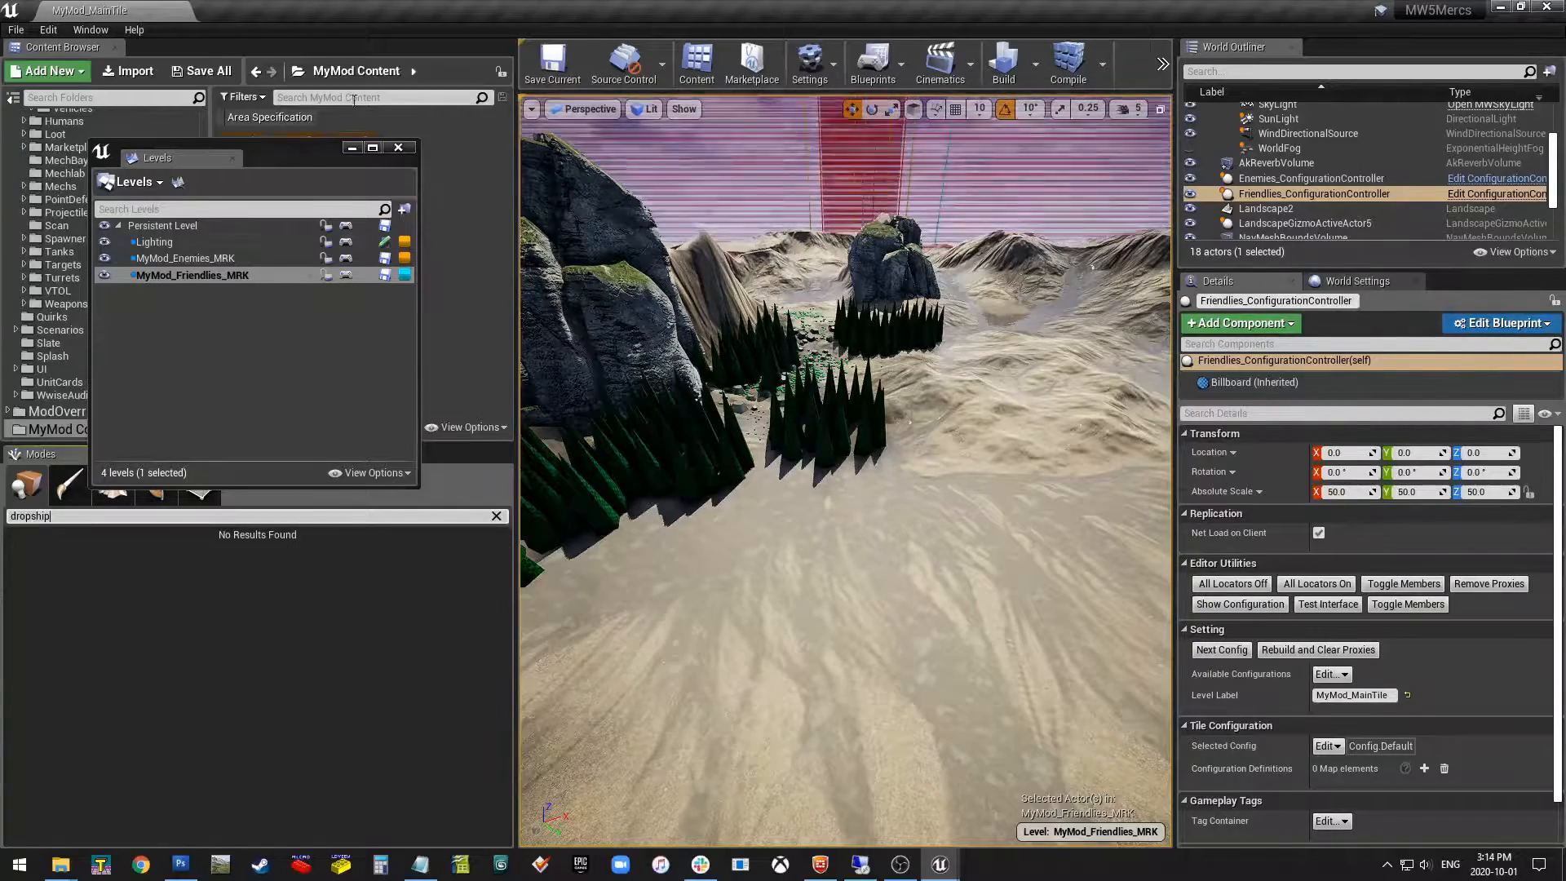
Close the Levels window and clear the class search.
click(398, 147)
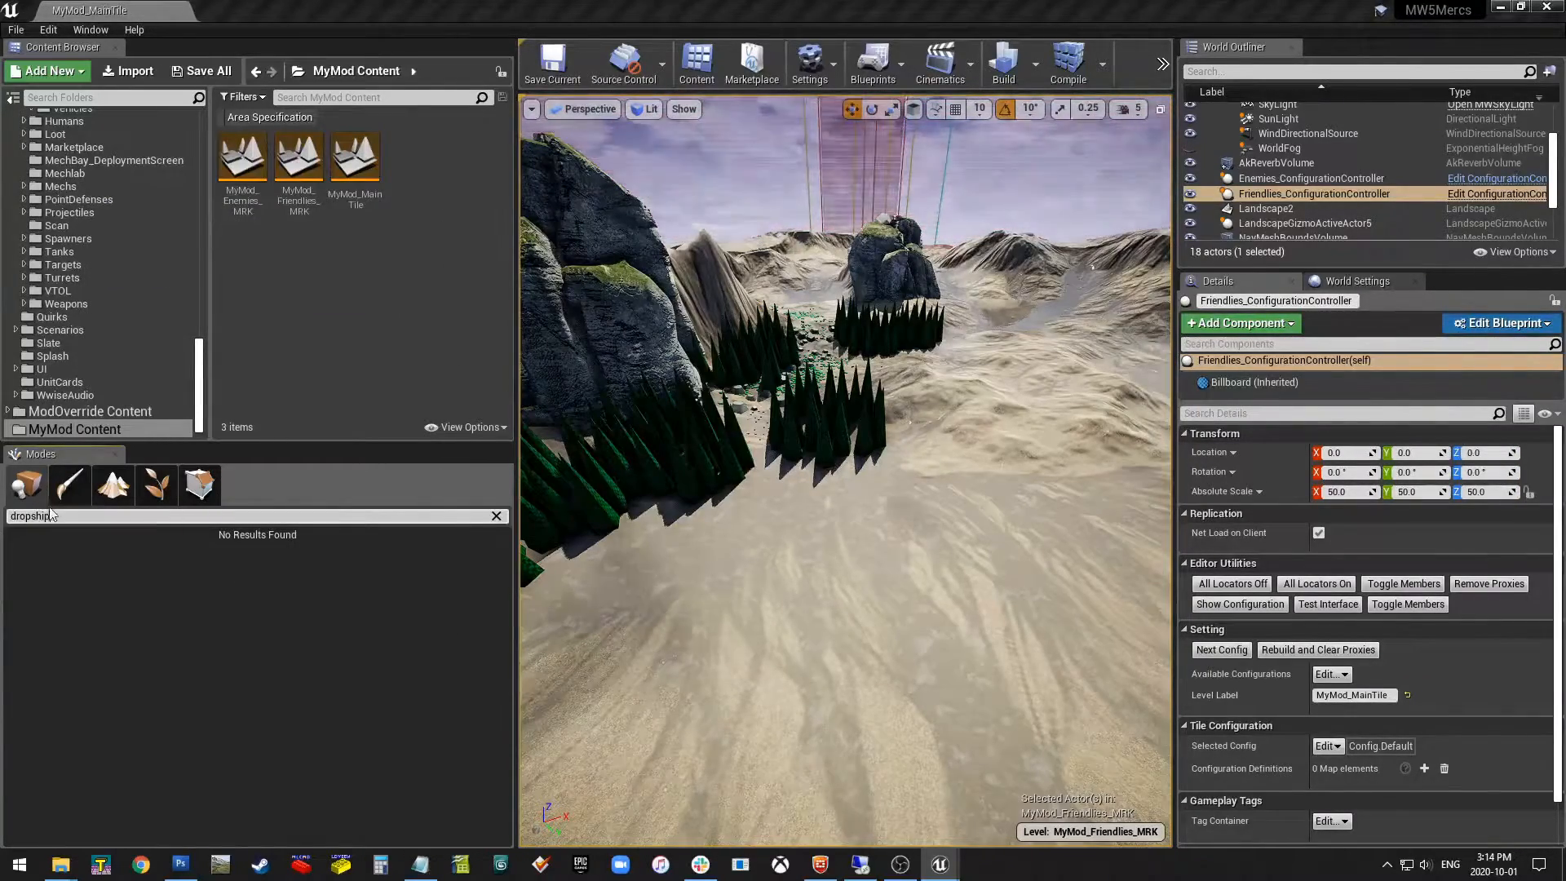
drag(72, 517, 2, 526)
key(BackSpace)
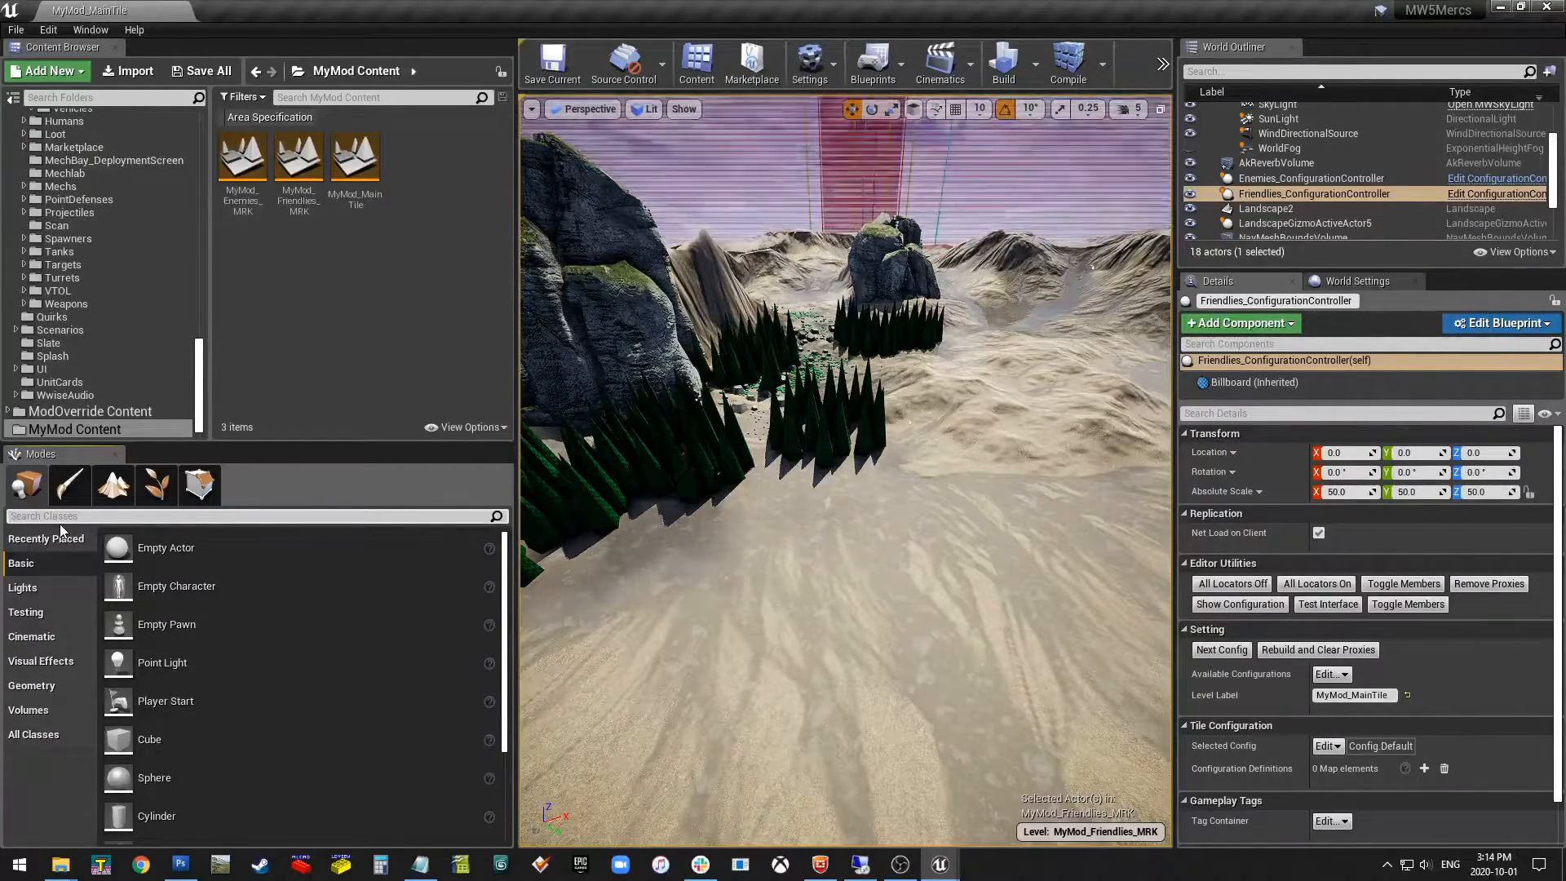
key(e)
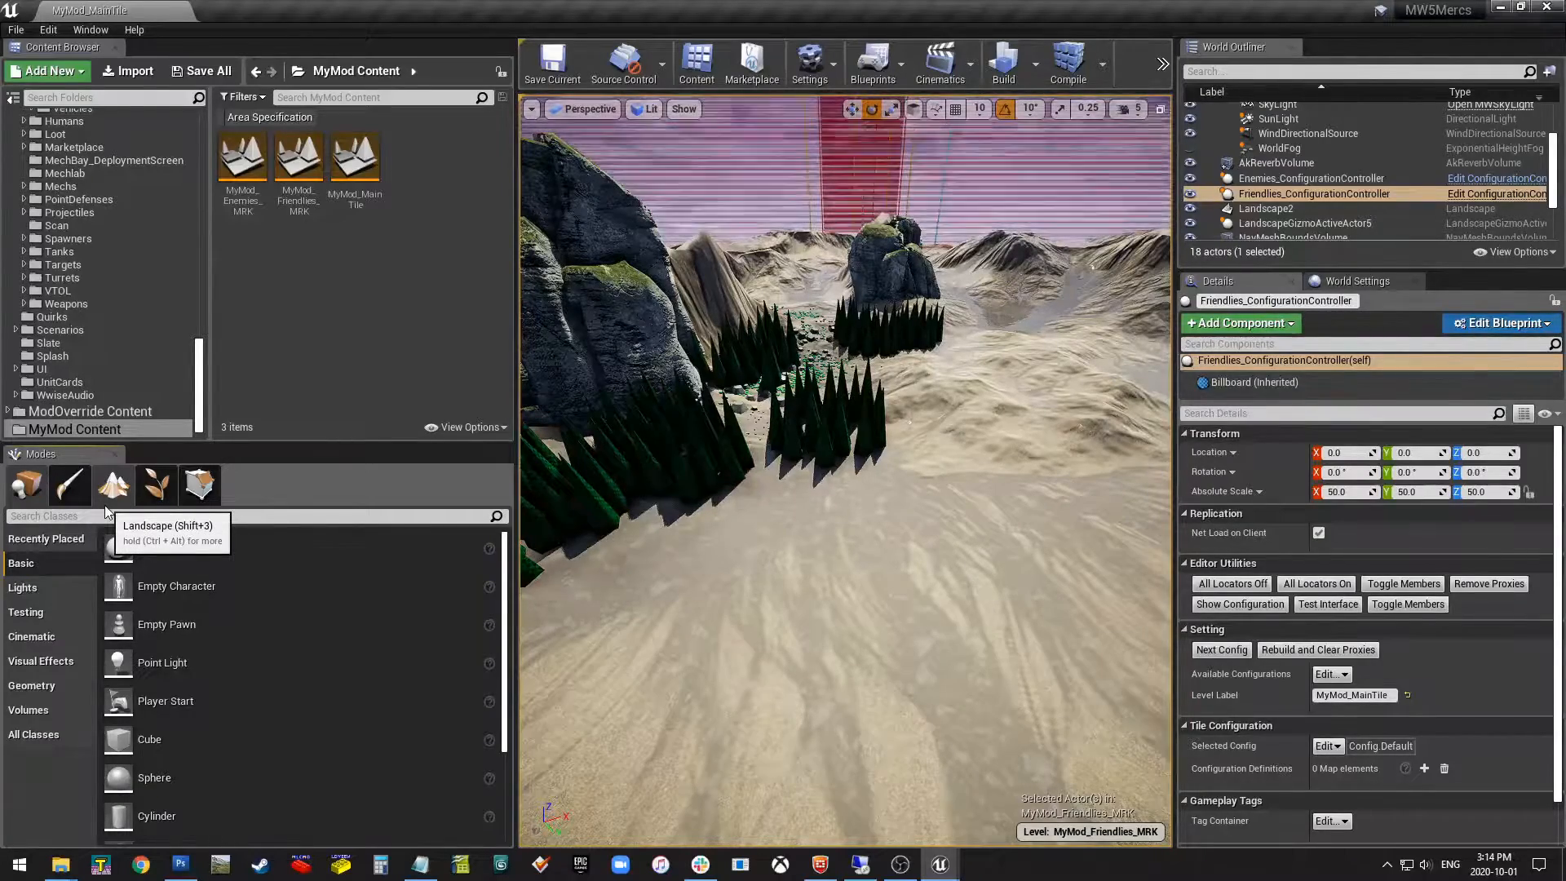
click(110, 515)
text(leop)
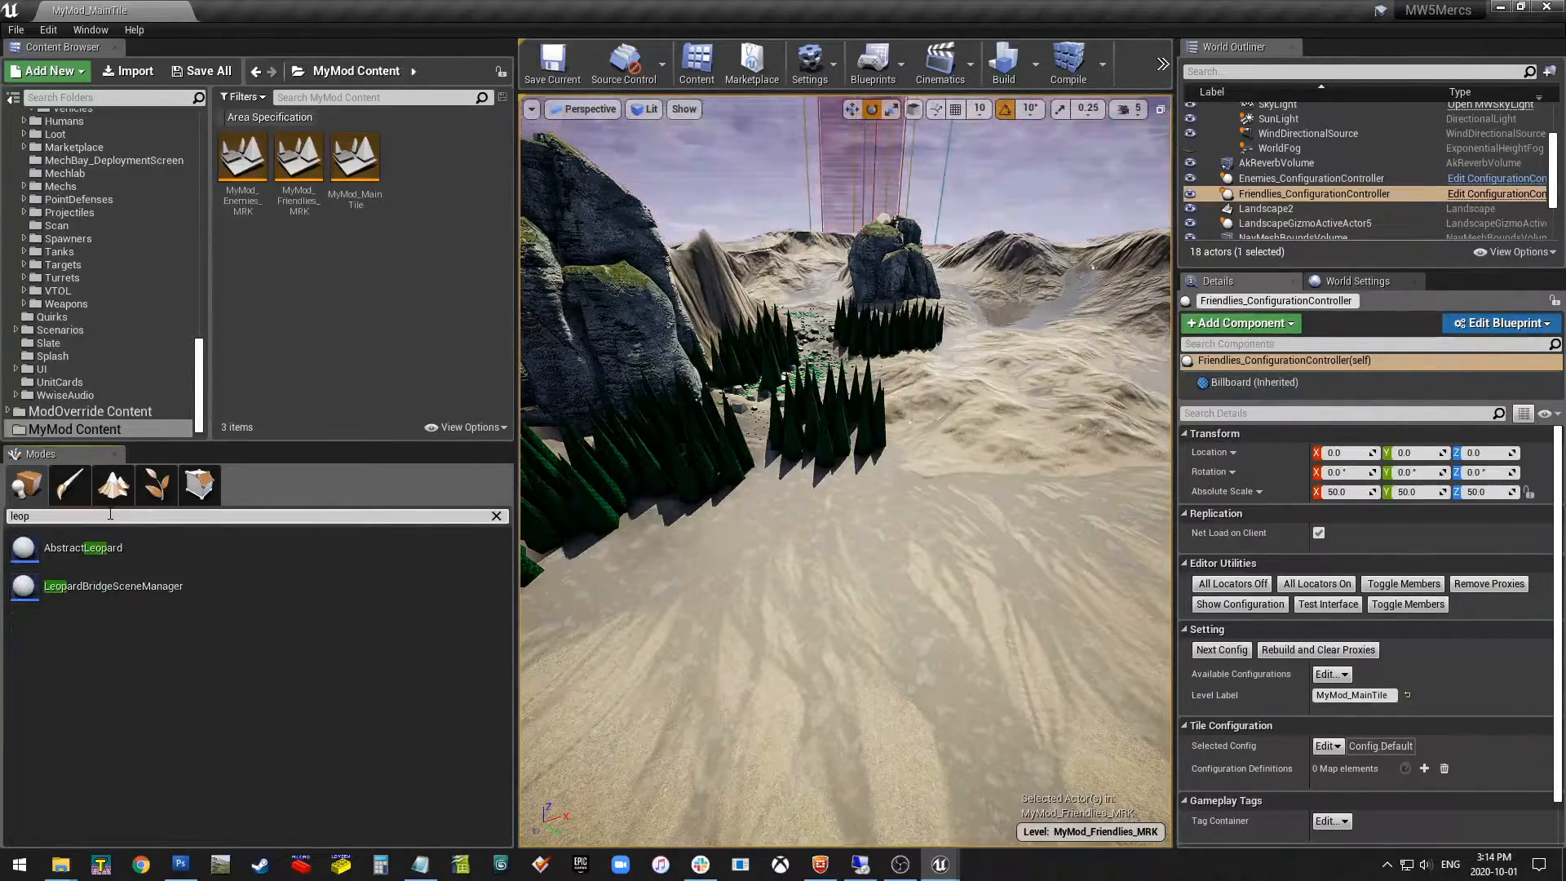
key(BackSpace)
key(BackSpace)
key(BackSpace)
key(BackSpace)
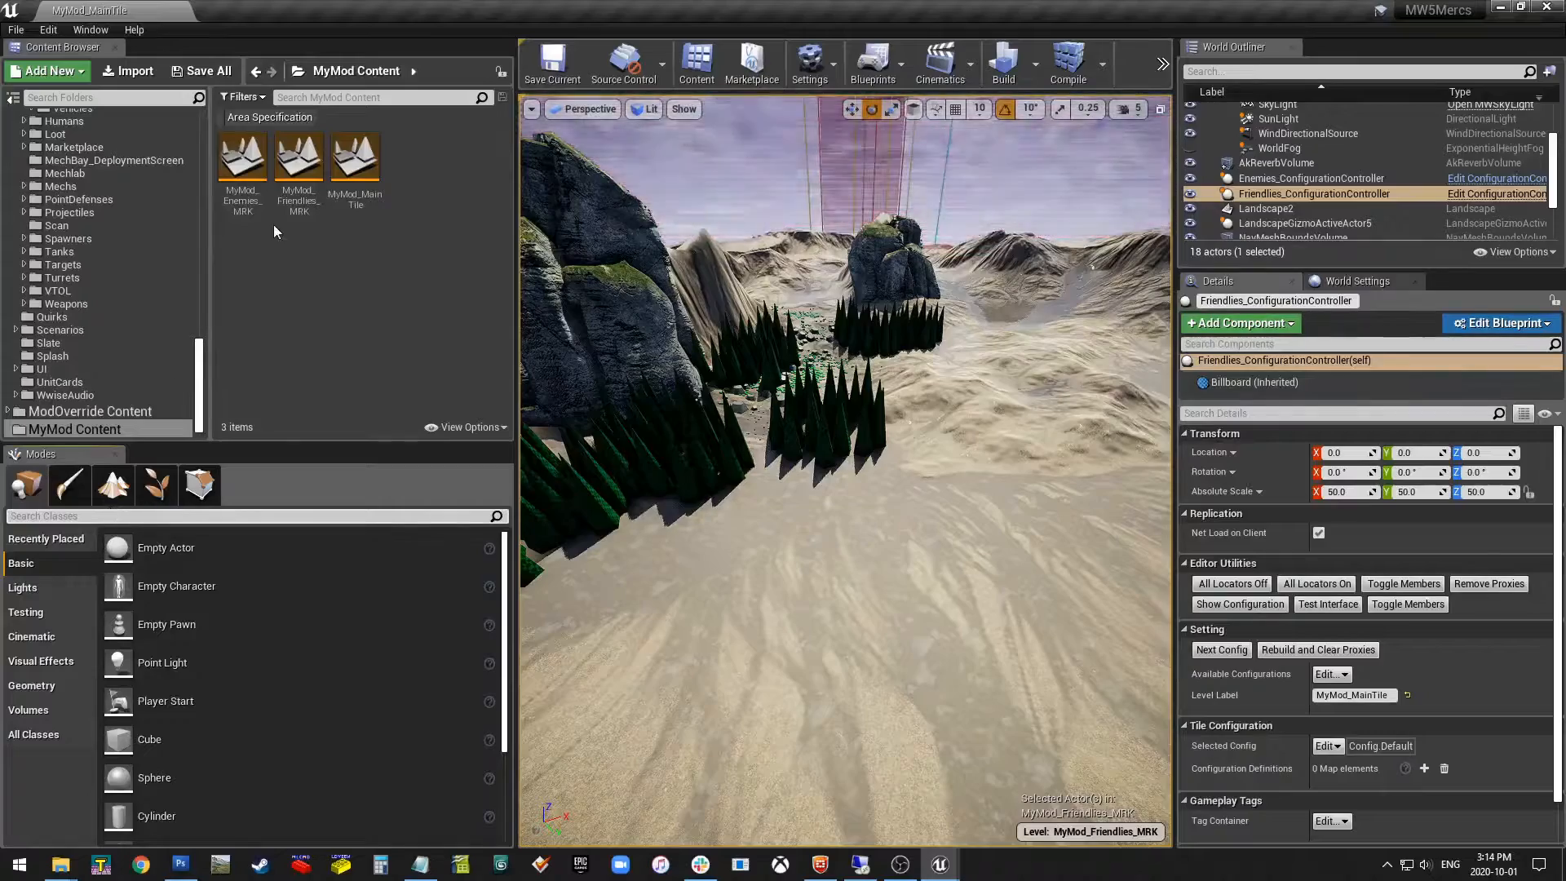
Search the entire Content folder for assets matching "dropshiplandingz".
drag(200, 387, 189, 127)
click(112, 119)
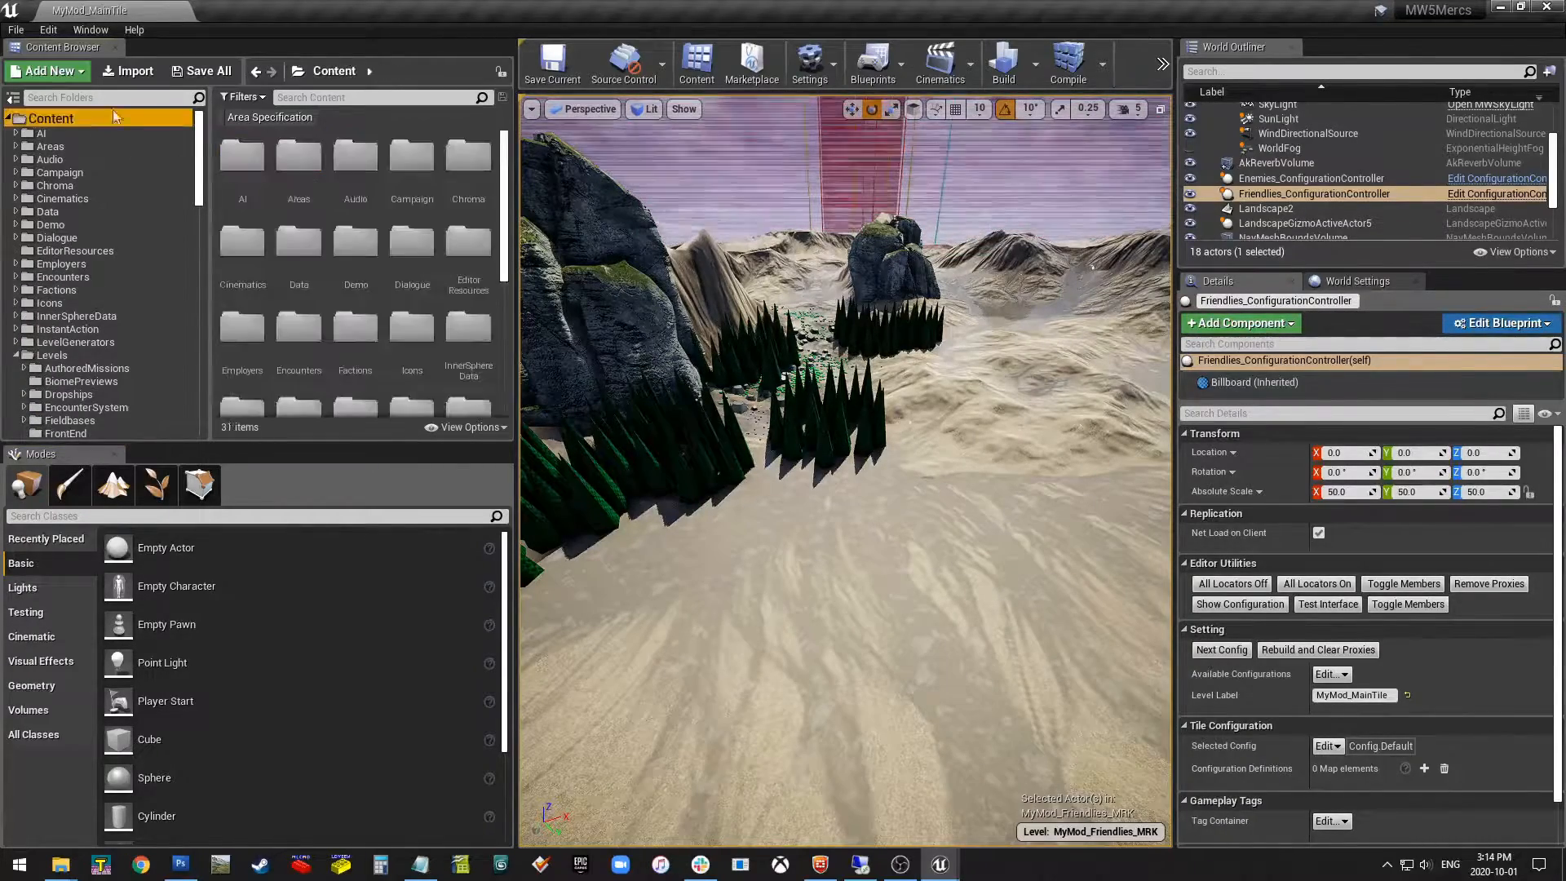
click(318, 96)
text(dropship)
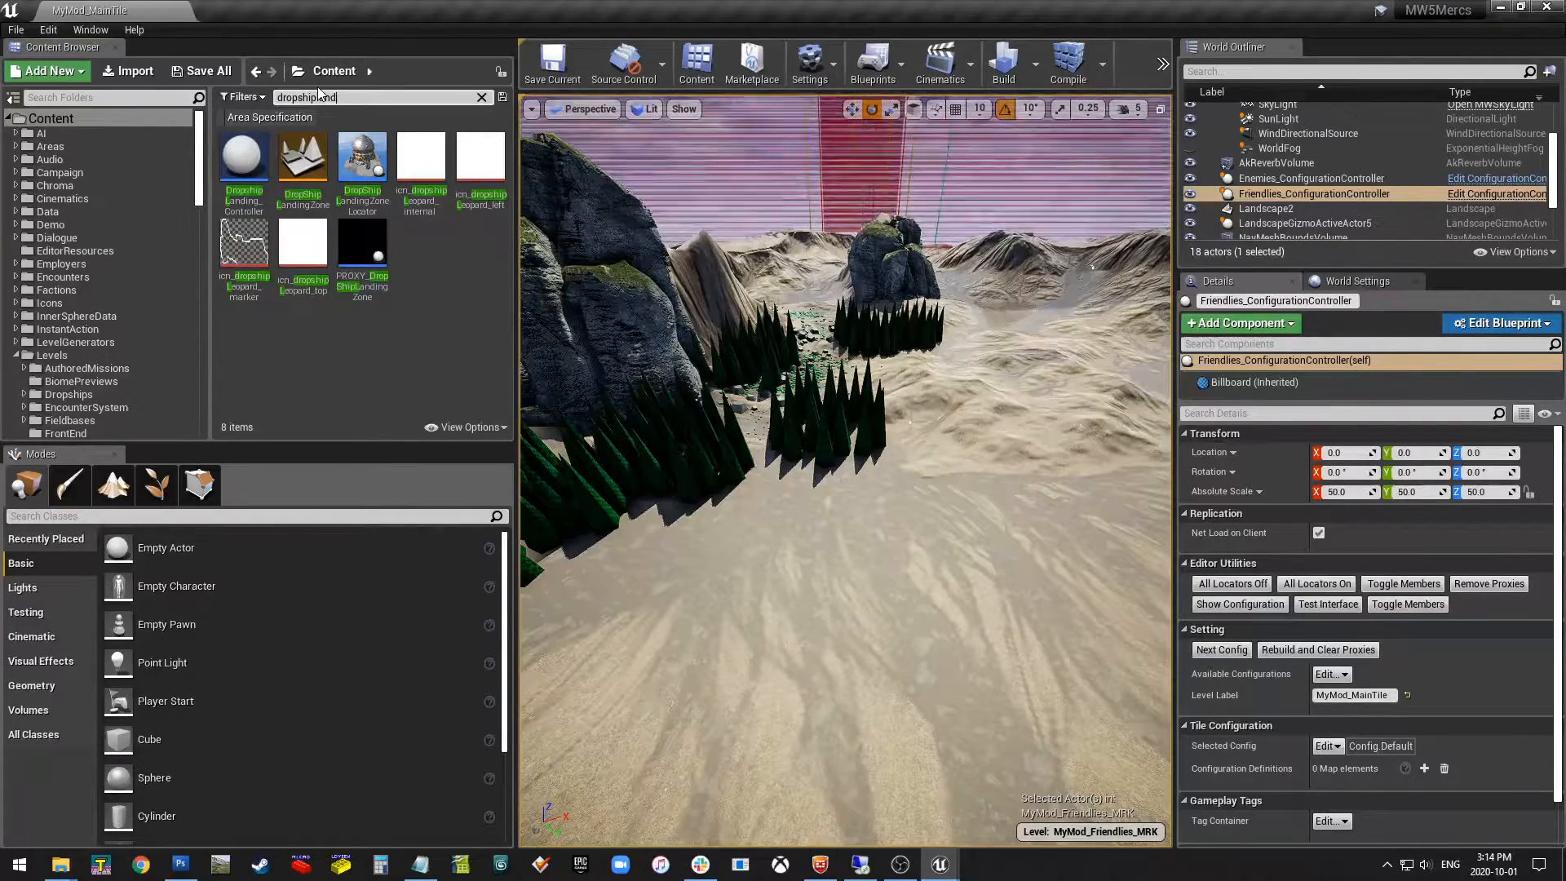
text( landinz)
key(BackSpace)
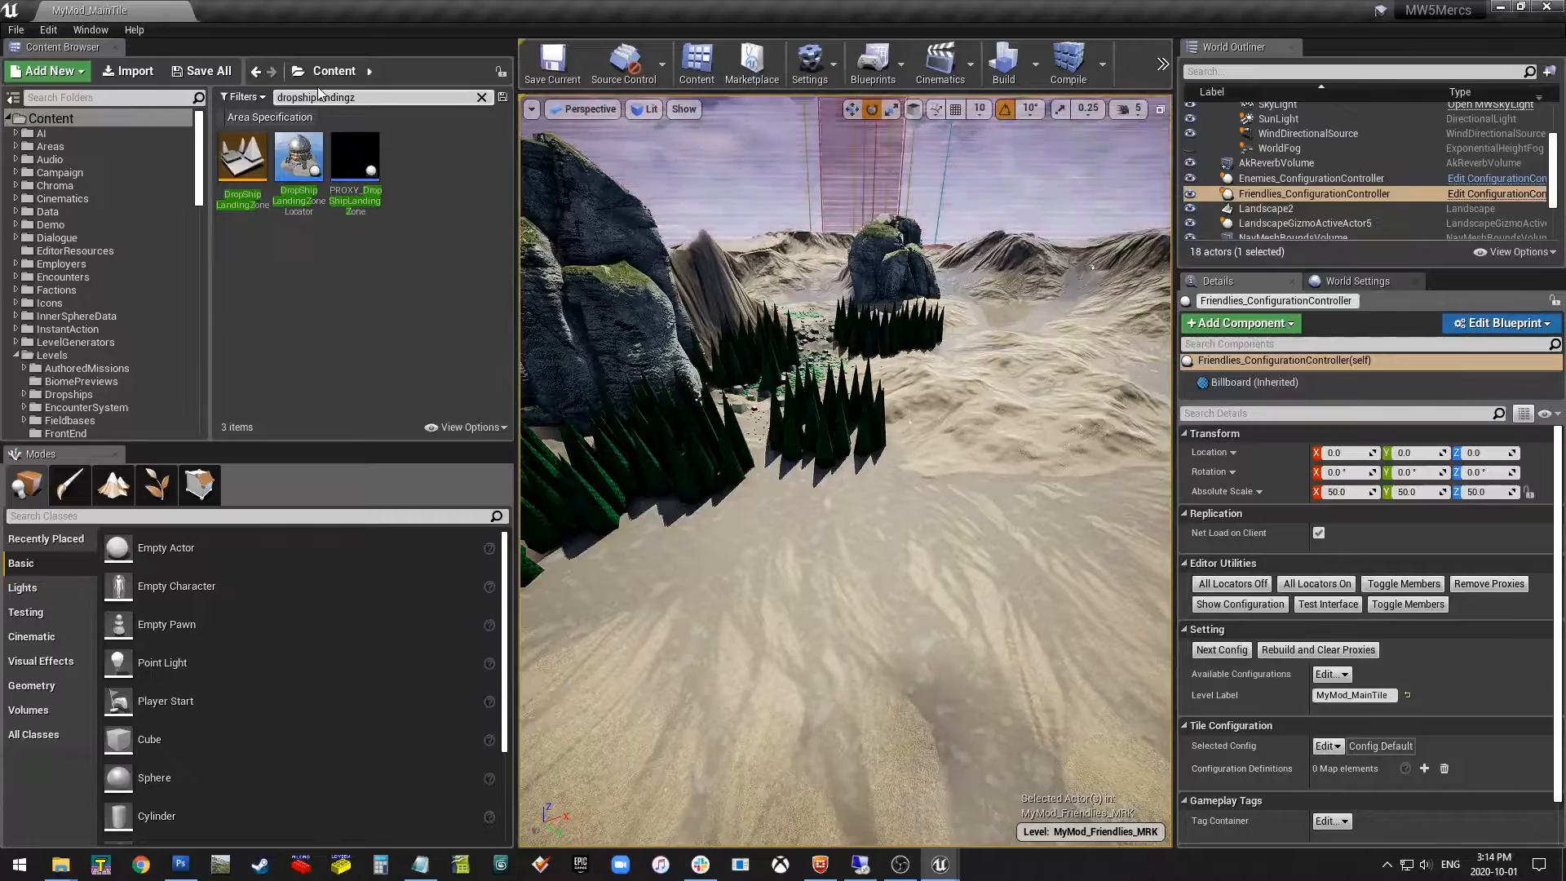
Place a DropShipLandingZoneLocator on the open sand in front of the trees, at about -516, 37820, -22503.
drag(298, 159, 876, 575)
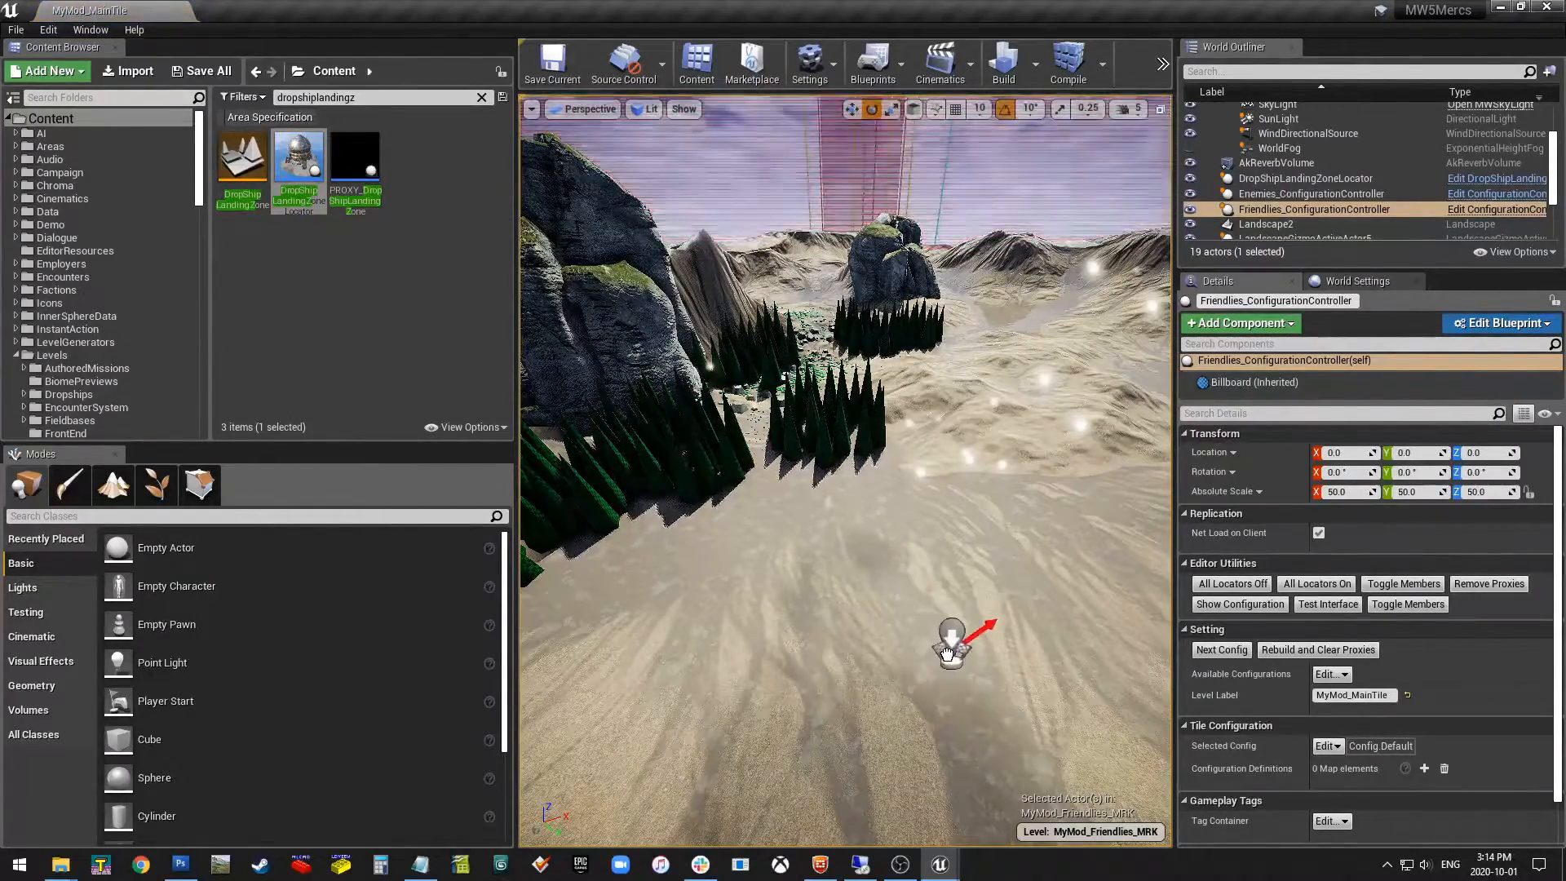
drag(947, 652, 946, 644)
right_drag(946, 644, 989, 629)
key(w)
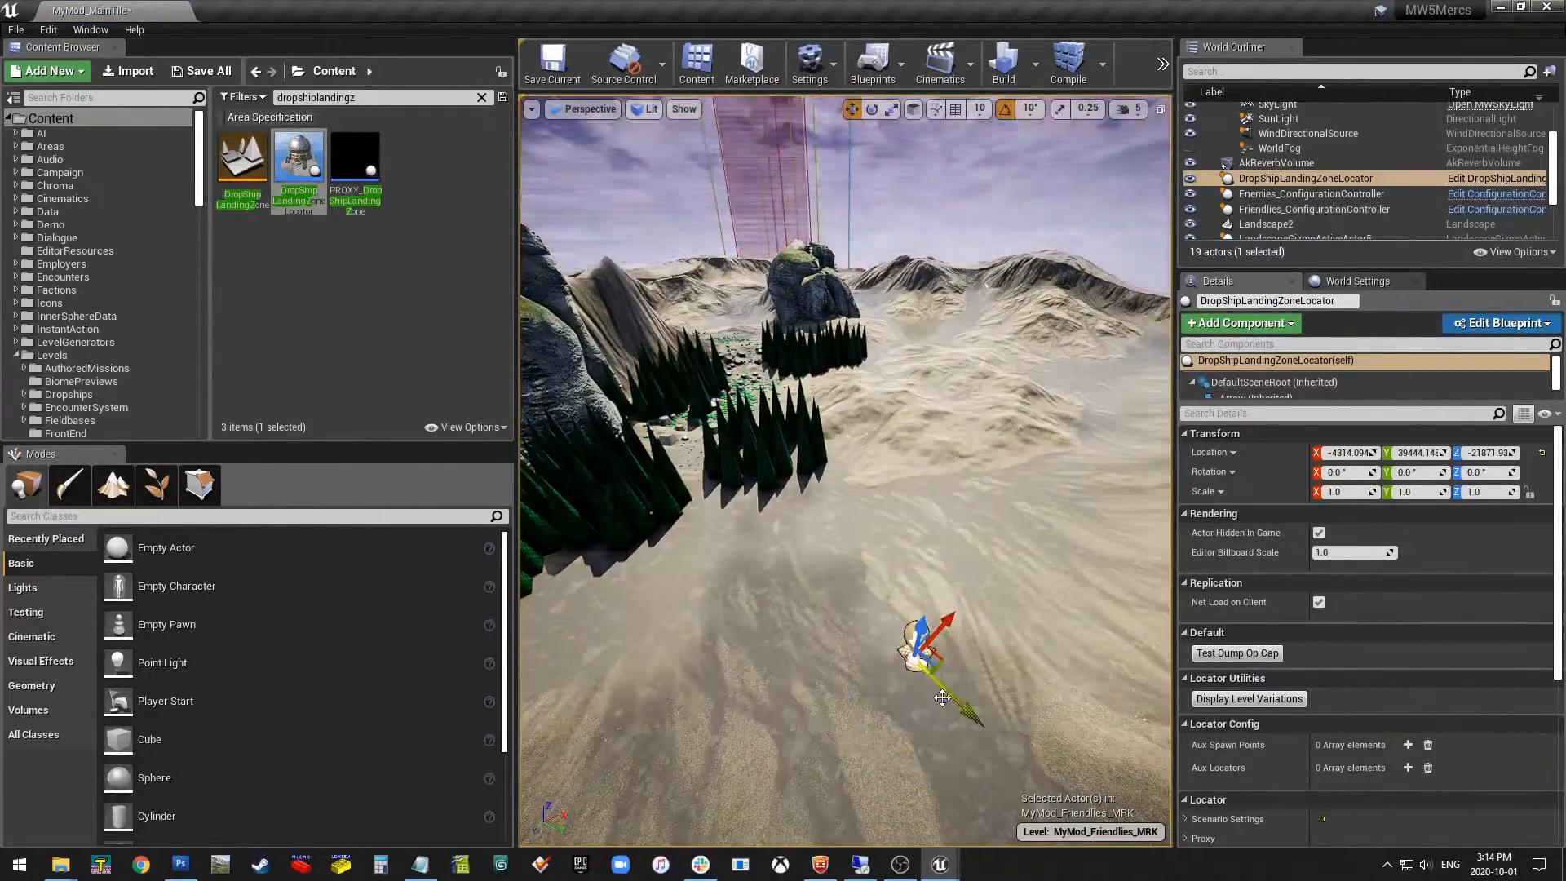
right_drag(1100, 602, 1034, 630)
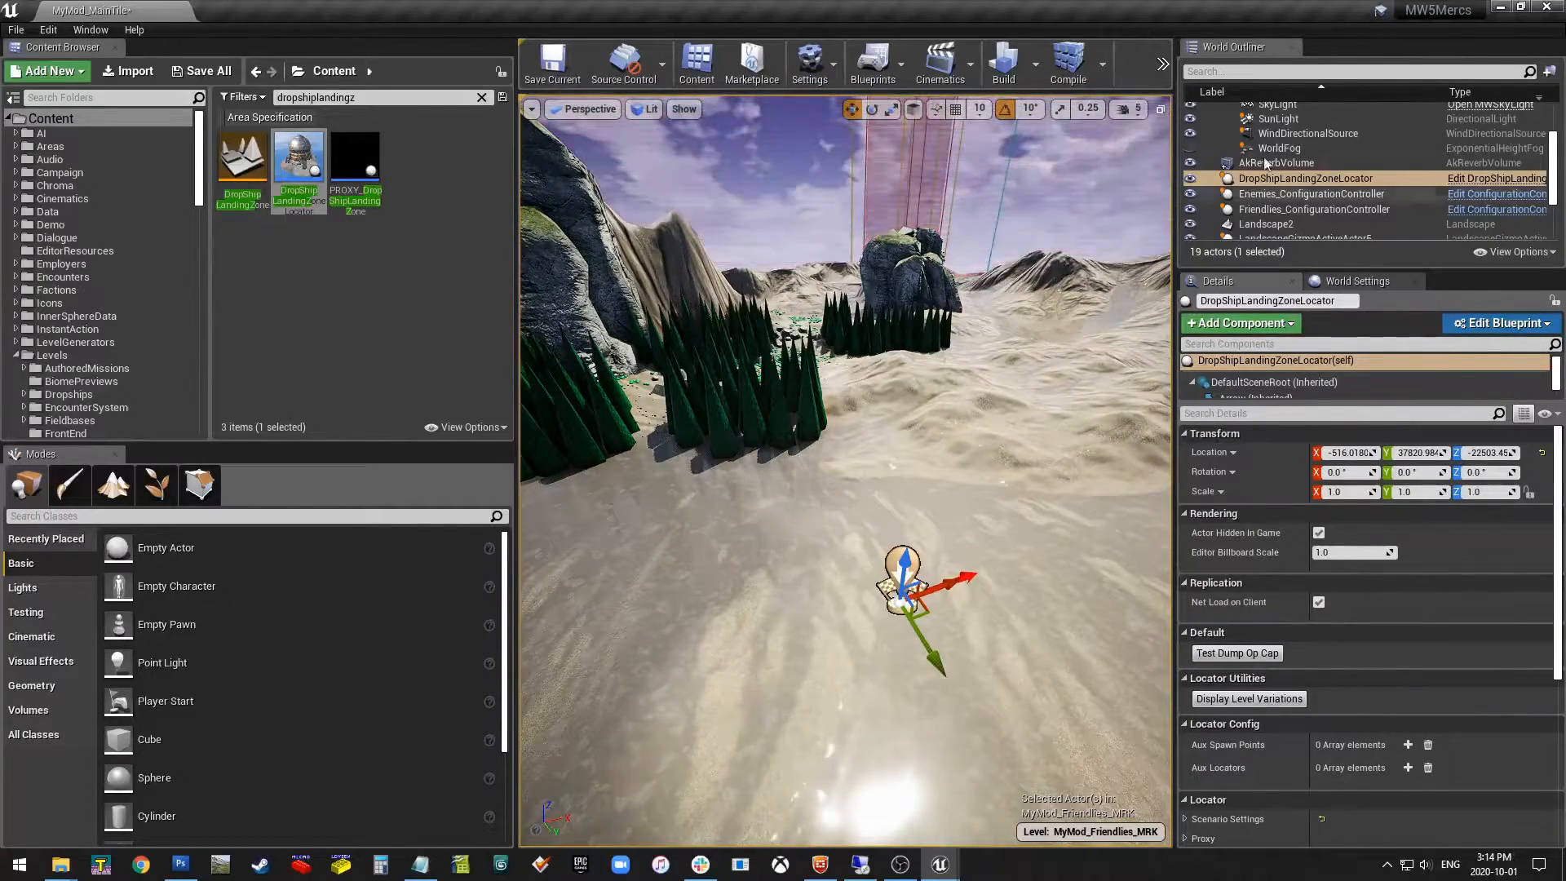
Add a configuration definition to Friendlies_ConfigurationController and set its gameplay tag key to Config.Default.
click(1264, 210)
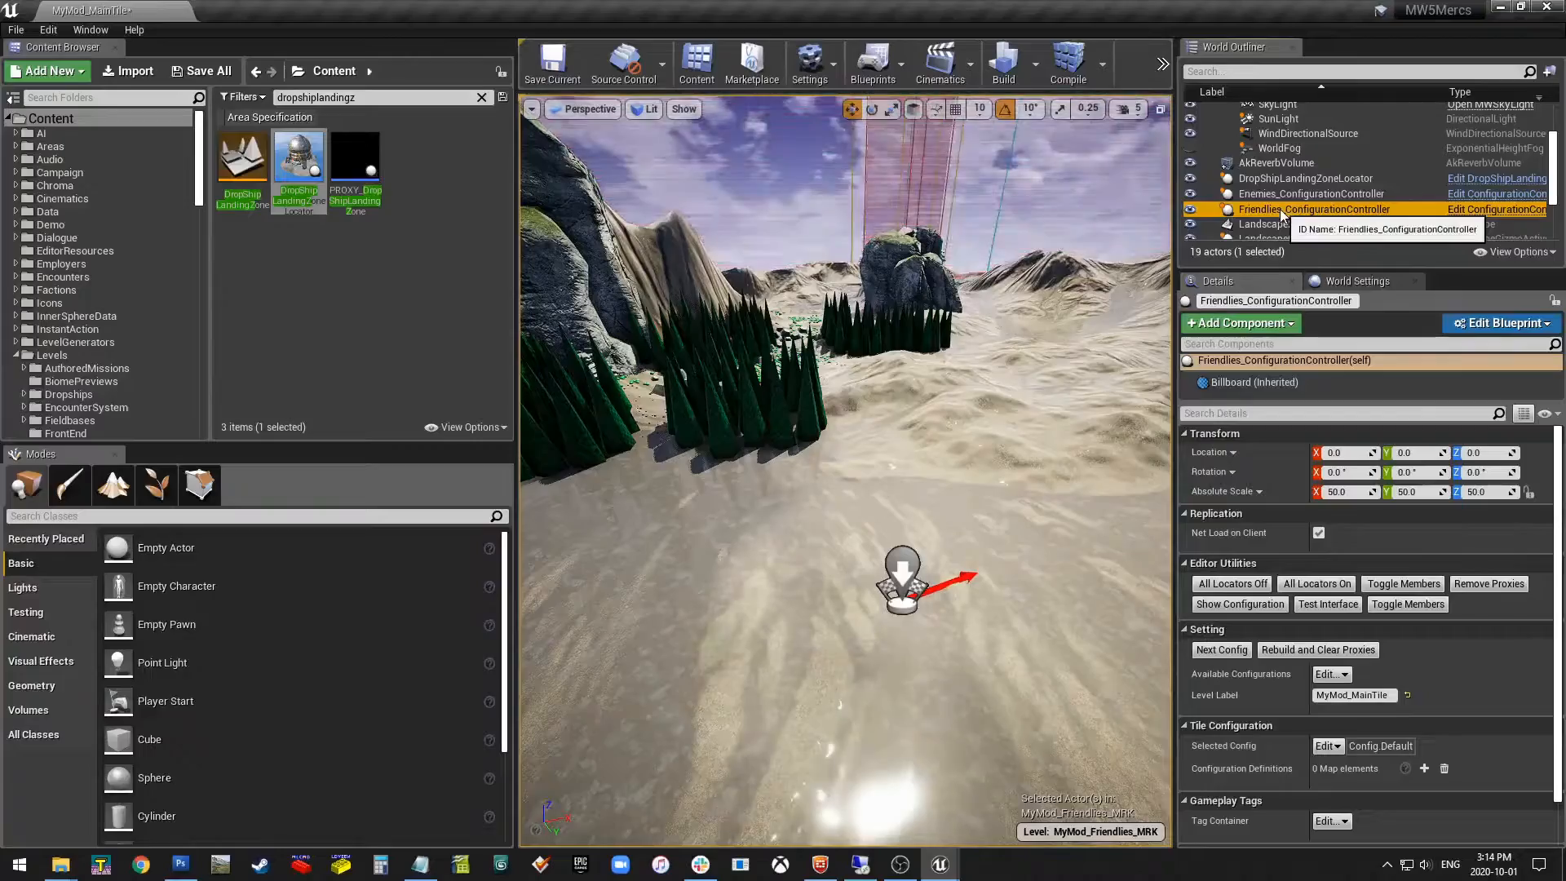
drag(1176, 403, 1134, 415)
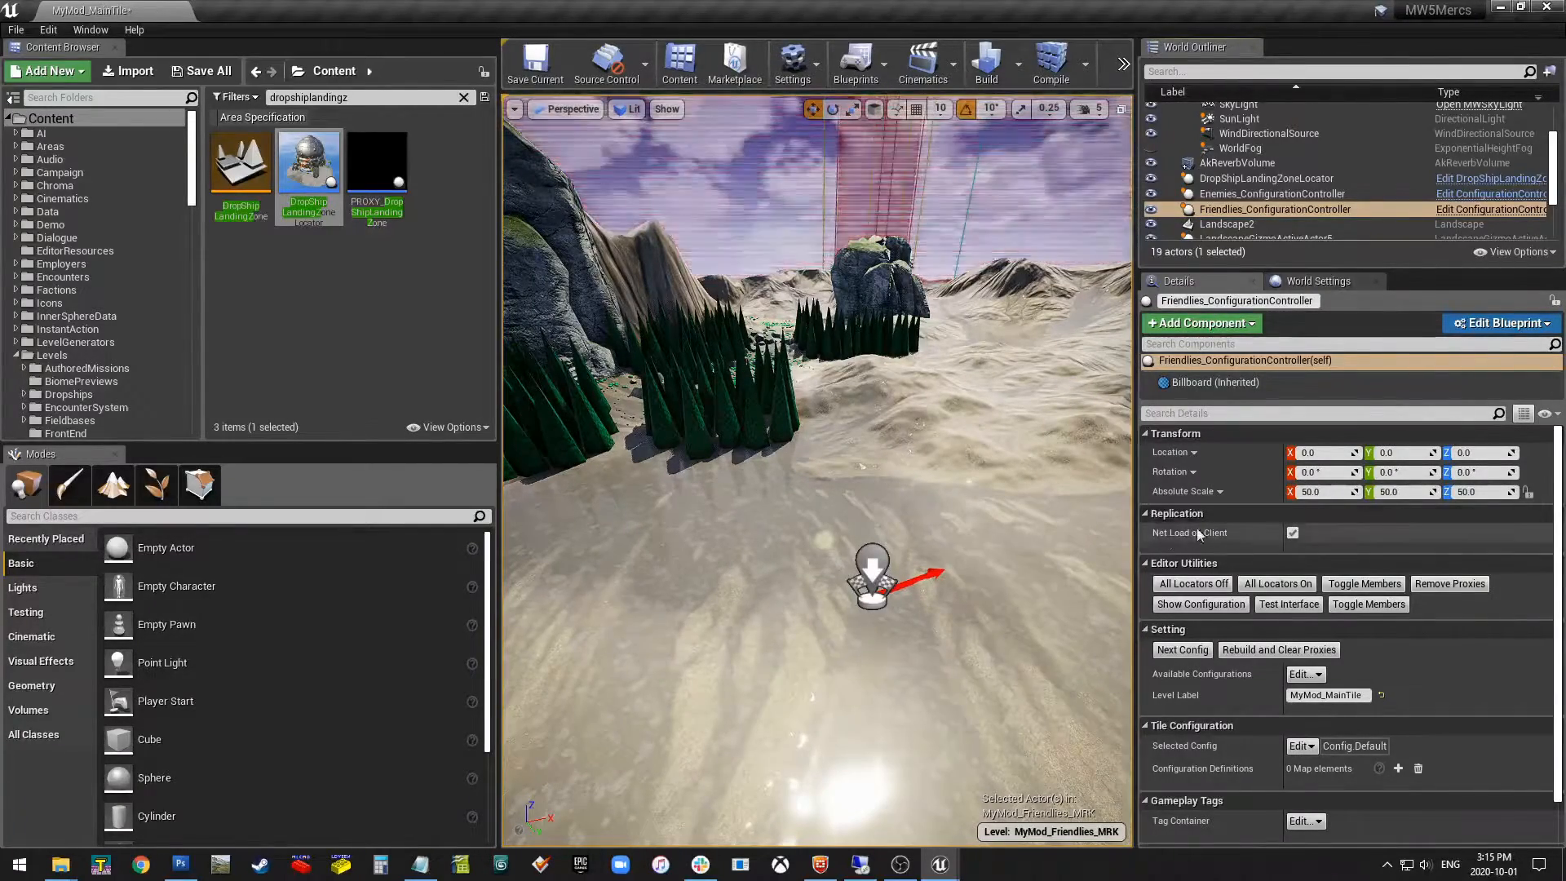
click(1295, 212)
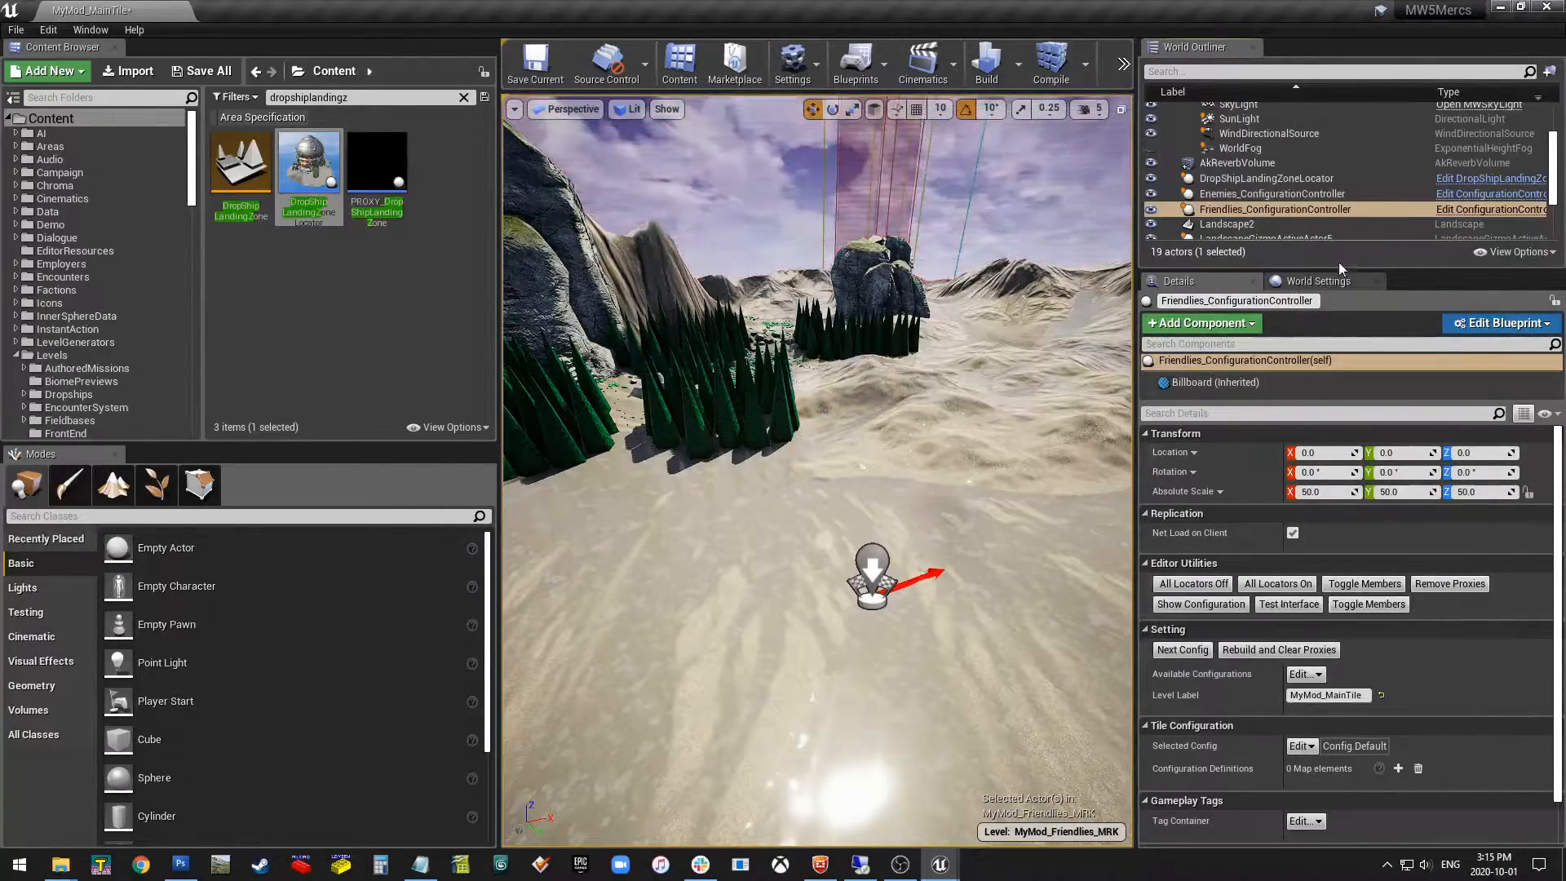
click(1282, 209)
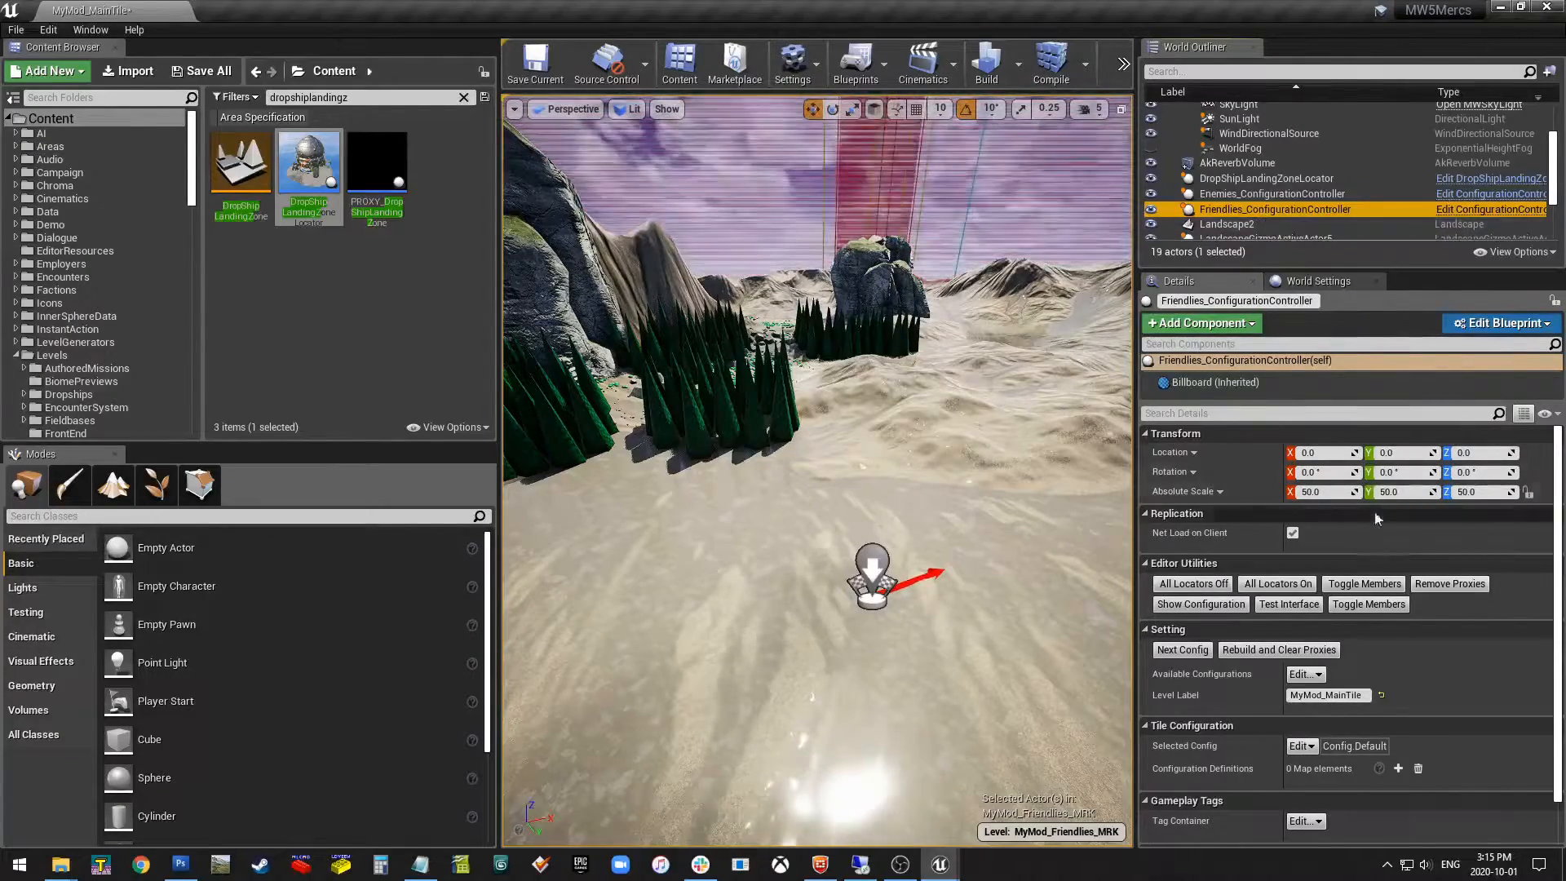
scroll(1476, 693, down, 2)
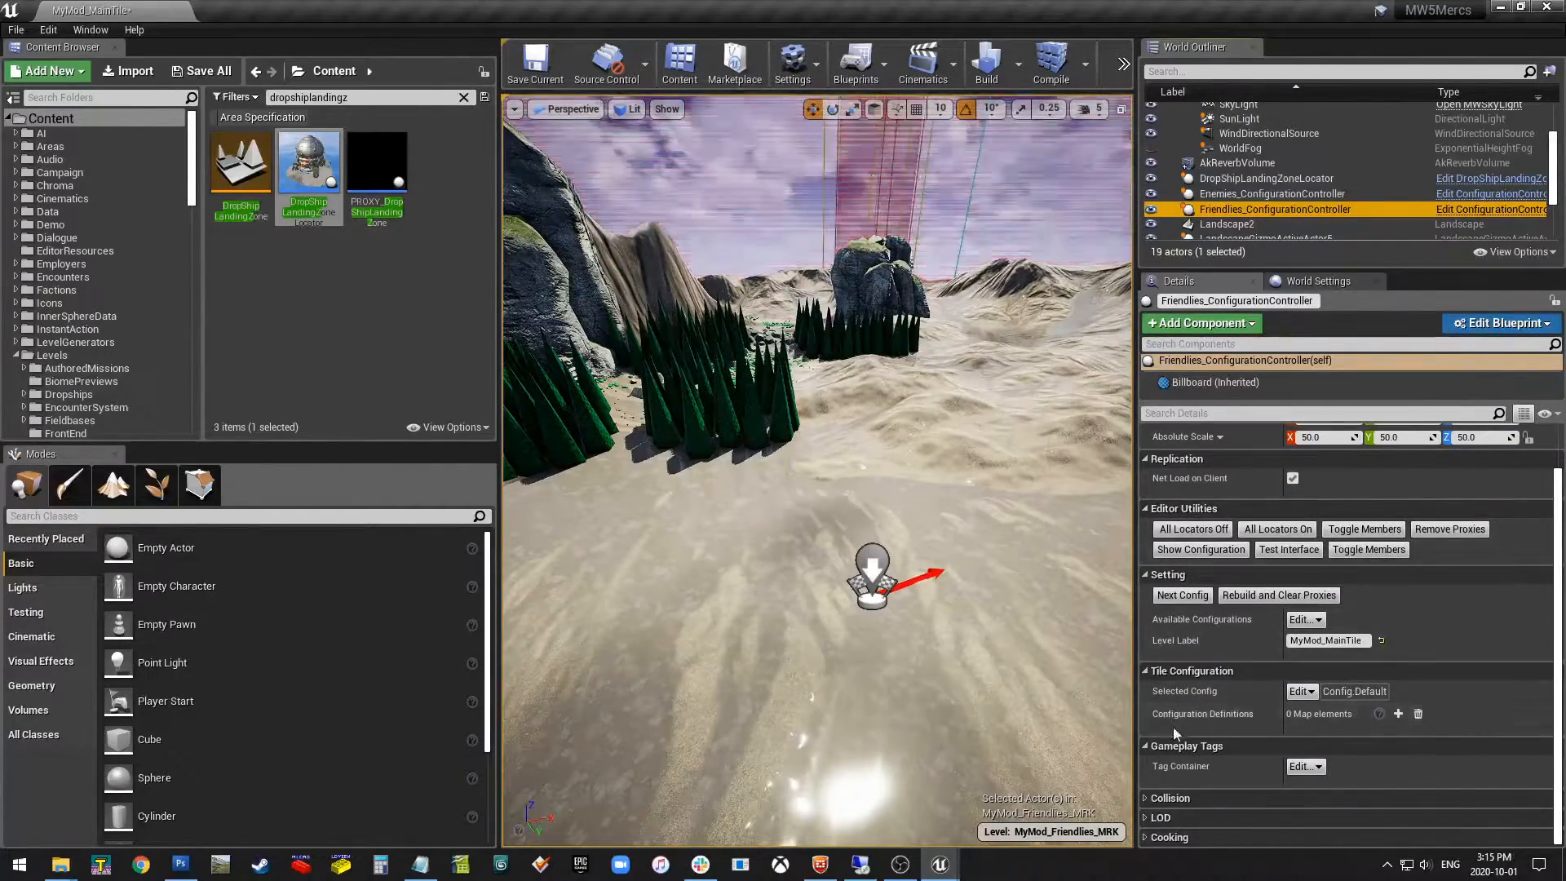
click(1398, 713)
scroll(1436, 705, down, 2)
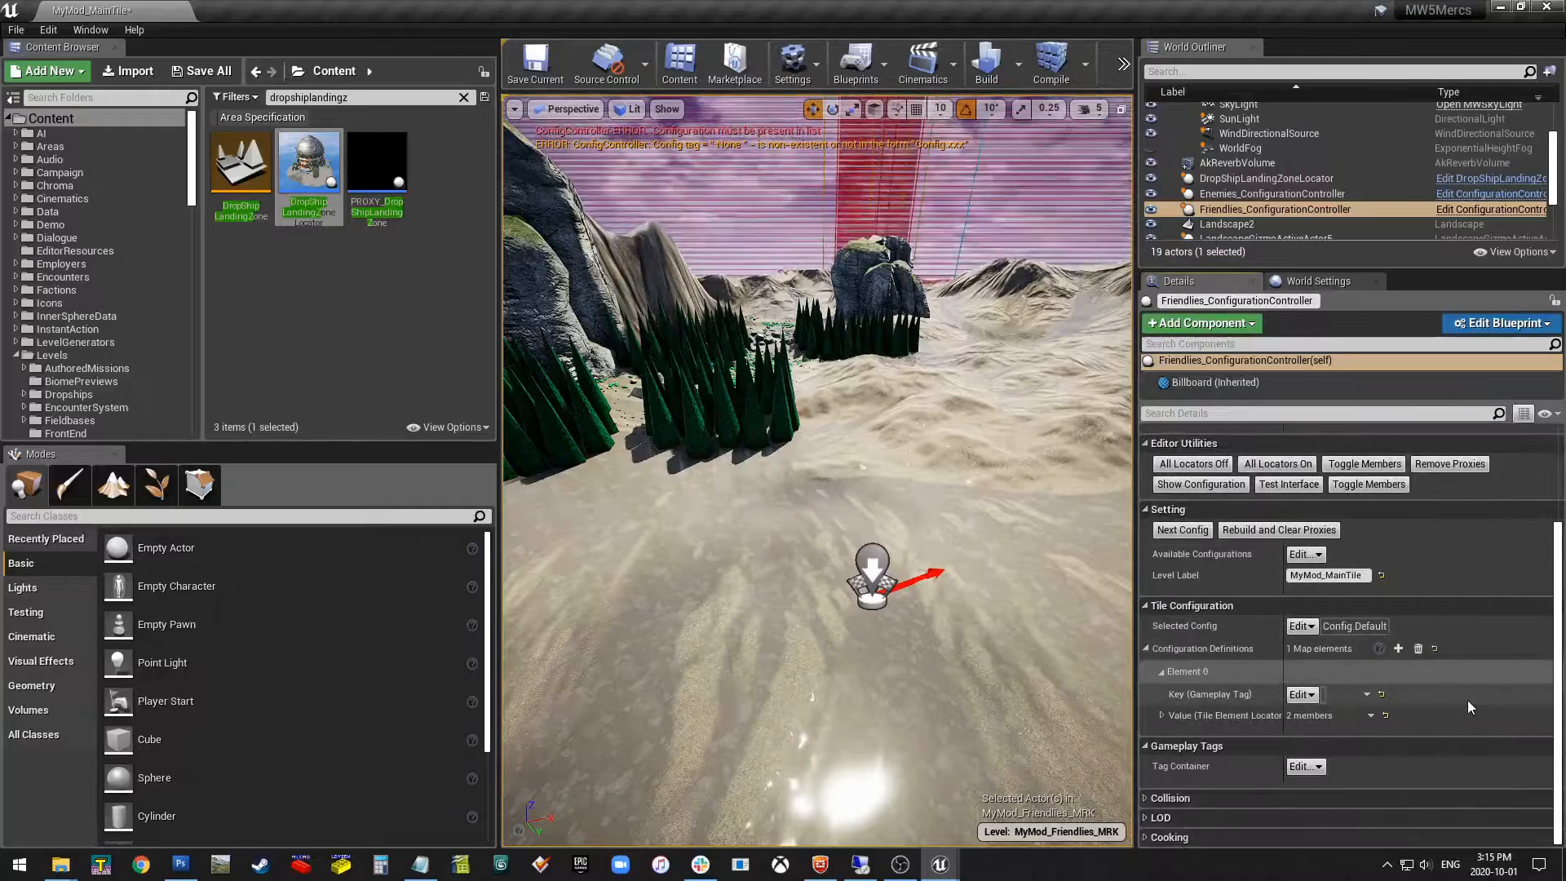
click(1302, 695)
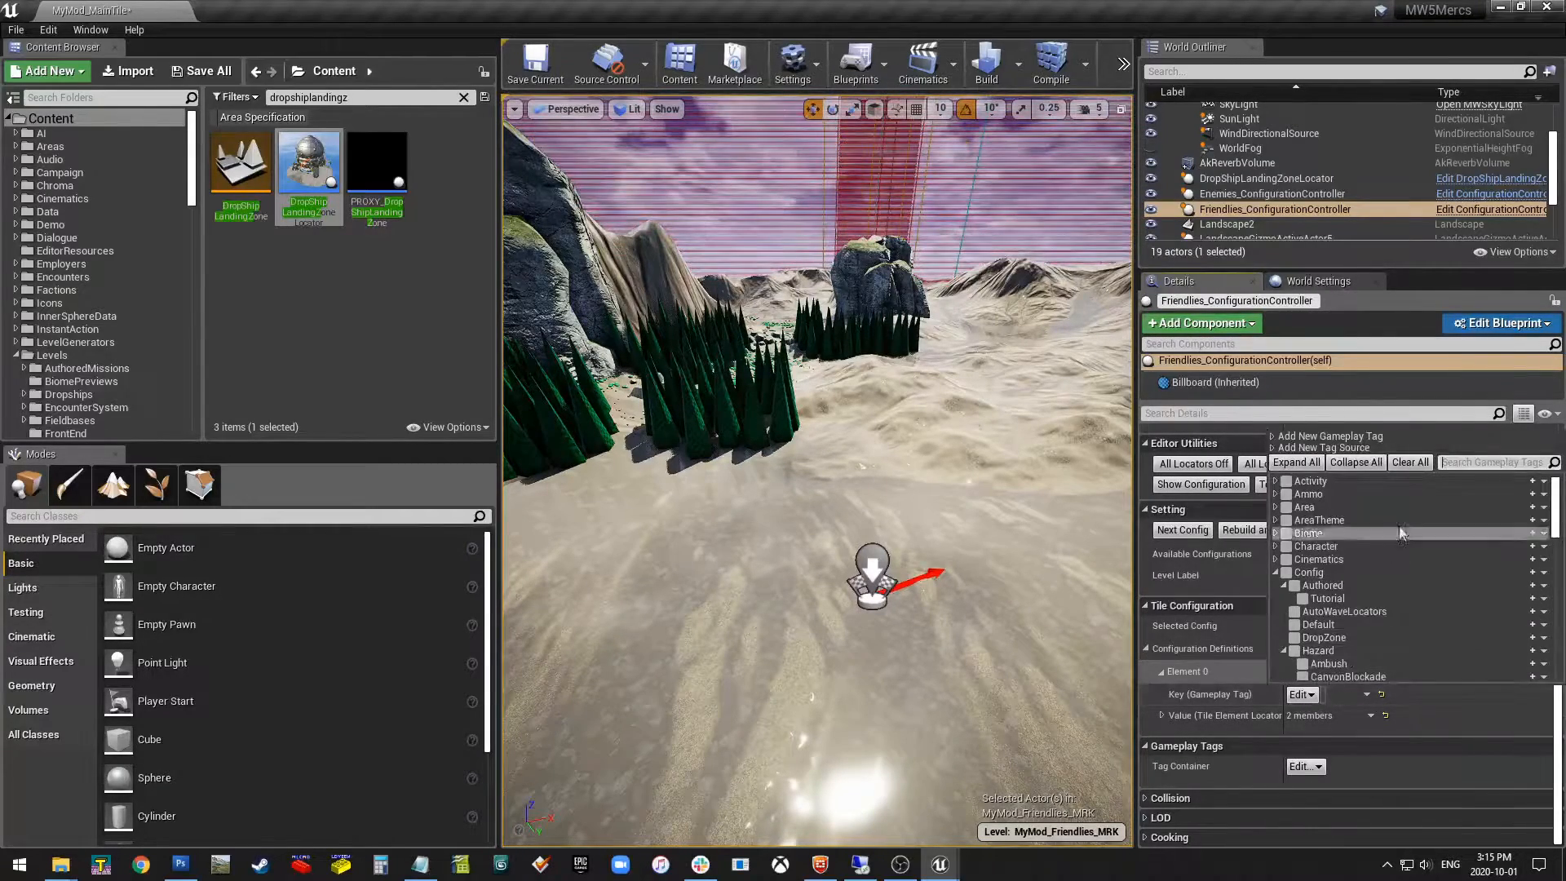
text(config.d)
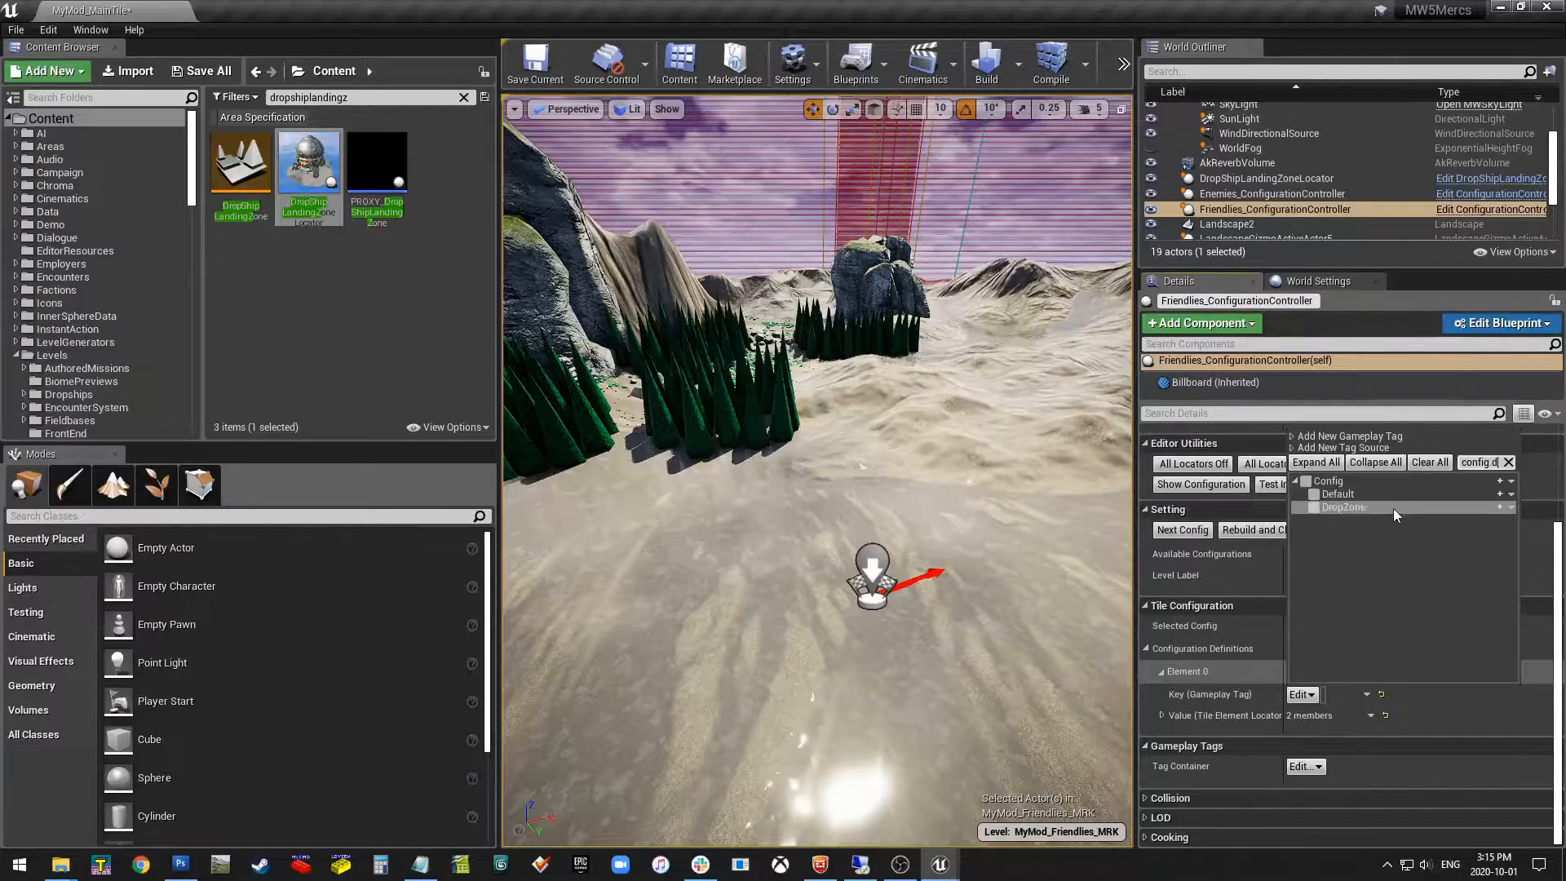
click(1386, 494)
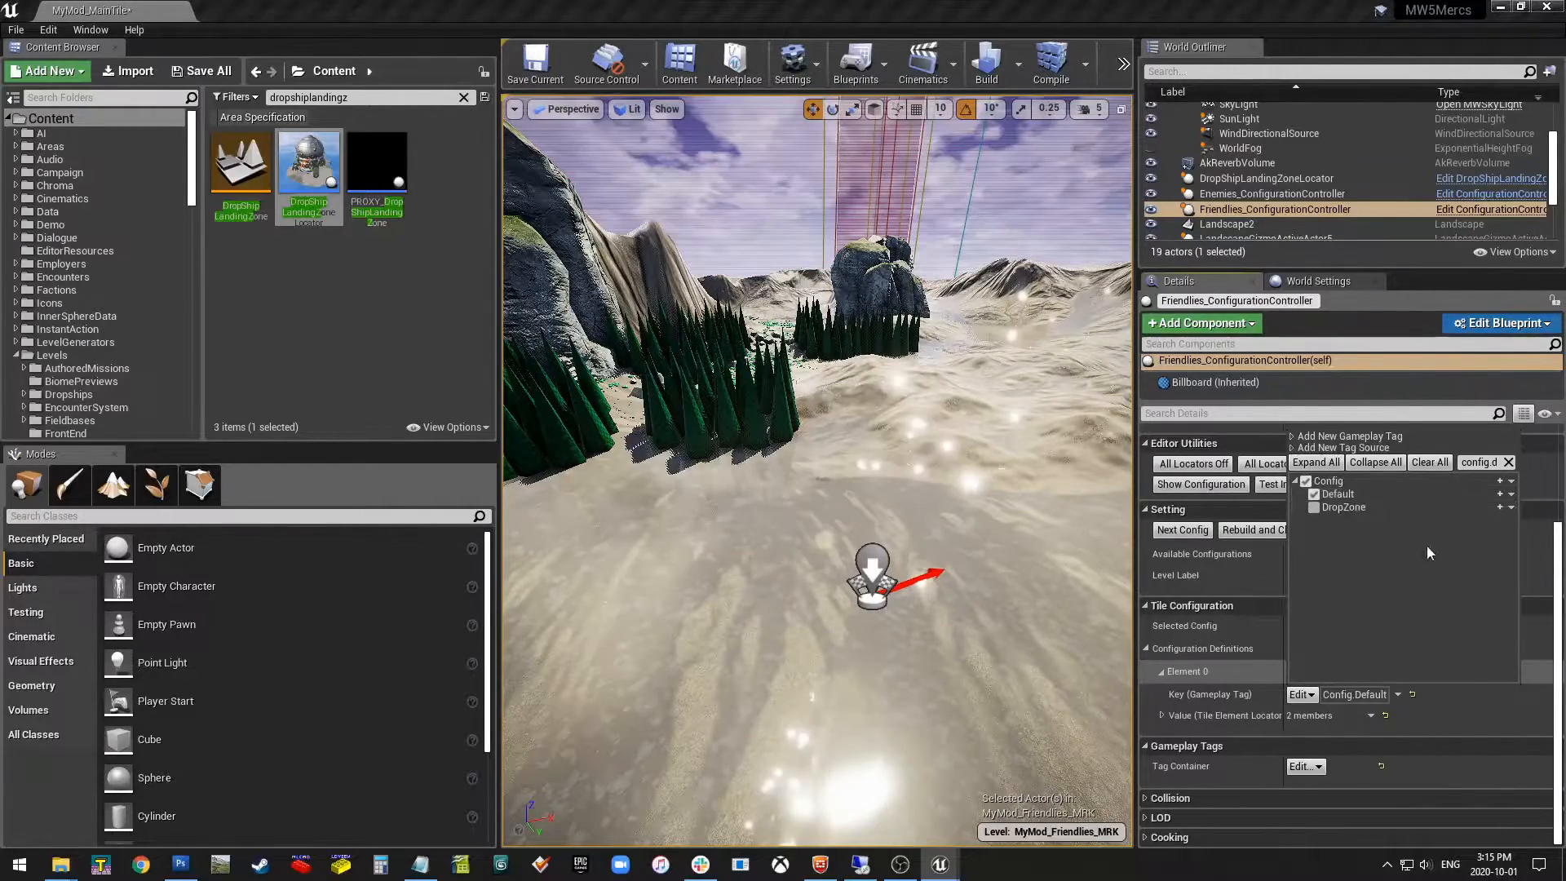
click(1480, 706)
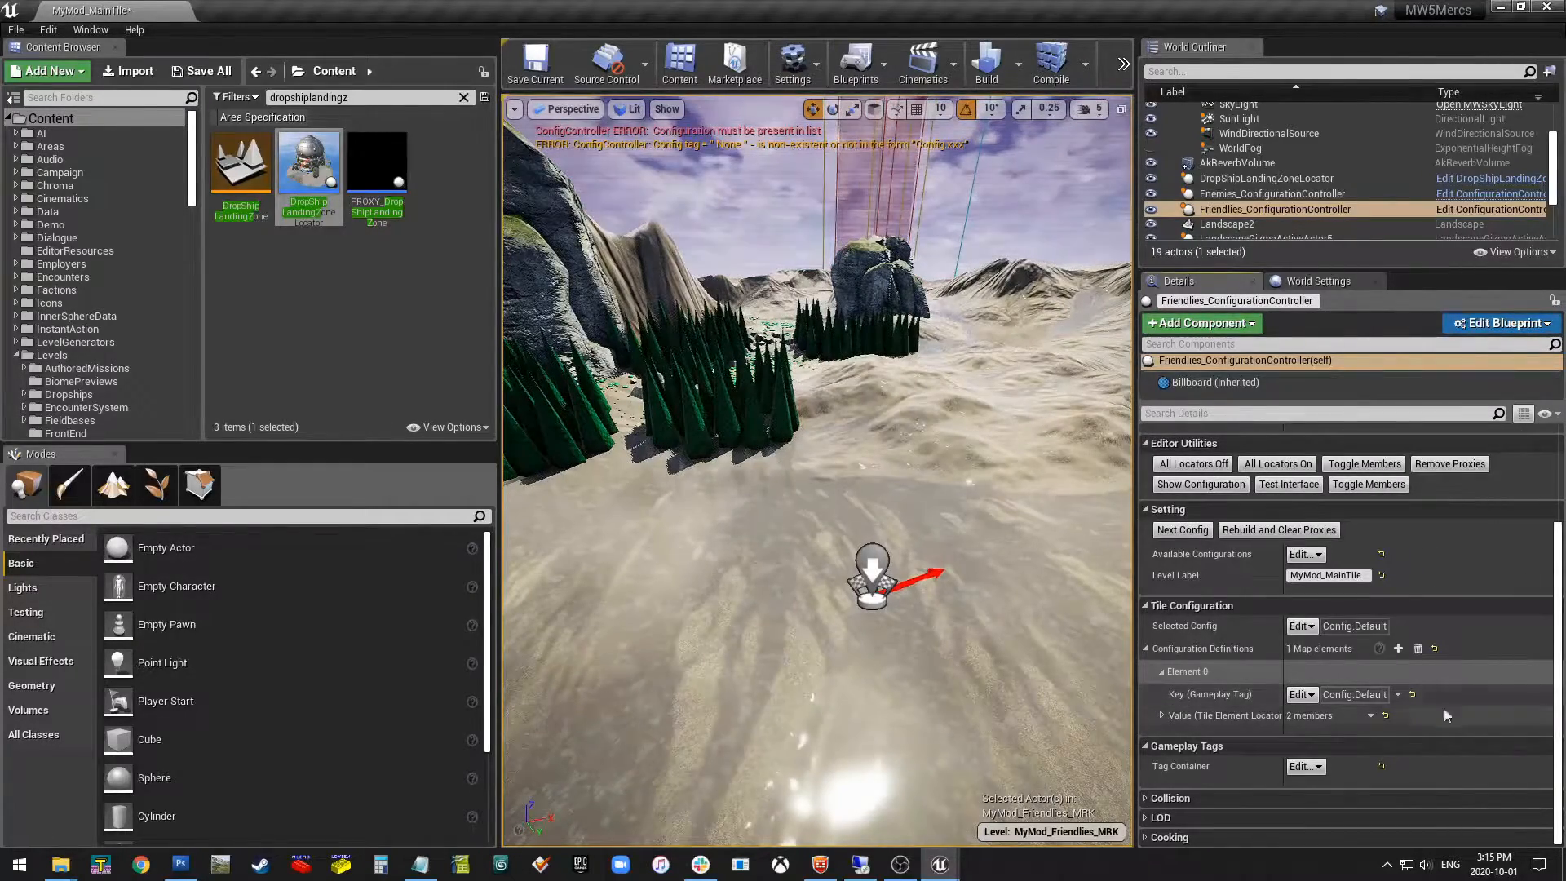
Add a locator entry to the Config.Default definition and assign DropShipLandingZoneLocator to it.
click(1161, 715)
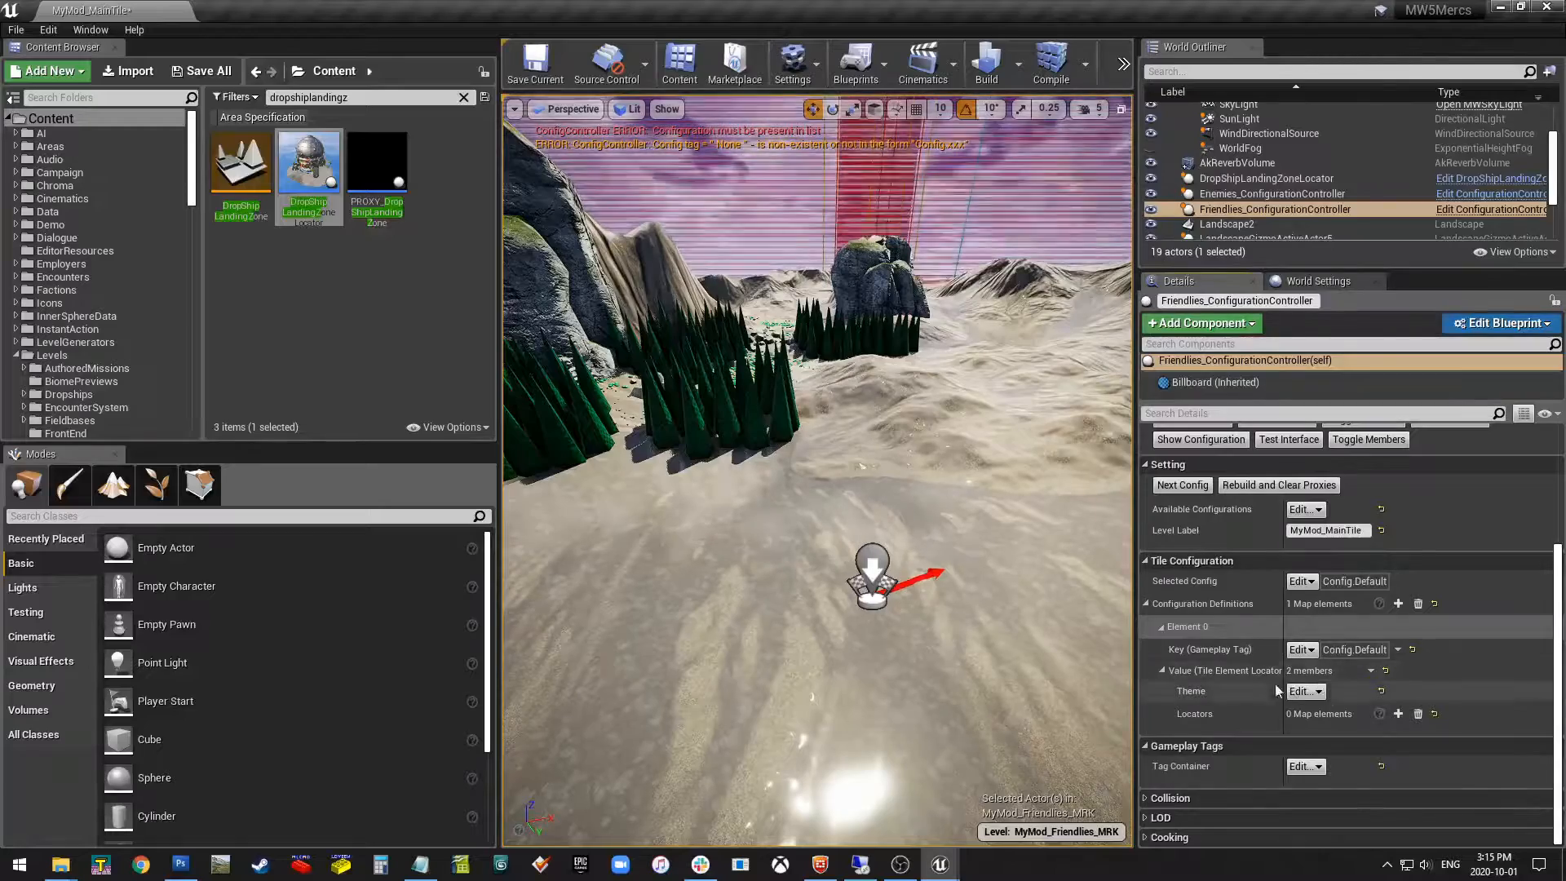
click(1398, 714)
click(1346, 715)
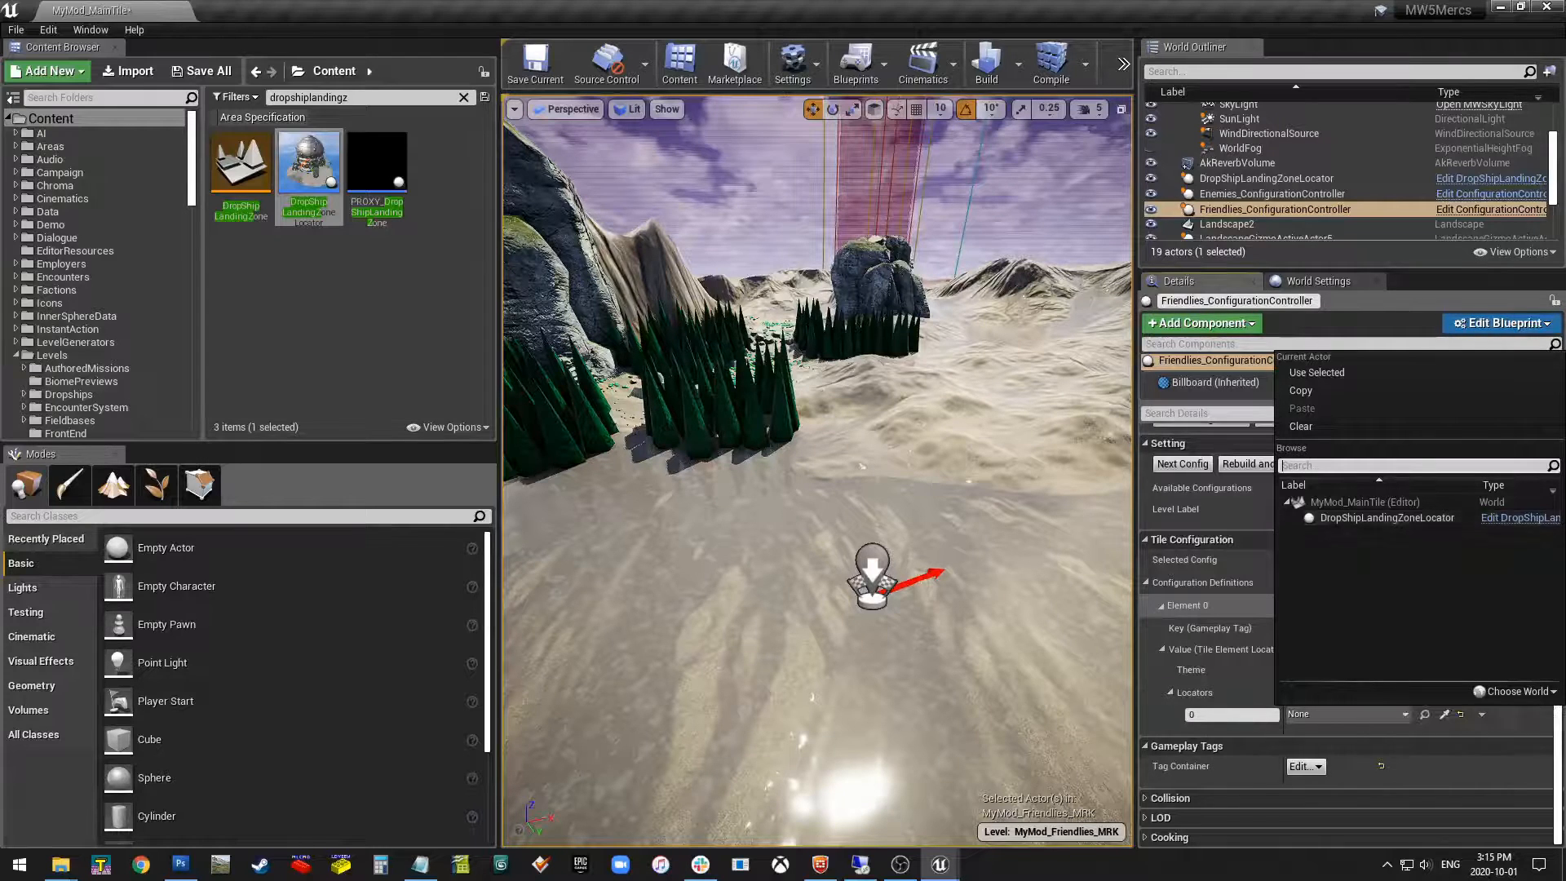
key(Escape)
drag(1565, 383, 909, 354)
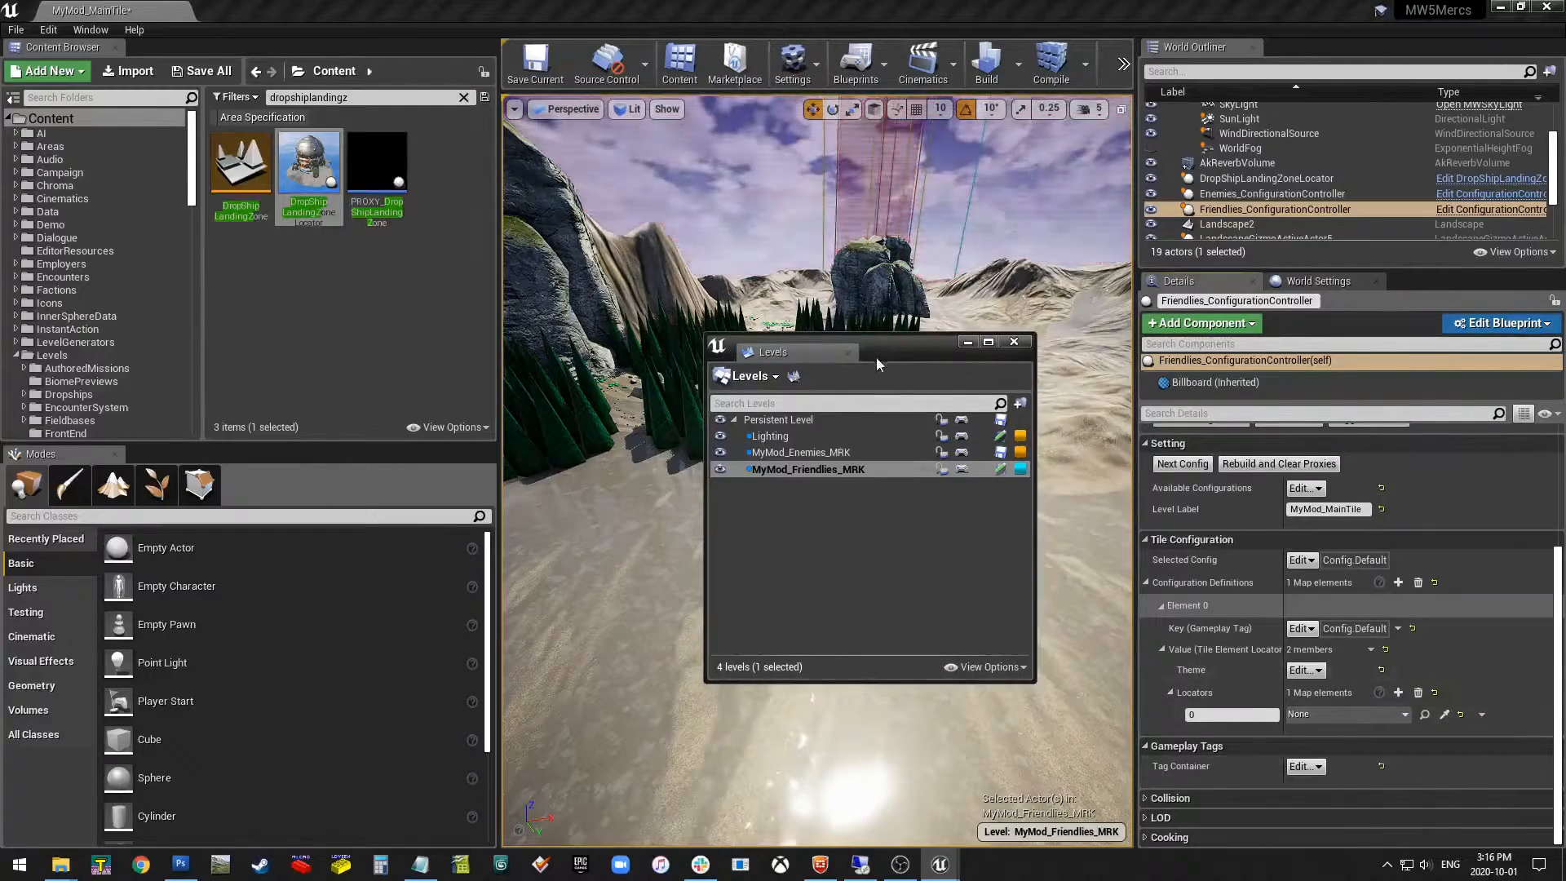
drag(876, 359, 1565, 352)
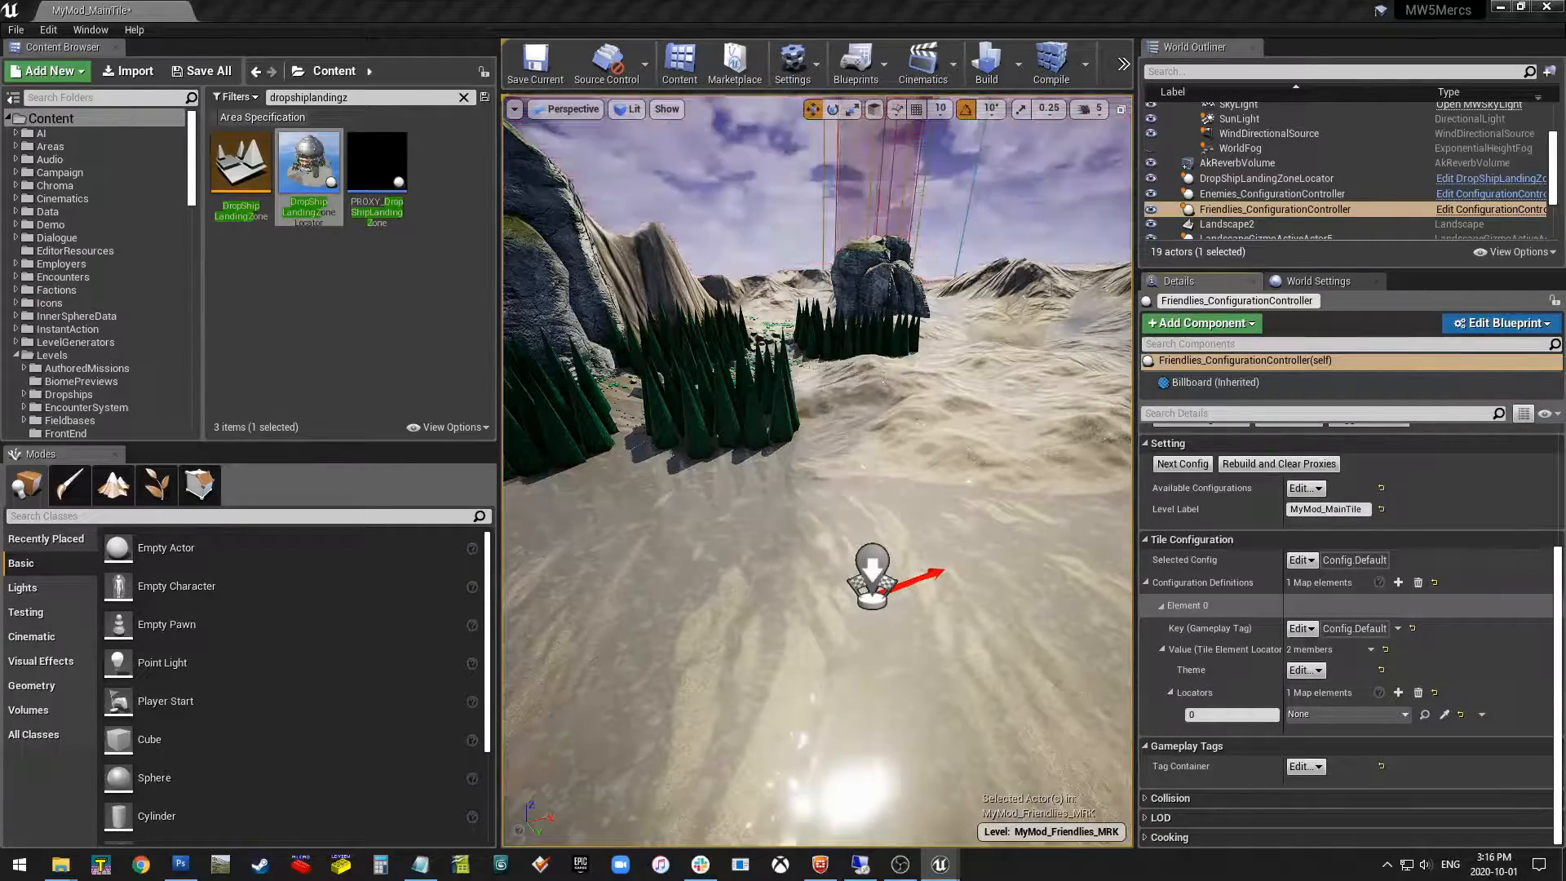
click(1356, 712)
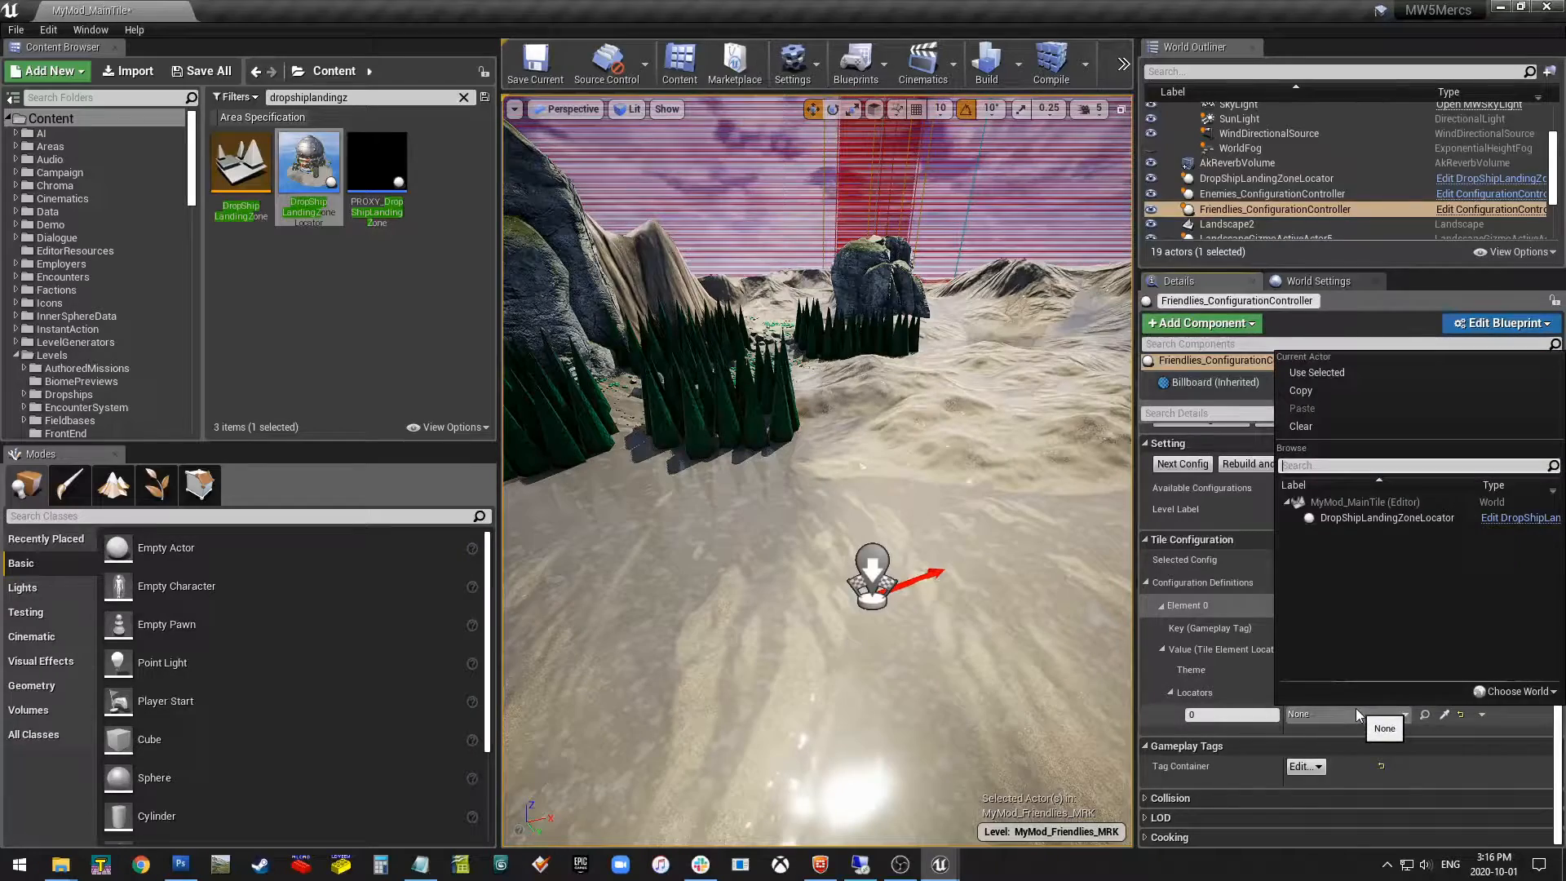
click(1347, 517)
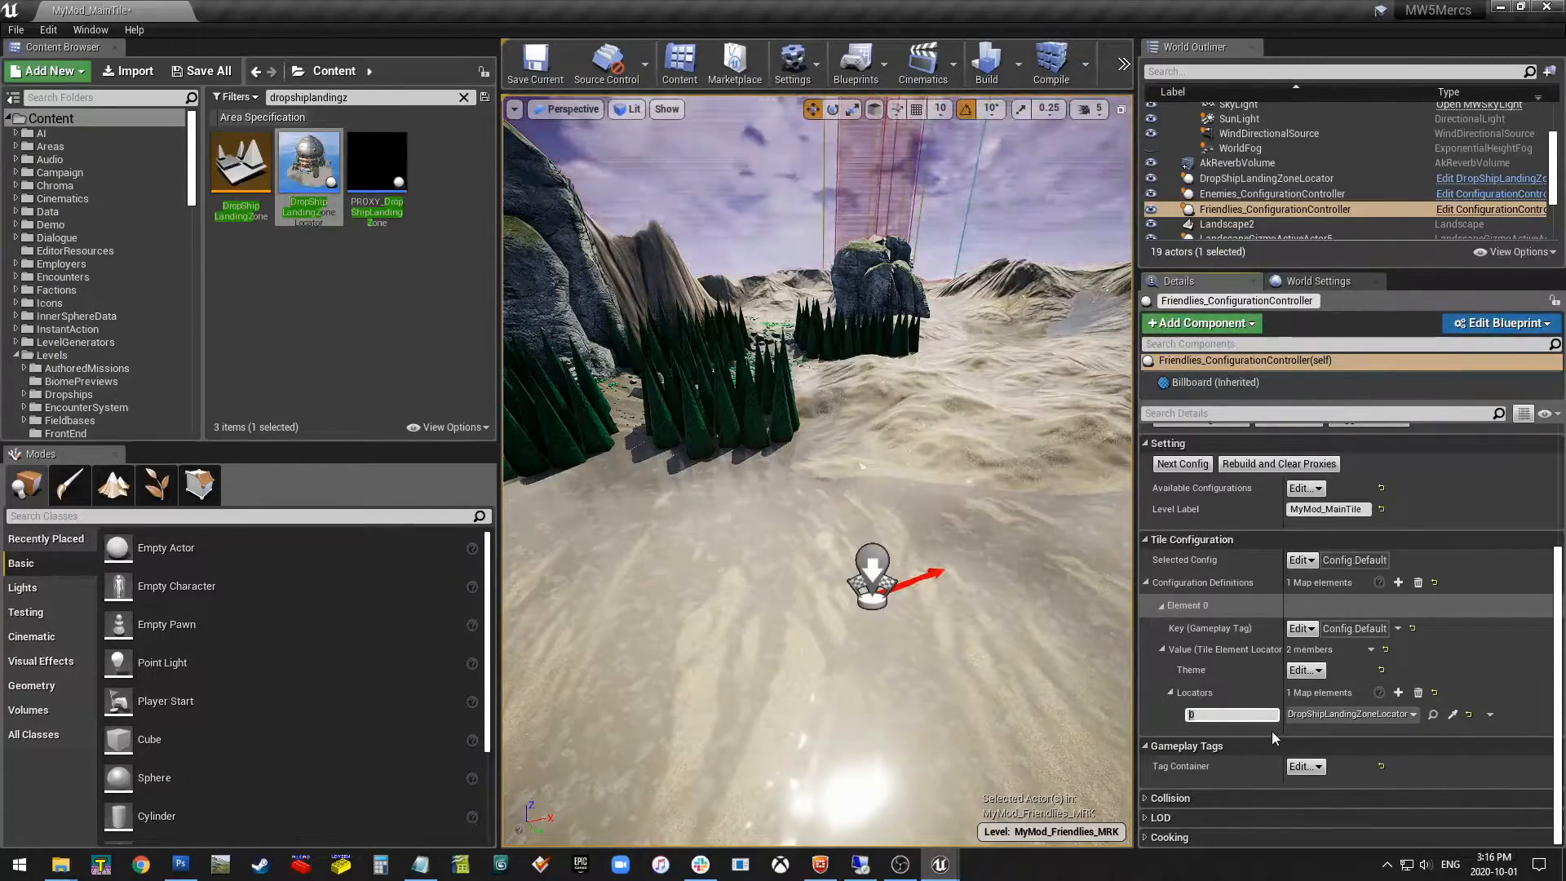
Name the locator entry's key PlayerDropZone and save the work.
text(Player)
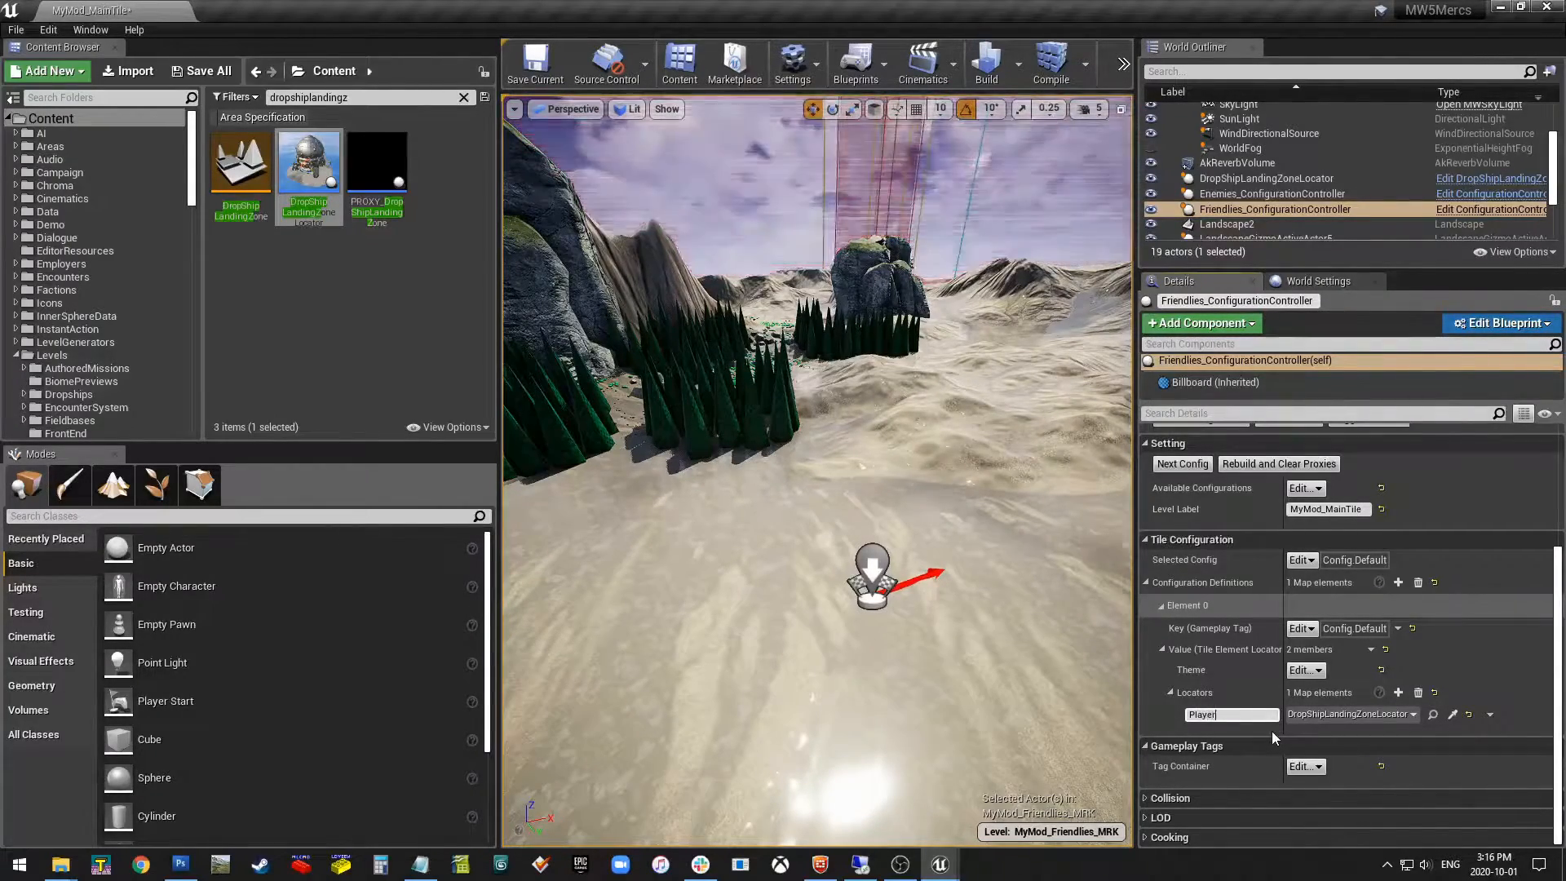
text(DropZone)
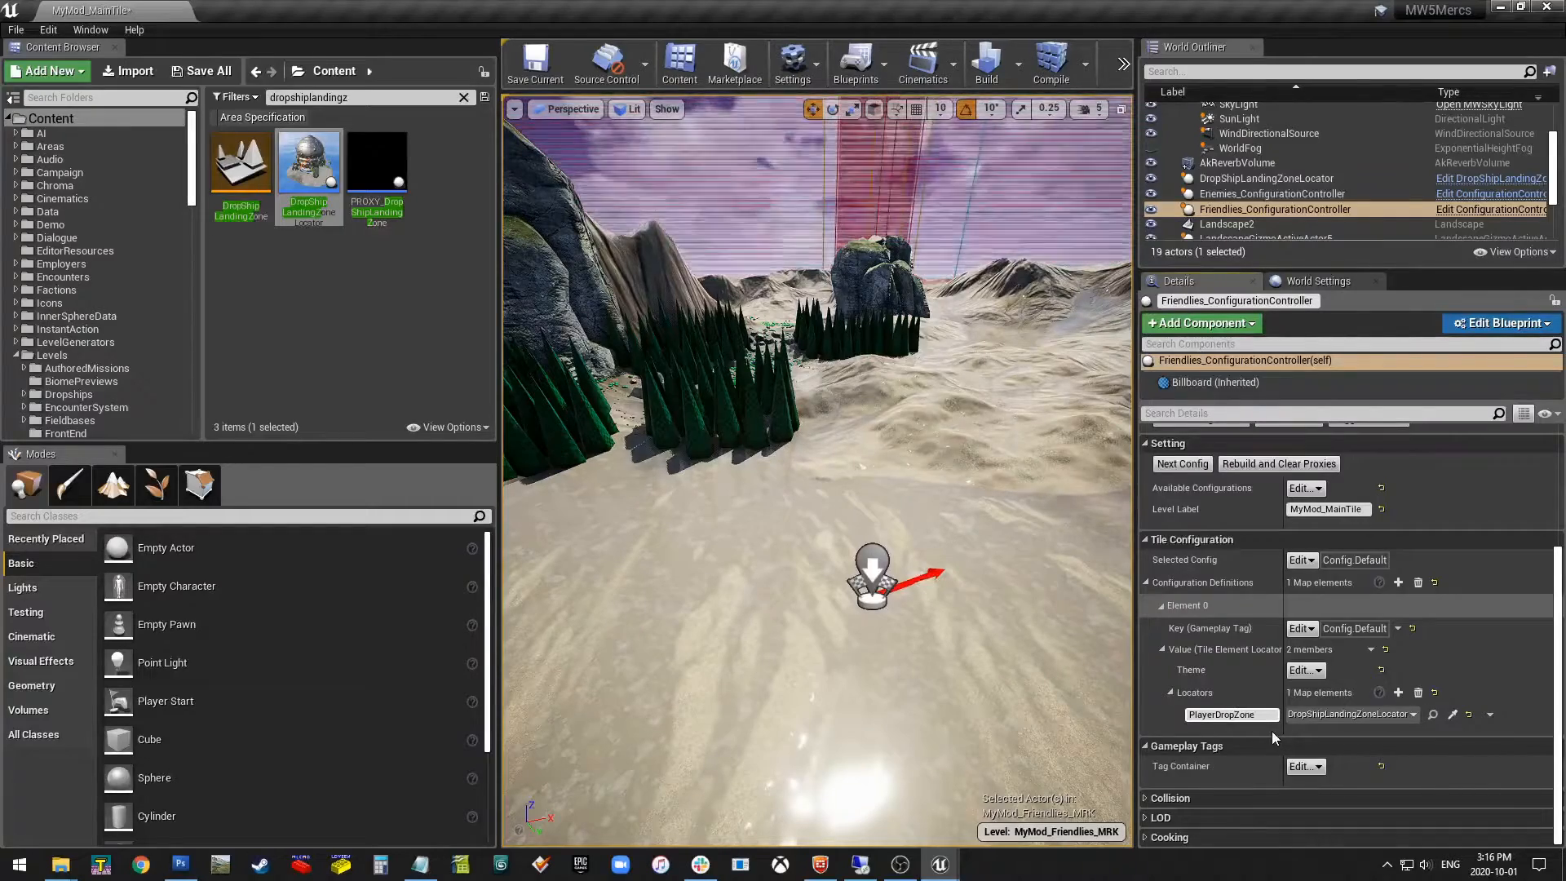
key(Return)
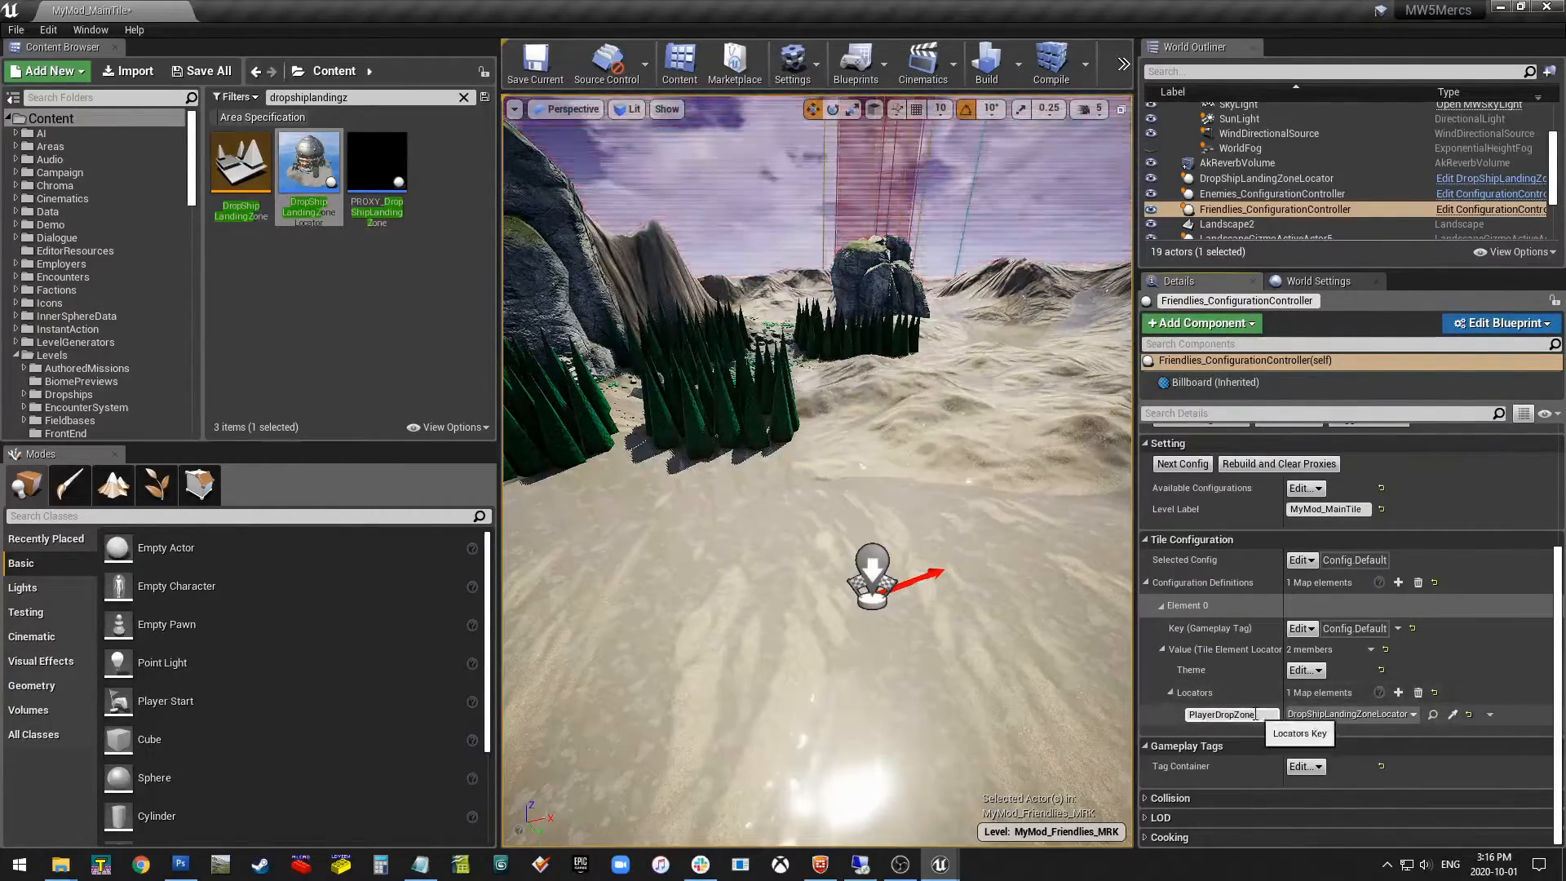
click(1270, 721)
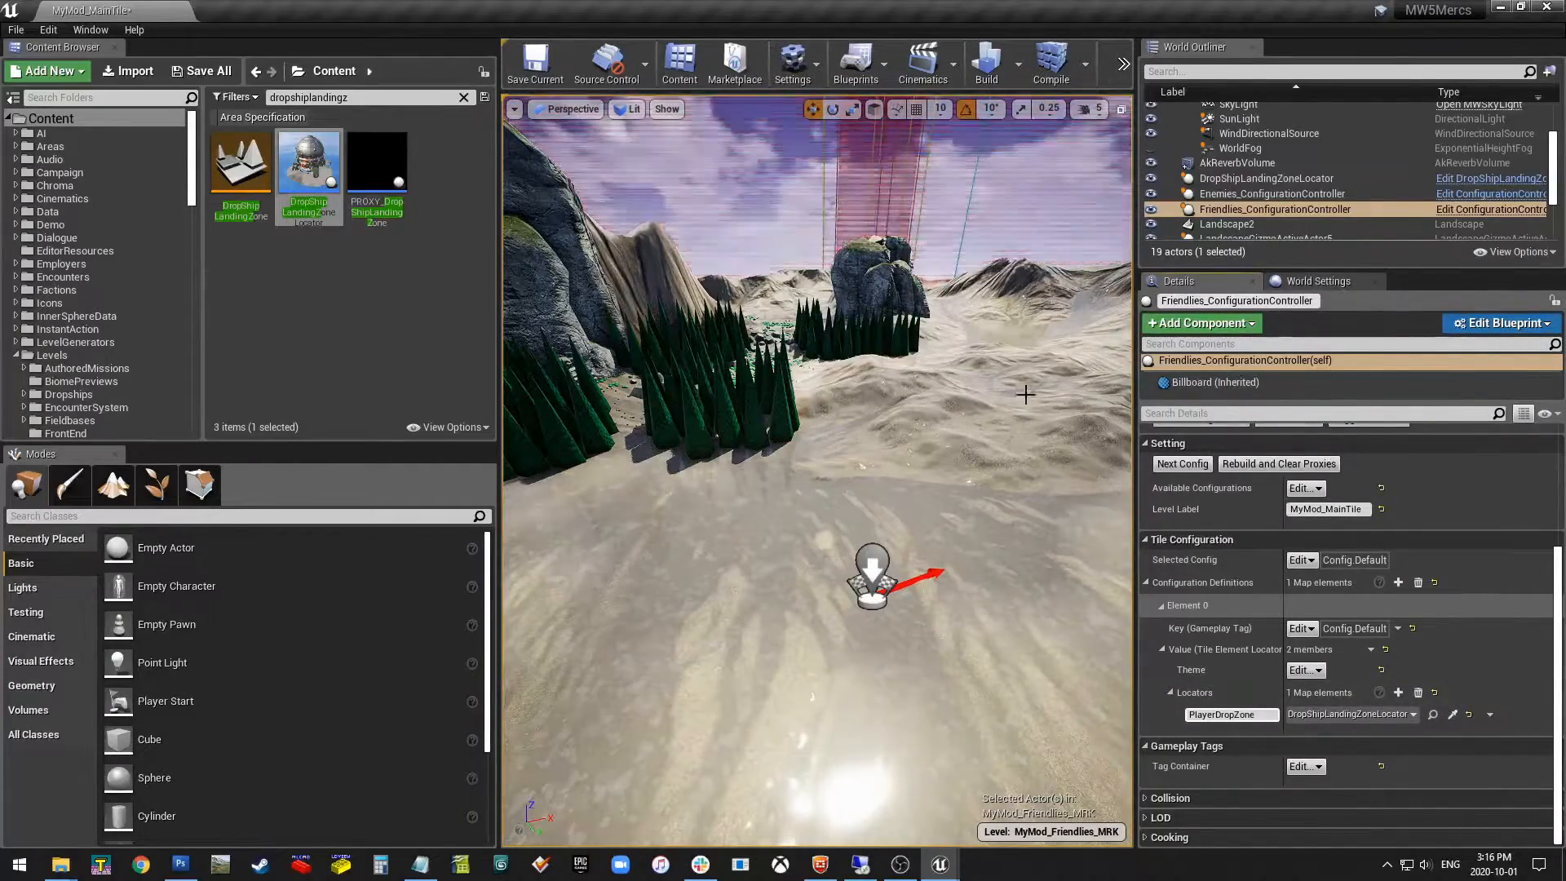
right_drag(965, 615, 965, 615)
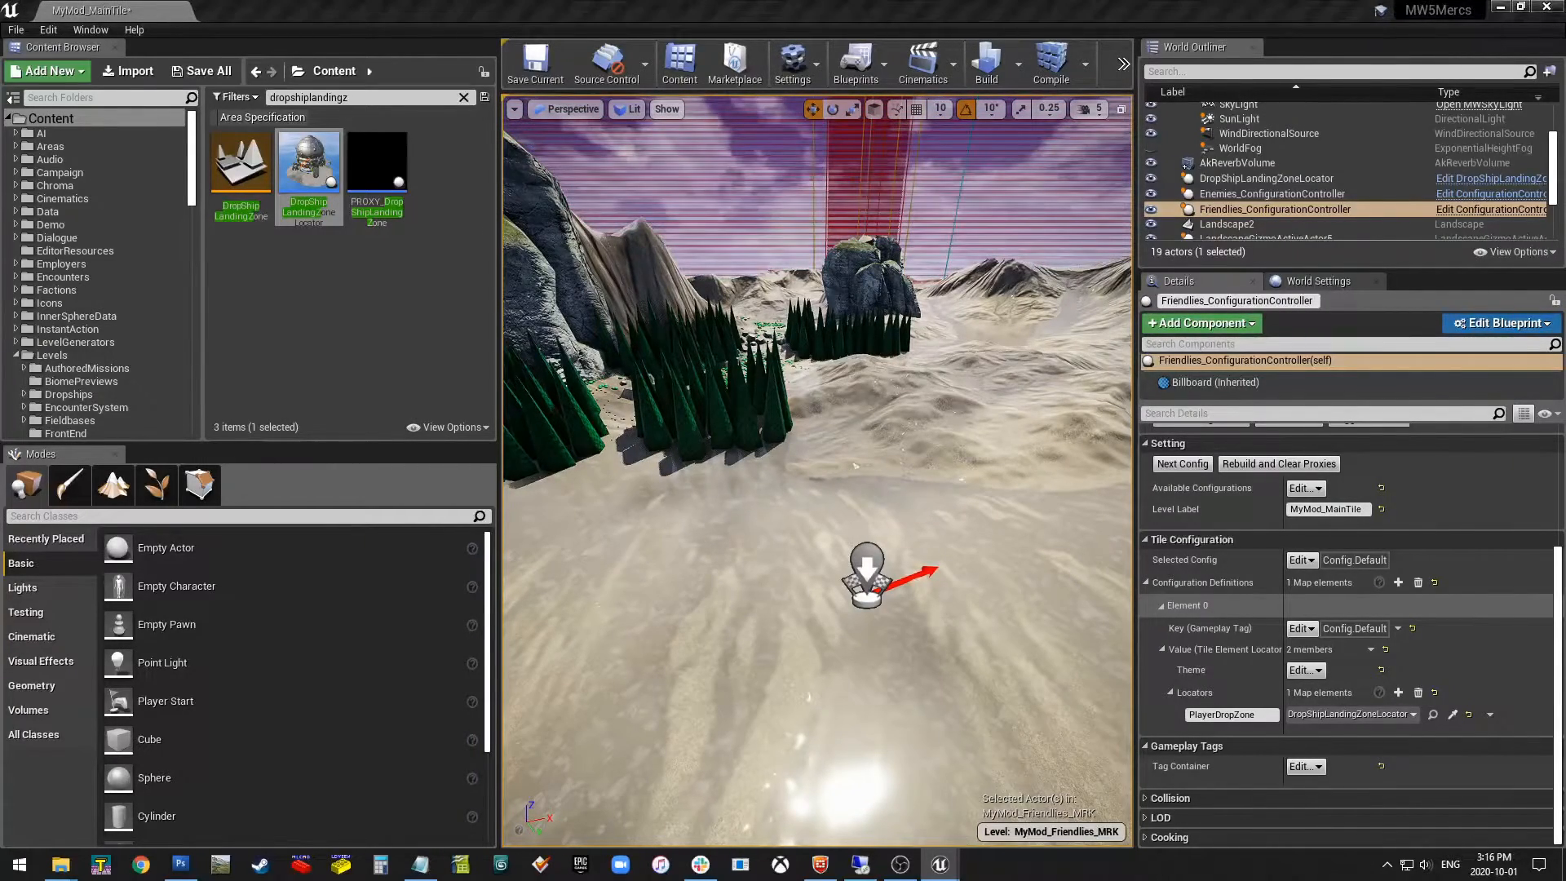
key(ctrl+s)
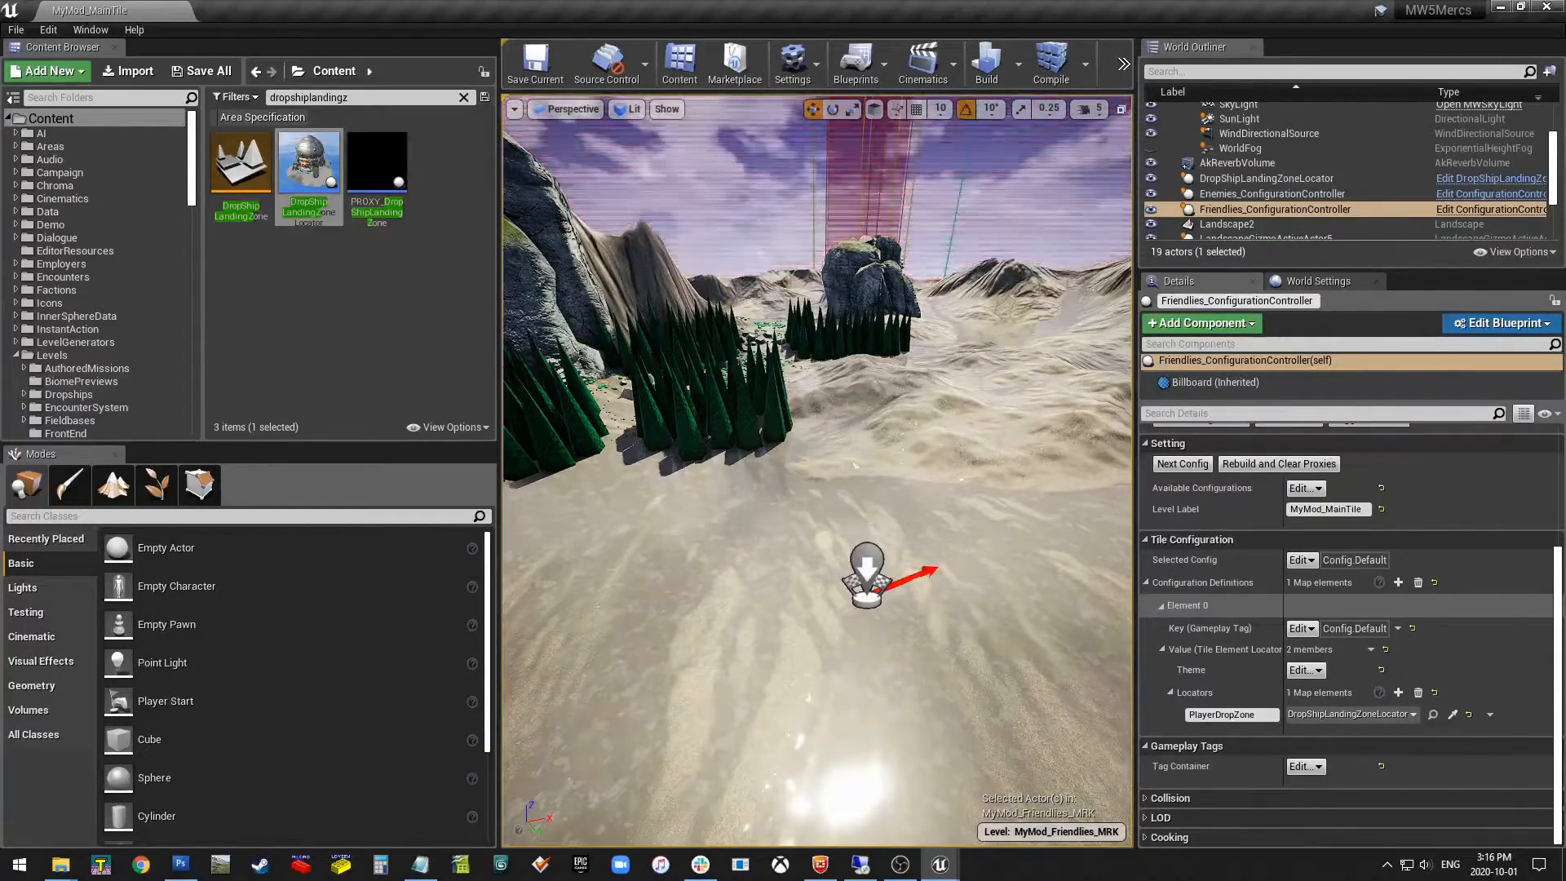
Make MyMod_Enemies_MRK the current level and close the Levels window.
key(alt+Tab)
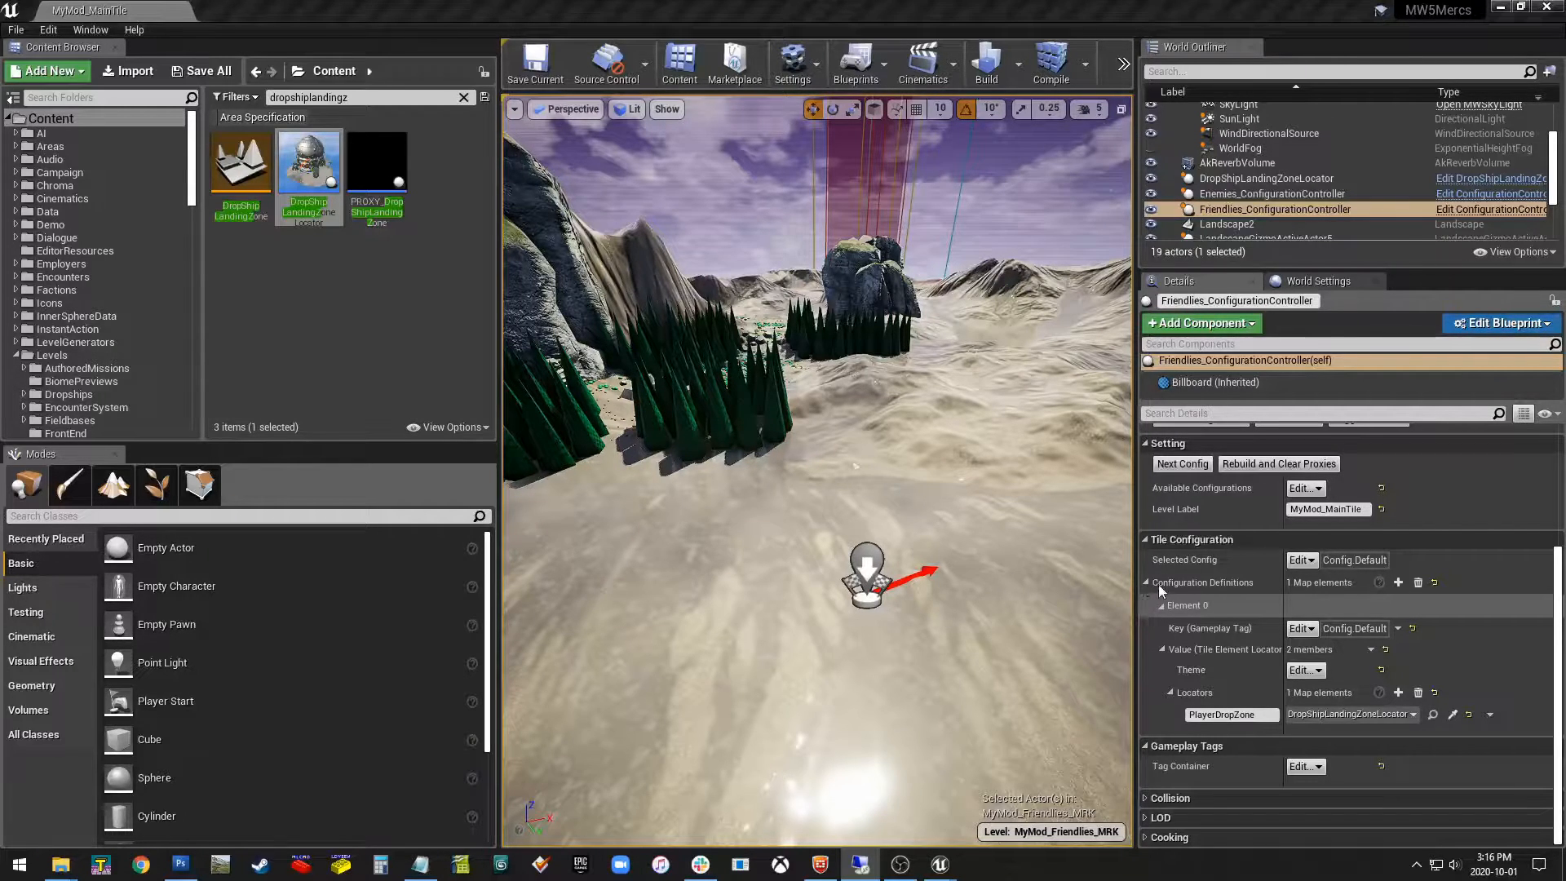
right_drag(1048, 657, 1049, 628)
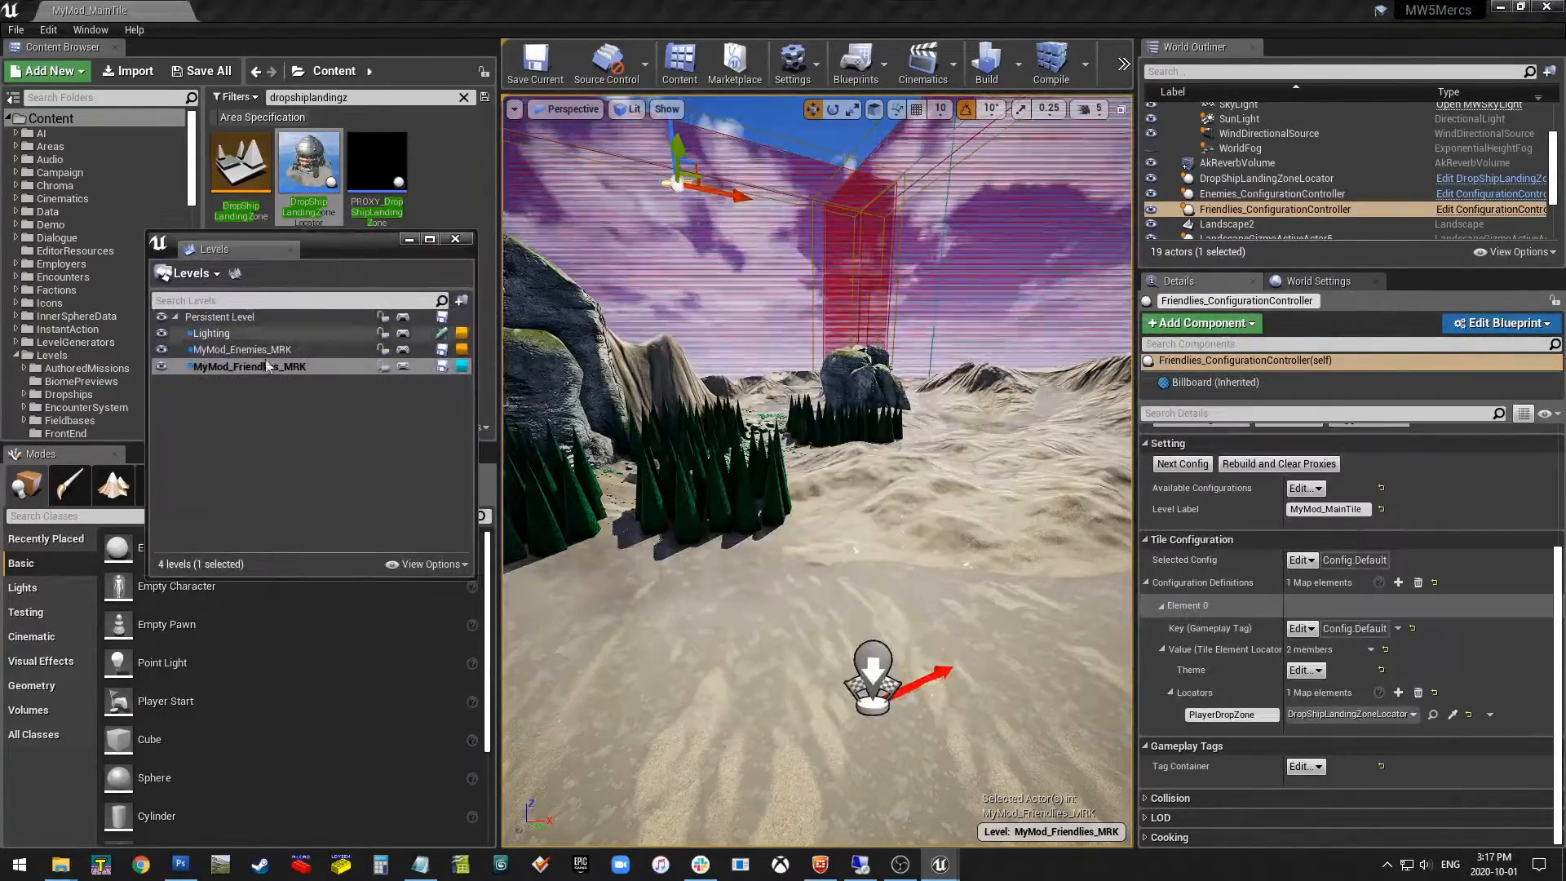
click(217, 349)
double_click(217, 349)
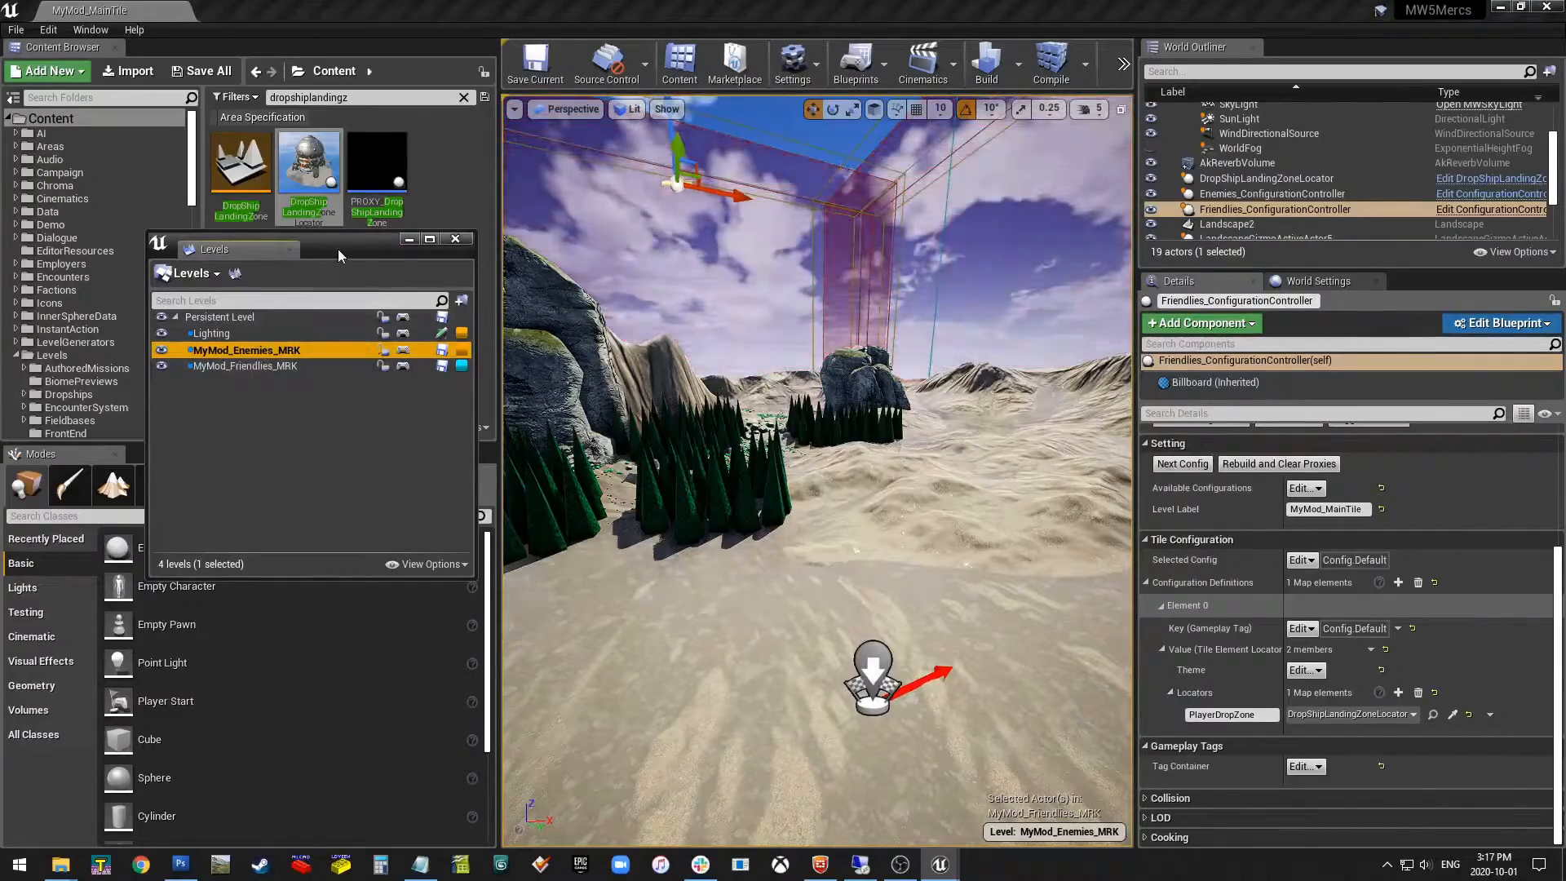
click(455, 238)
Find the HotDropLocator class and place one on the sandy valley floor beside the rock peak.
right_drag(816, 489, 783, 463)
right_drag(978, 489, 816, 383)
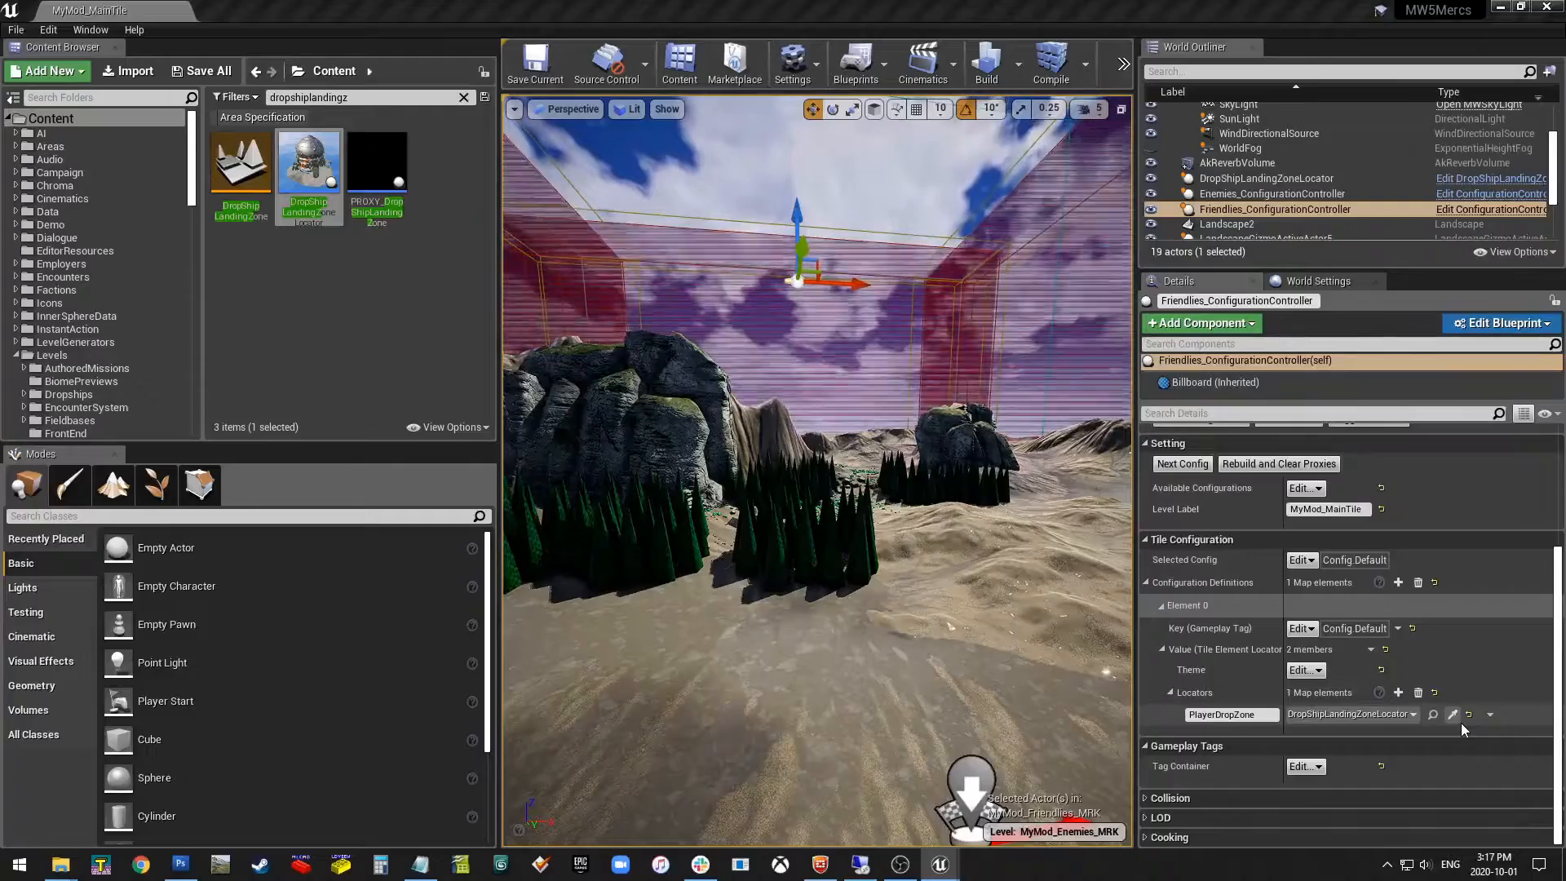
right_drag(1021, 664, 1110, 695)
key(w)
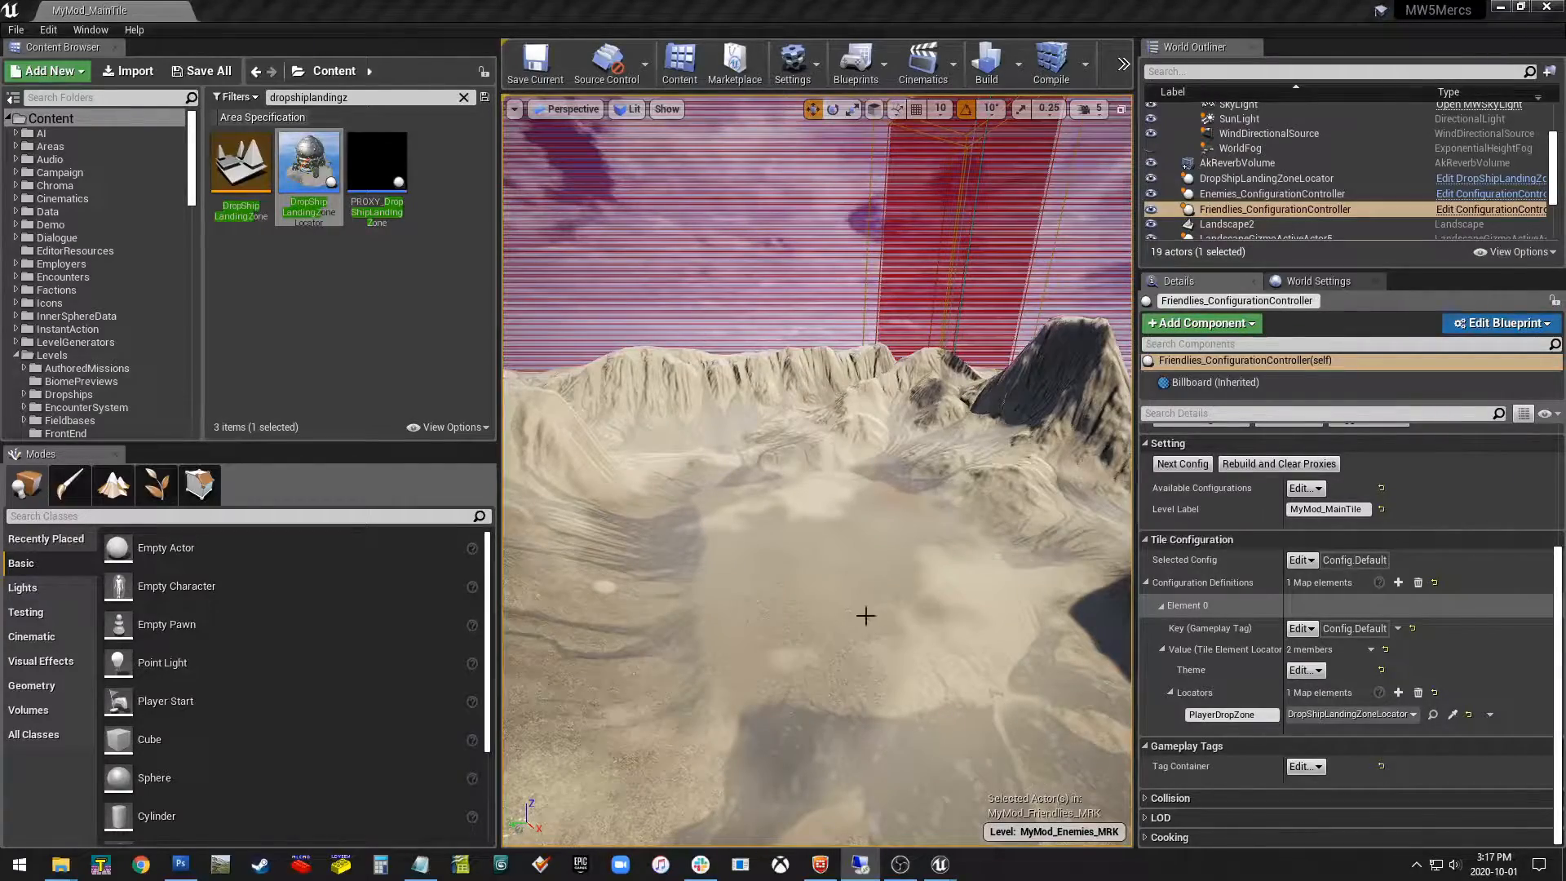
right_drag(872, 616, 906, 571)
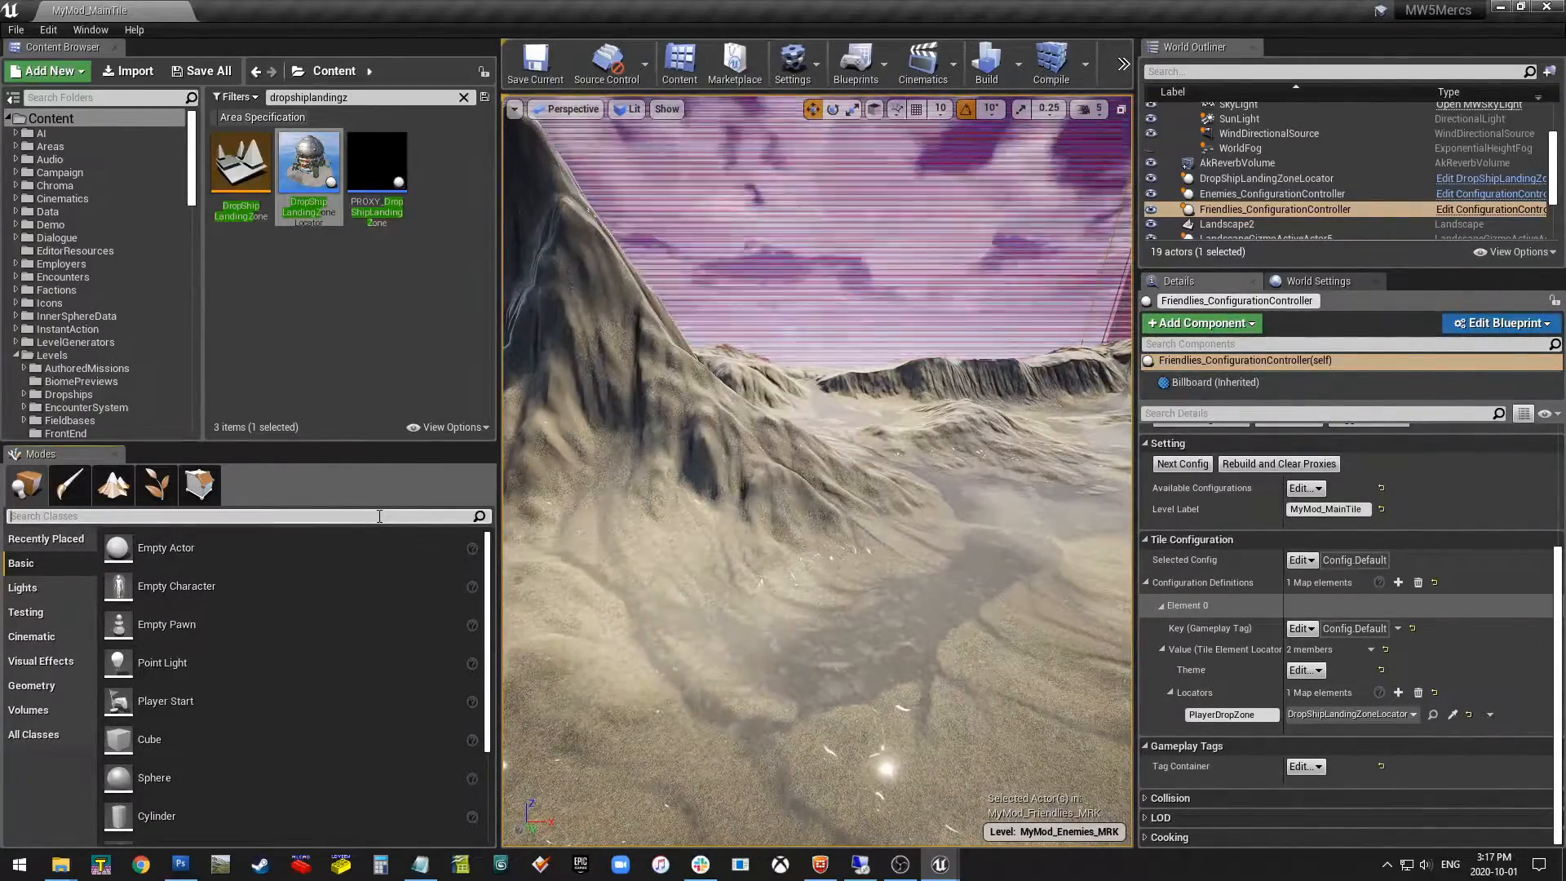
text(hotdrop)
drag(82, 547, 944, 655)
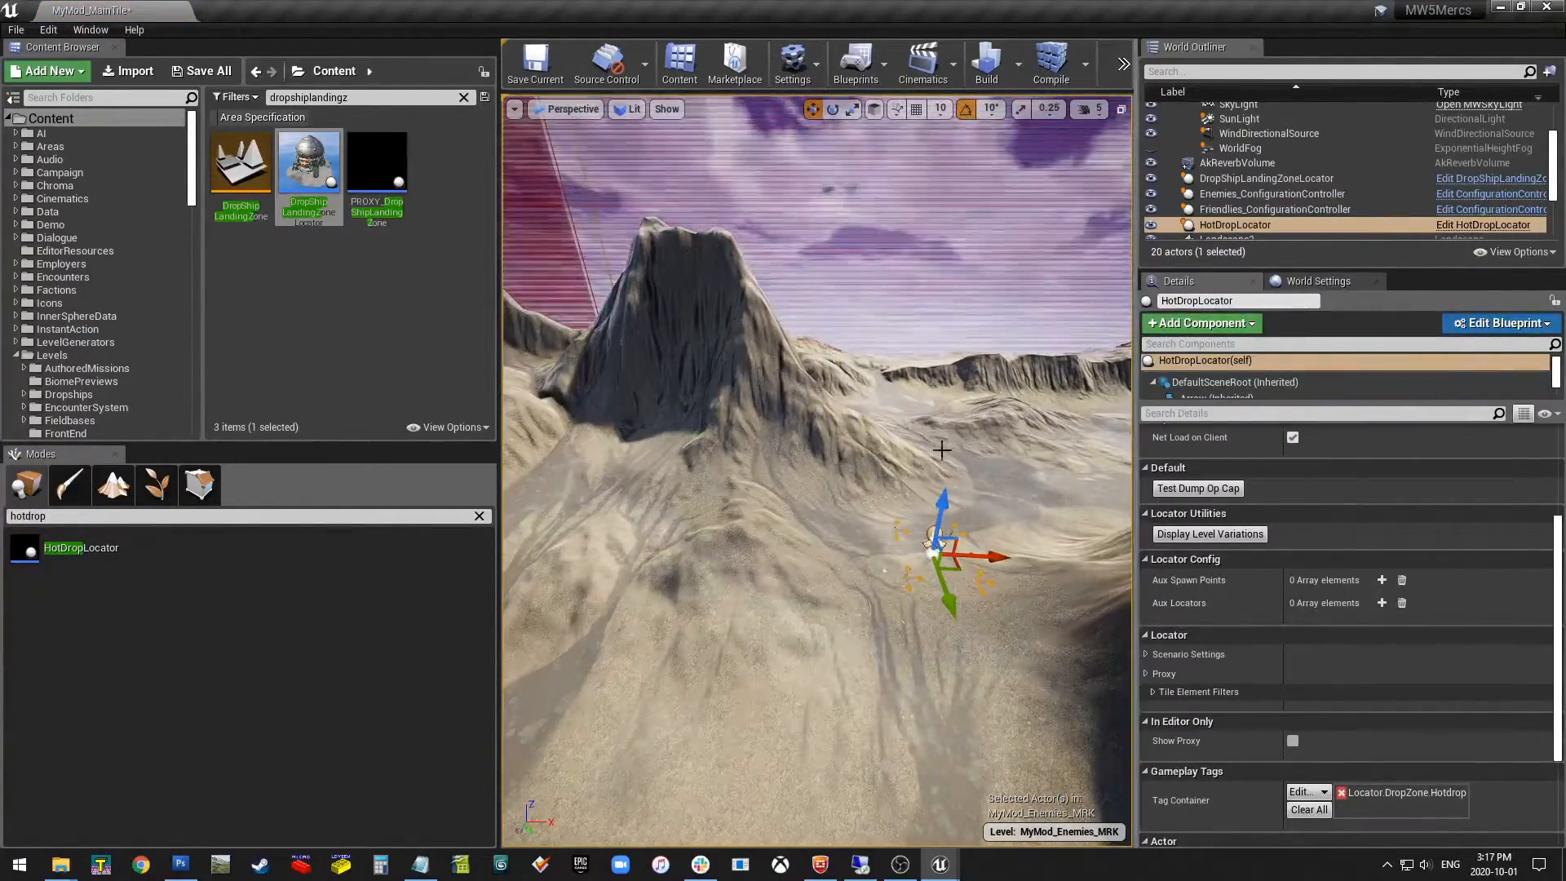
right_drag(949, 563, 914, 558)
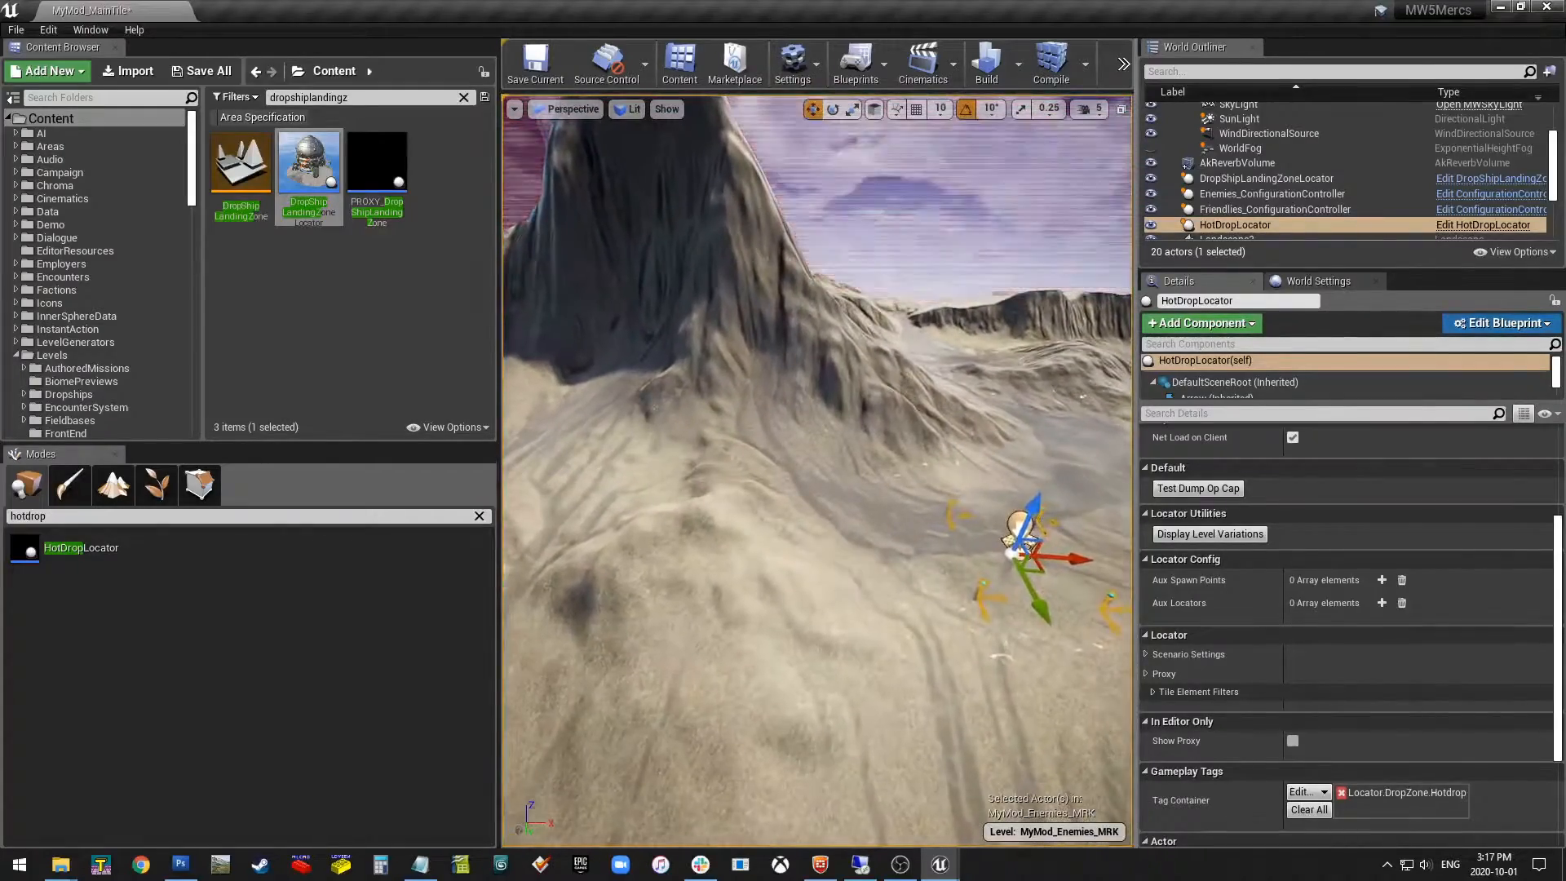
right_drag(887, 613, 970, 610)
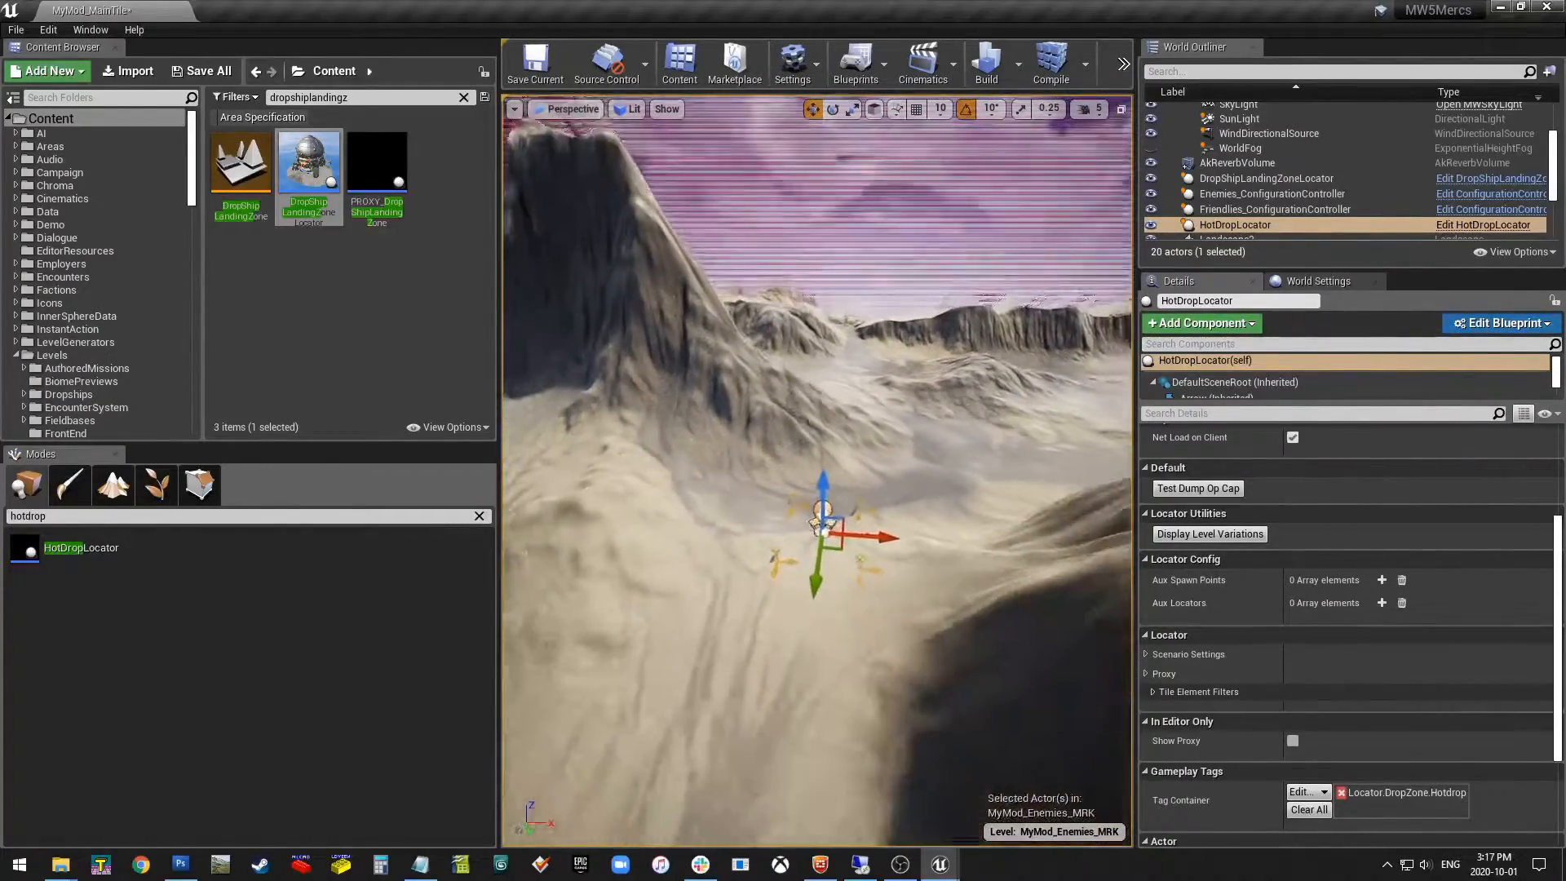
Add a configuration definition to Enemies_ConfigurationController and set its gameplay tag key to Config.Default.
click(1311, 196)
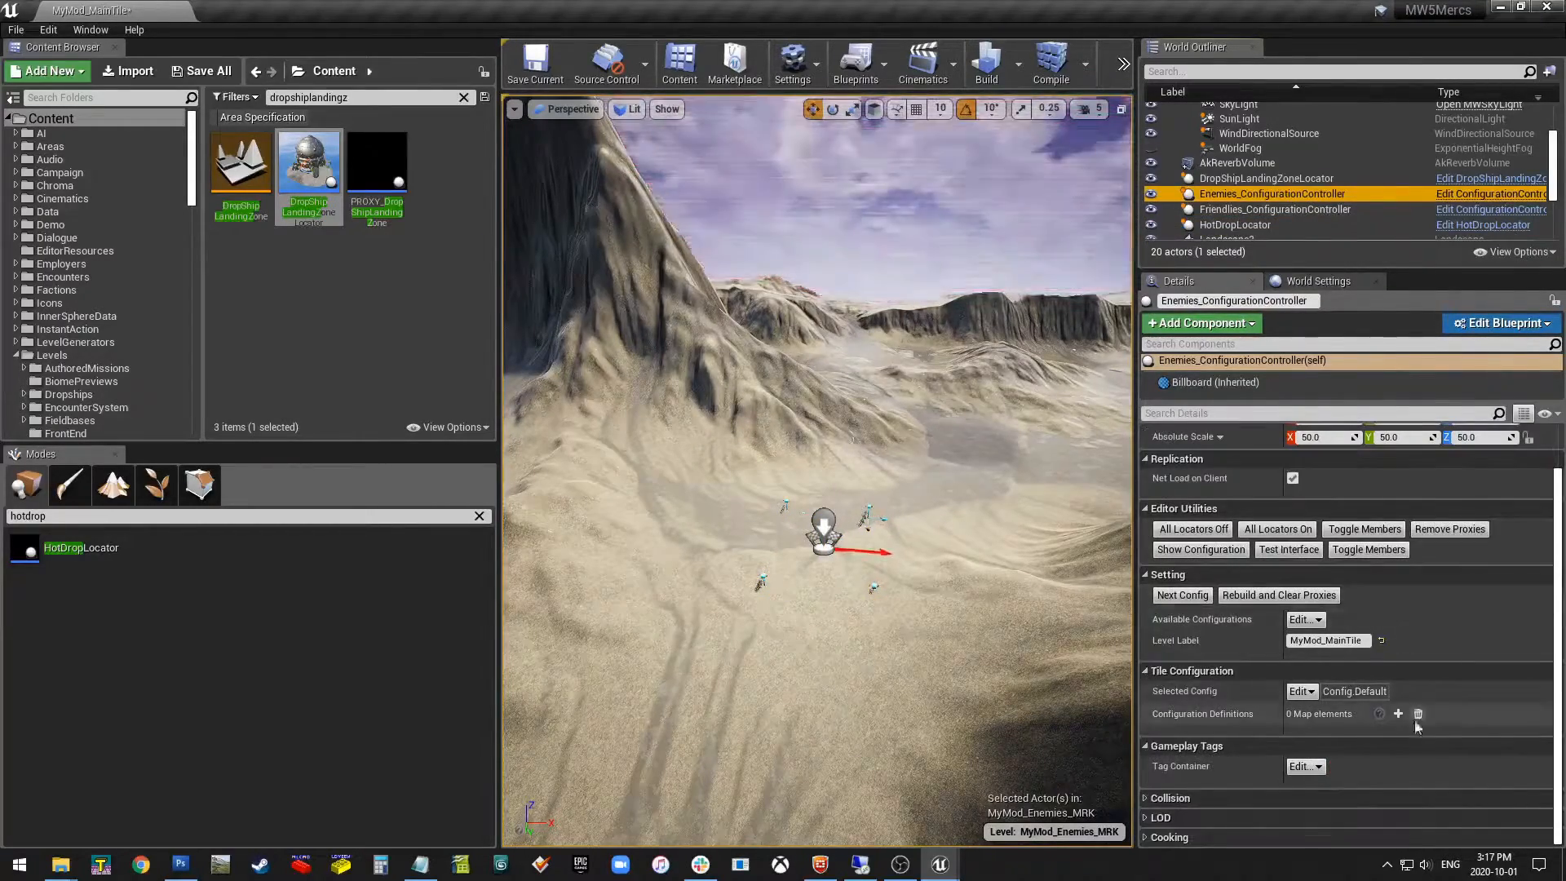
click(1398, 715)
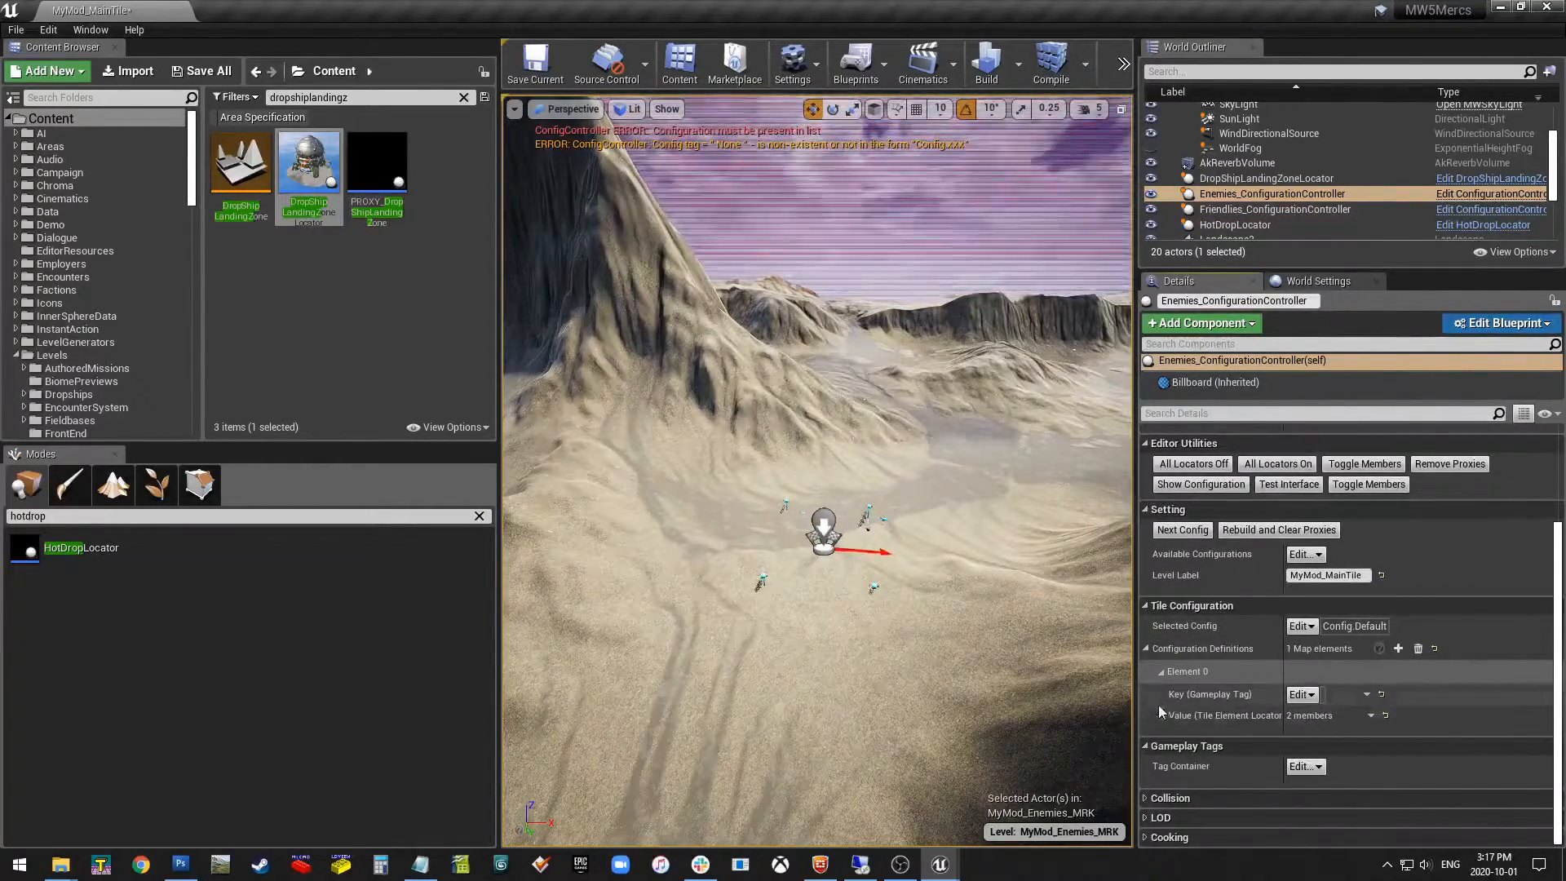
click(1306, 695)
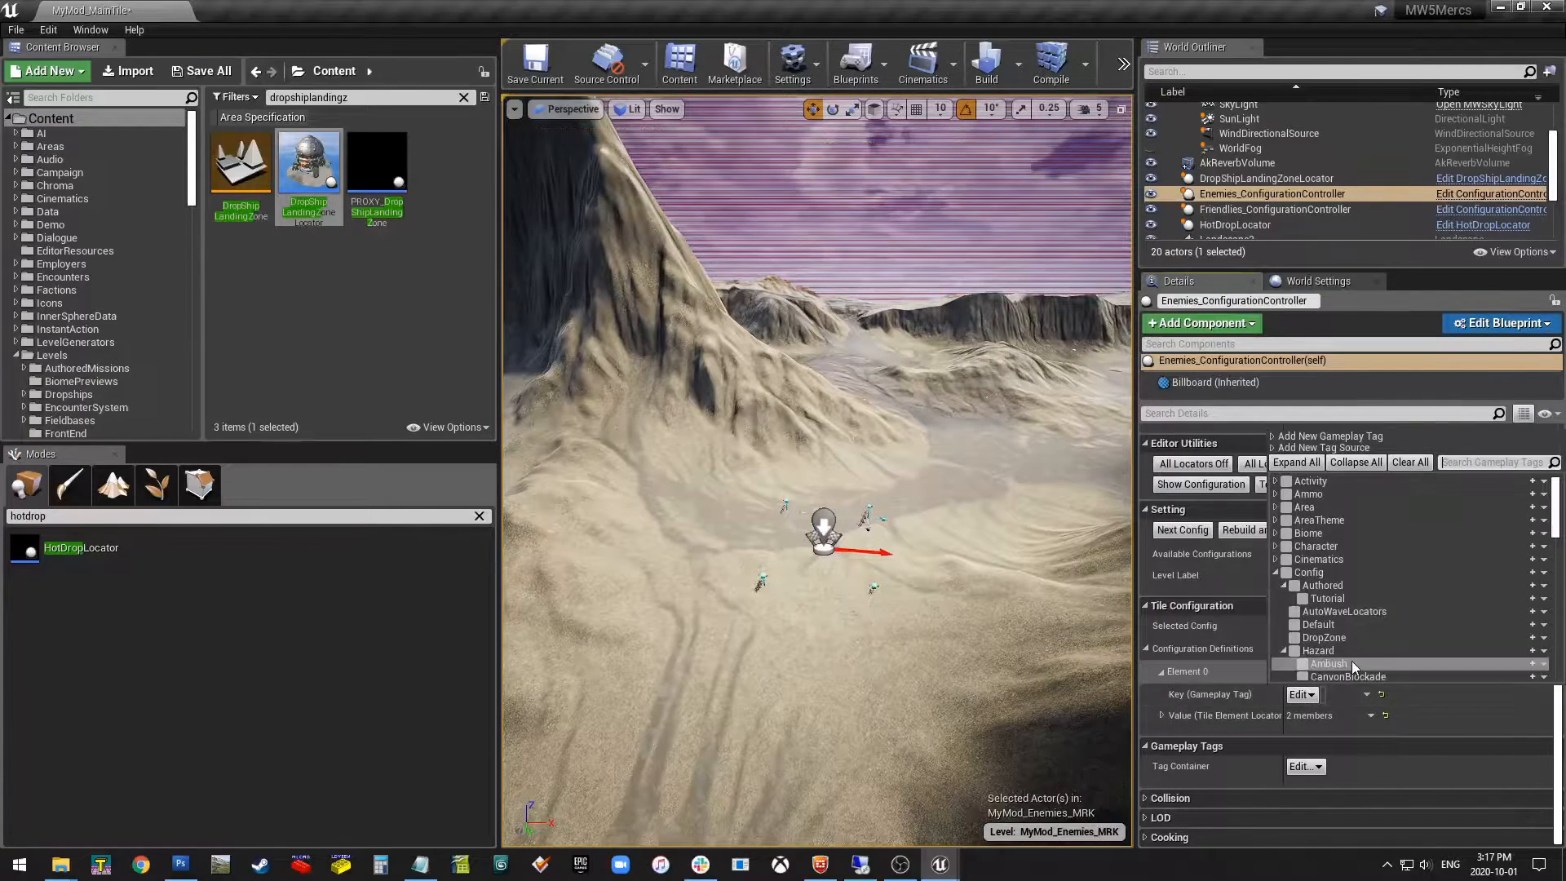
text(config.d)
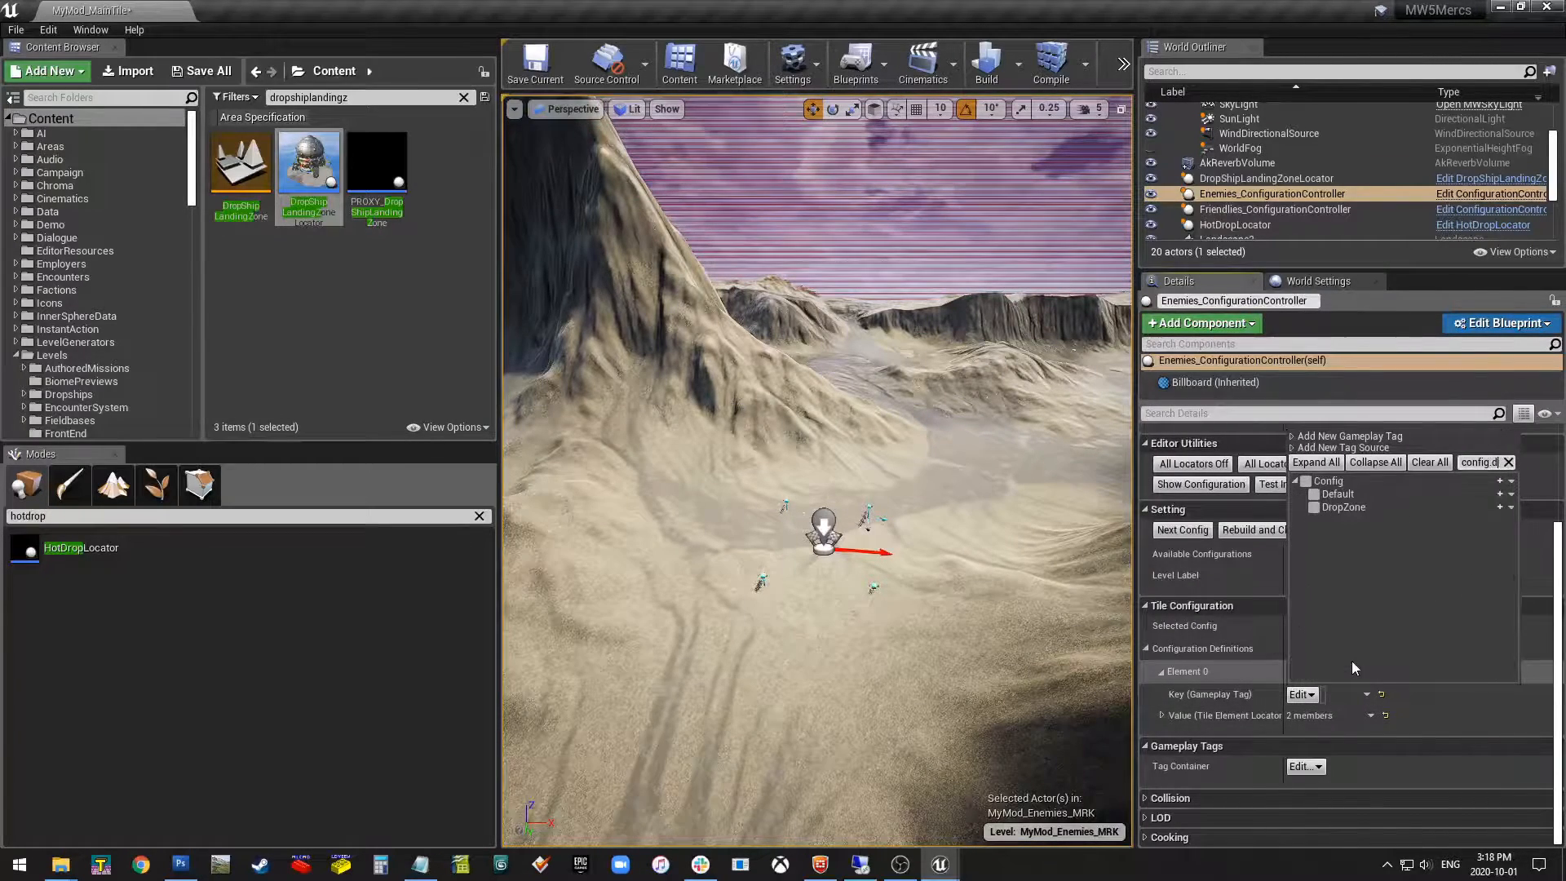
click(1347, 493)
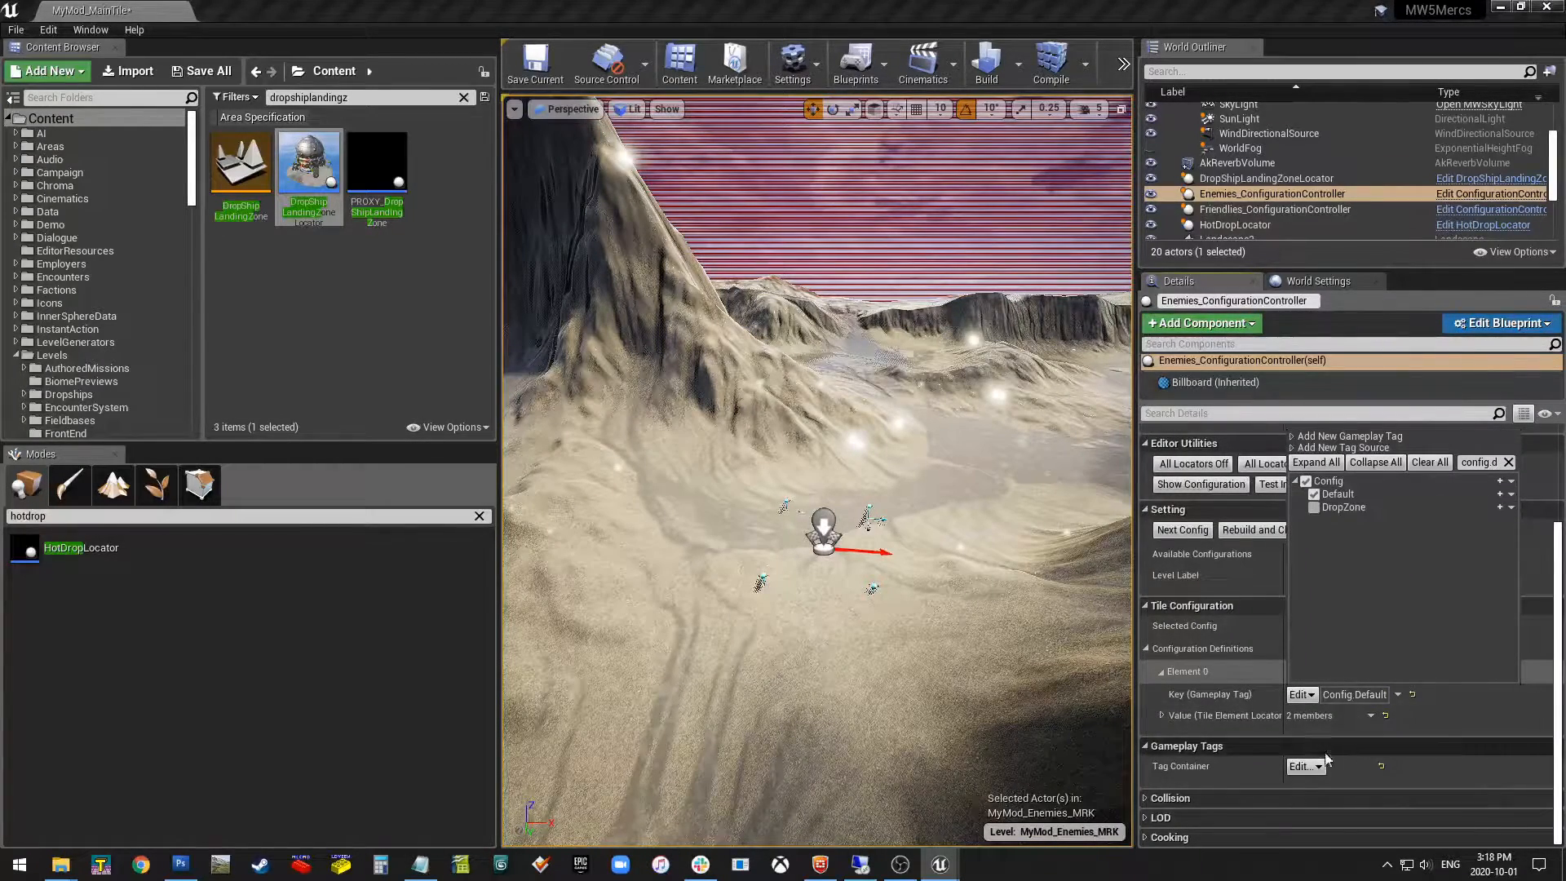
Add a locator entry to the enemies' Config.Default definition and name its key EnemyHotDrop.
click(1162, 716)
click(1398, 714)
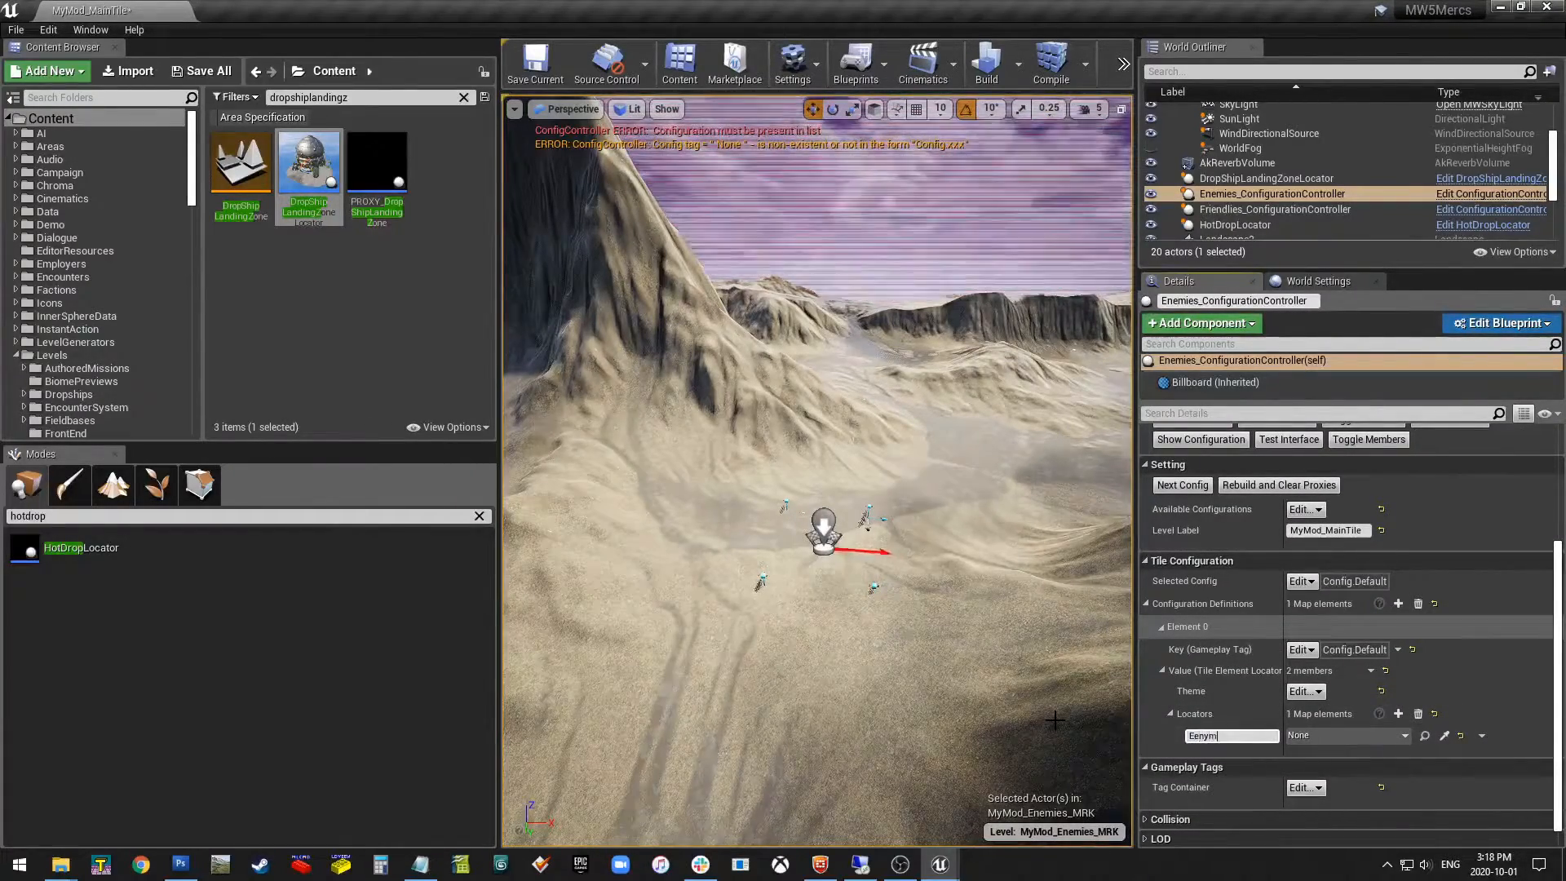
text(EnemyHotD)
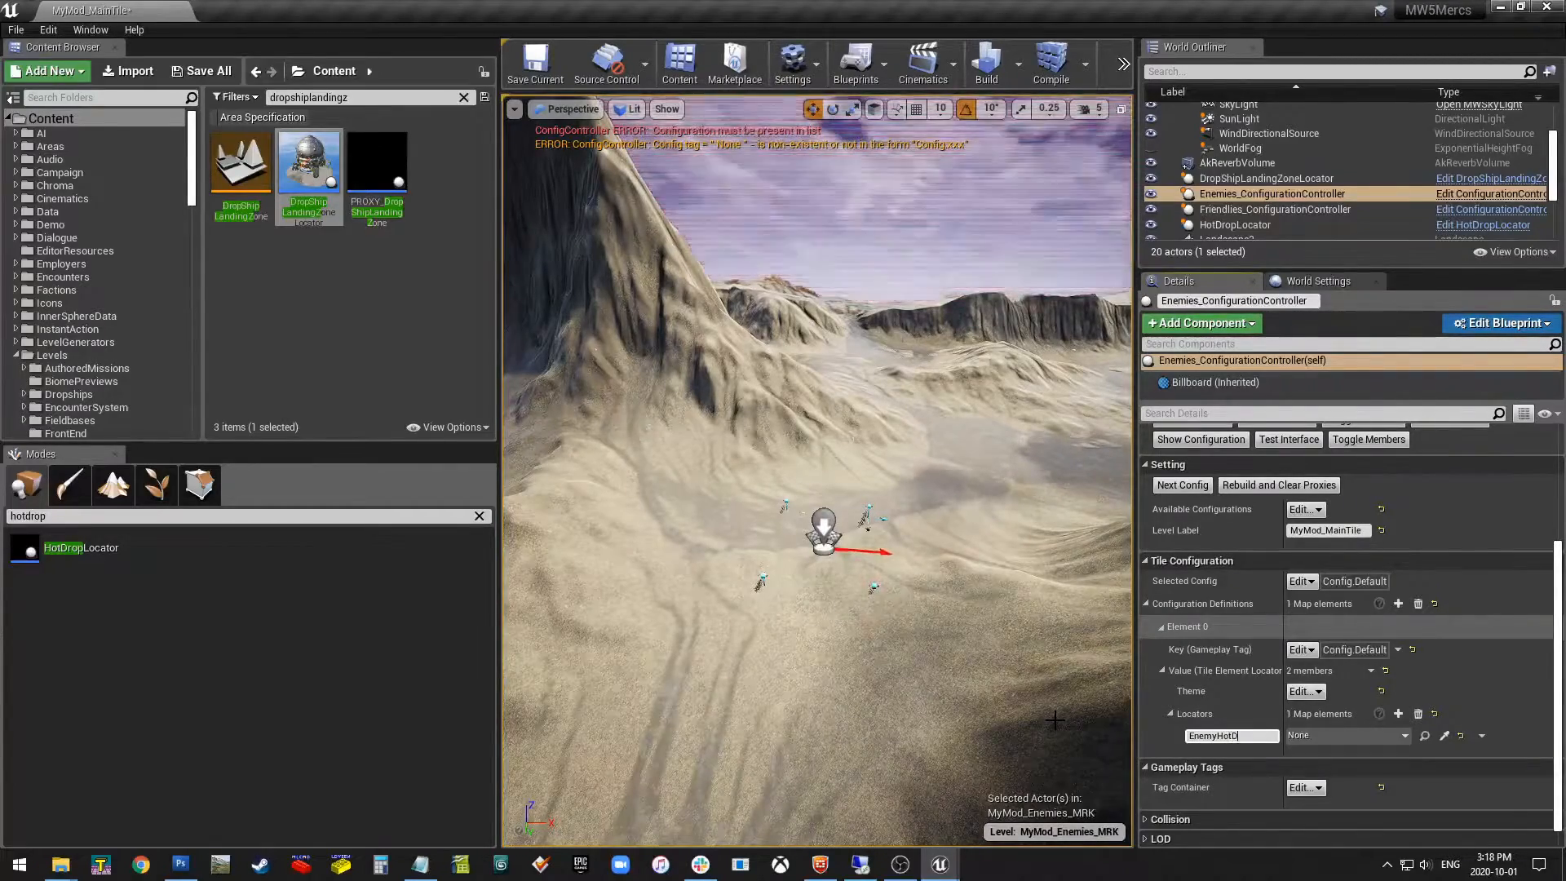
text(Rop)
double_click(1240, 735)
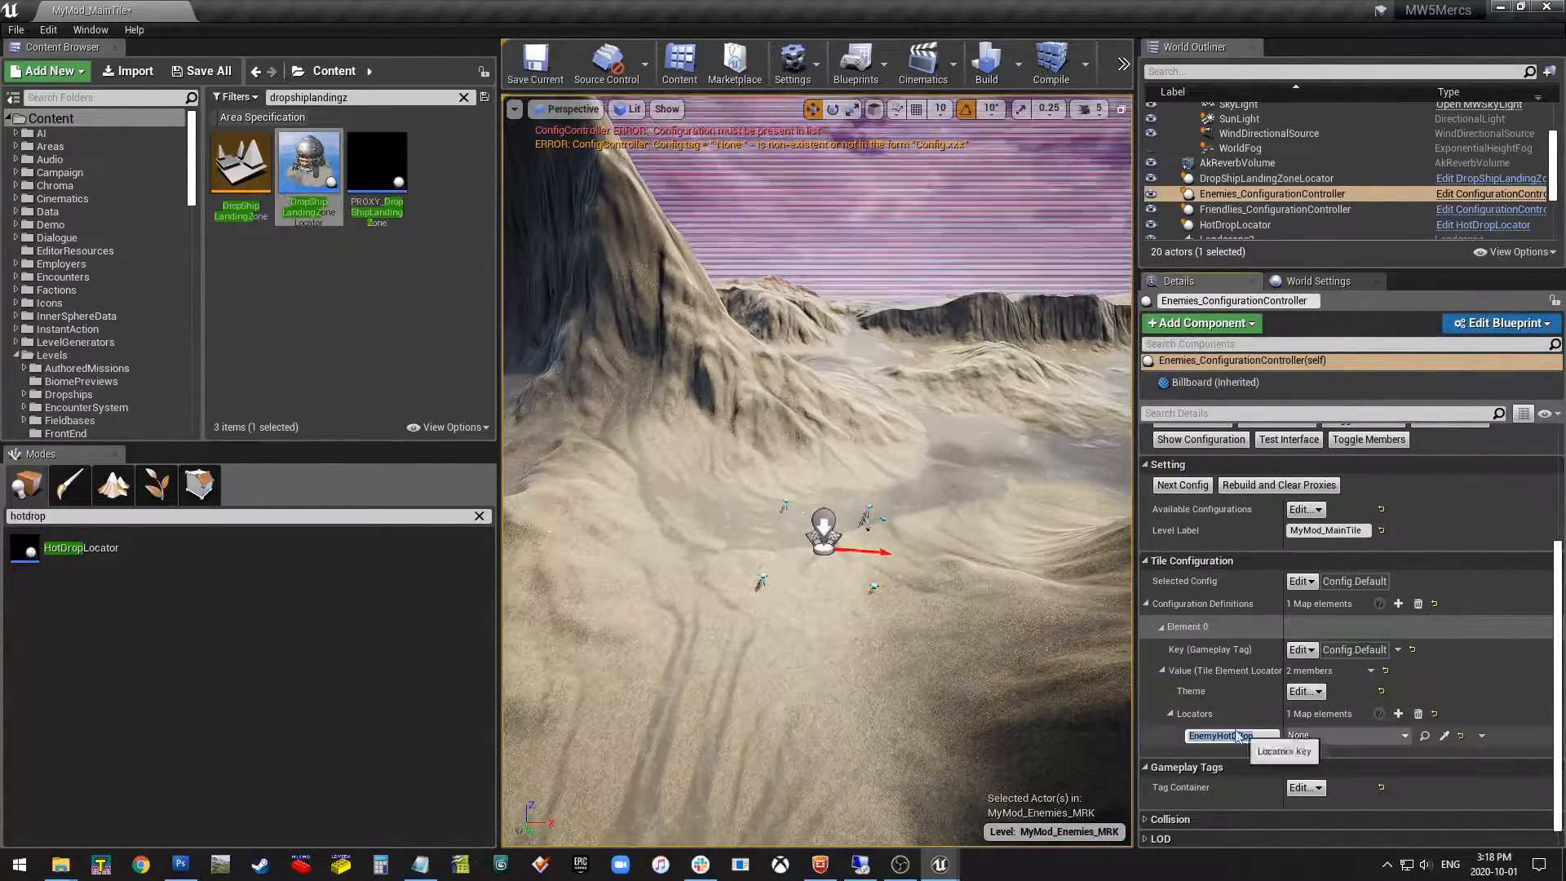
click(1246, 736)
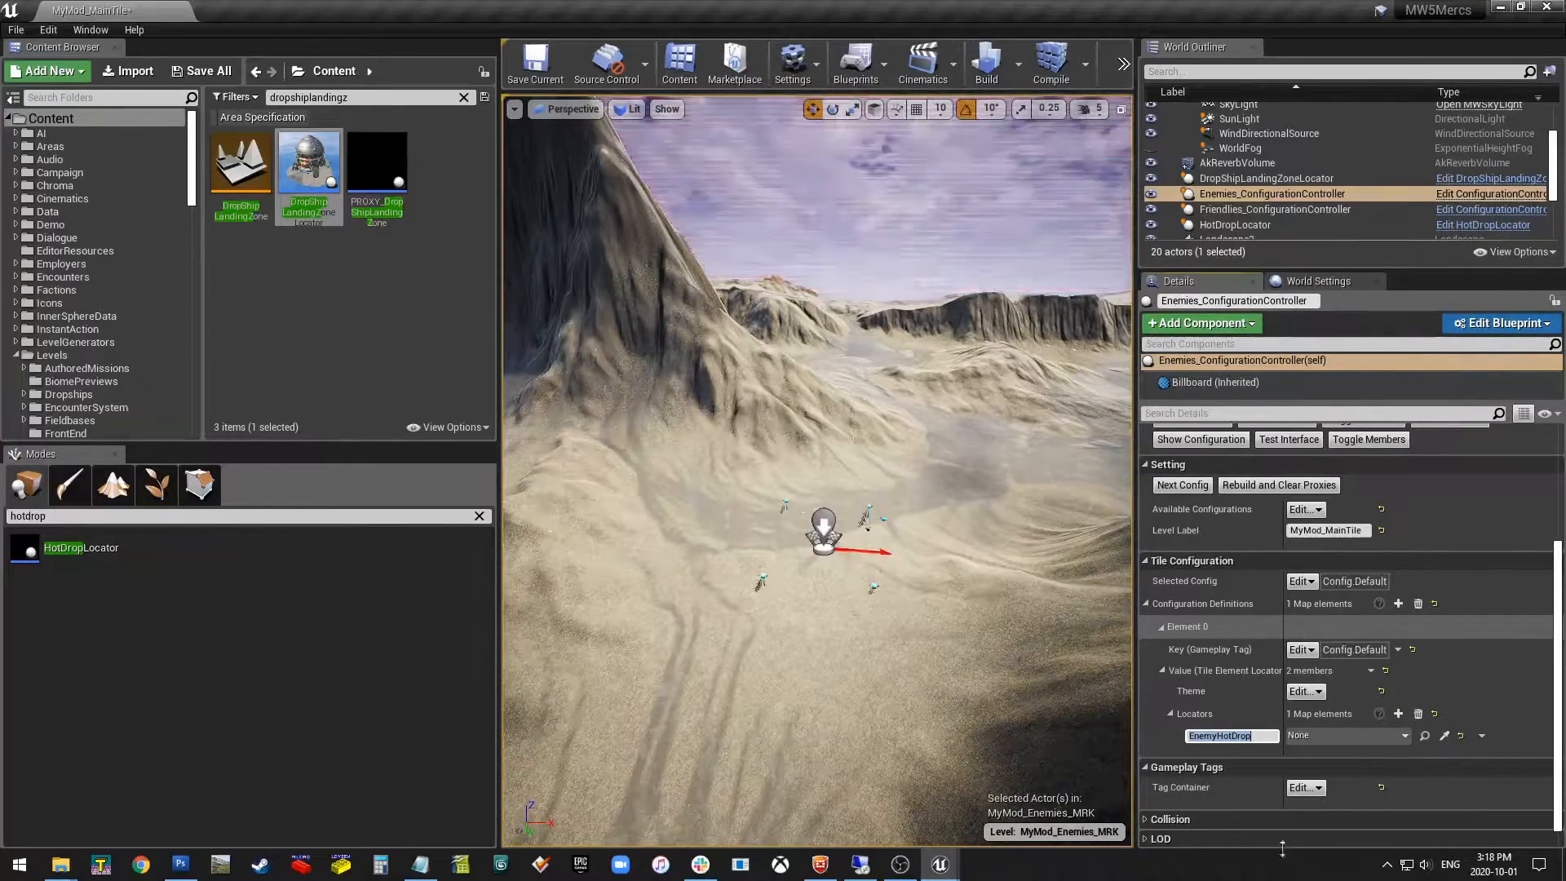
Assign HotDropLocator as the actor for the EnemyHotDrop locator entry.
click(1333, 736)
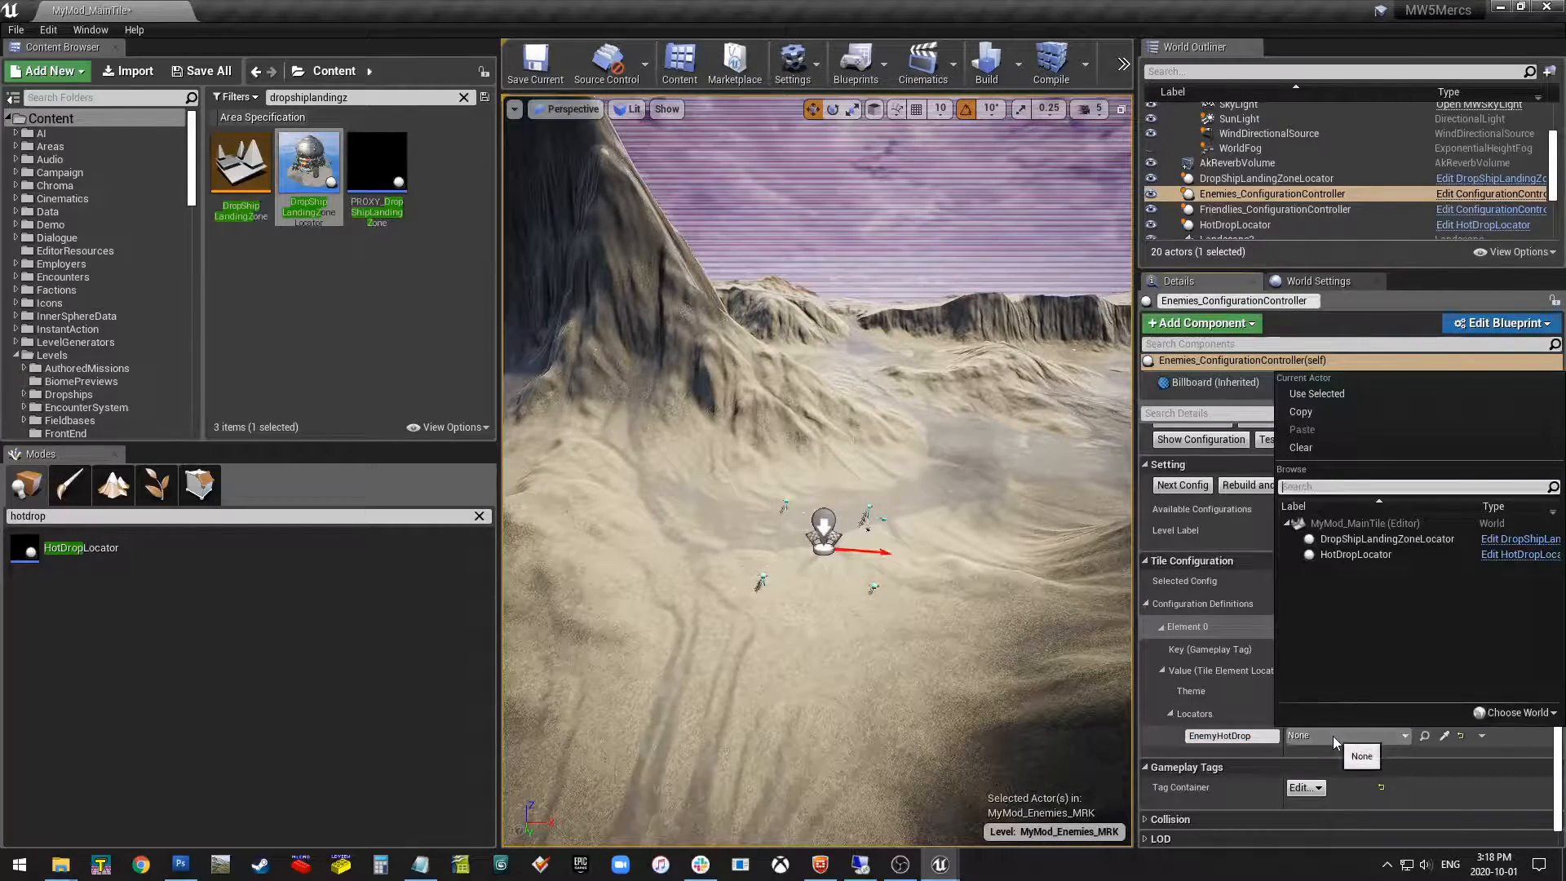
click(1378, 540)
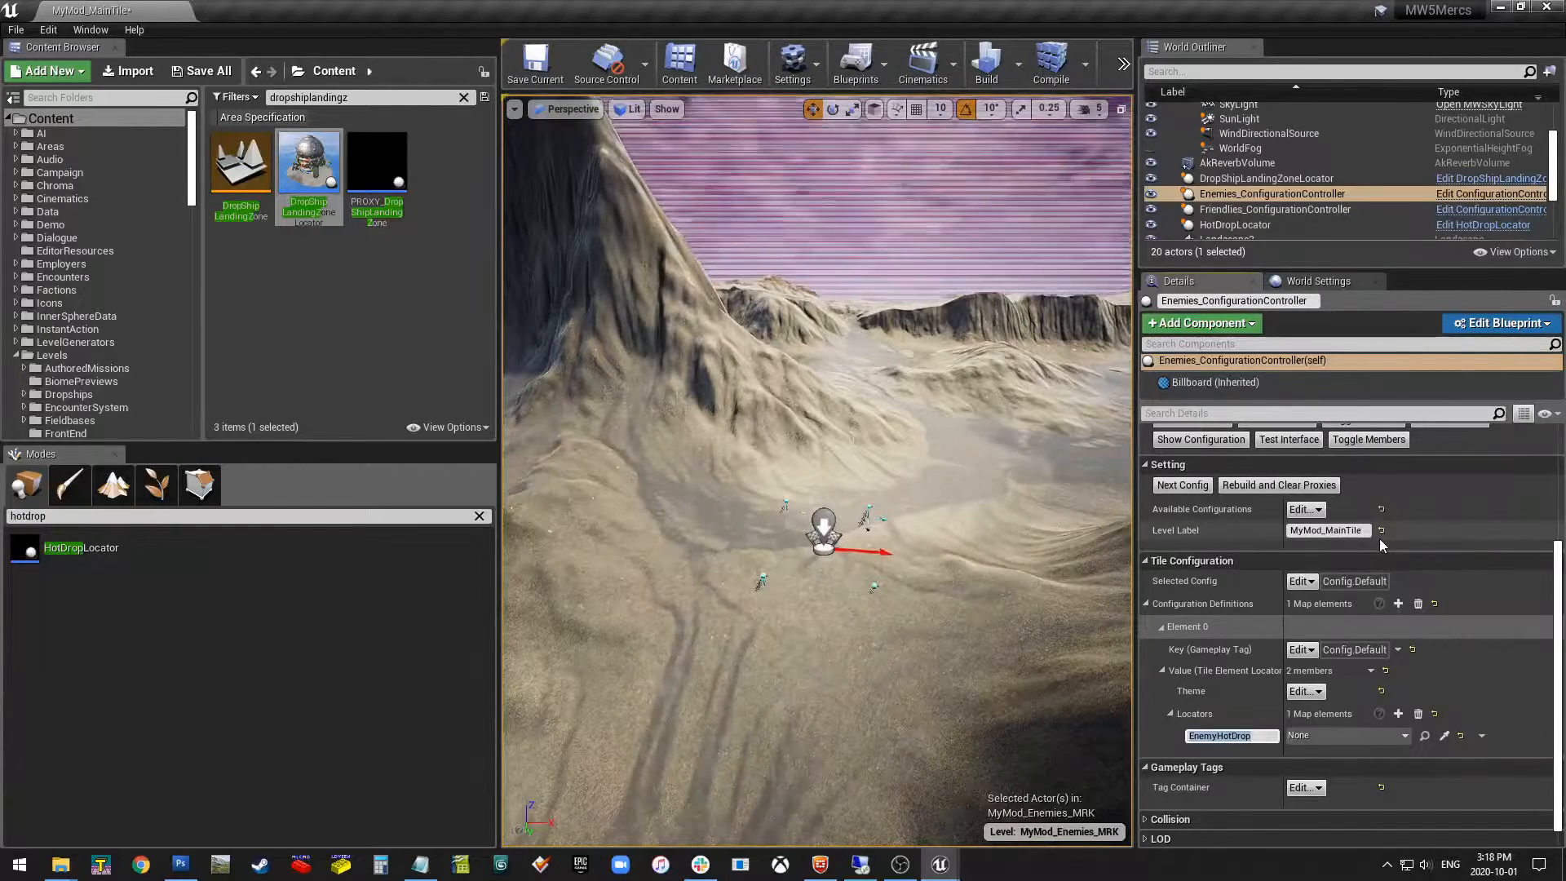
click(1347, 735)
click(1355, 735)
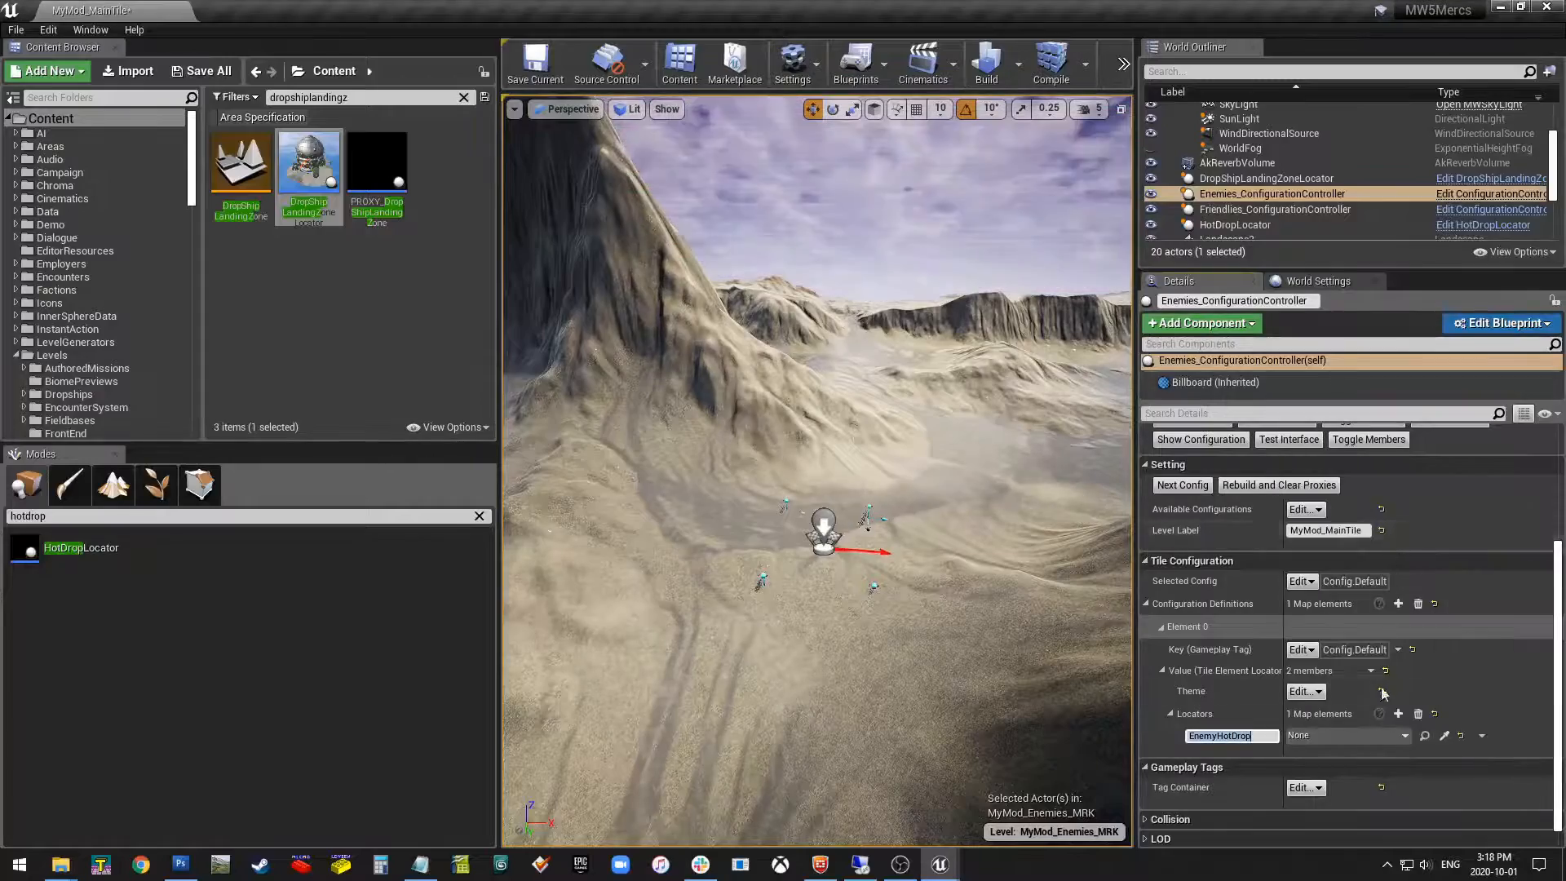
click(1363, 734)
click(1357, 556)
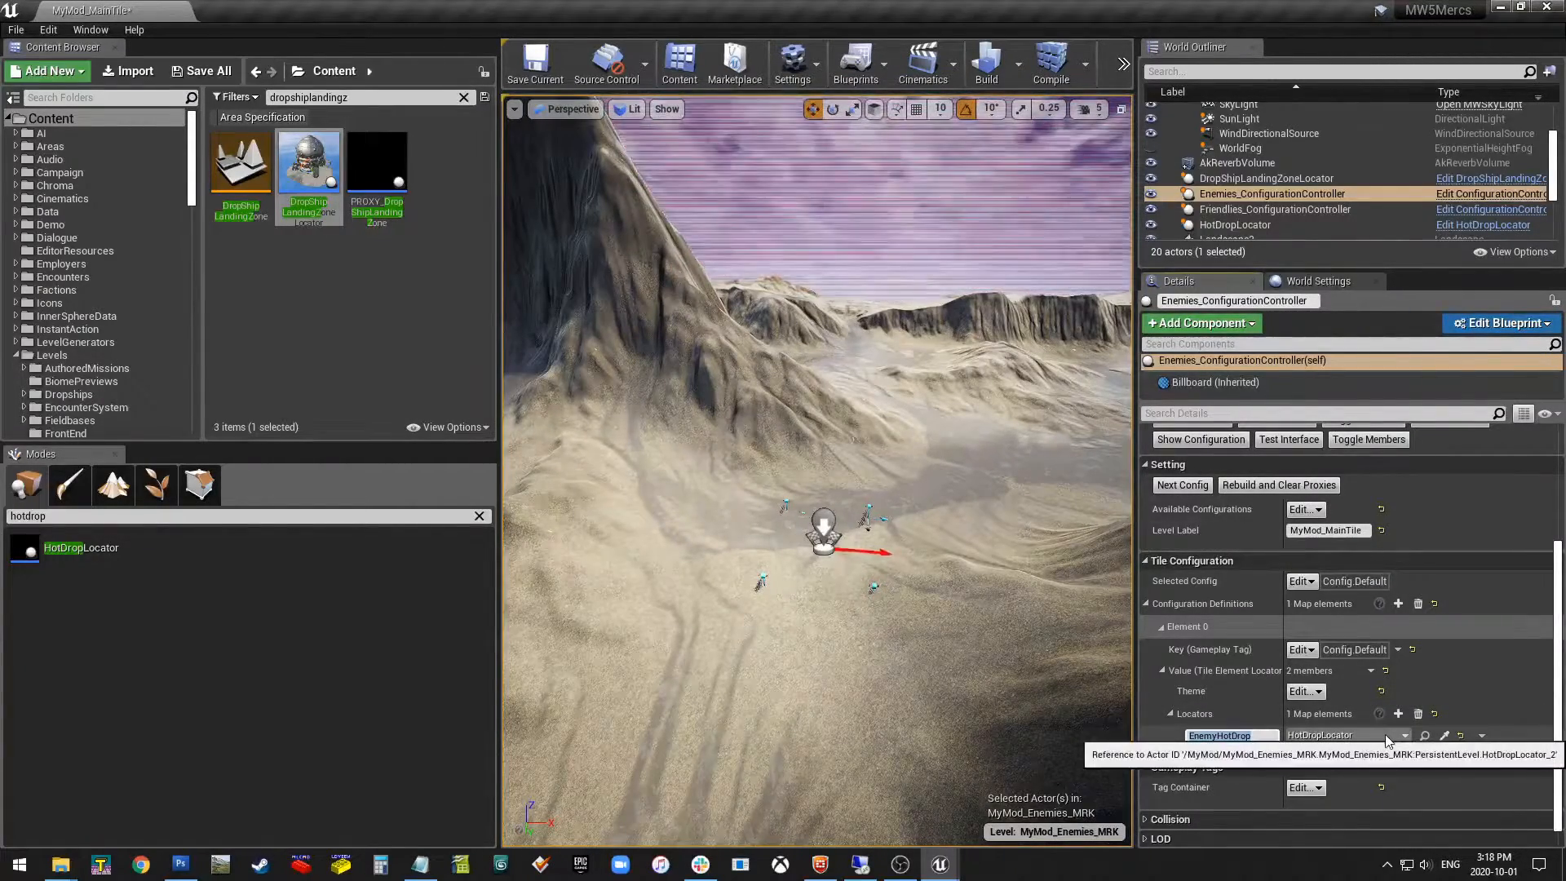
Rotate the HotDropLocator about its vertical axis by about 100 degrees.
right_drag(963, 490, 916, 639)
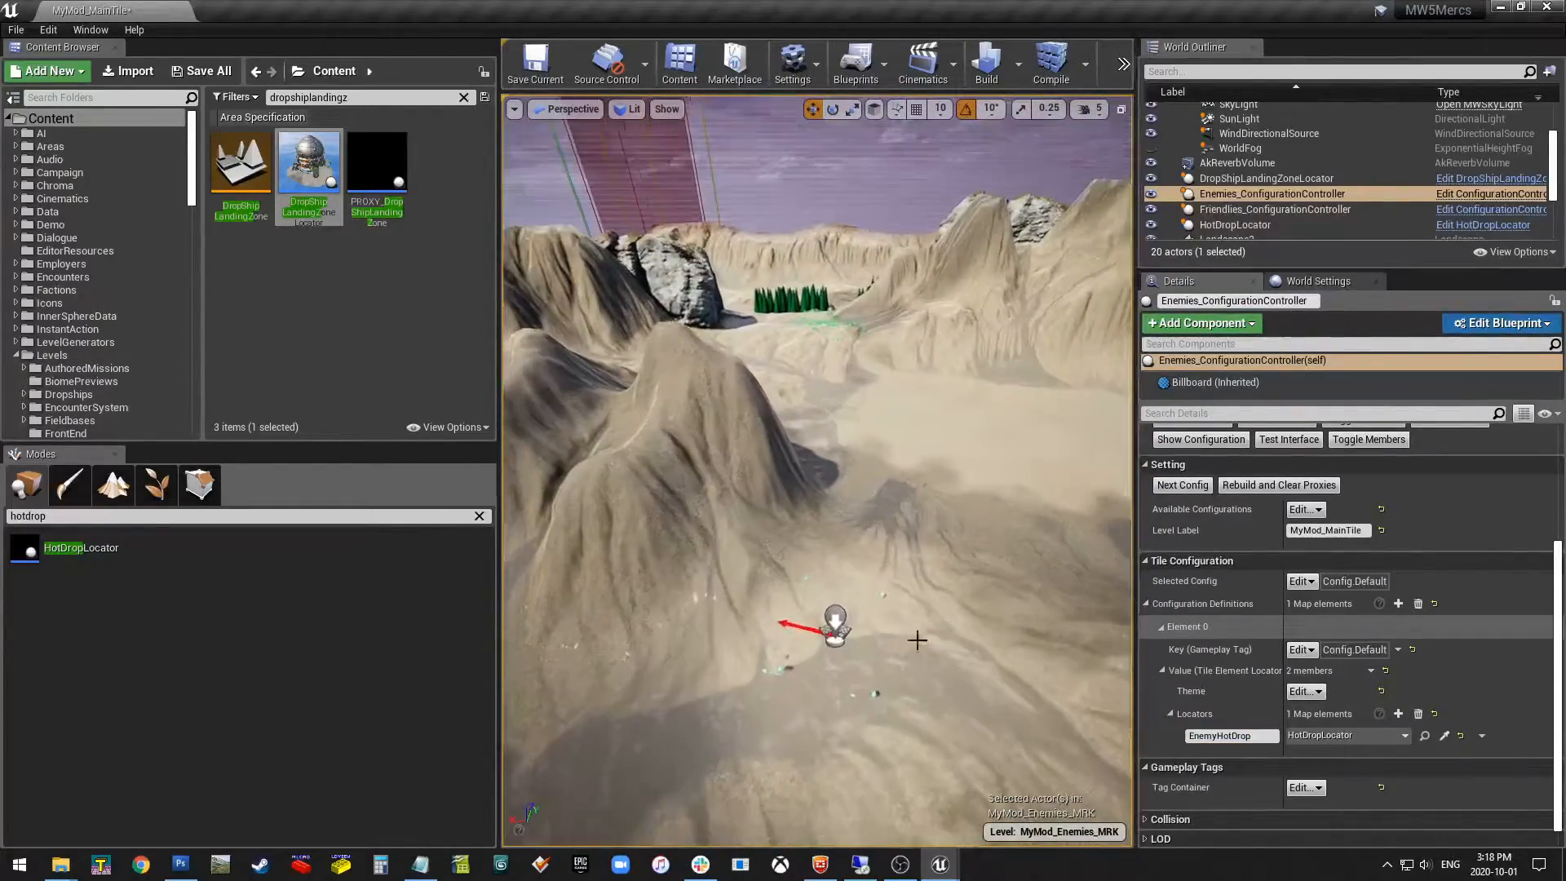
click(841, 634)
key(e)
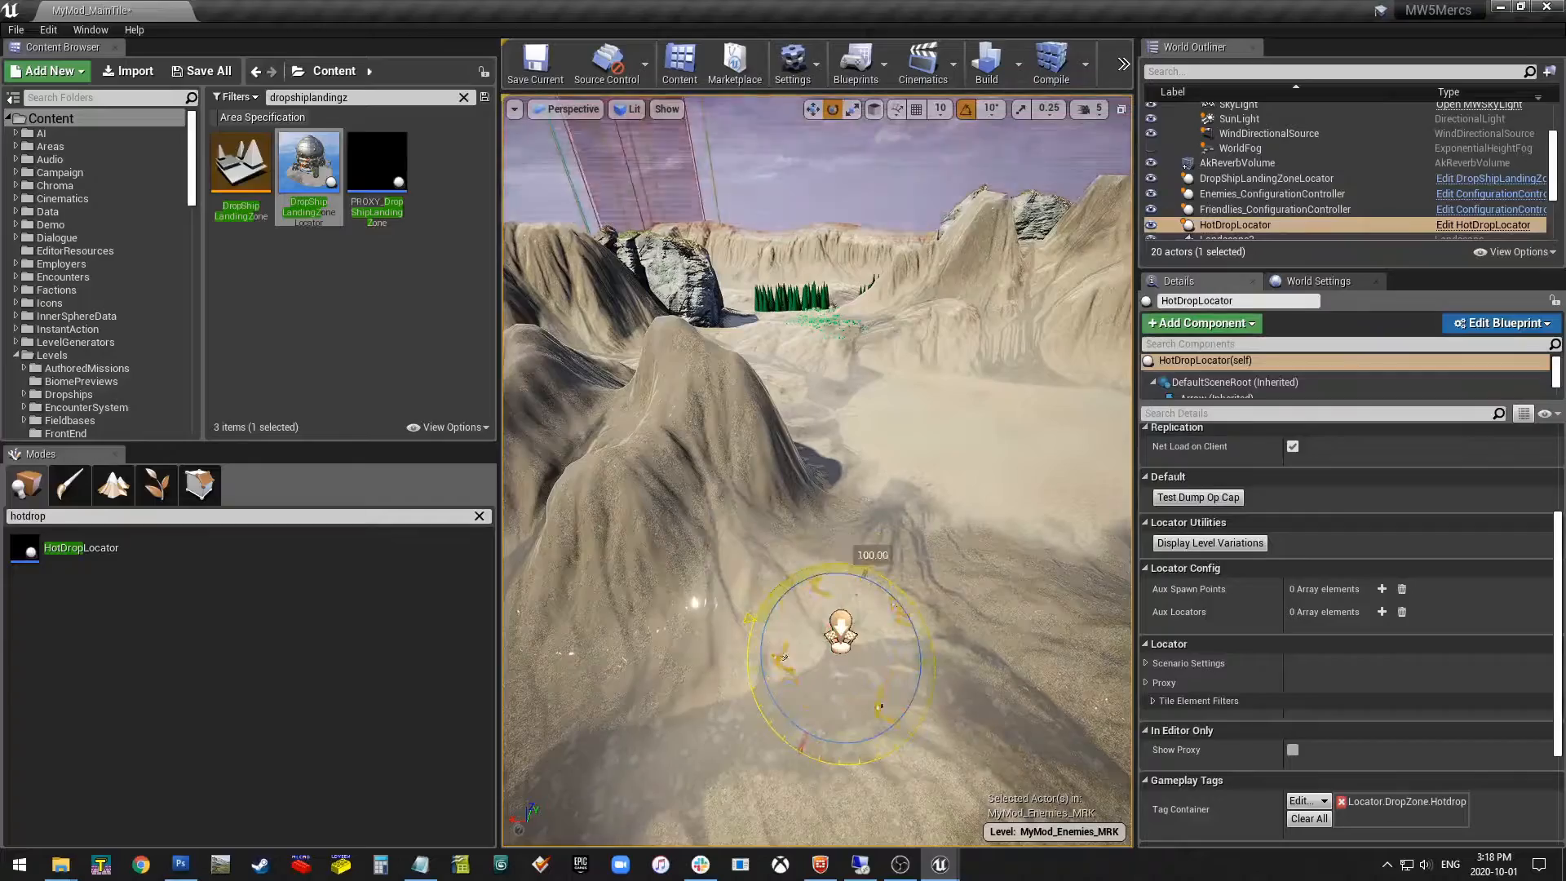
drag(782, 717, 775, 718)
Place a SpawnPoint actor in the canyon, accepting placement outside the level bounds, and rotate it to -90 degrees about Z.
right_drag(775, 717, 755, 641)
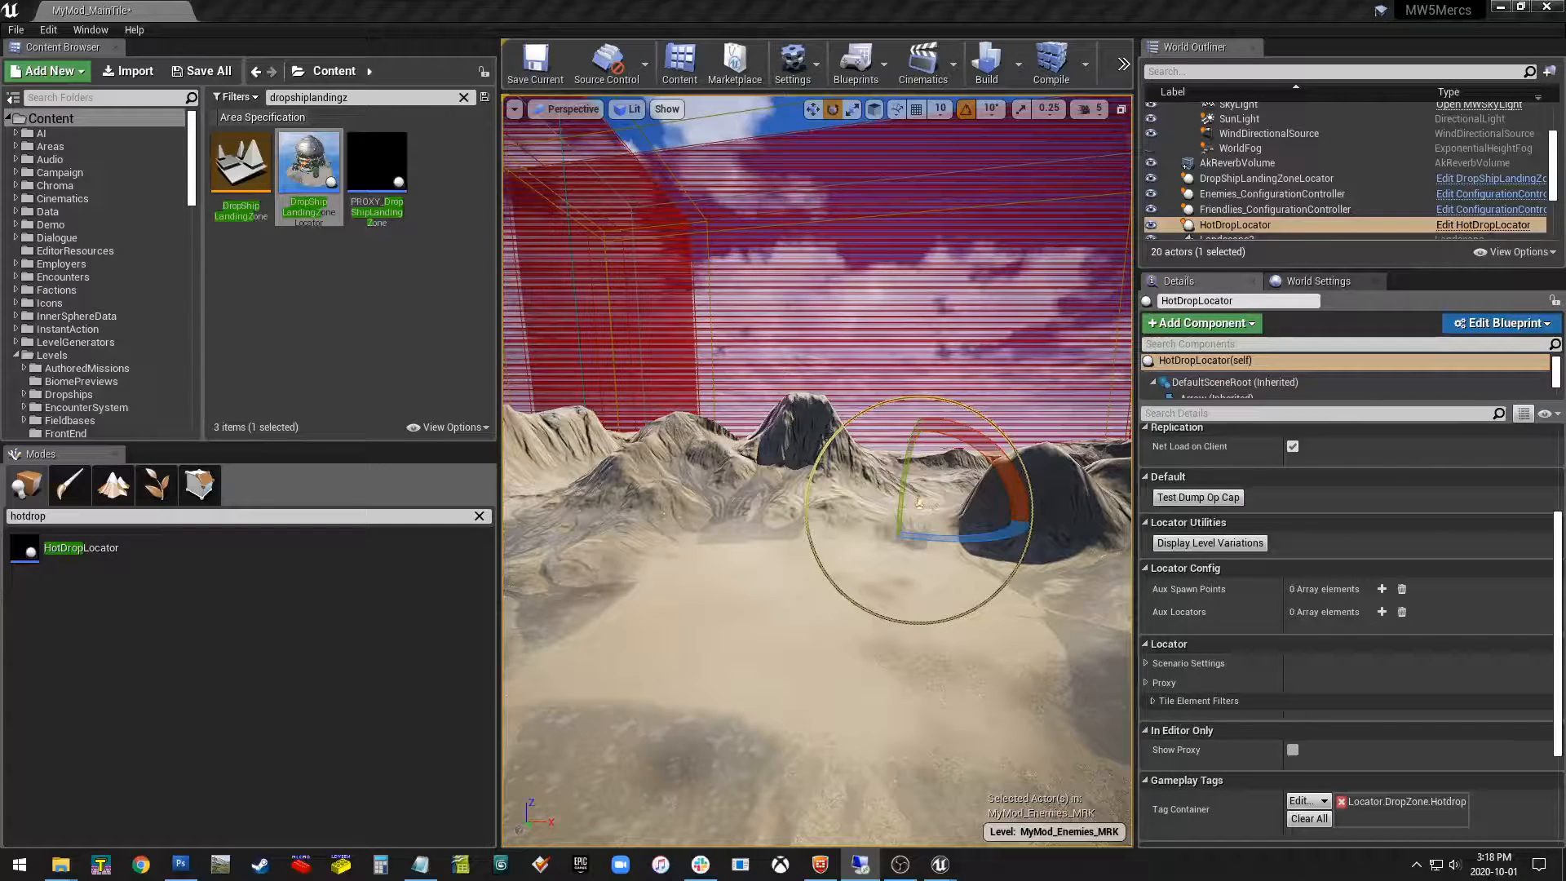
key(w)
right_drag(917, 525, 920, 450)
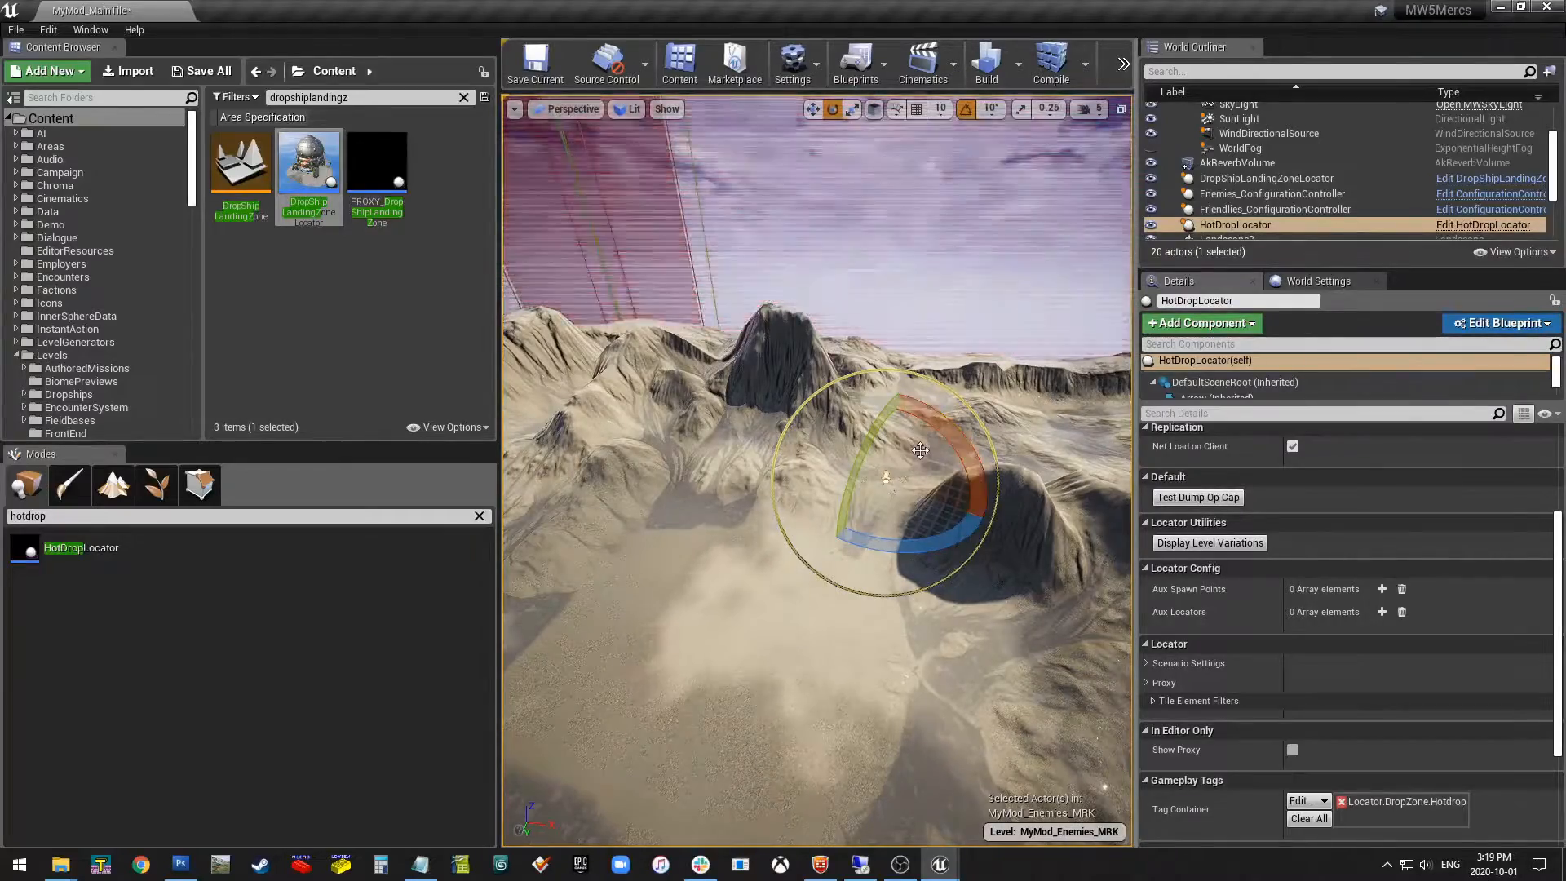
right_drag(920, 450, 954, 396)
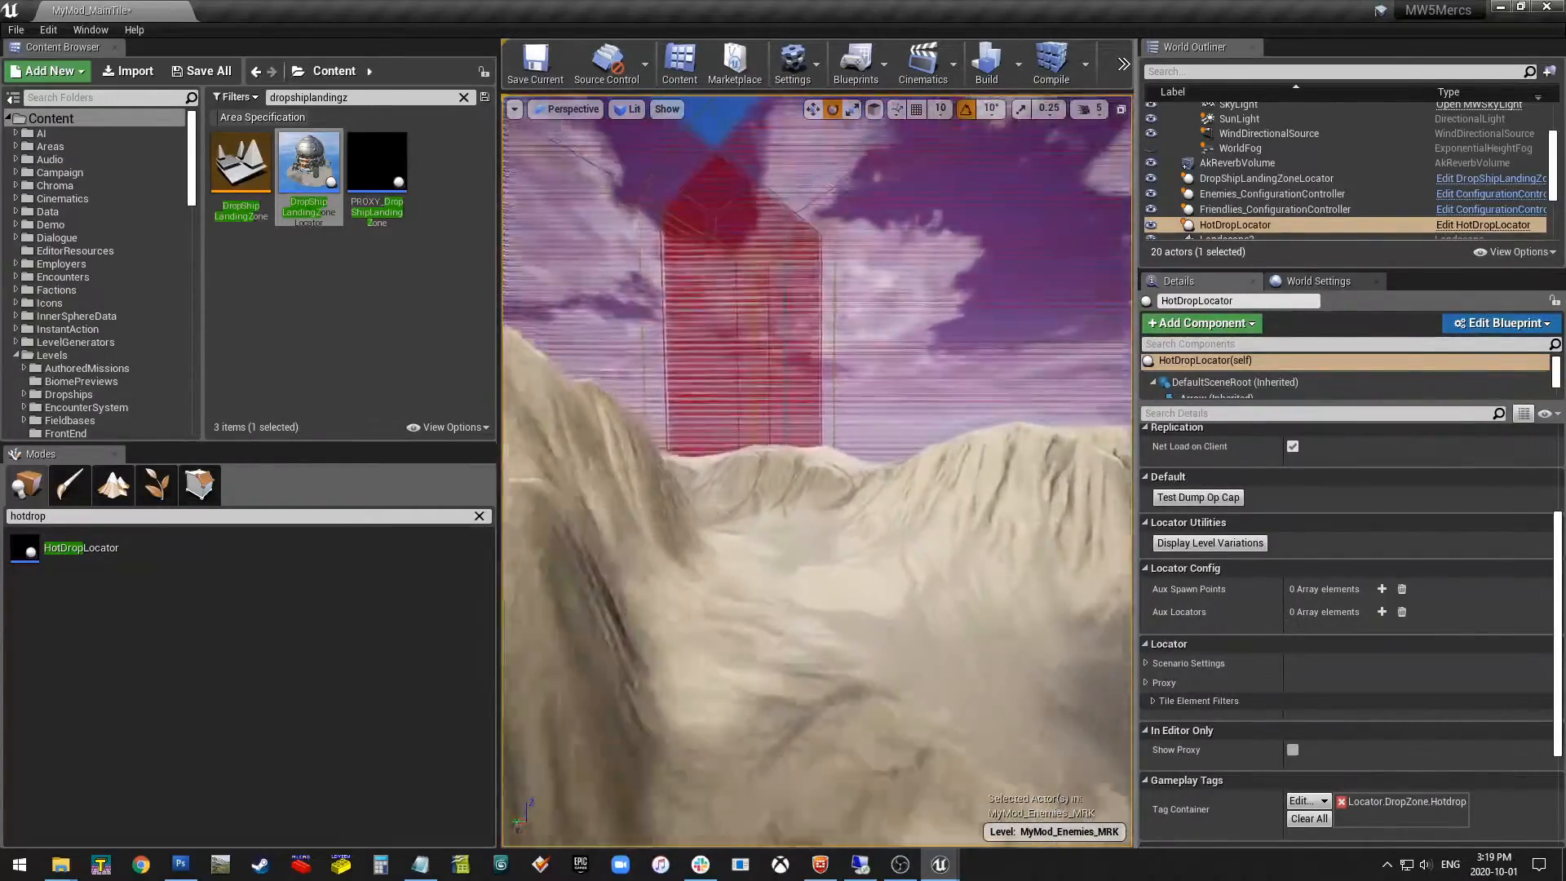
right_drag(955, 396, 931, 376)
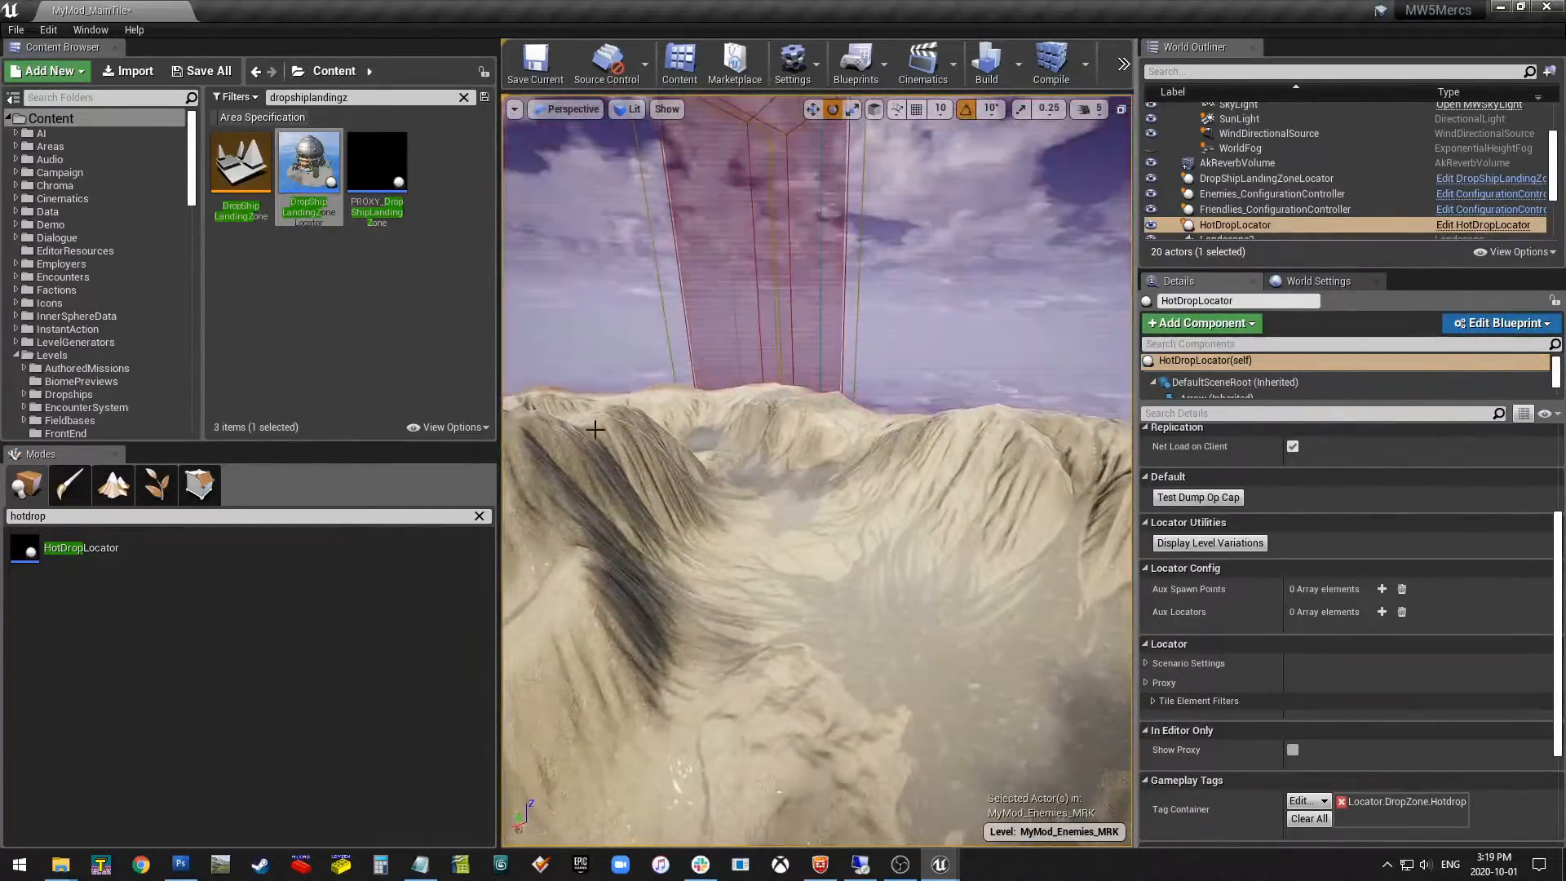
key(ctrl+a)
text(spawnp)
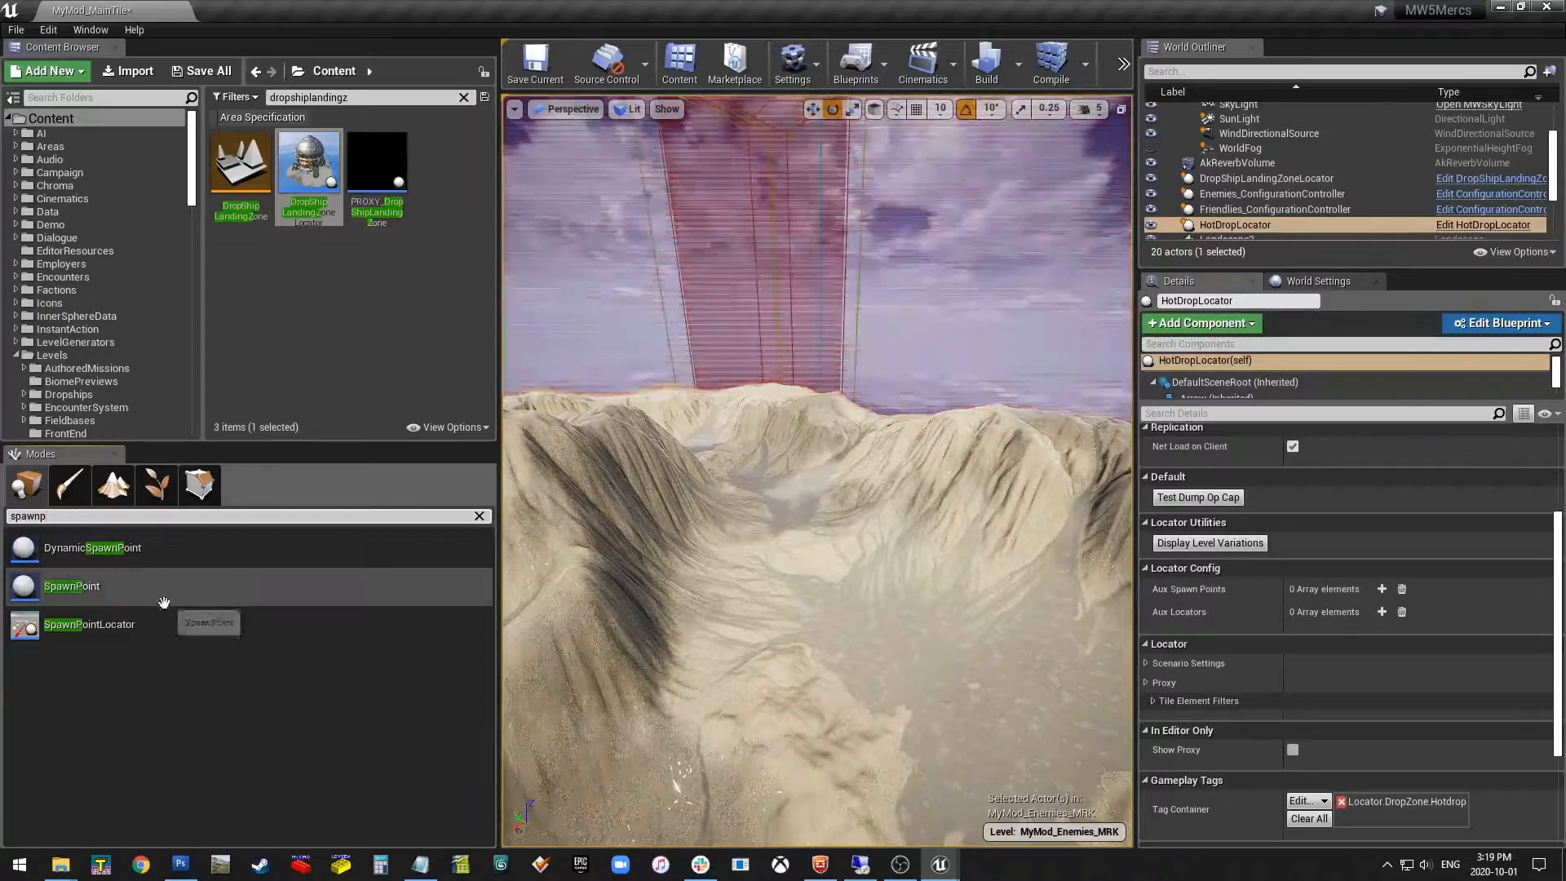
drag(57, 587, 791, 634)
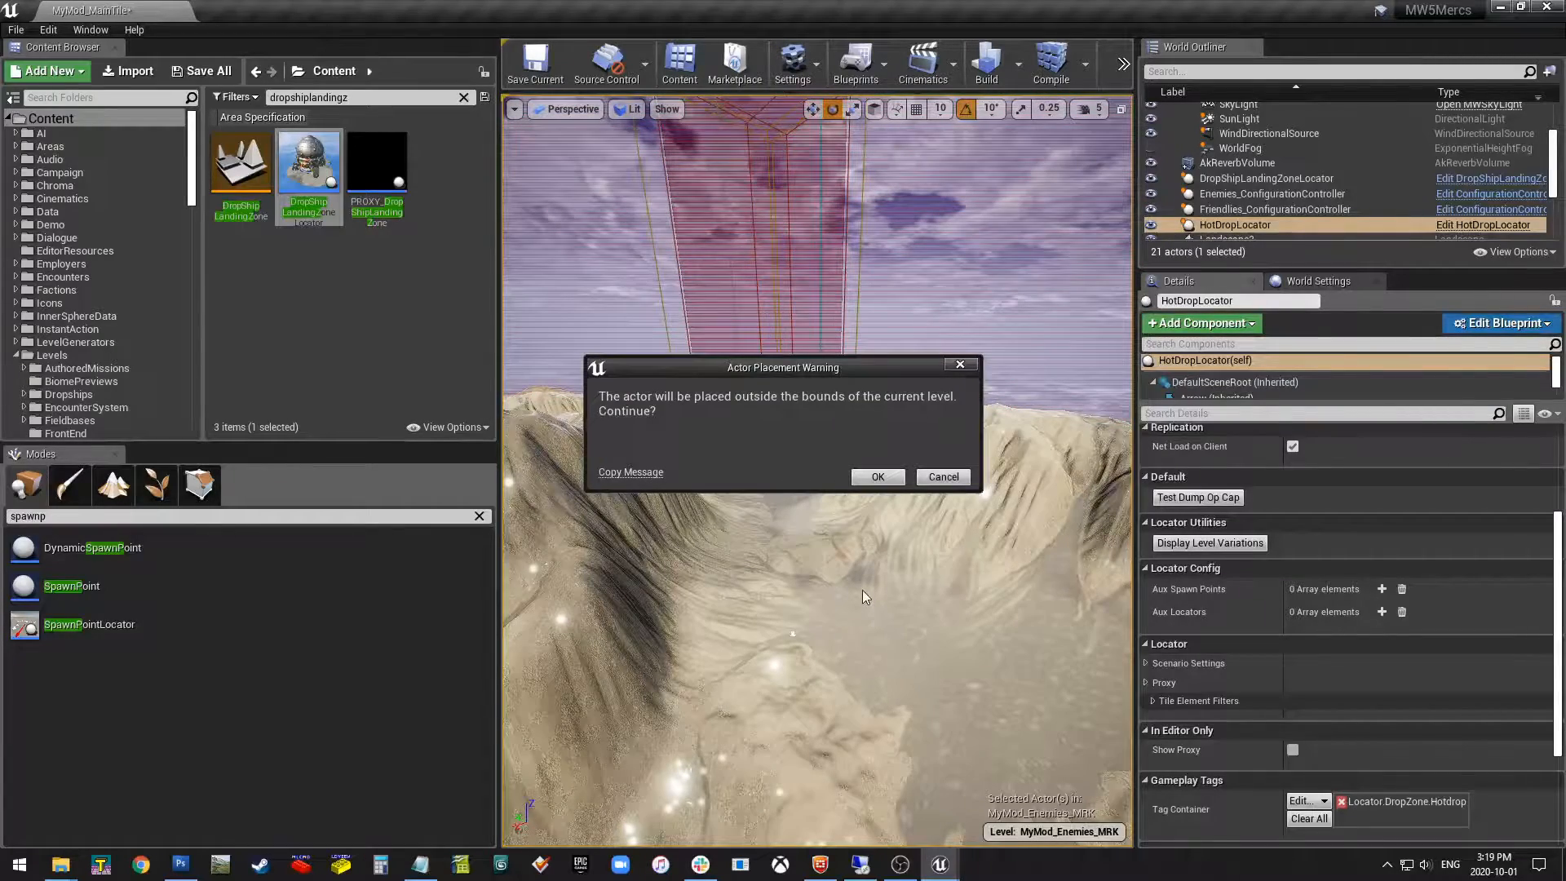
click(876, 478)
right_drag(817, 473, 808, 563)
drag(838, 584, 885, 538)
drag(781, 526, 766, 517)
Place a second SpawnPoint near the first in the canyon and rotate it to -90 degrees about Z.
right_drag(765, 517, 748, 524)
drag(150, 580, 902, 447)
click(889, 482)
drag(880, 527, 867, 554)
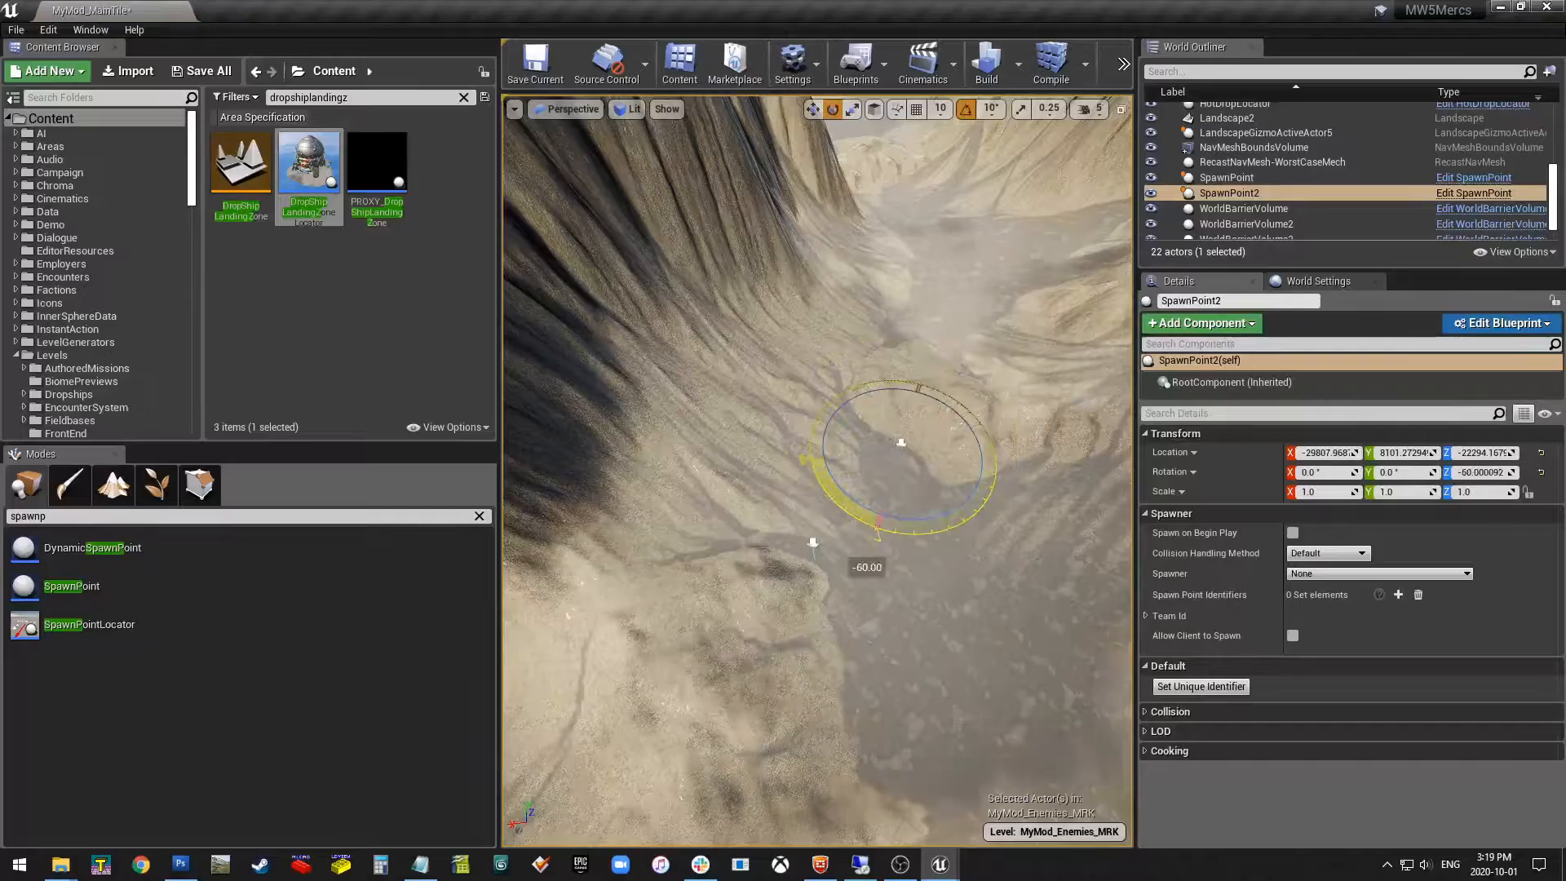
Place two more SpawnPoints on the rocky slope farther along and rotate both, turning the fourth to 60 degrees about Z.
right_drag(905, 539, 1036, 570)
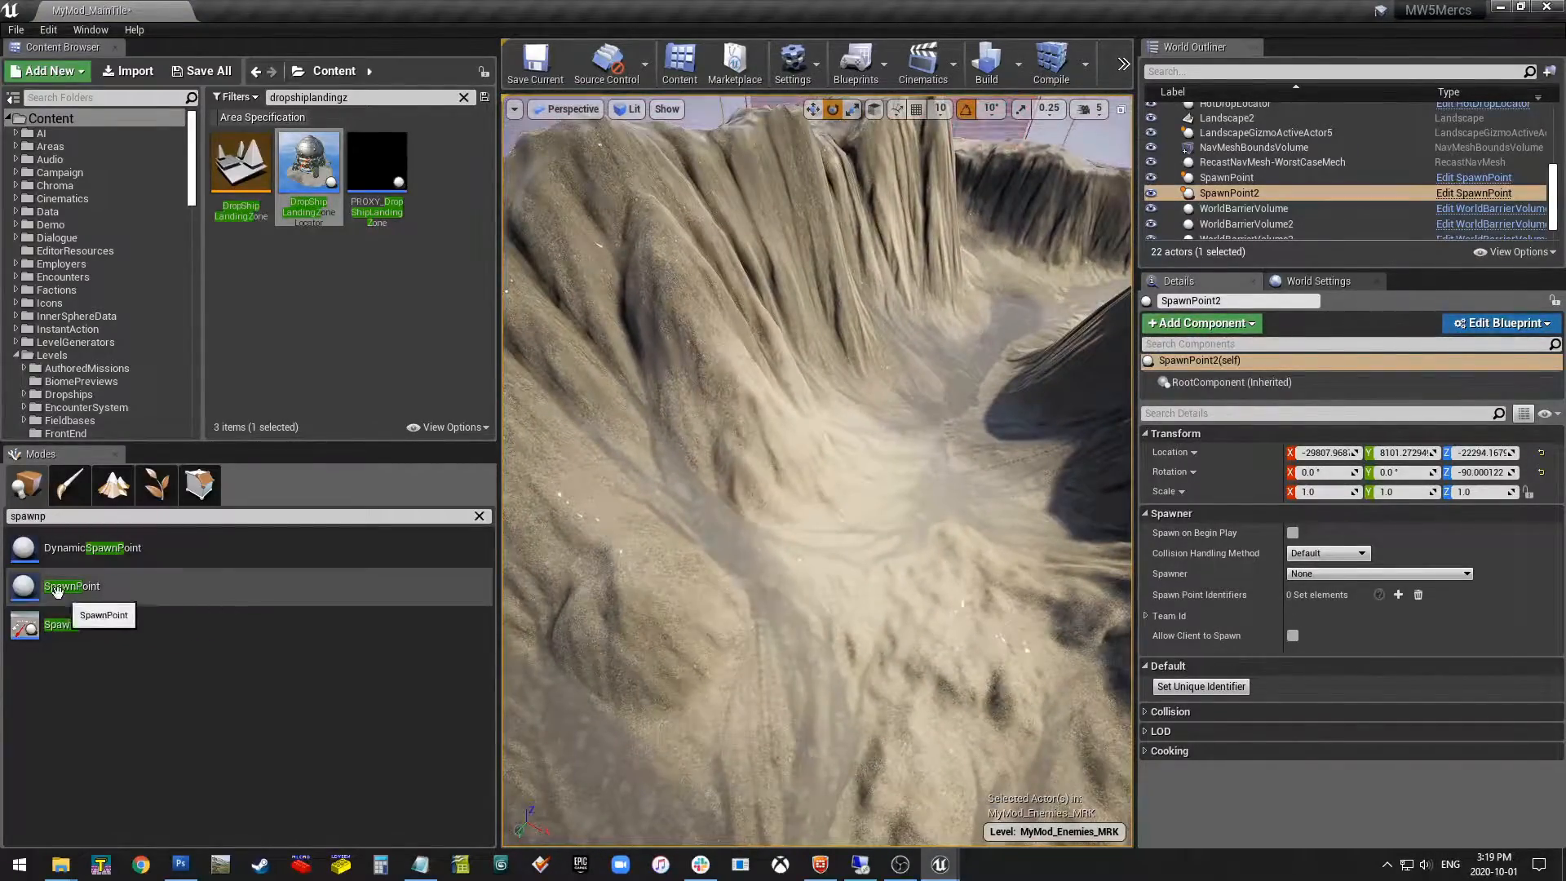
drag(59, 592, 781, 557)
key(Return)
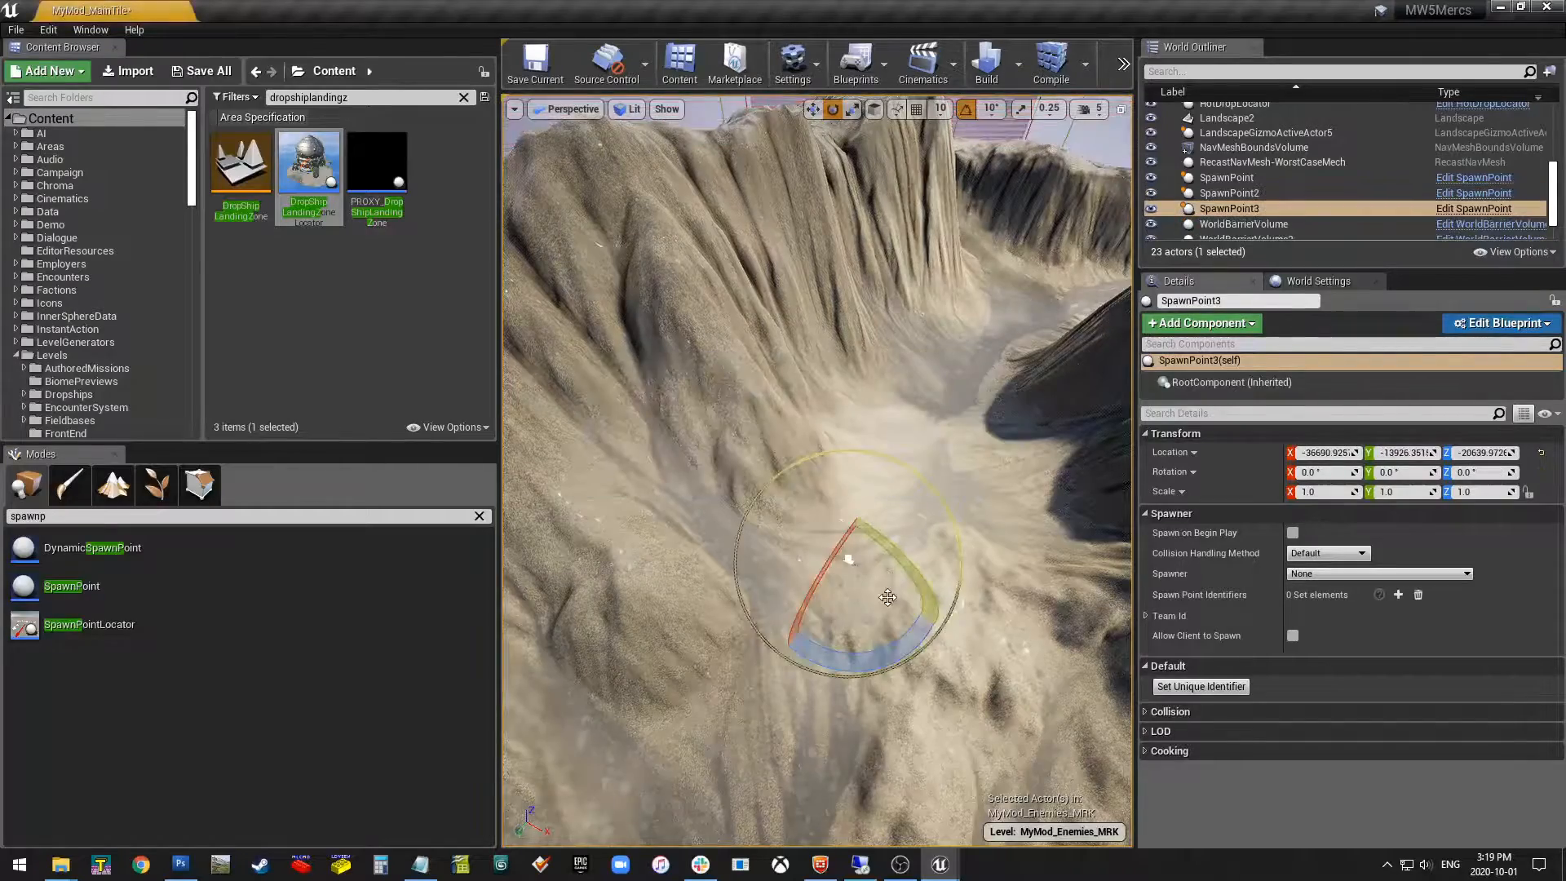
drag(891, 668, 708, 709)
drag(66, 586, 925, 632)
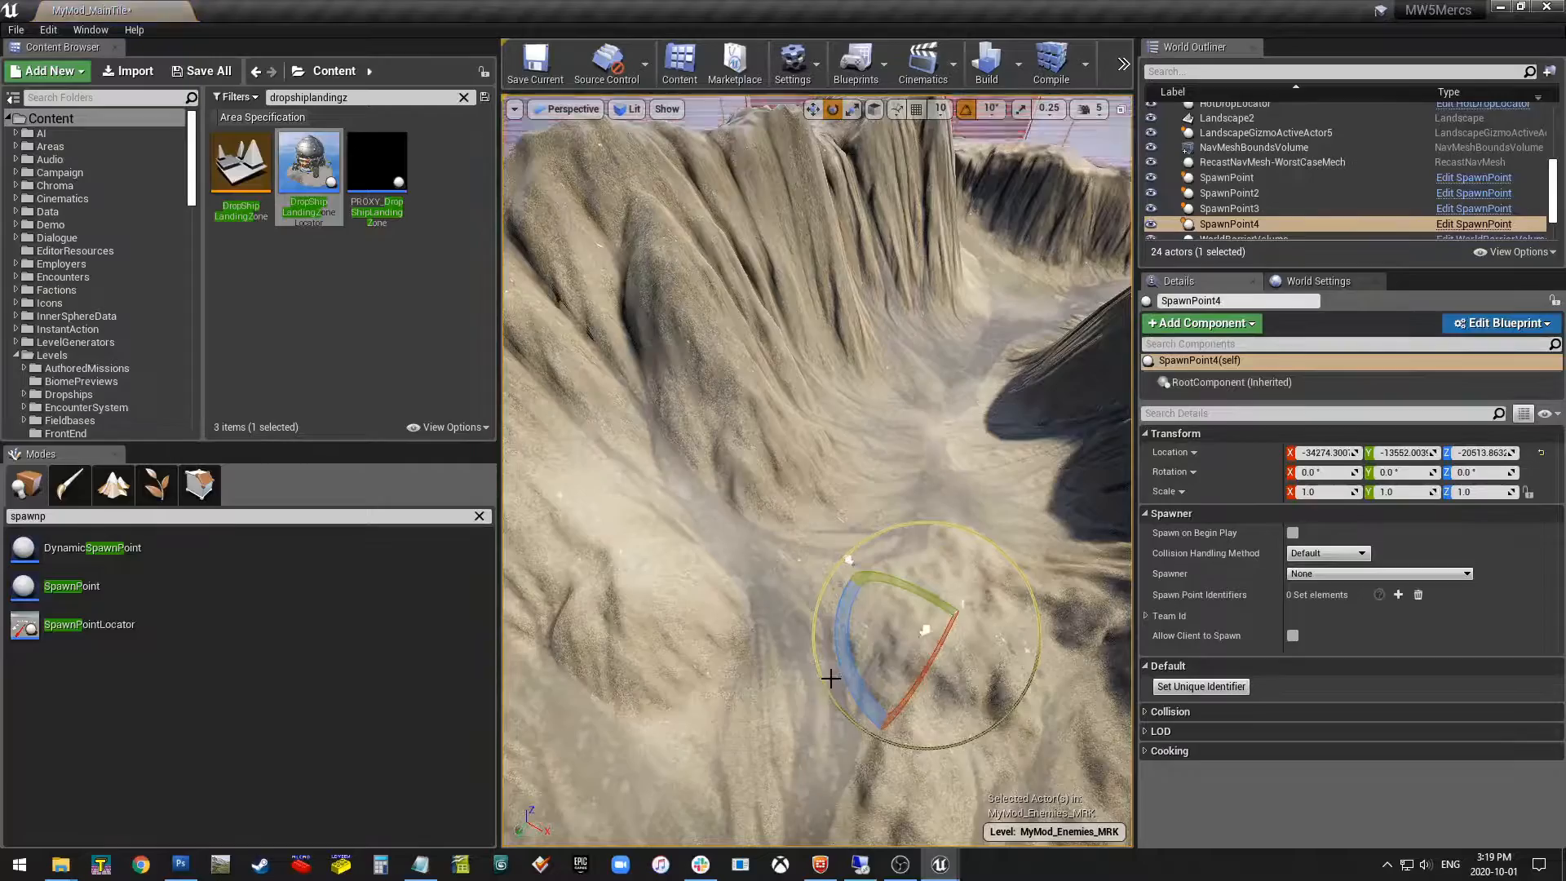
mouse_move(846, 667)
mouse_down()
mouse_move(857, 693)
mouse_move(849, 653)
mouse_up()
Rename the first SpawnPoint actor to Tank_Spawn_01.
right_drag(897, 636, 734, 603)
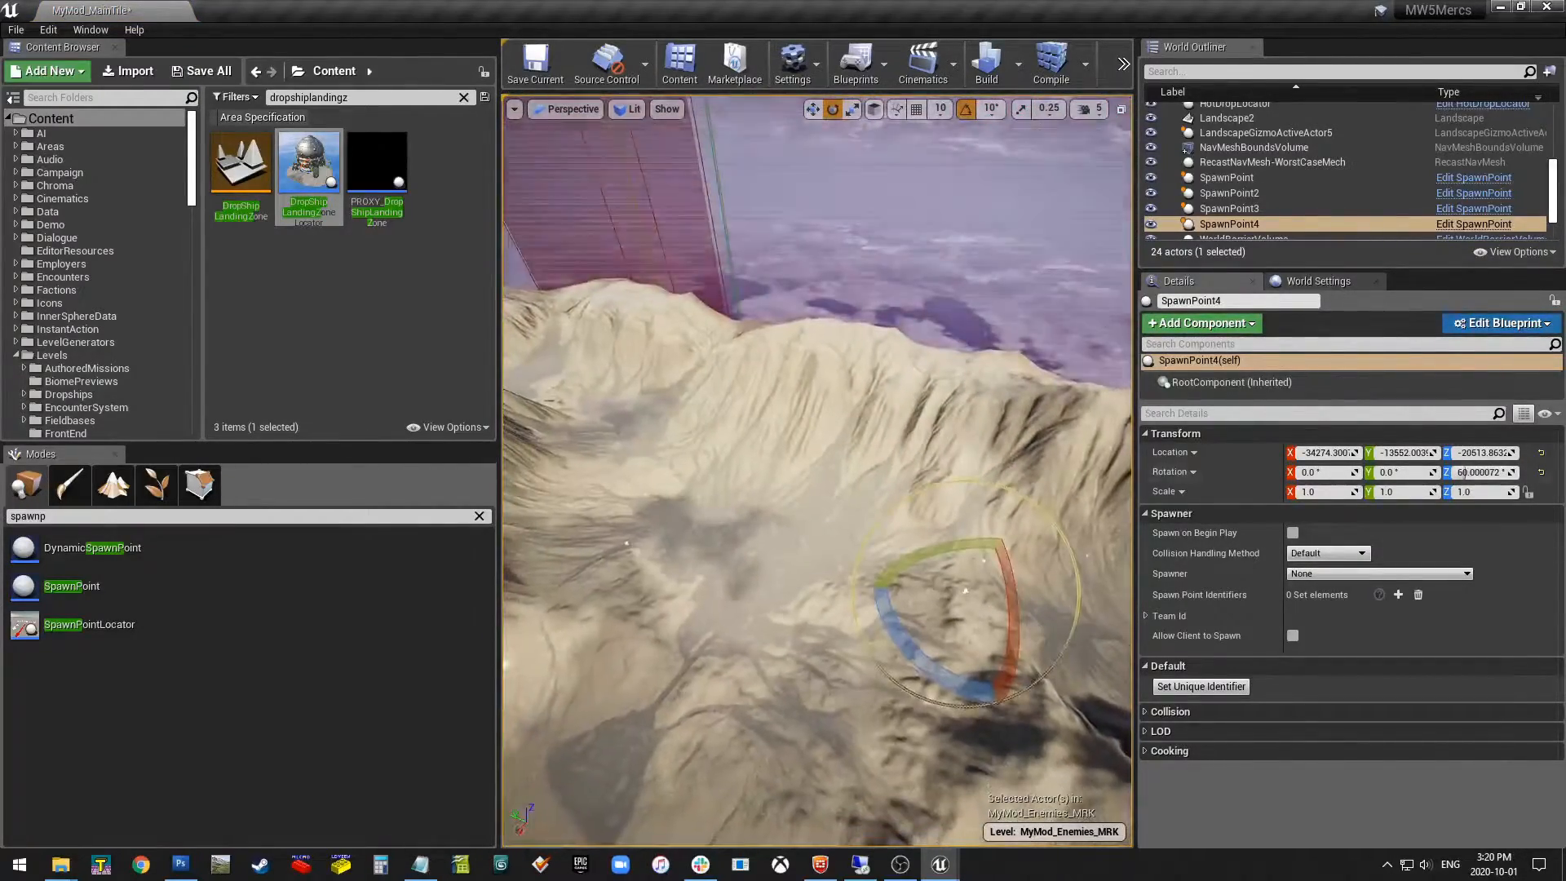
click(1250, 178)
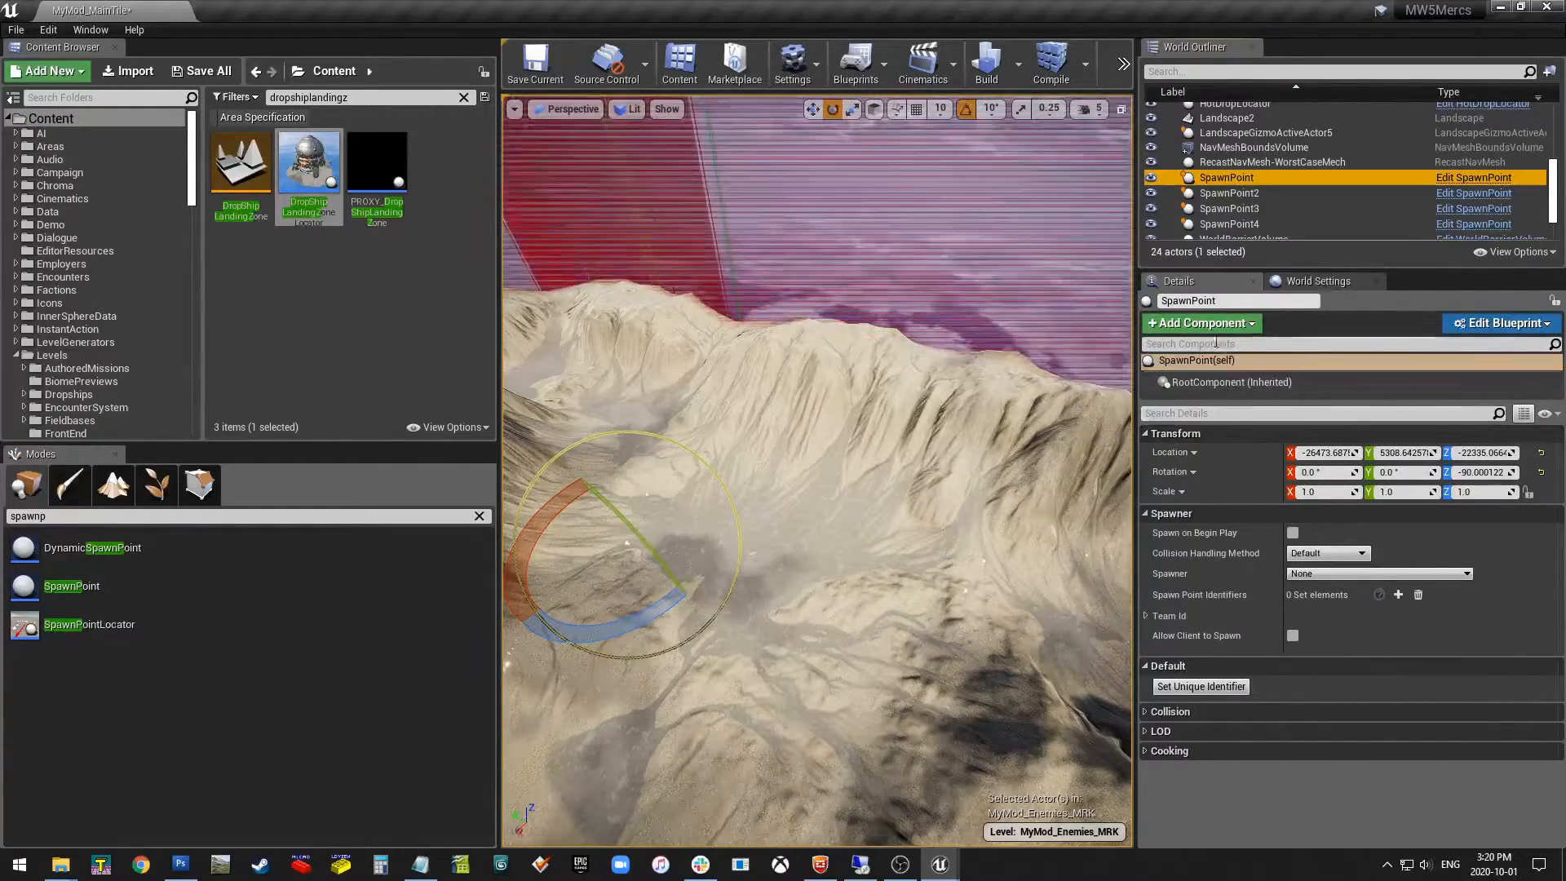
click(1240, 300)
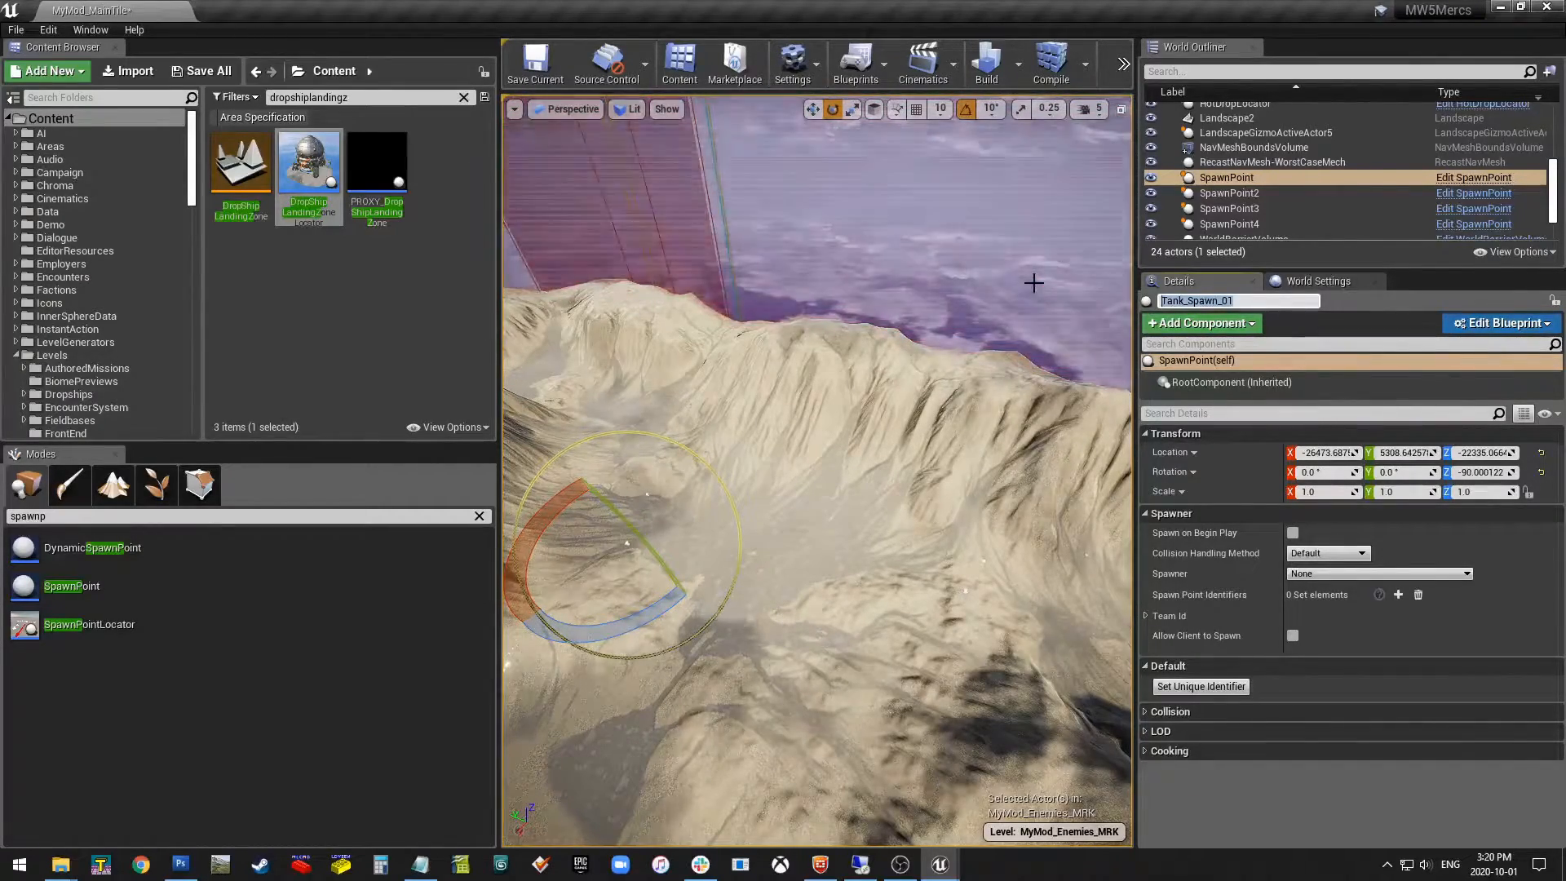
key(Return)
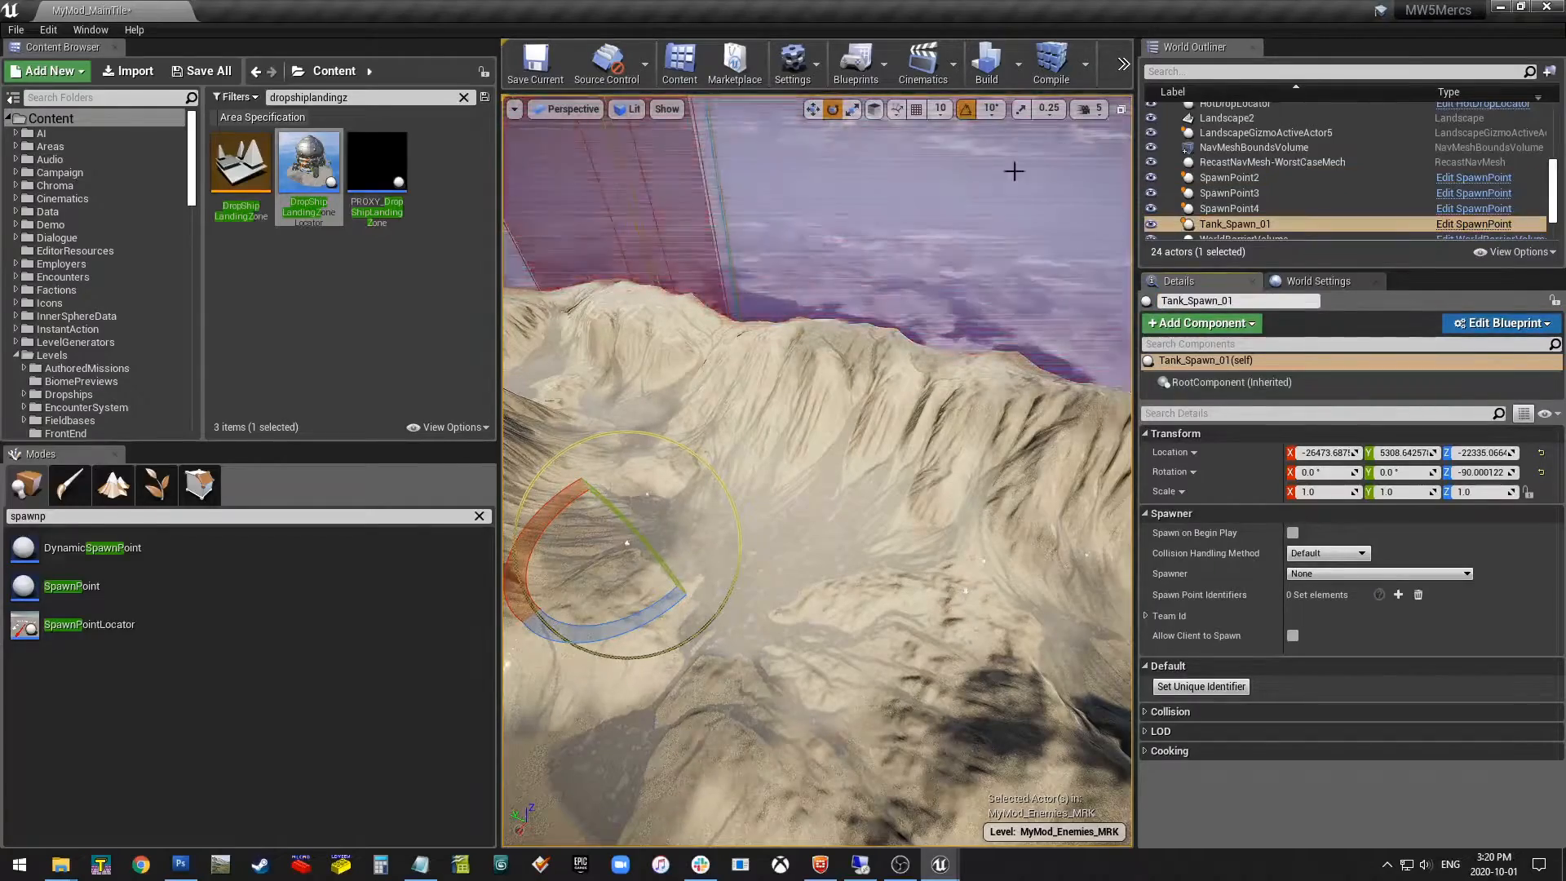
Rename the SpawnPoint2 actor to Tank_Spawn_02.
click(1253, 179)
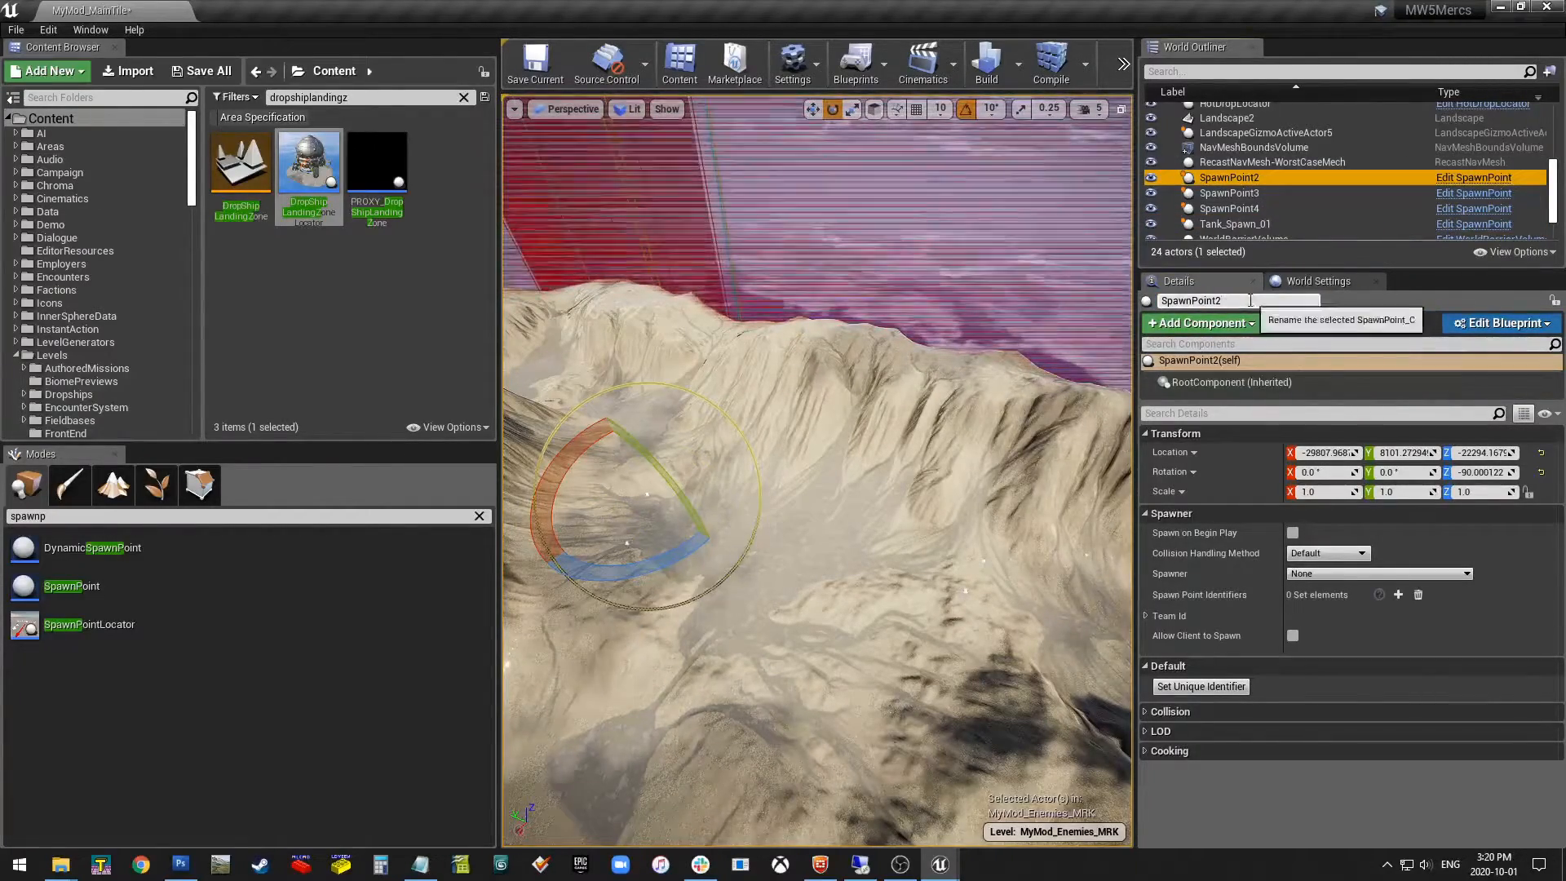
click(1250, 300)
text(Tank_Spawn_0)
Rename the SpawnPoint3 actor to Tank_Spawn_03.
click(1270, 191)
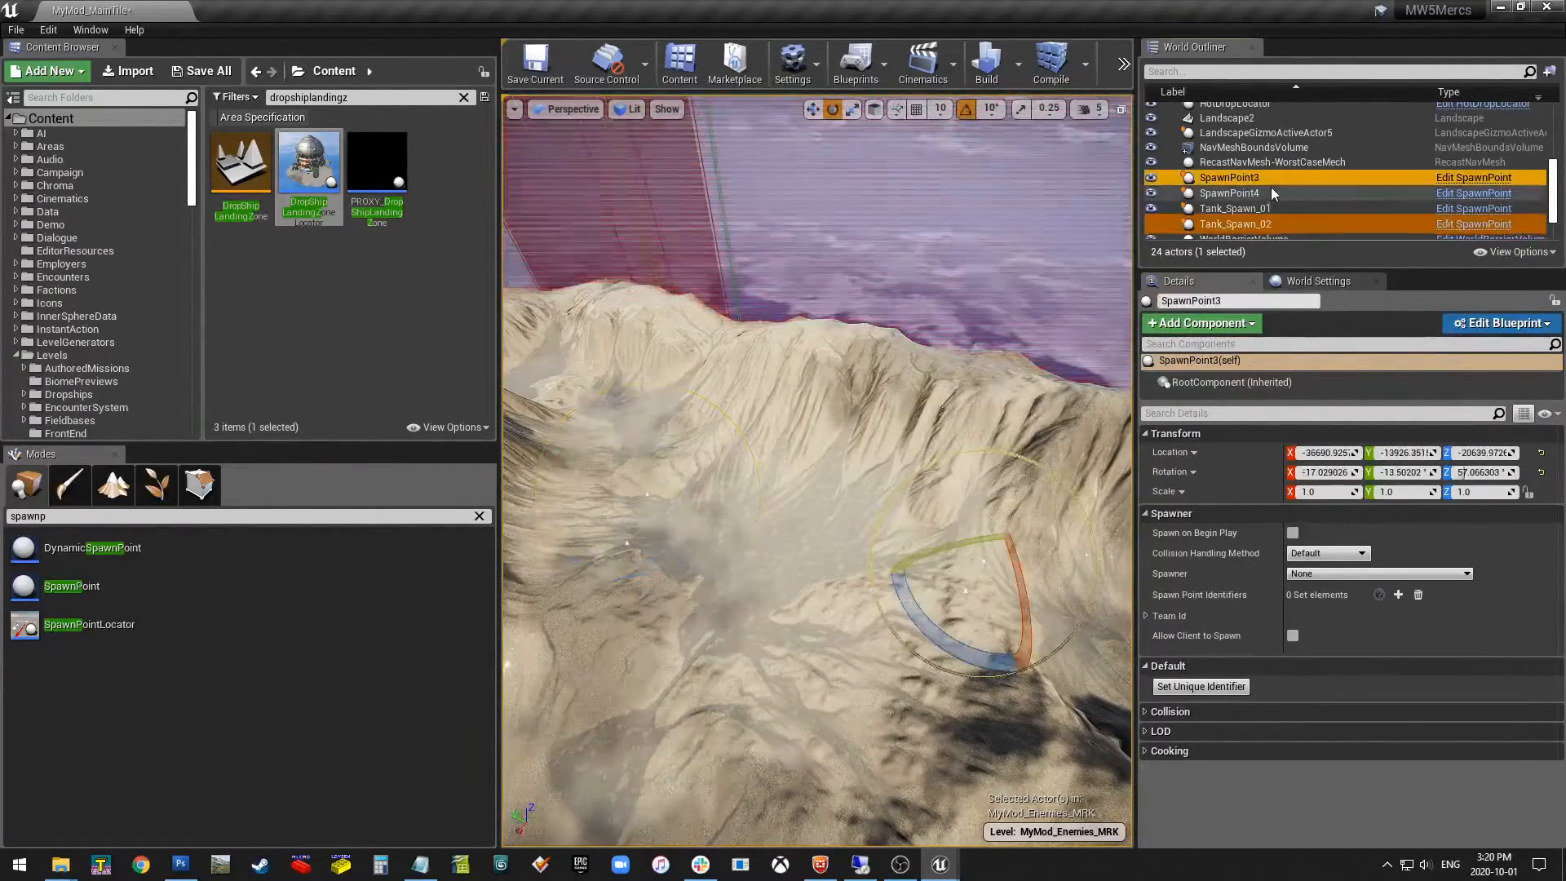
key(F2)
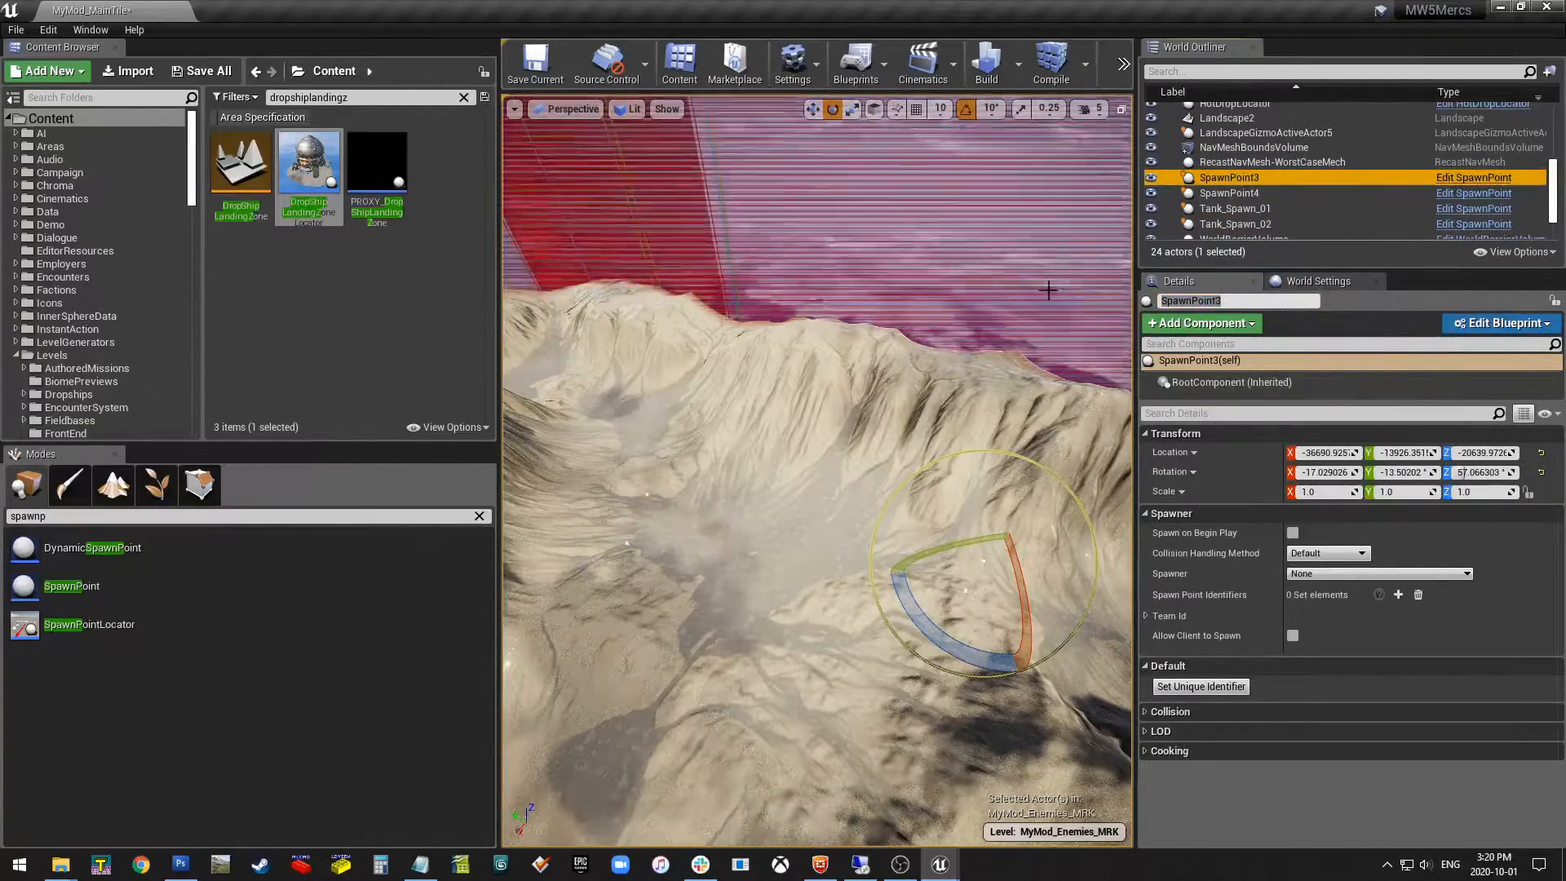
click(1261, 193)
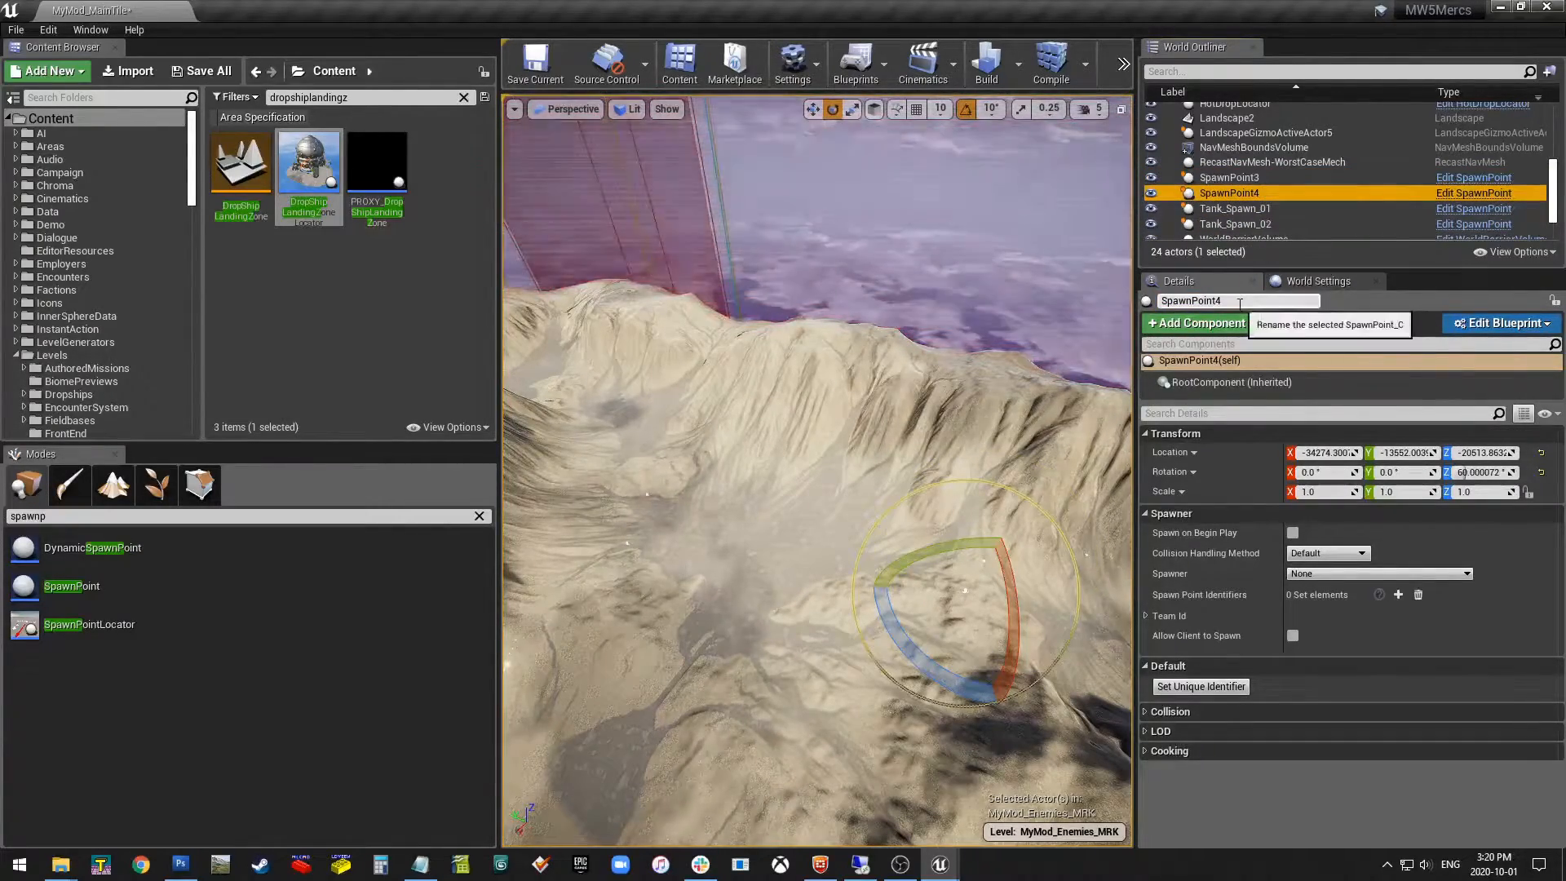
click(1229, 177)
key(F2)
text(Tank_Spawn_0)
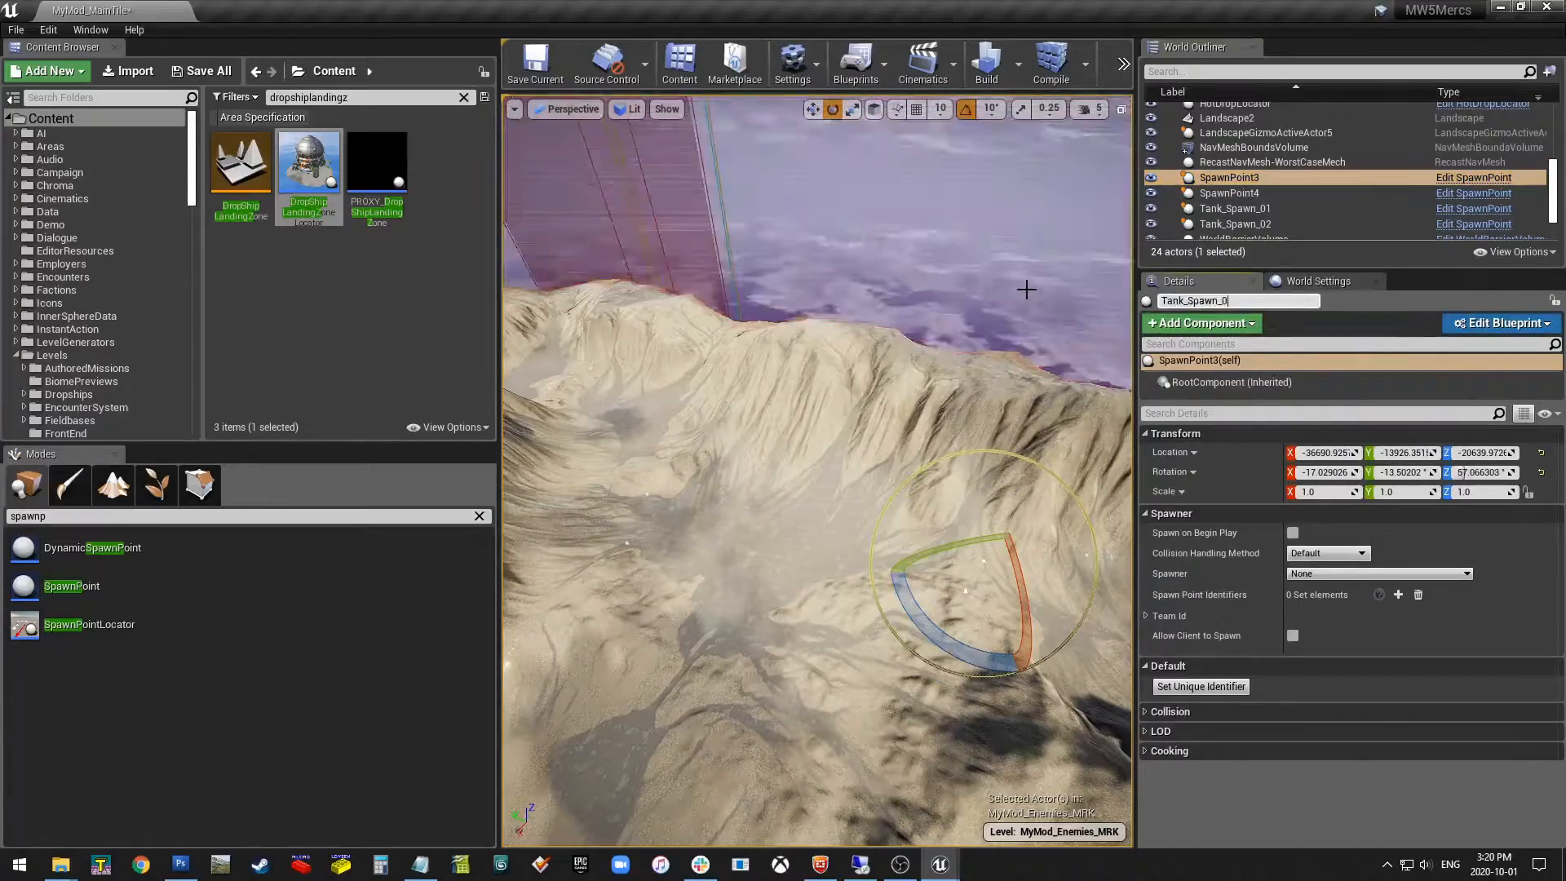
text(3)
key(Return)
Rename the SpawnPoint4 actor to Tank_Spawn_04.
click(1229, 178)
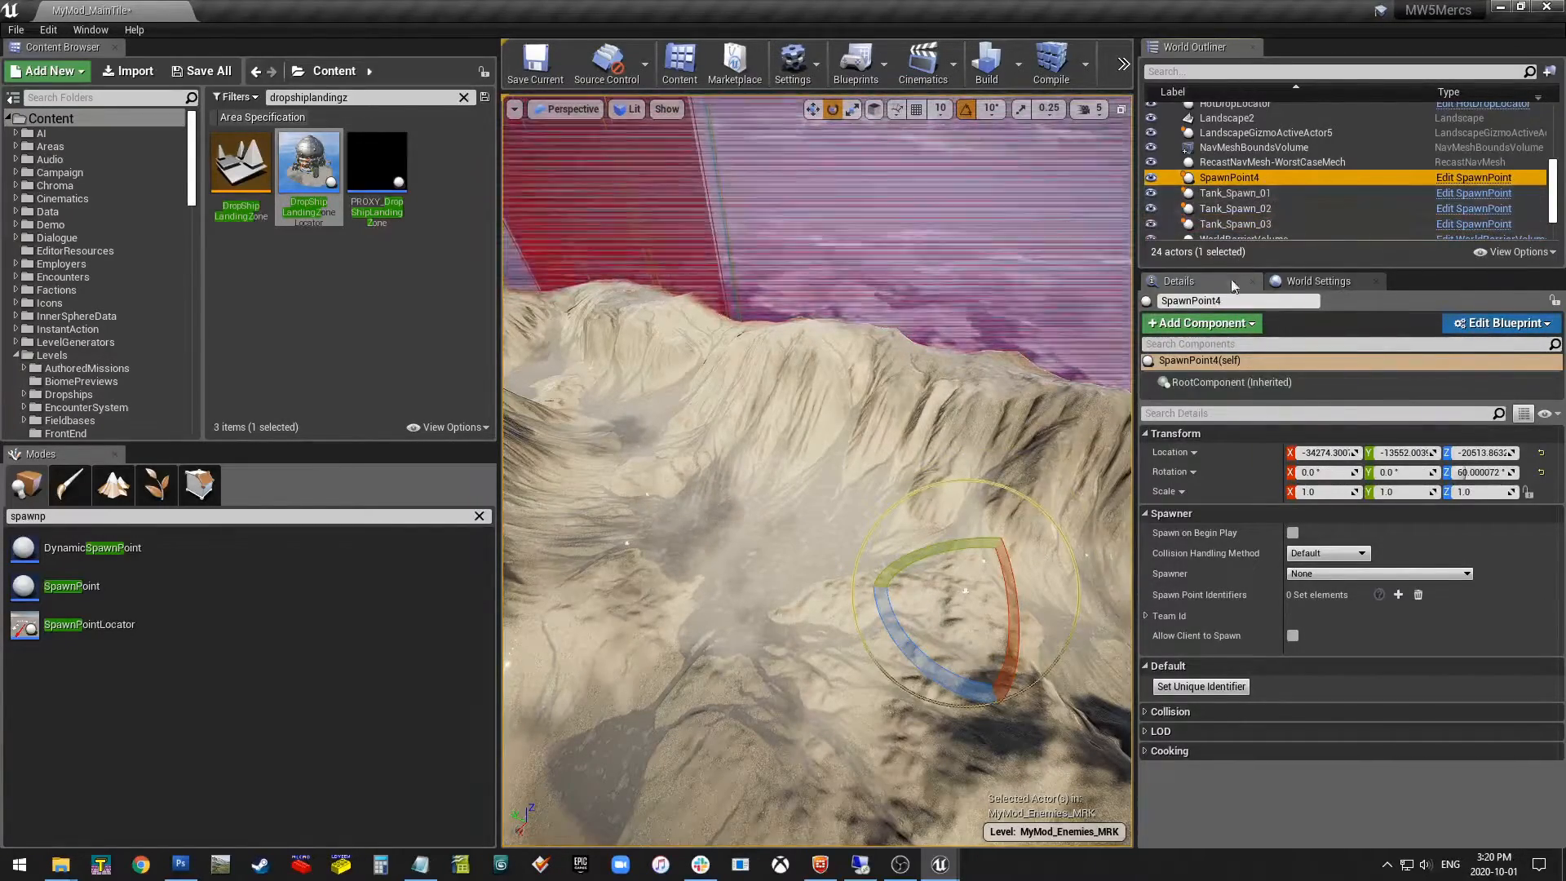
key(F2)
click(1259, 194)
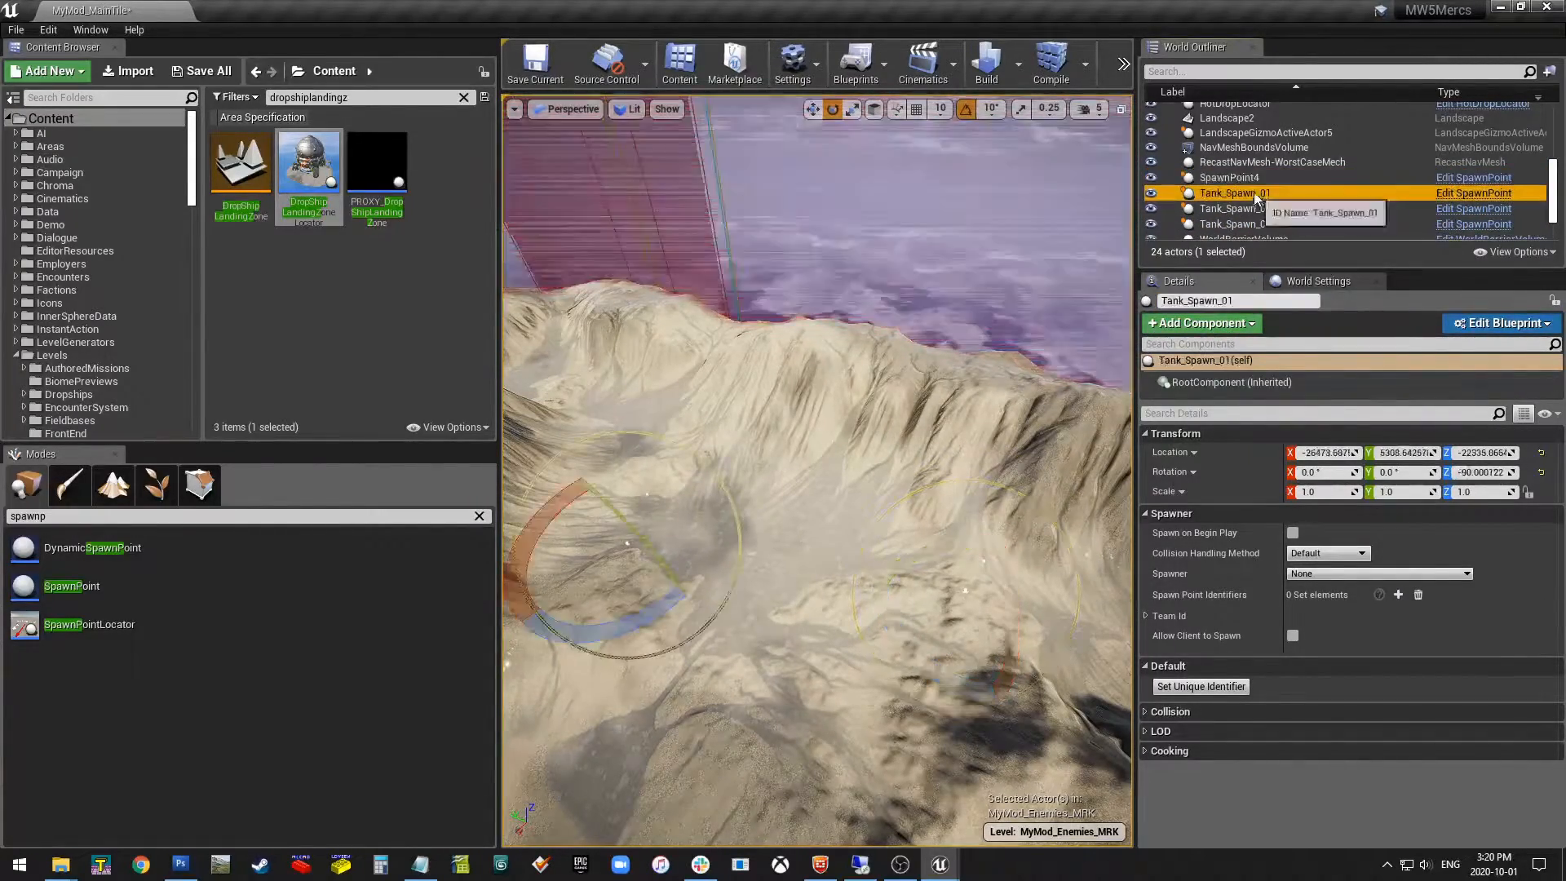
click(1258, 181)
click(1236, 302)
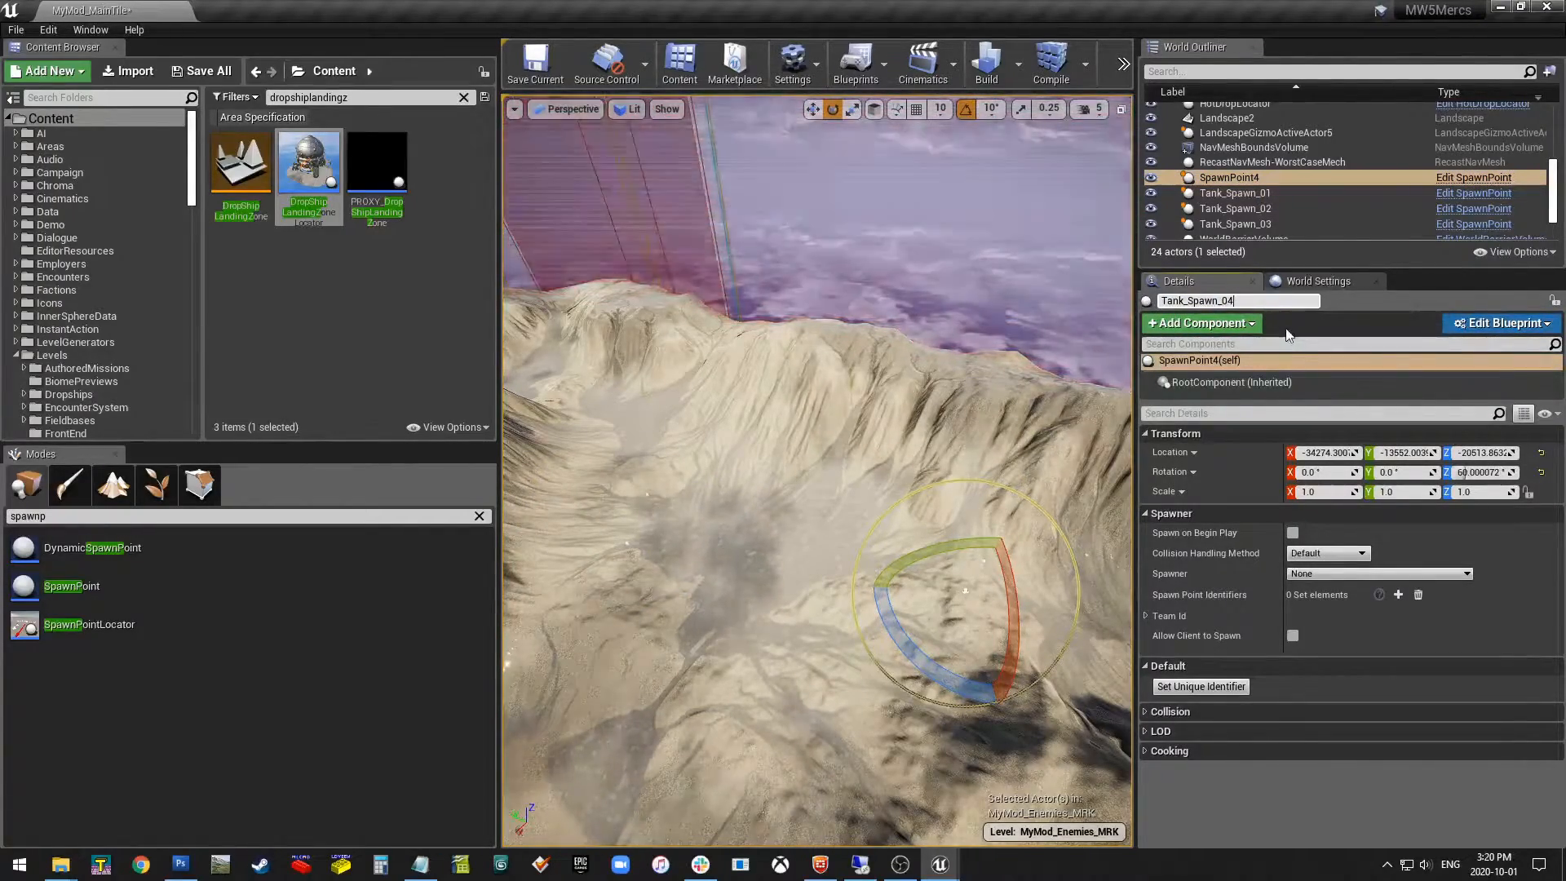
text(Tank_Spawn_04)
key(Return)
Find the WaveLocator actor with the search "waveloc" and place one on the canyon floor between the tank spawn points.
right_drag(842, 514, 750, 530)
right_drag(857, 538, 913, 522)
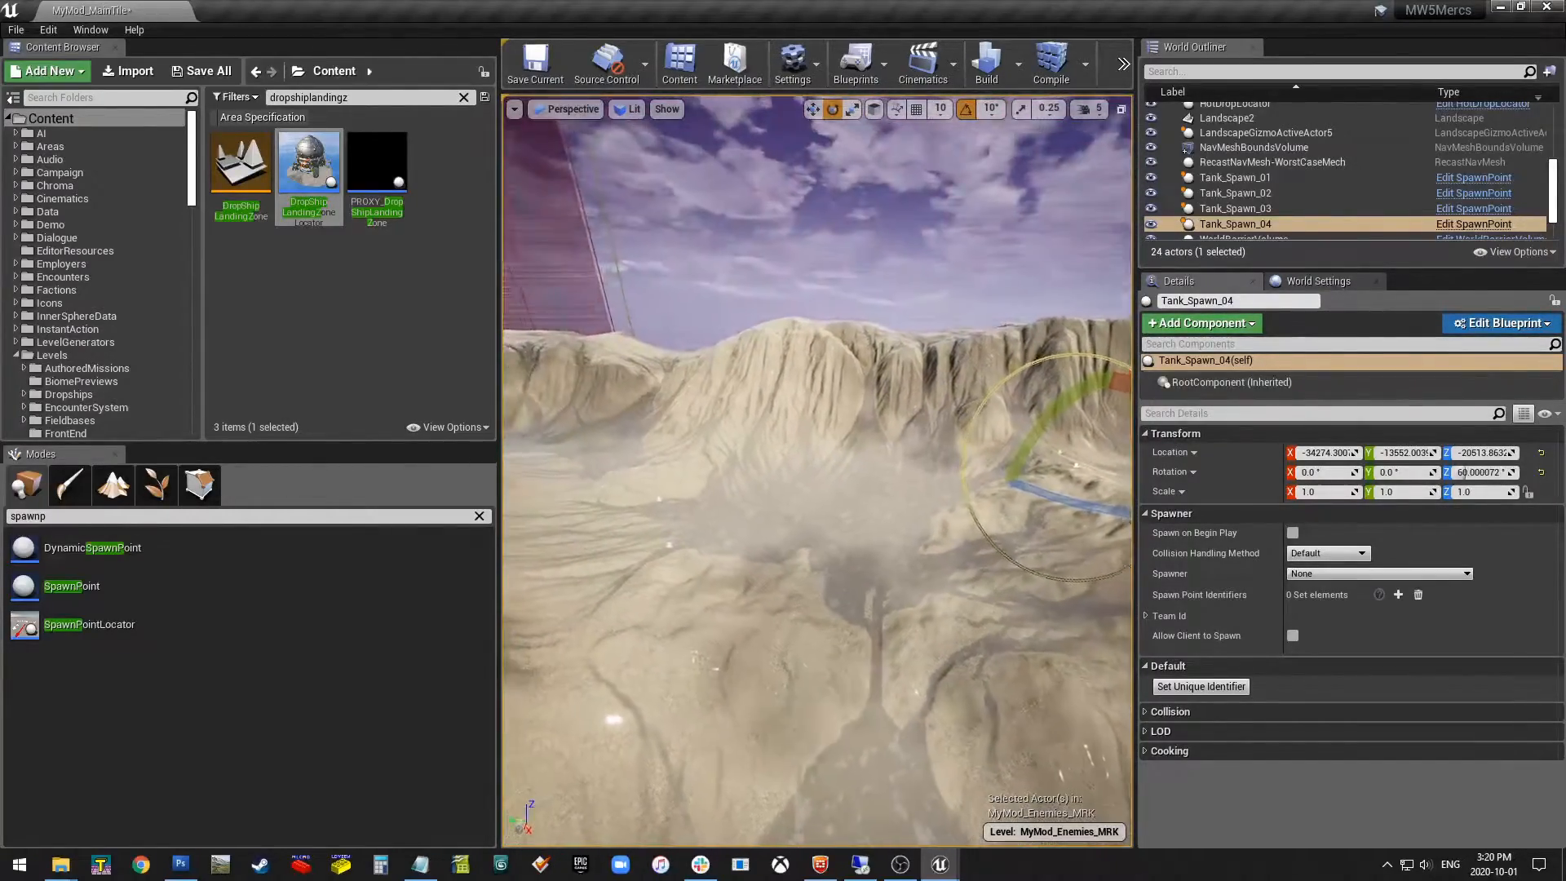
mouse_move(817, 489)
right_down()
mouse_move(817, 457)
mouse_move(819, 485)
right_up()
key(w)
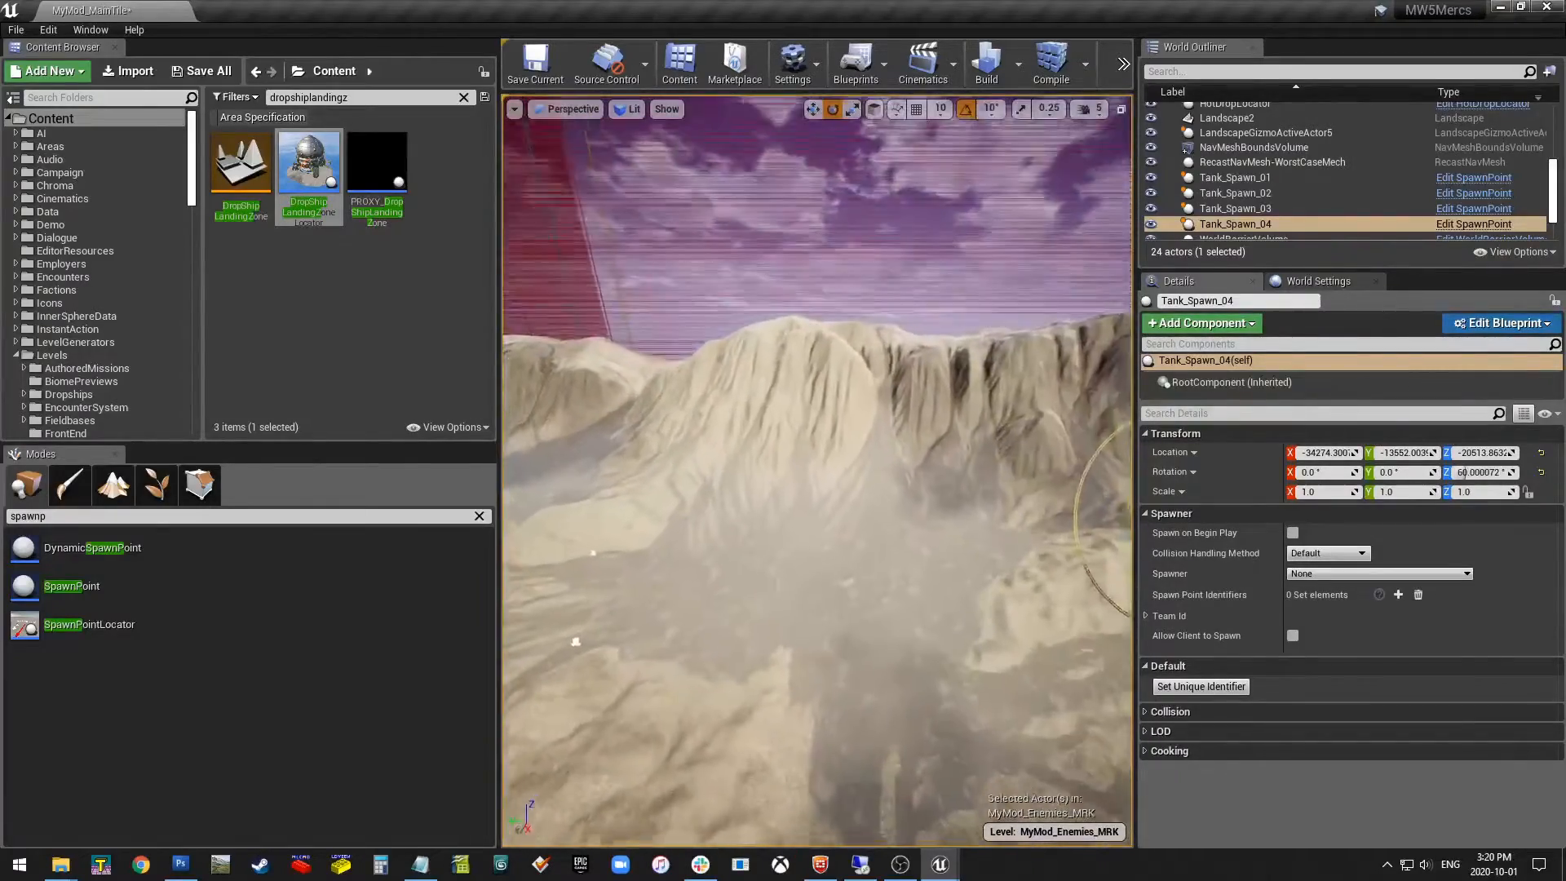
right_drag(847, 552, 845, 552)
key(s)
click(79, 515)
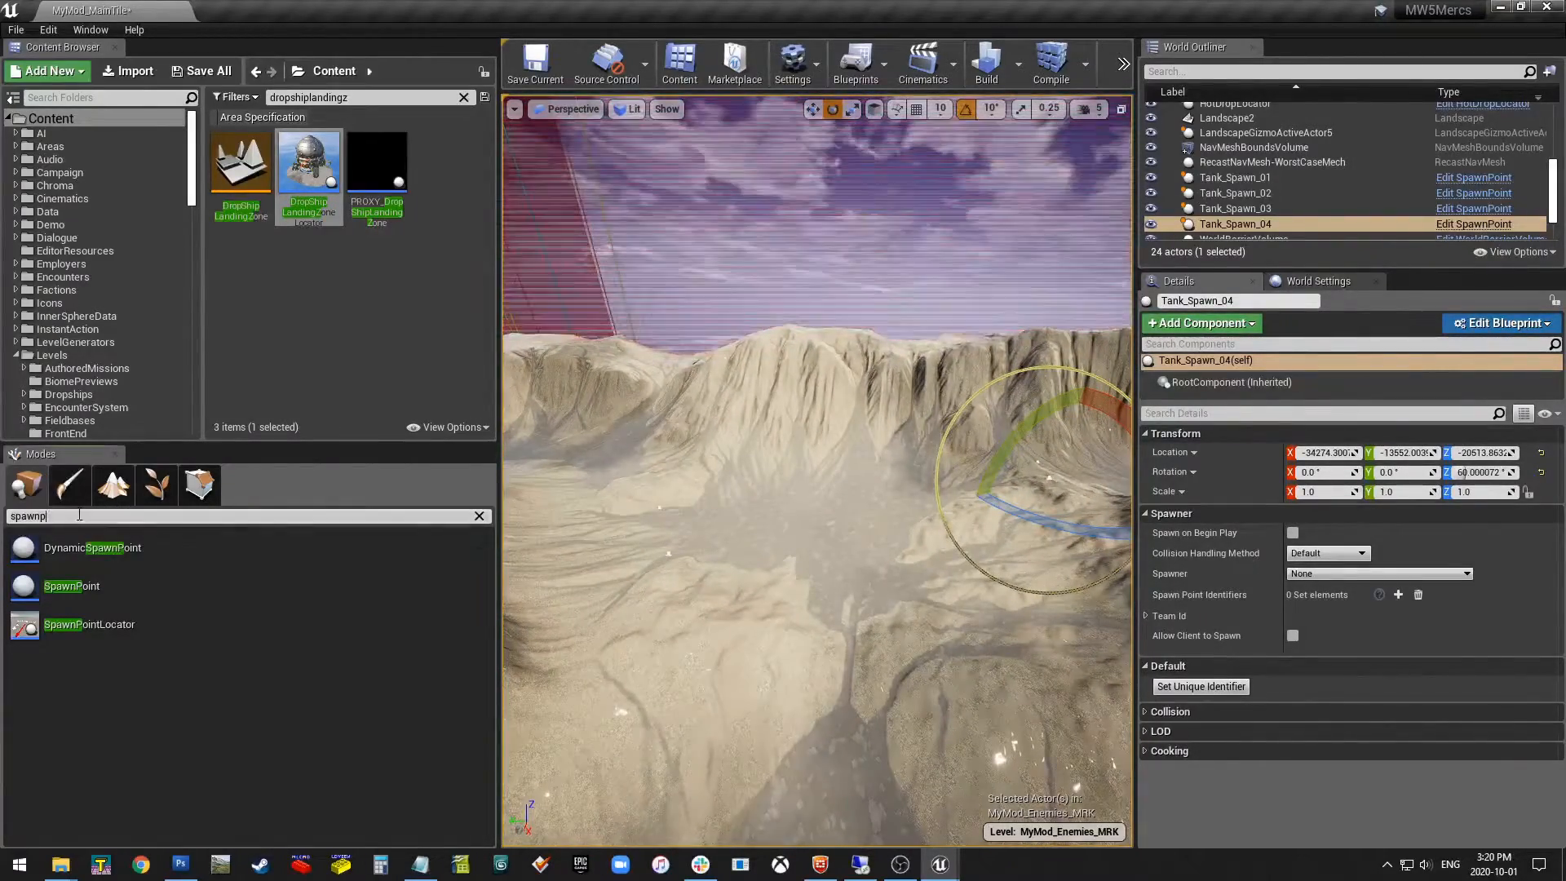
text(waveloc)
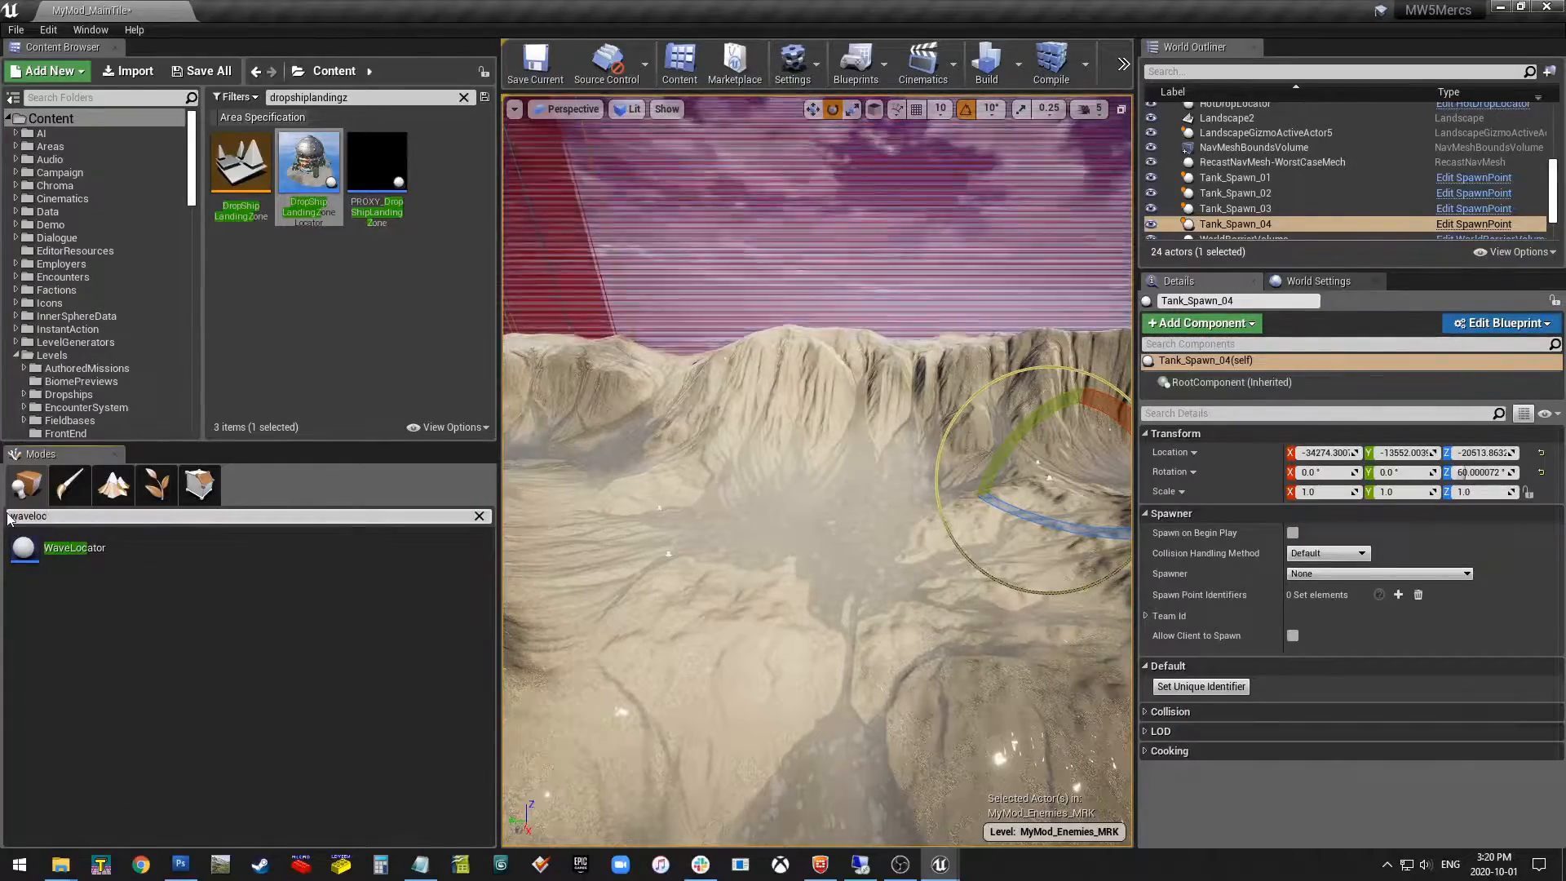
drag(98, 550, 851, 530)
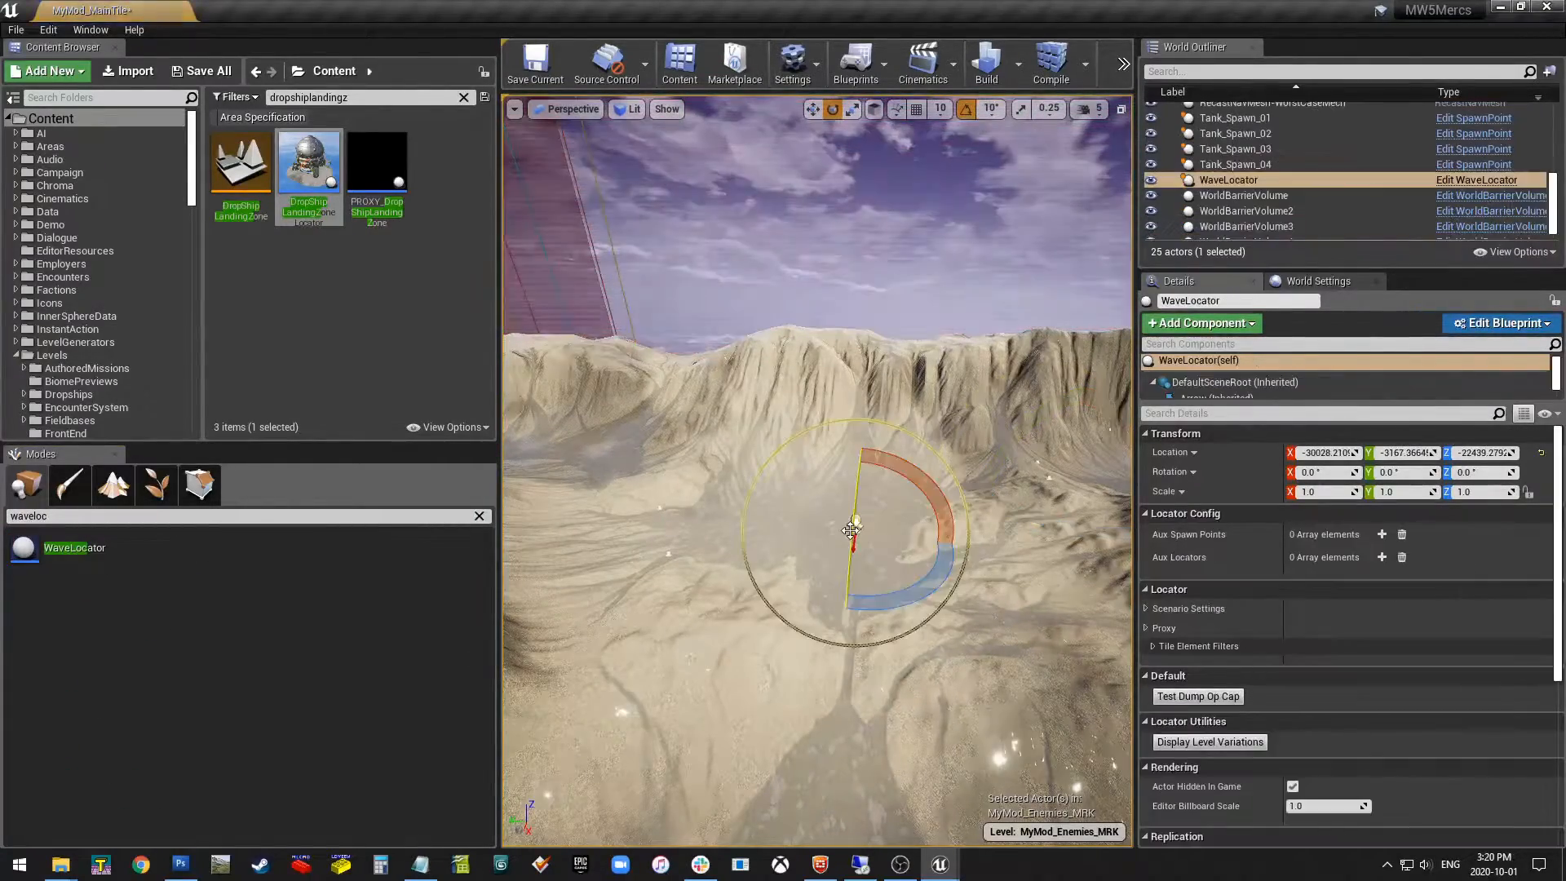
Rename the placed WaveLocator actor to Tank_WaveLocator.
right_drag(850, 563, 864, 593)
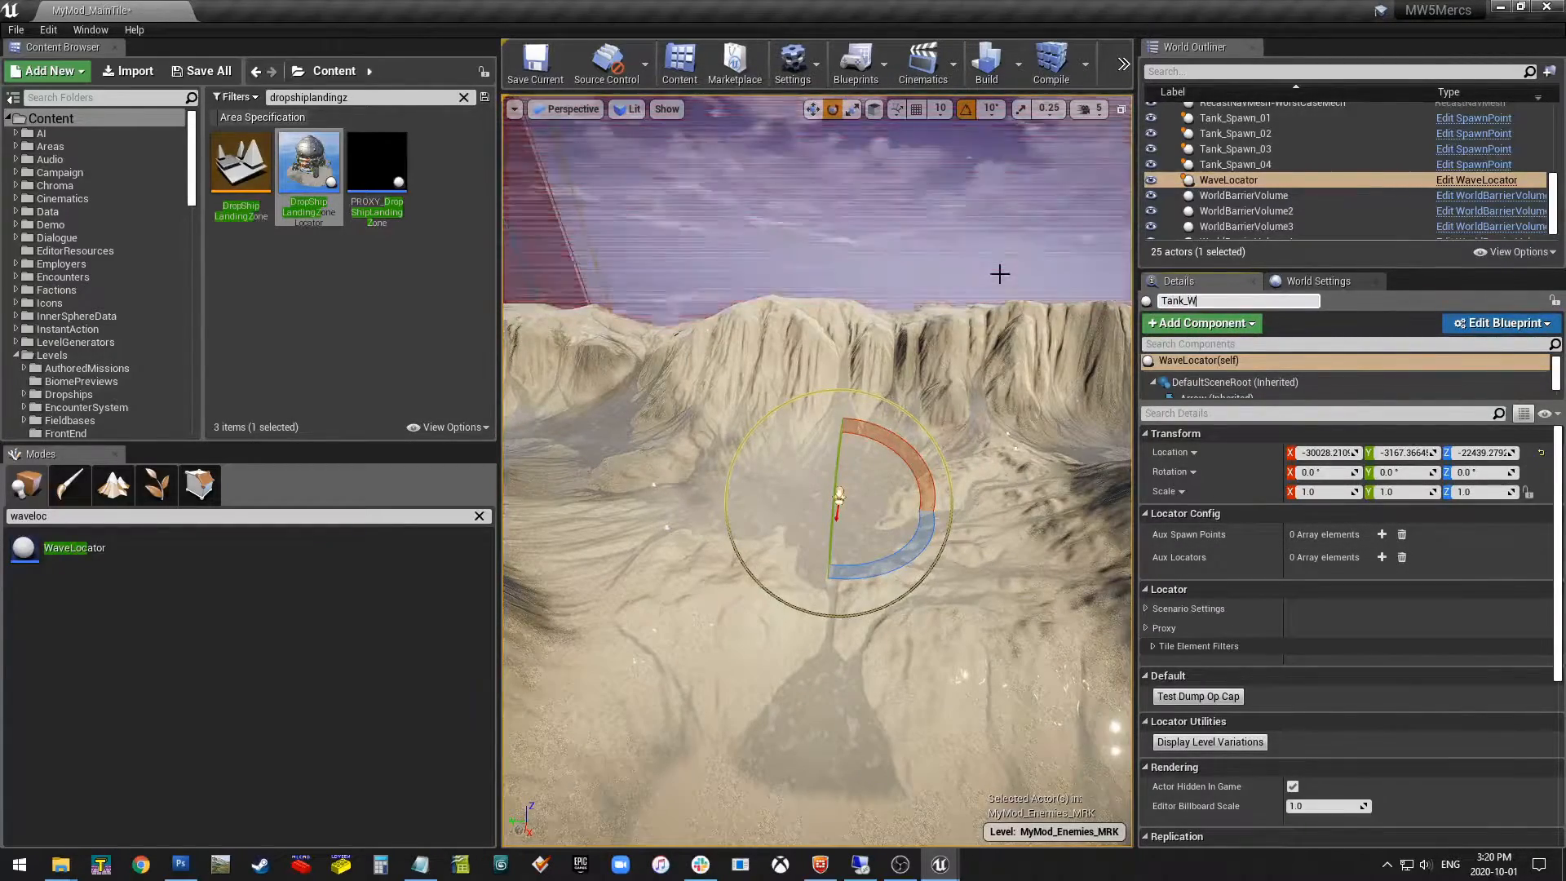
text(r)
key(Return)
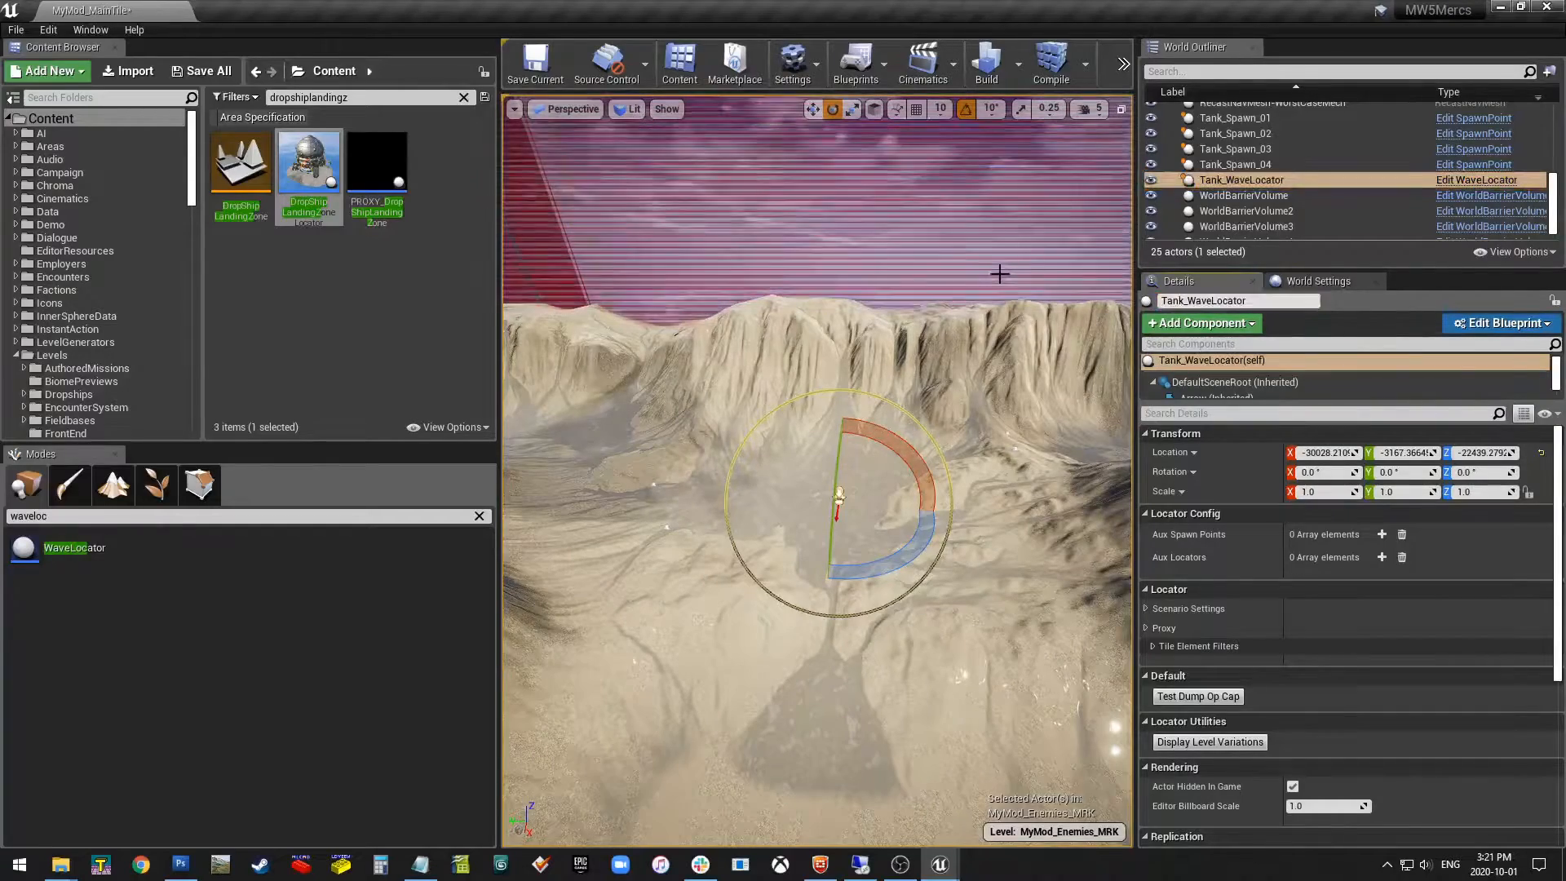
Add four elements to the Aux Spawn Points array of Tank_WaveLocator.
right_drag(936, 504, 944, 507)
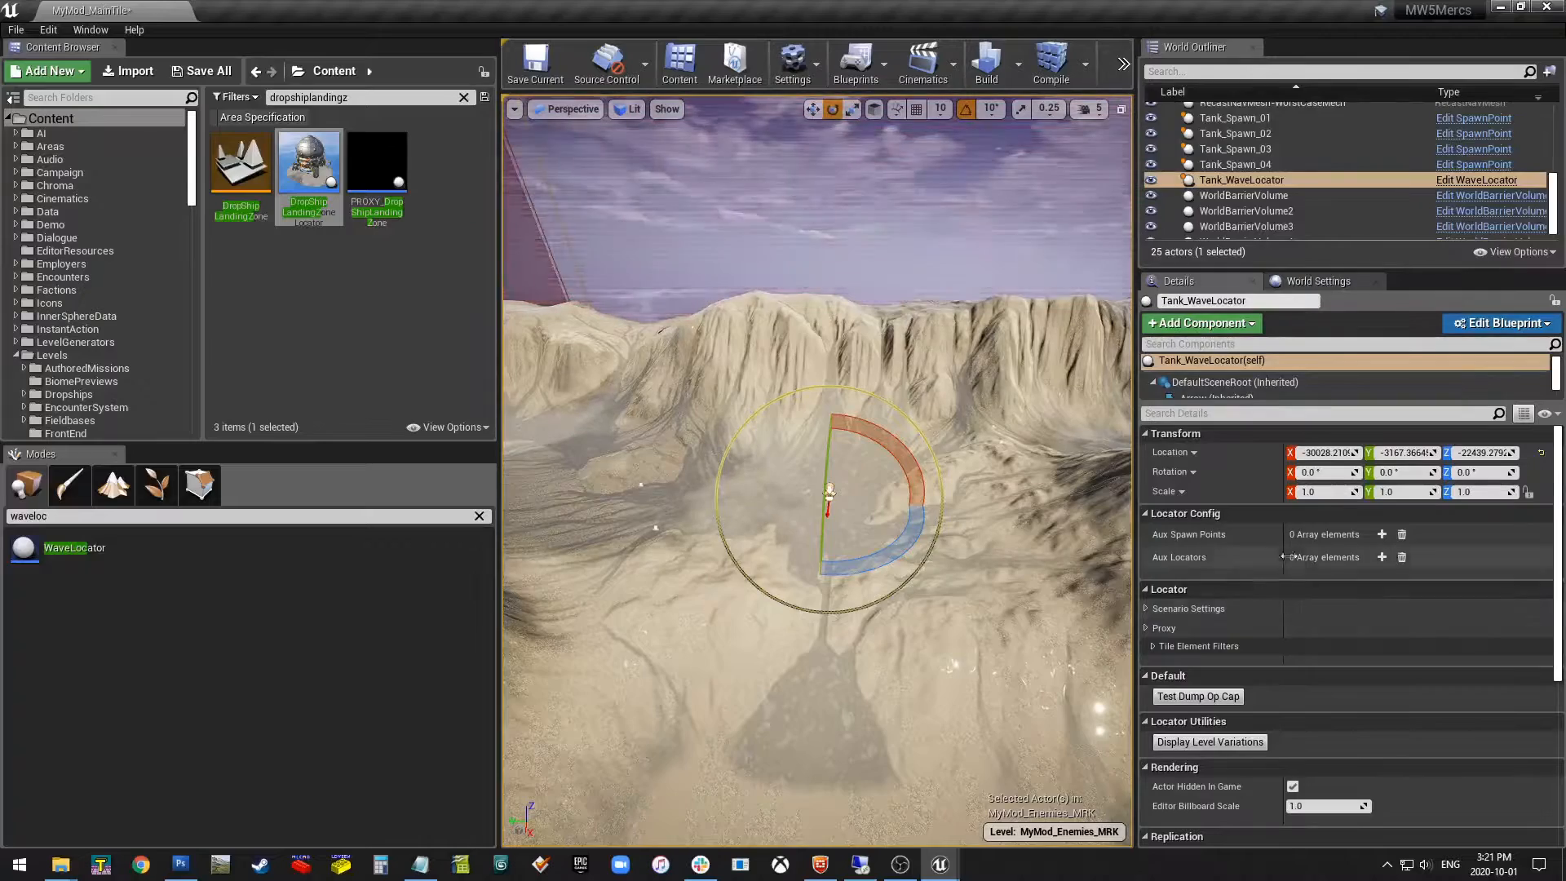
click(1381, 534)
click(1382, 534)
click(1382, 535)
click(1381, 535)
Assign Tank_Spawn_01, Tank_Spawn_02, Tank_Spawn_03 and Tank_Spawn_04 in order to Aux Spawn Points elements 0 to 3.
click(1392, 556)
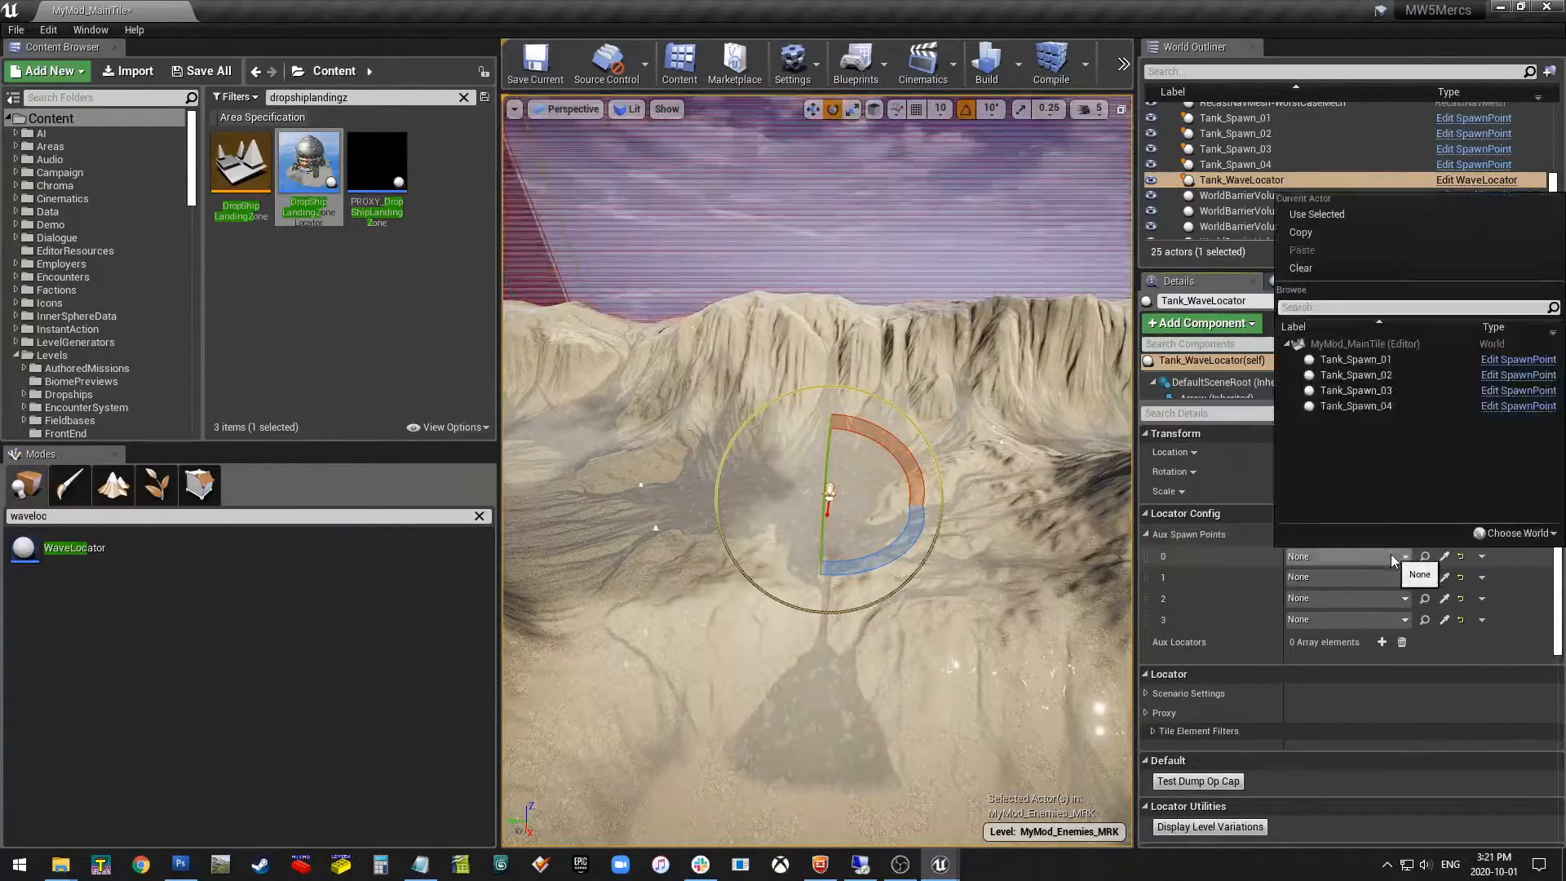
click(1356, 360)
click(1370, 578)
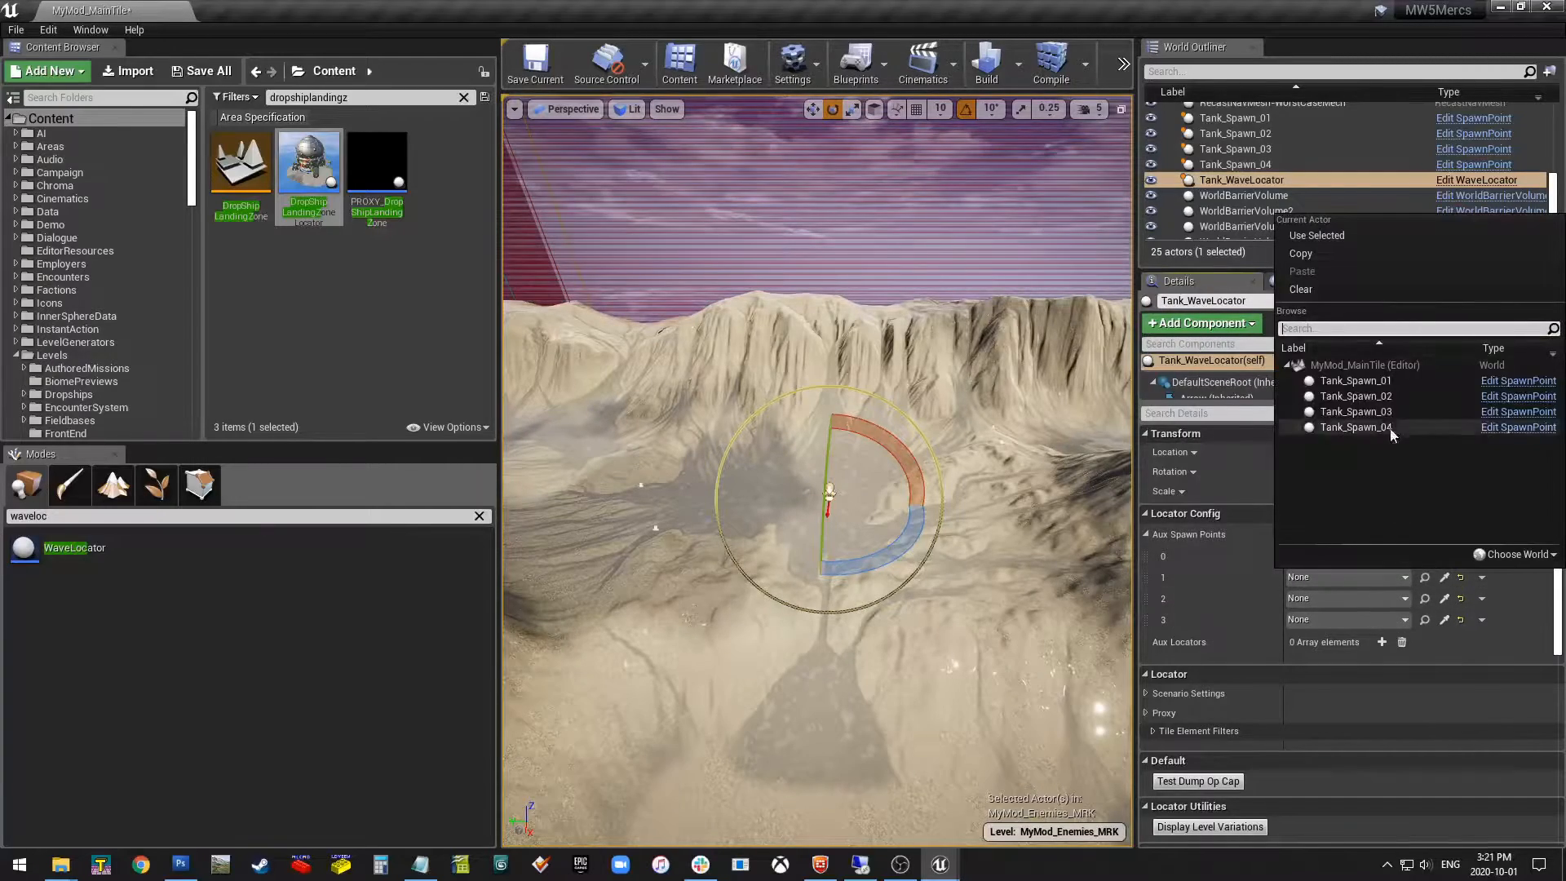
click(1358, 397)
click(1366, 600)
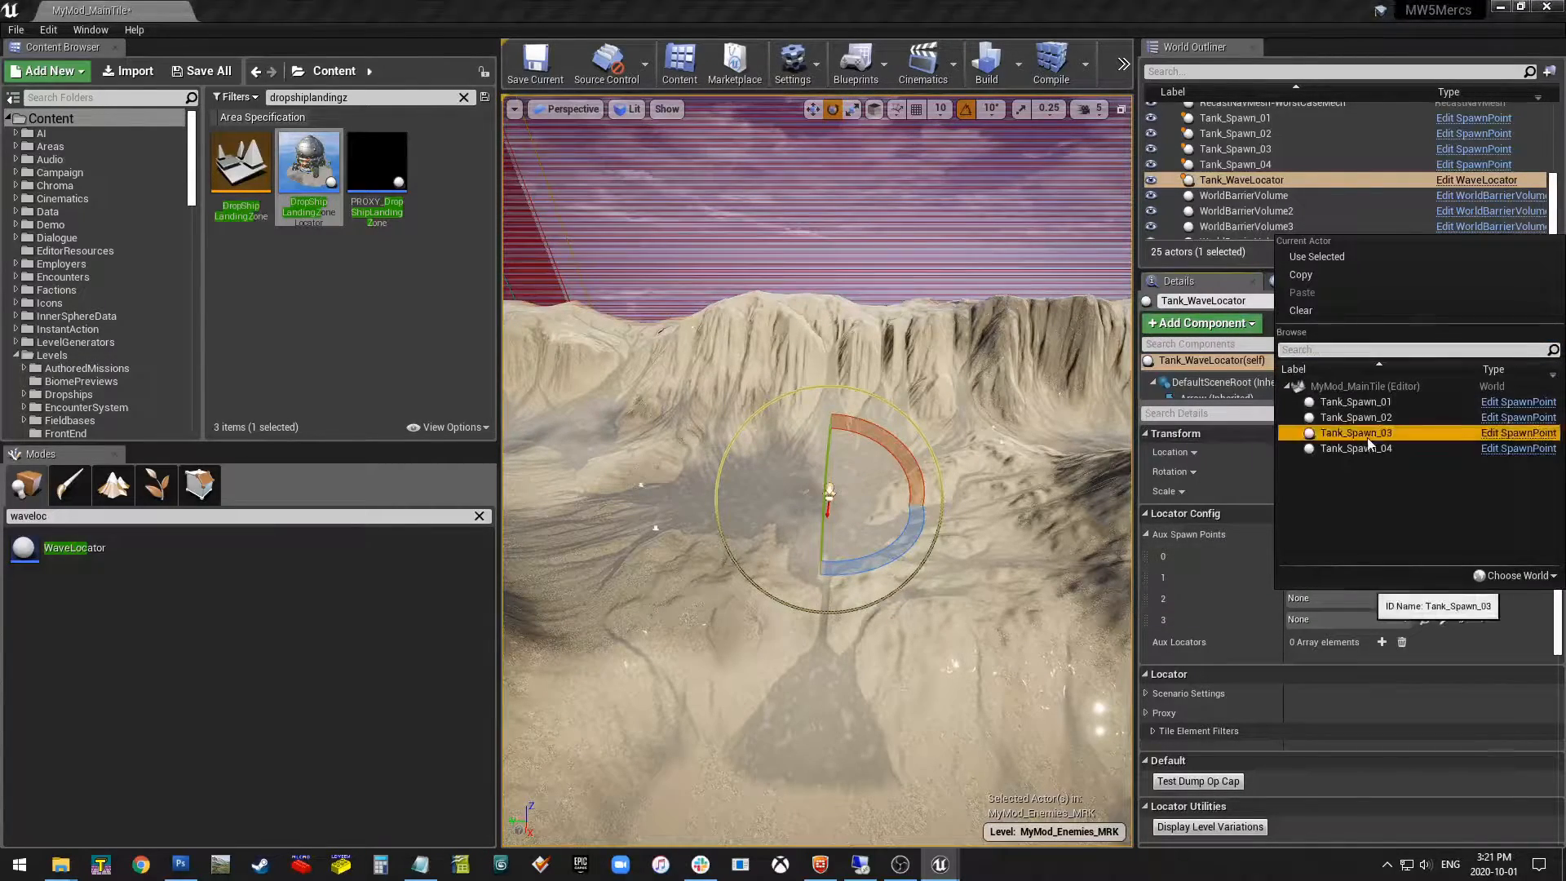
click(1355, 432)
click(1372, 620)
click(1356, 470)
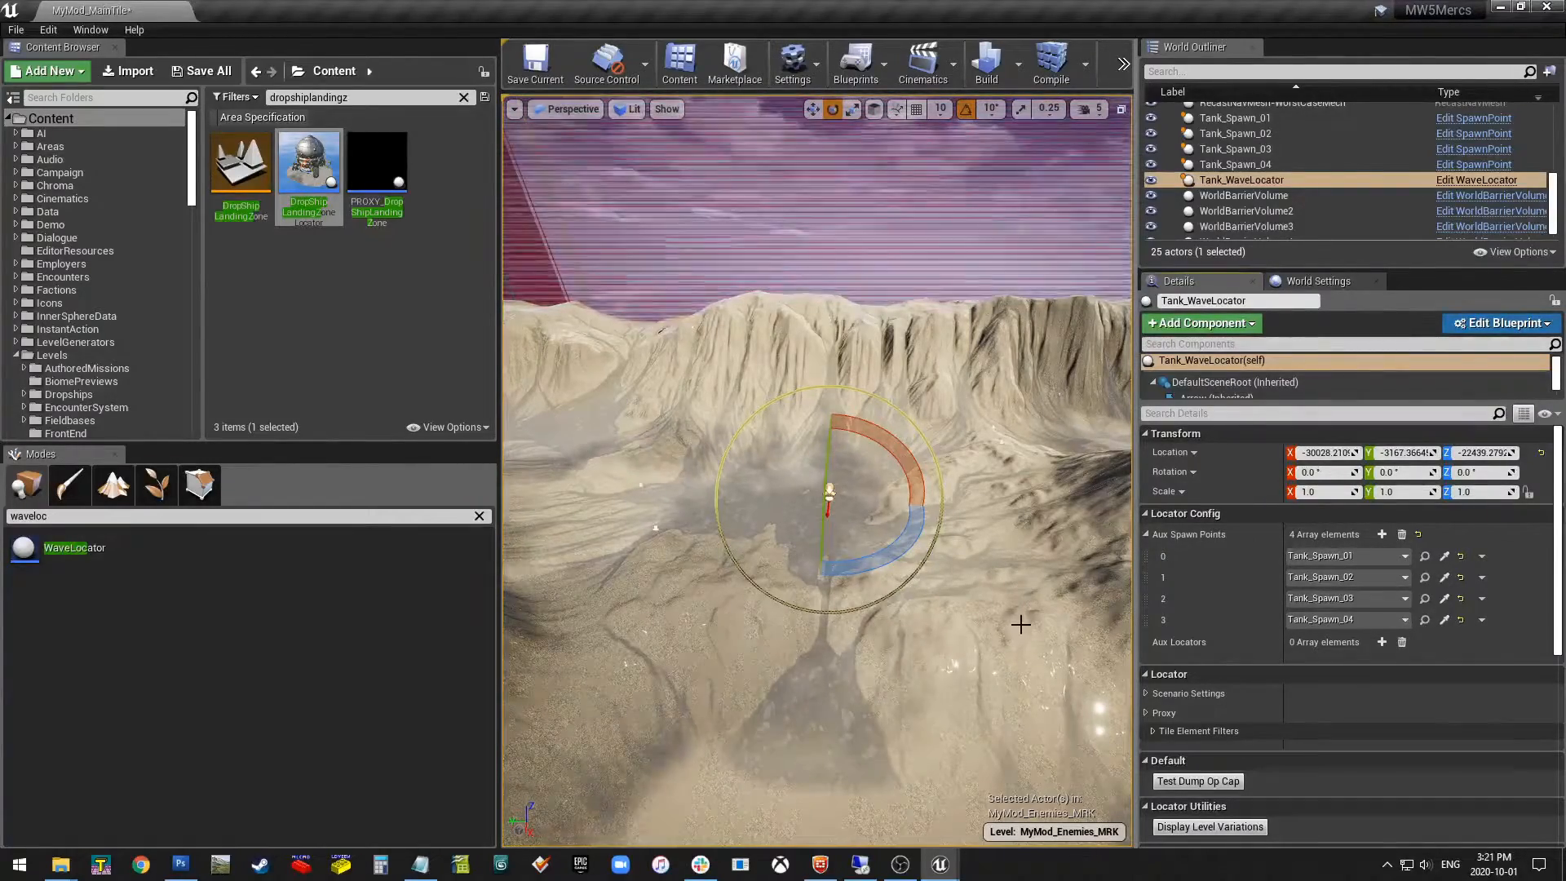
Set the Spawner of Tank_Spawn_01 and of Tank_Spawn_02 to Spawner_Tank.
alt+drag(874, 636, 919, 365)
alt+drag(920, 473, 910, 480)
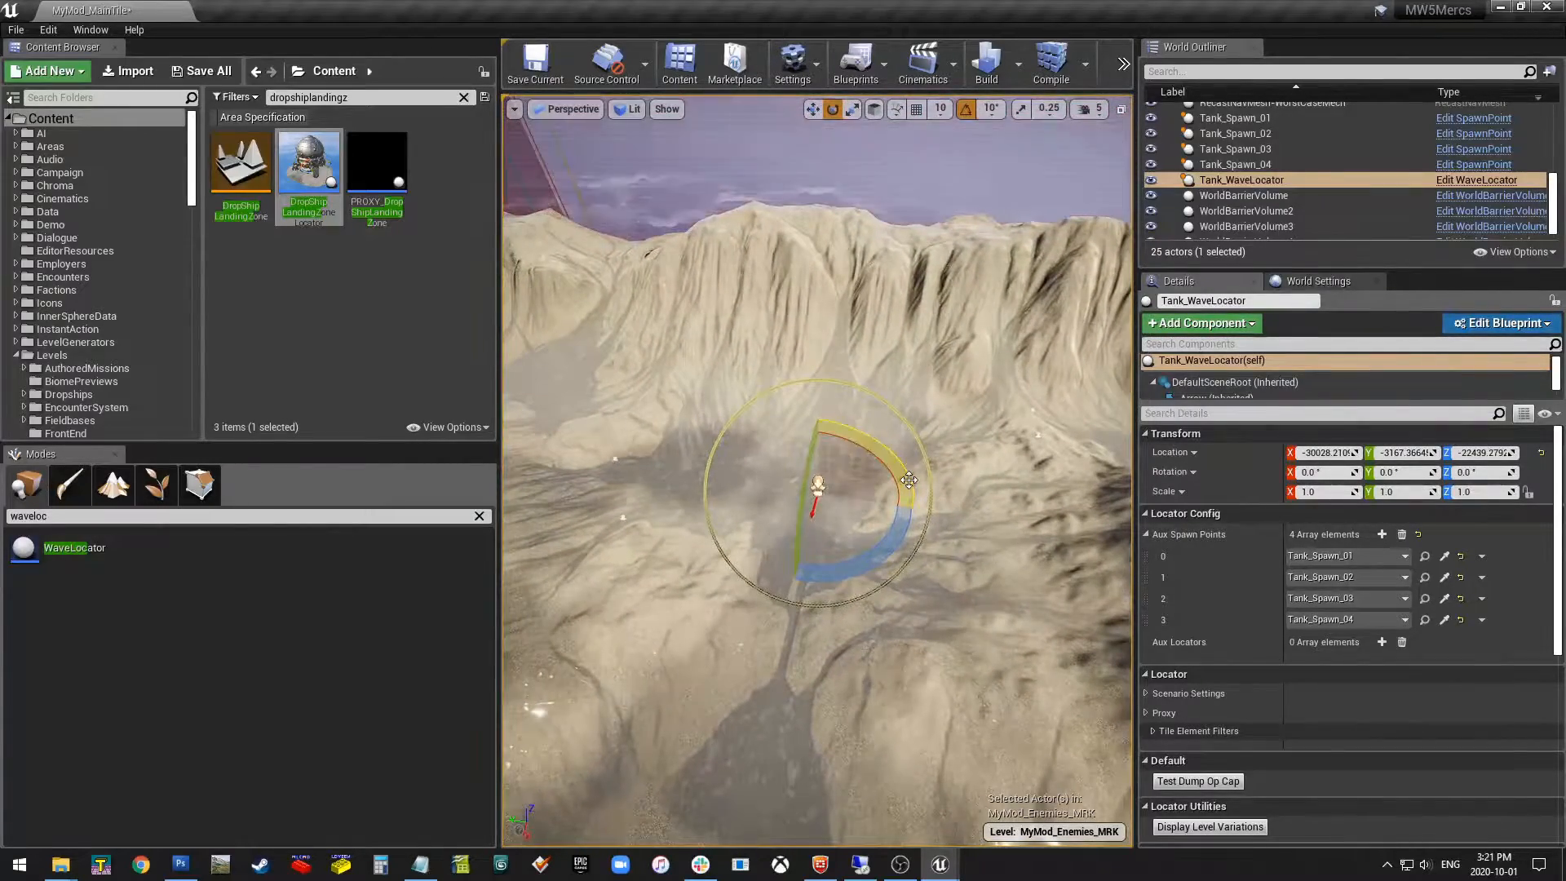
click(1280, 120)
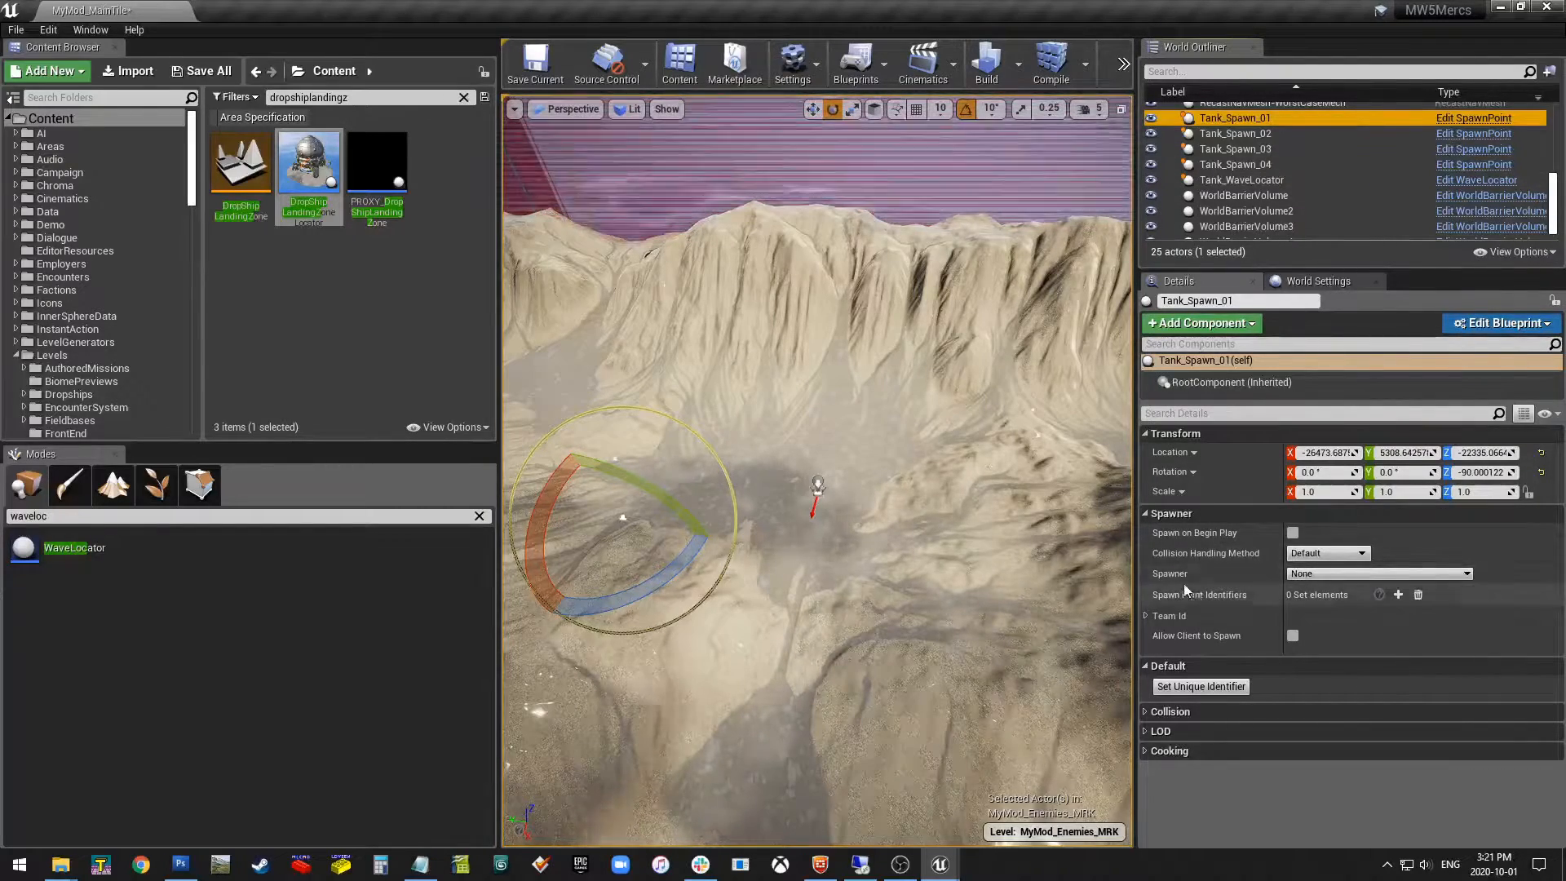
click(1313, 572)
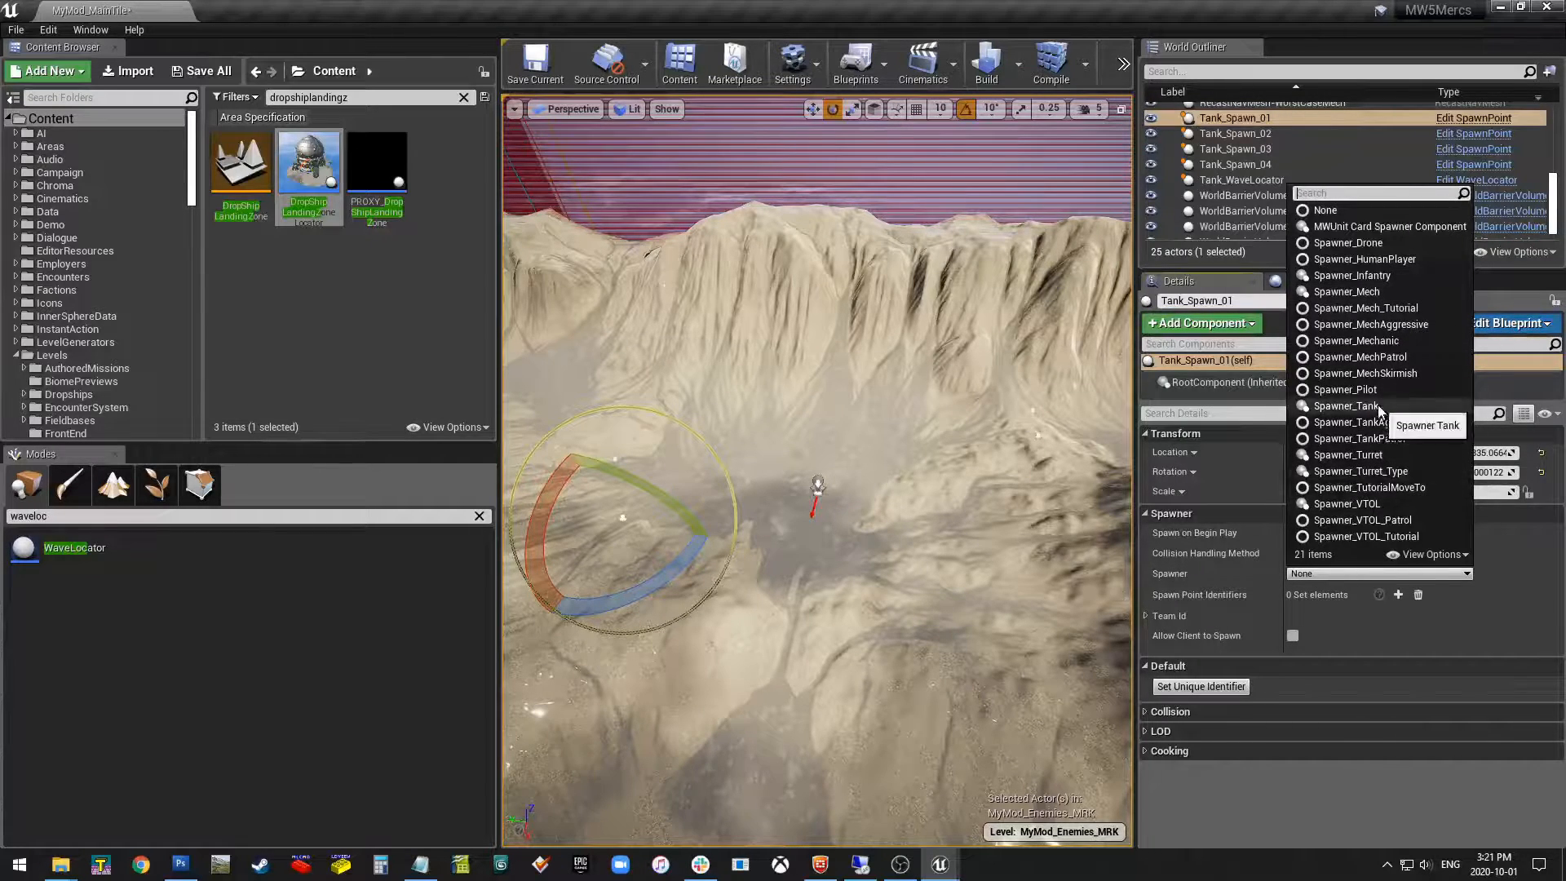
click(1345, 406)
click(1256, 133)
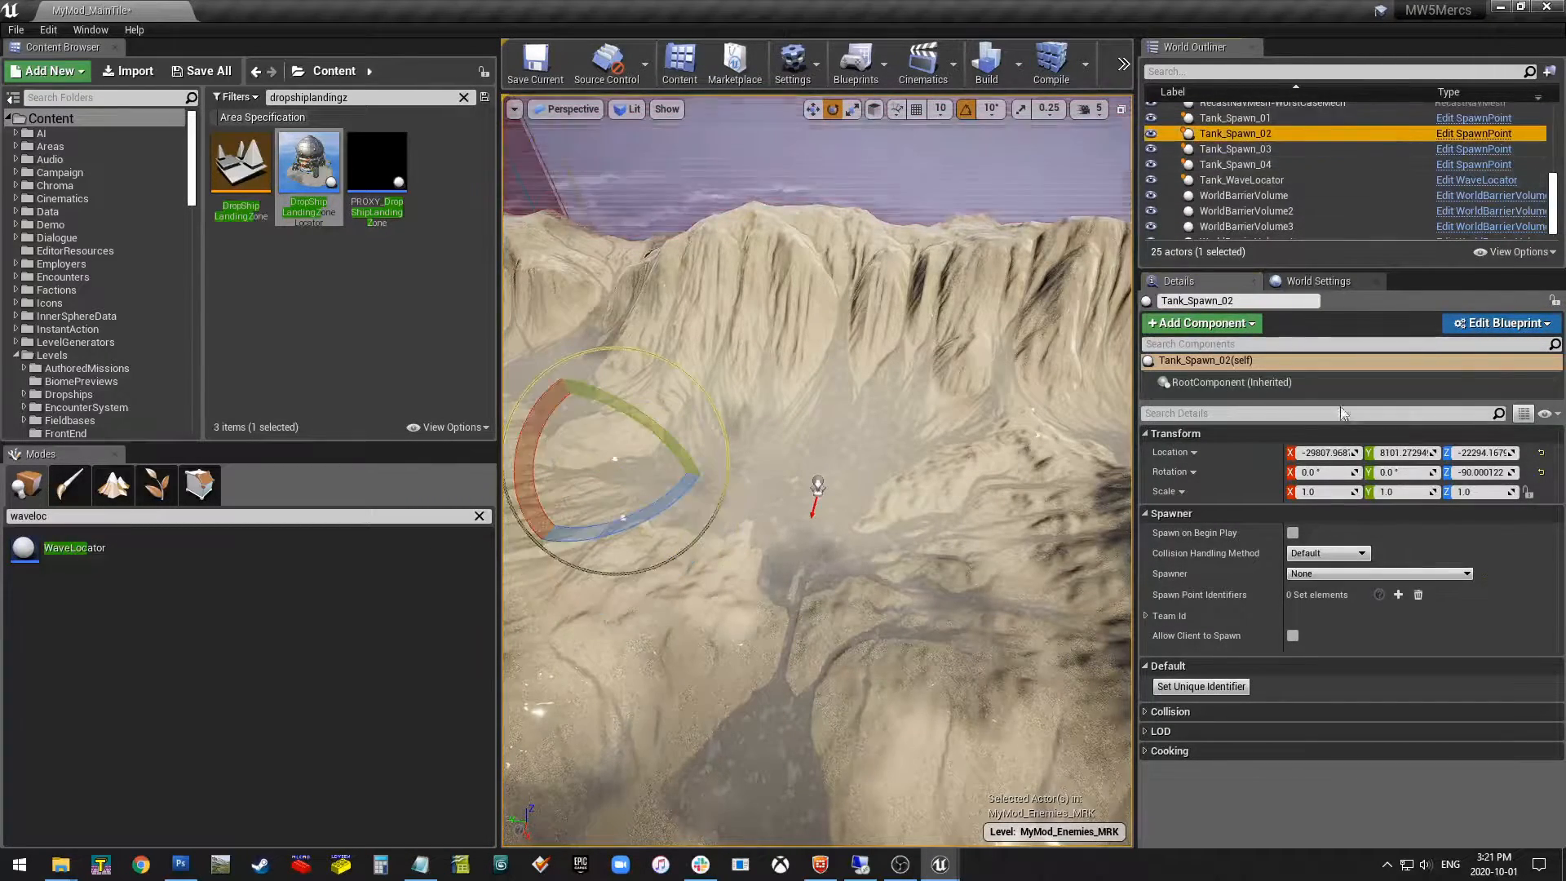
click(1337, 574)
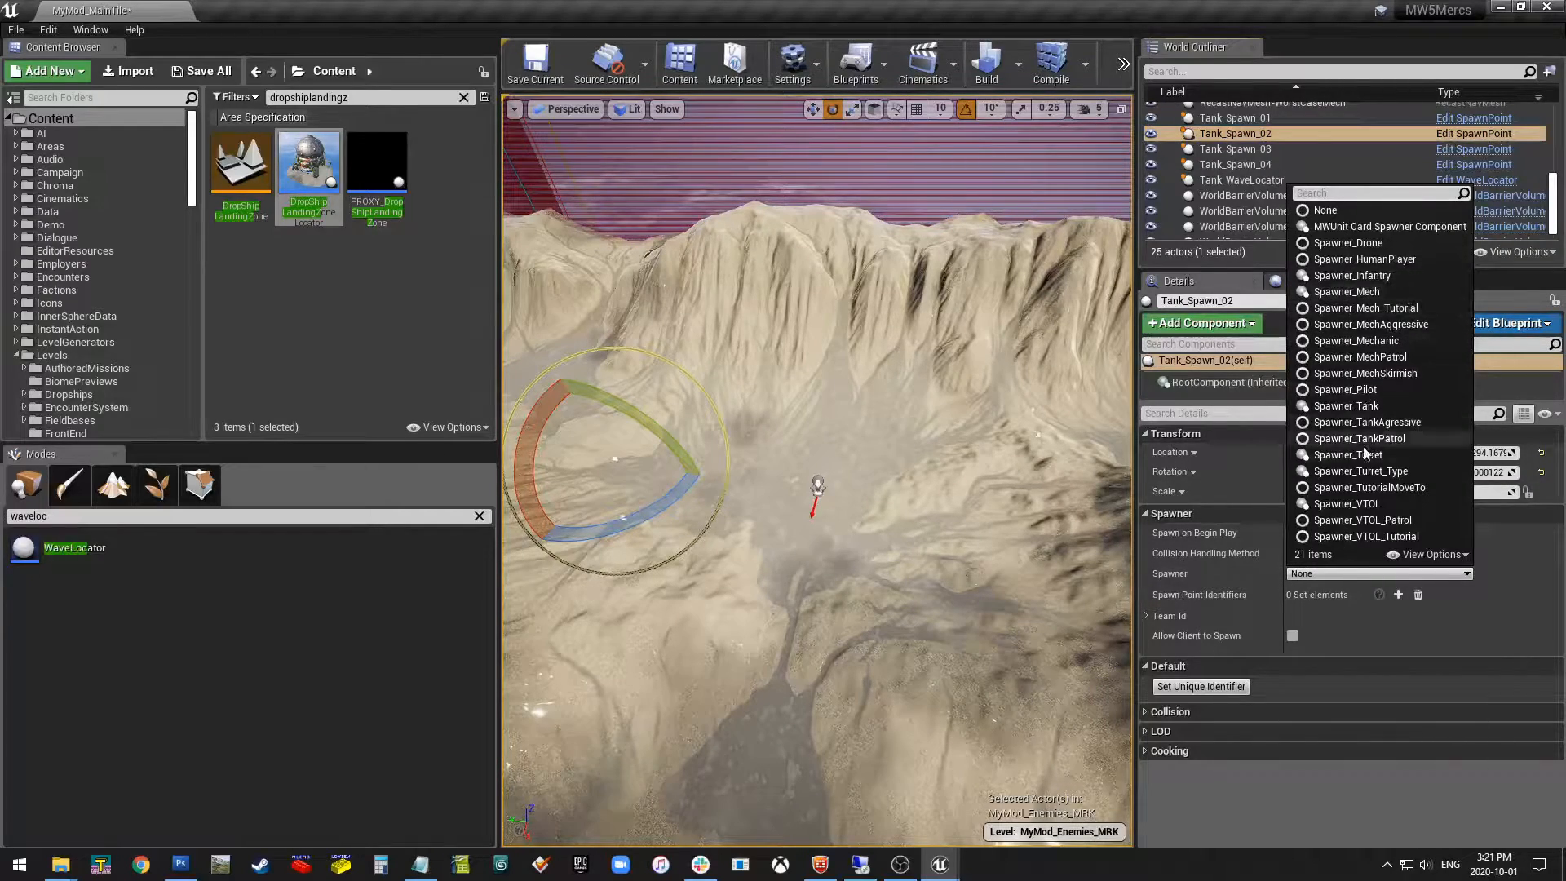
click(1370, 407)
Set the Spawner of Tank_Spawn_03 and Tank_Spawn_04 together to Spawner_Tank, and check the Spawner setting on the individual spawn points.
click(1276, 149)
shift+click(1263, 165)
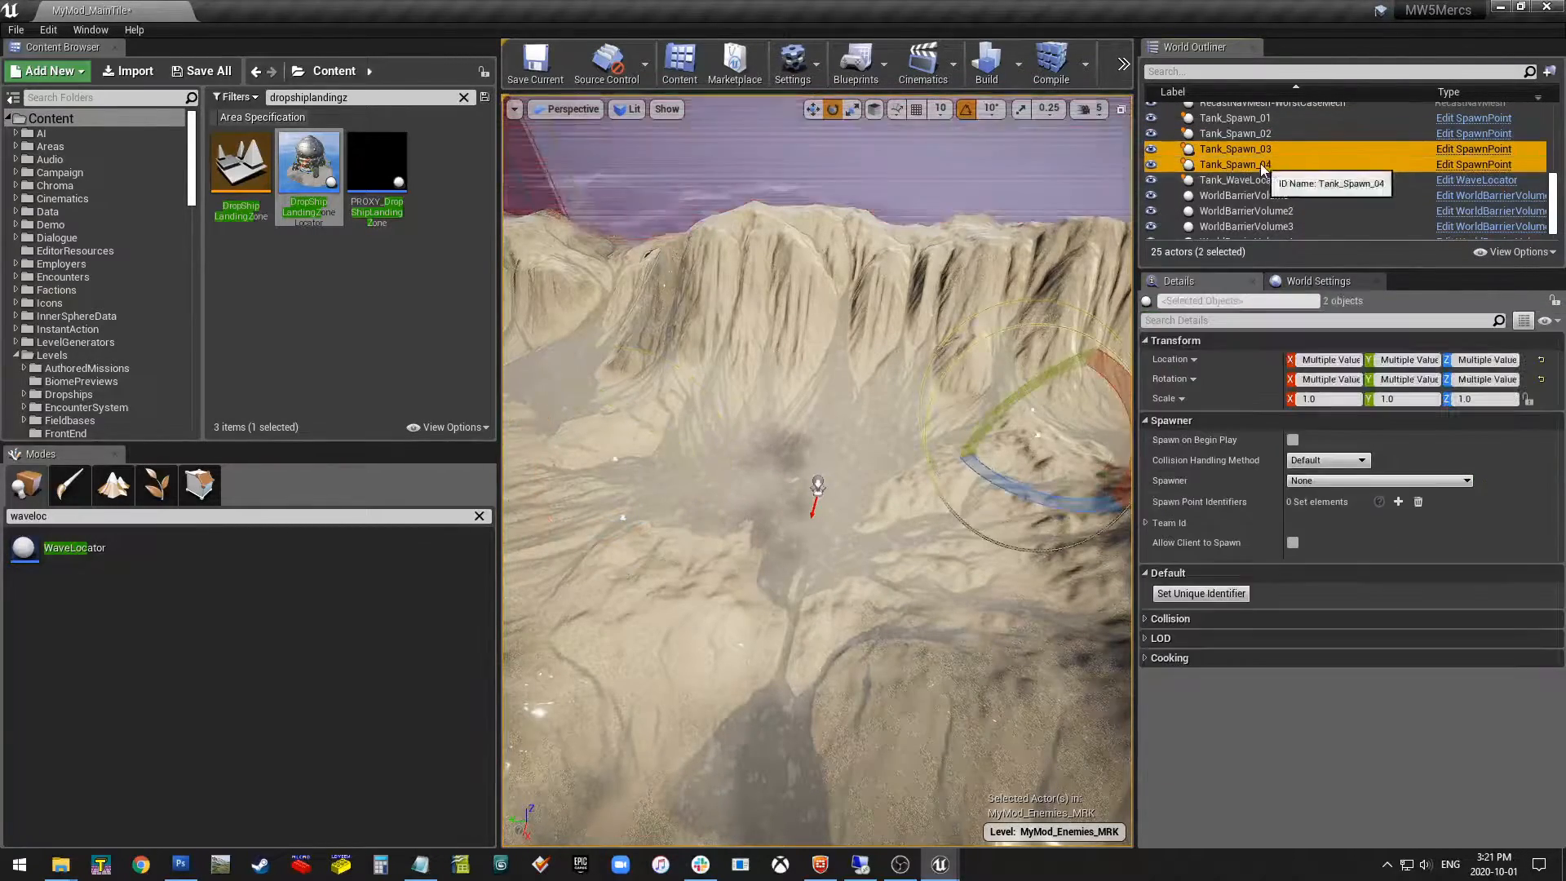
click(1354, 481)
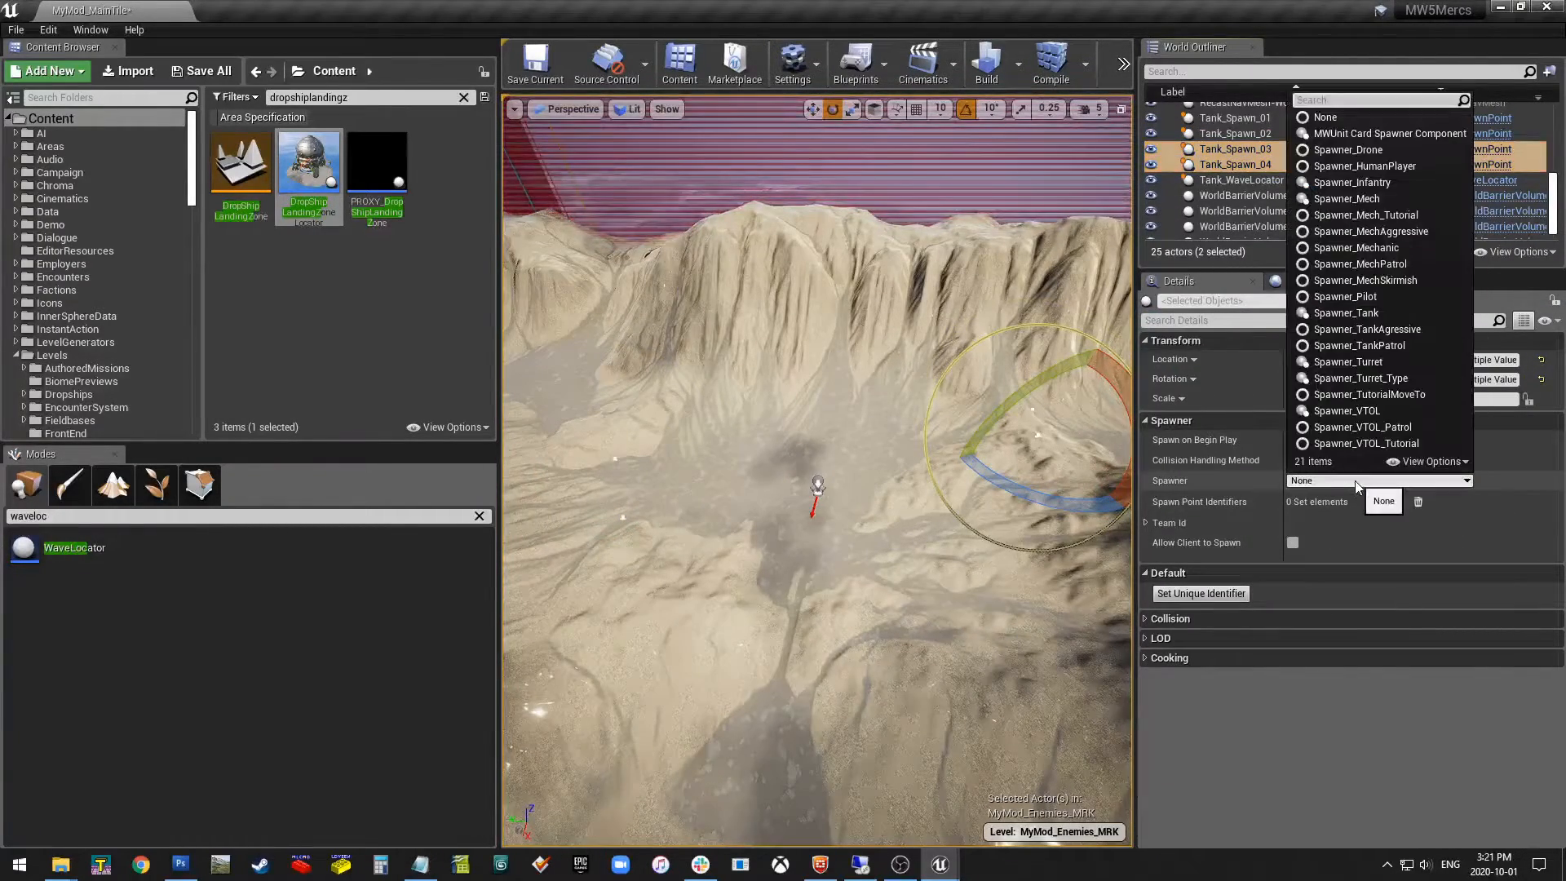
click(1360, 313)
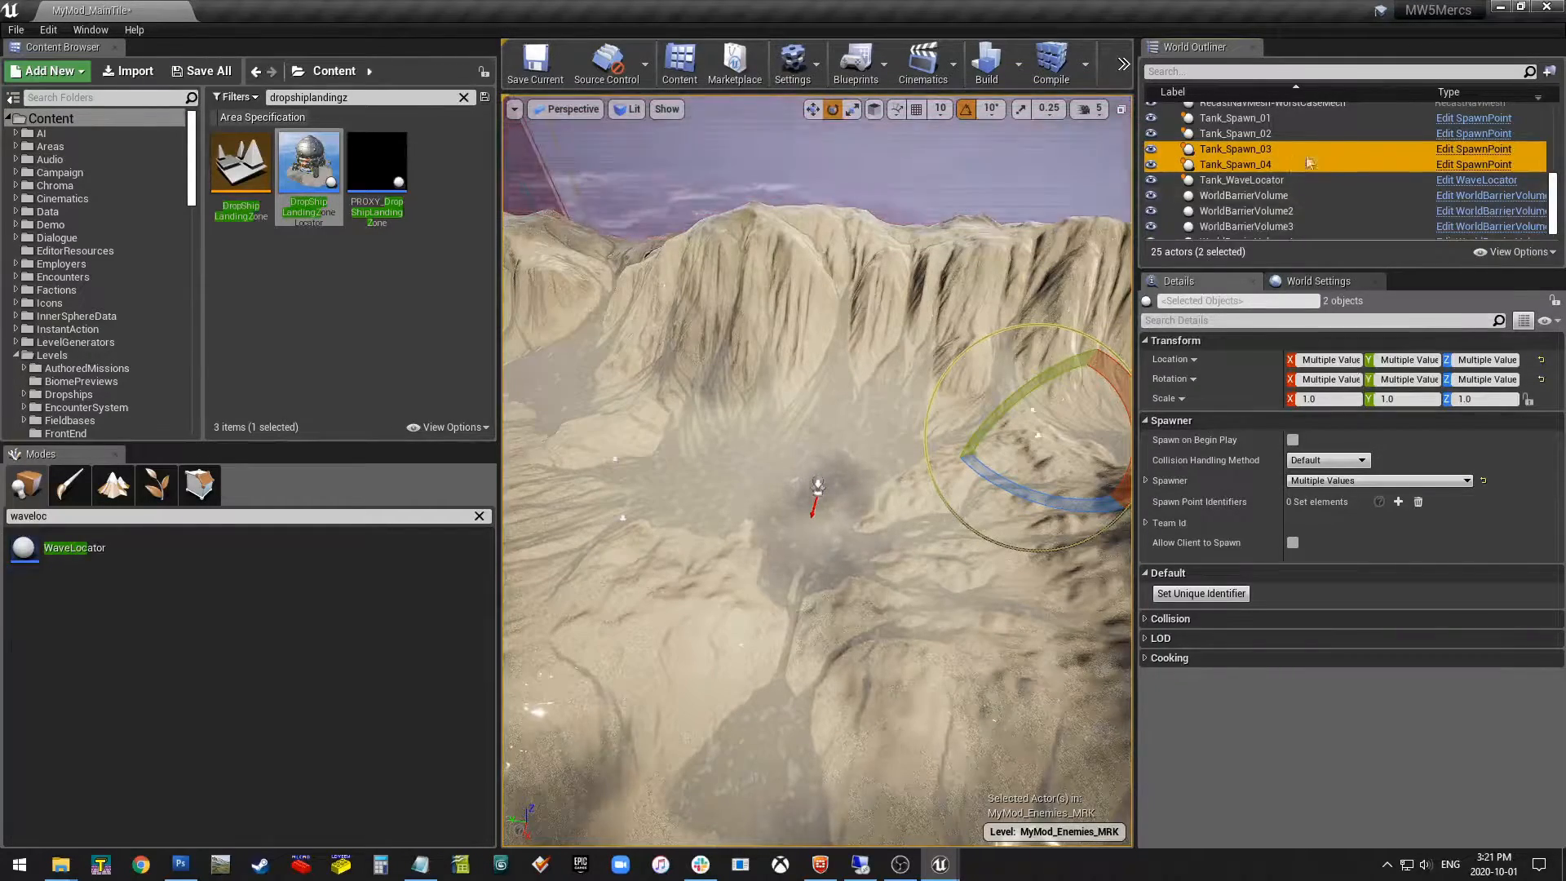
ctrl+click(1277, 148)
click(1275, 148)
click(1274, 132)
click(1272, 117)
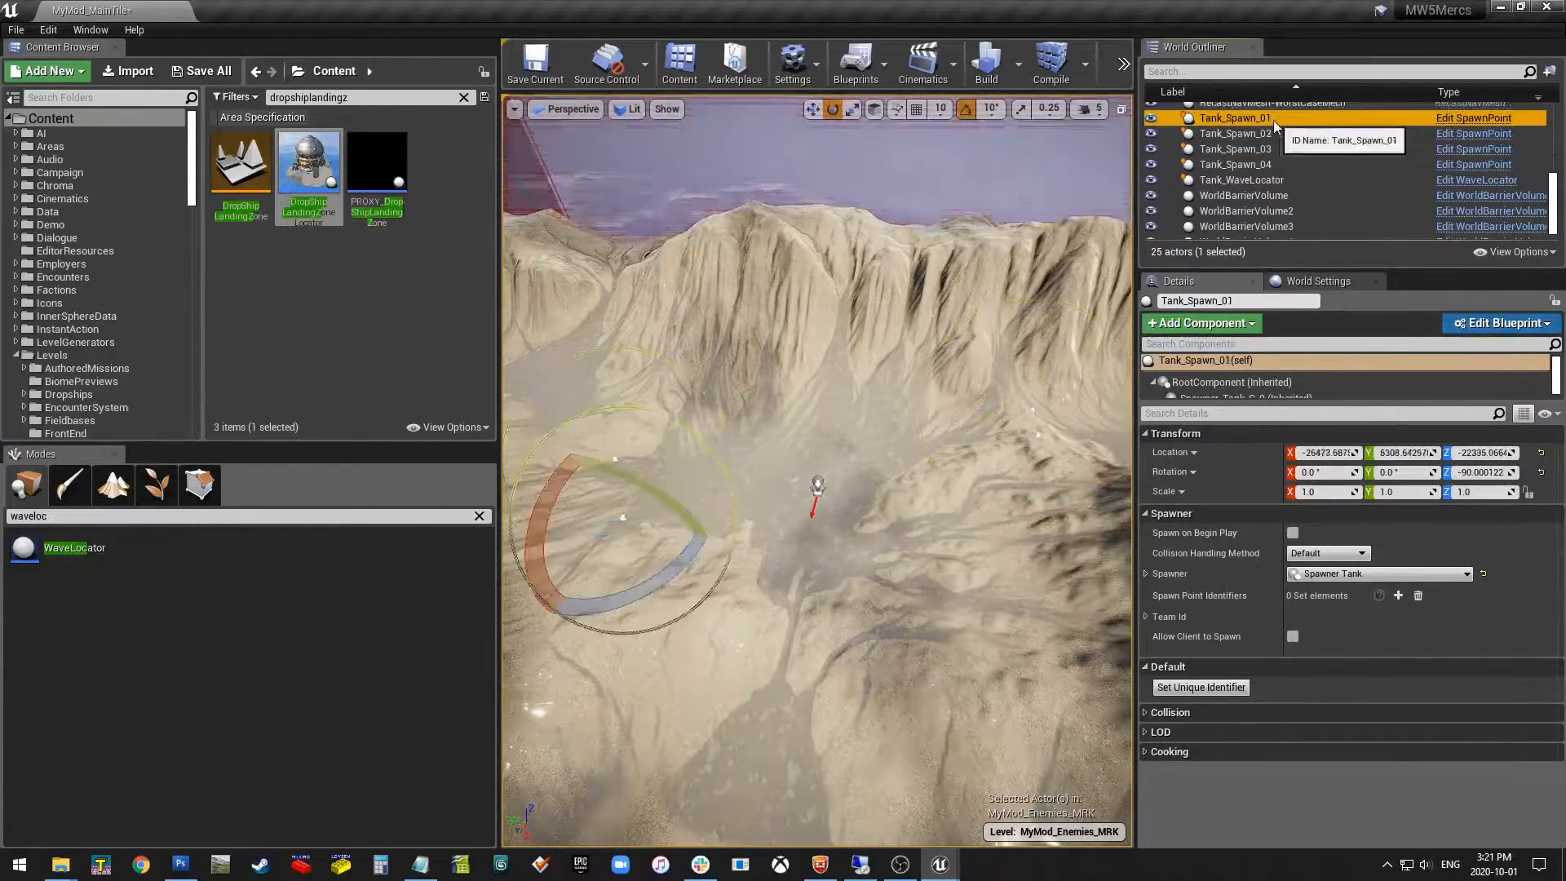
Save the level with the configured tank spawn points and wave locator.
scroll(989, 398, down, 6)
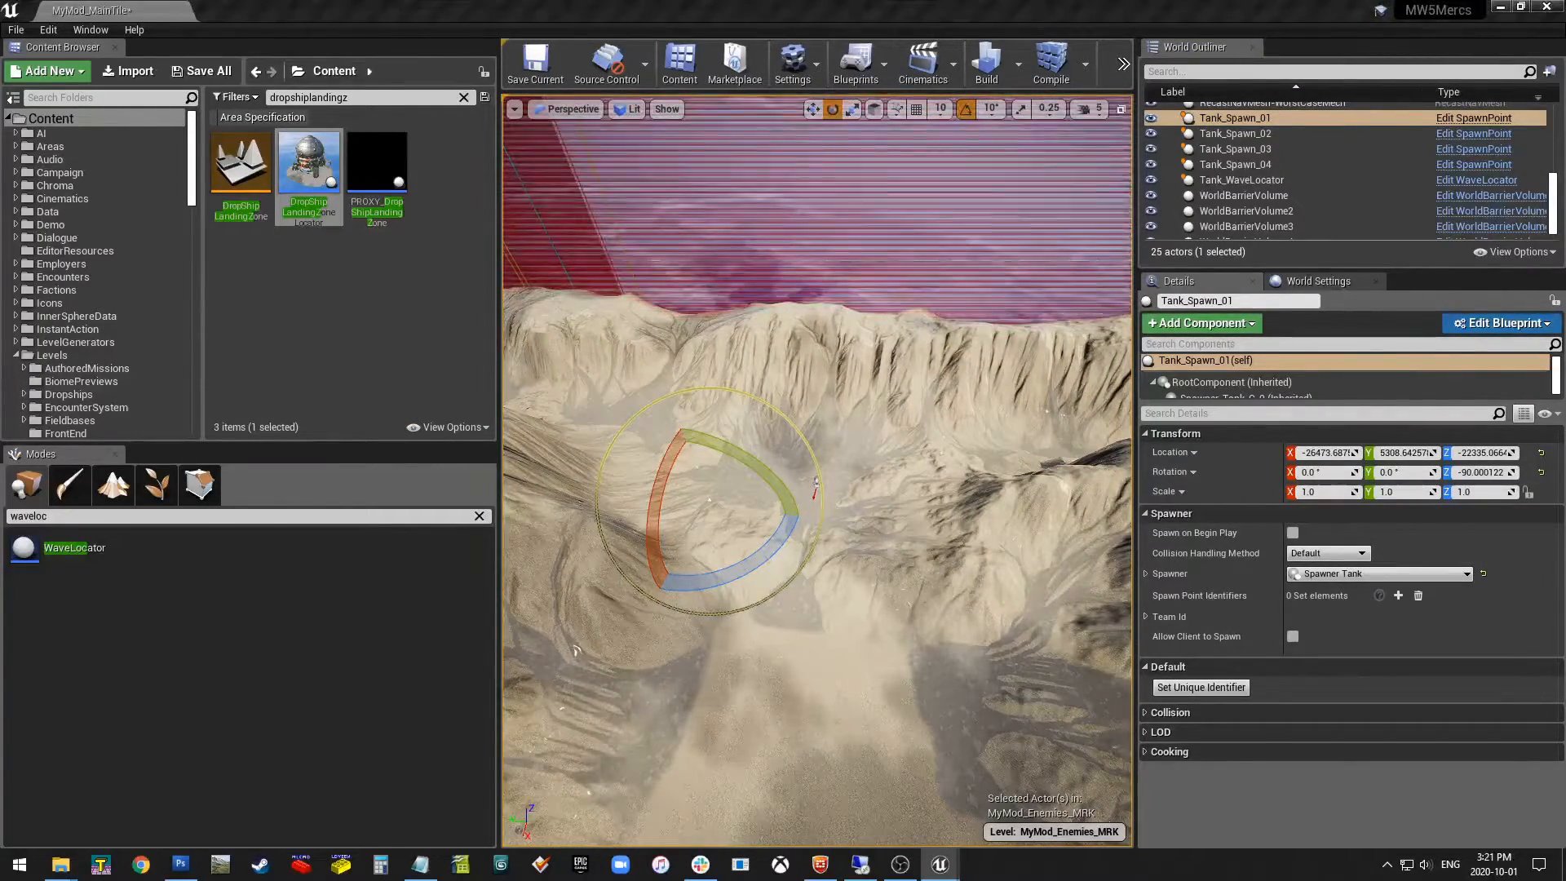
key(ctrl+s)
right_drag(884, 674, 1085, 742)
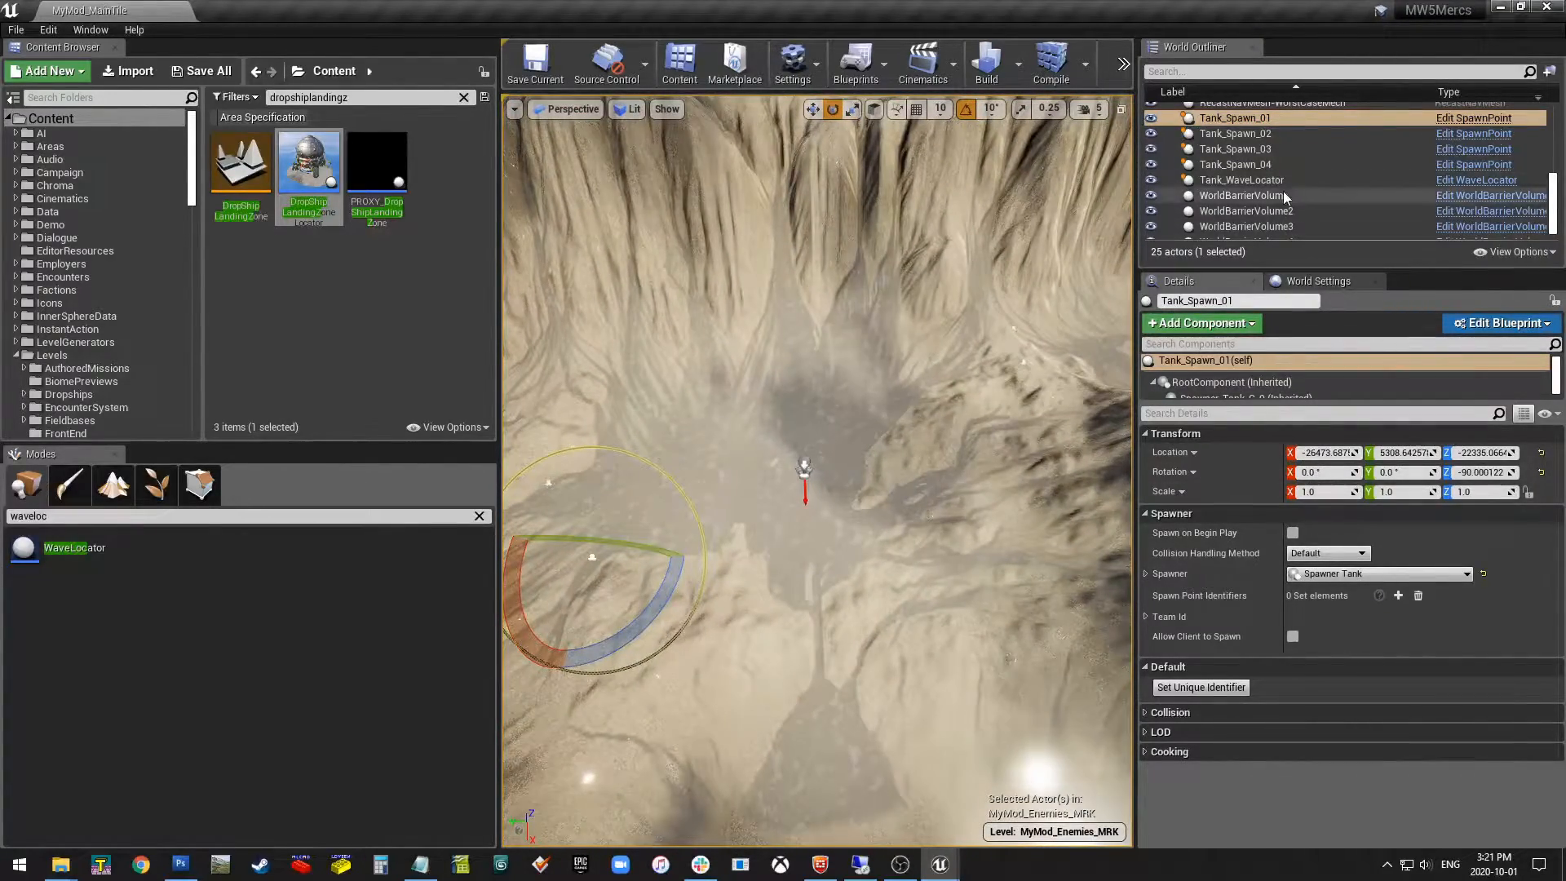
Add a Locators entry to the default configuration of Enemies_ConfigurationController and assign Tank_WaveLocator to it.
scroll(1282, 194, up, 5)
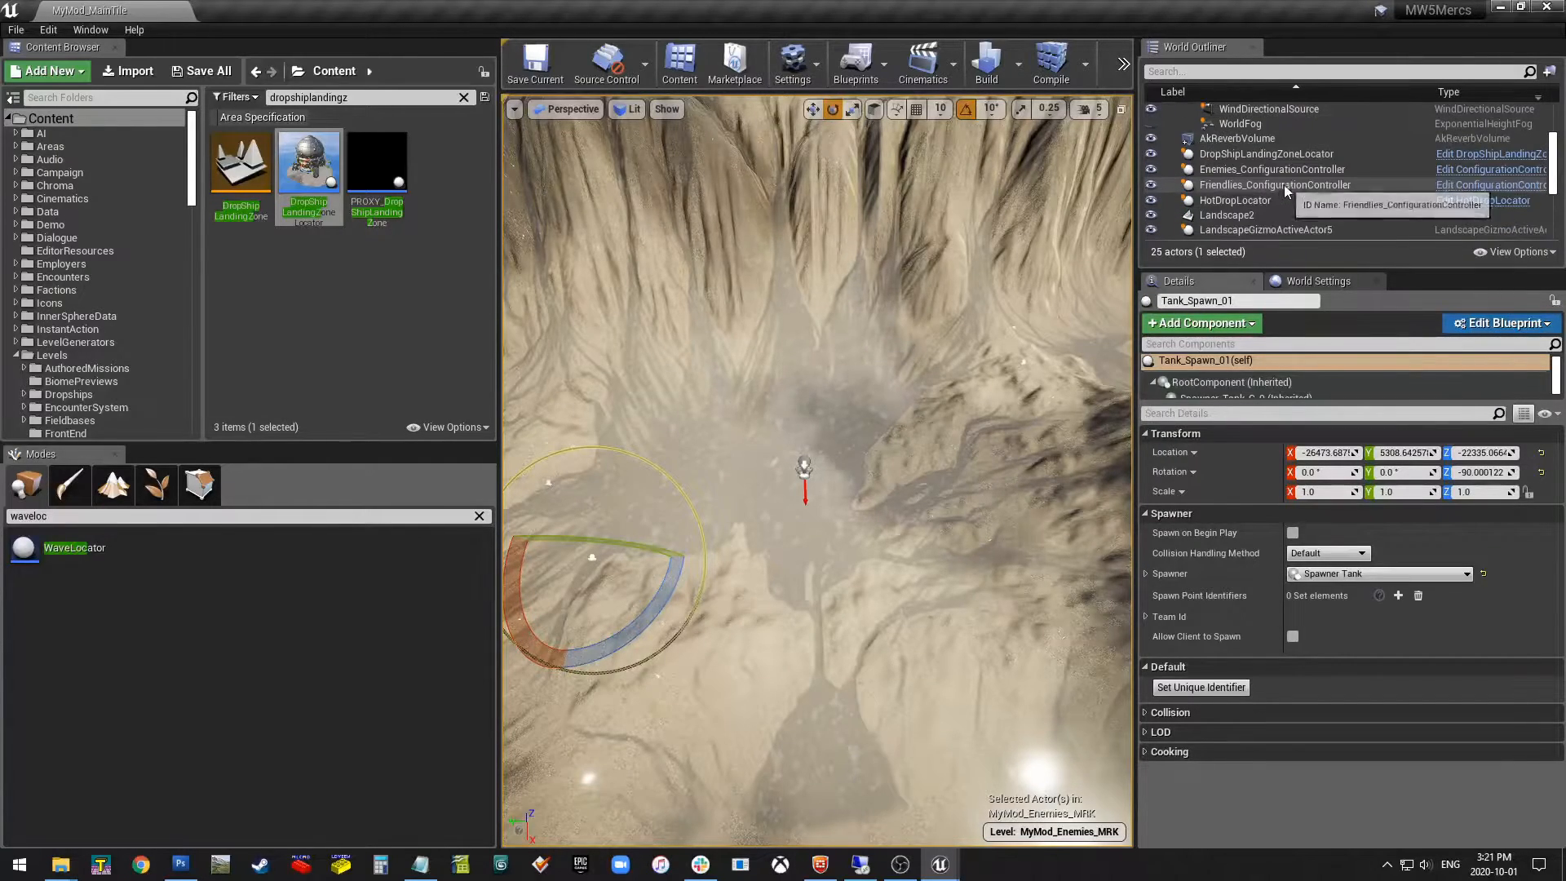
click(1276, 170)
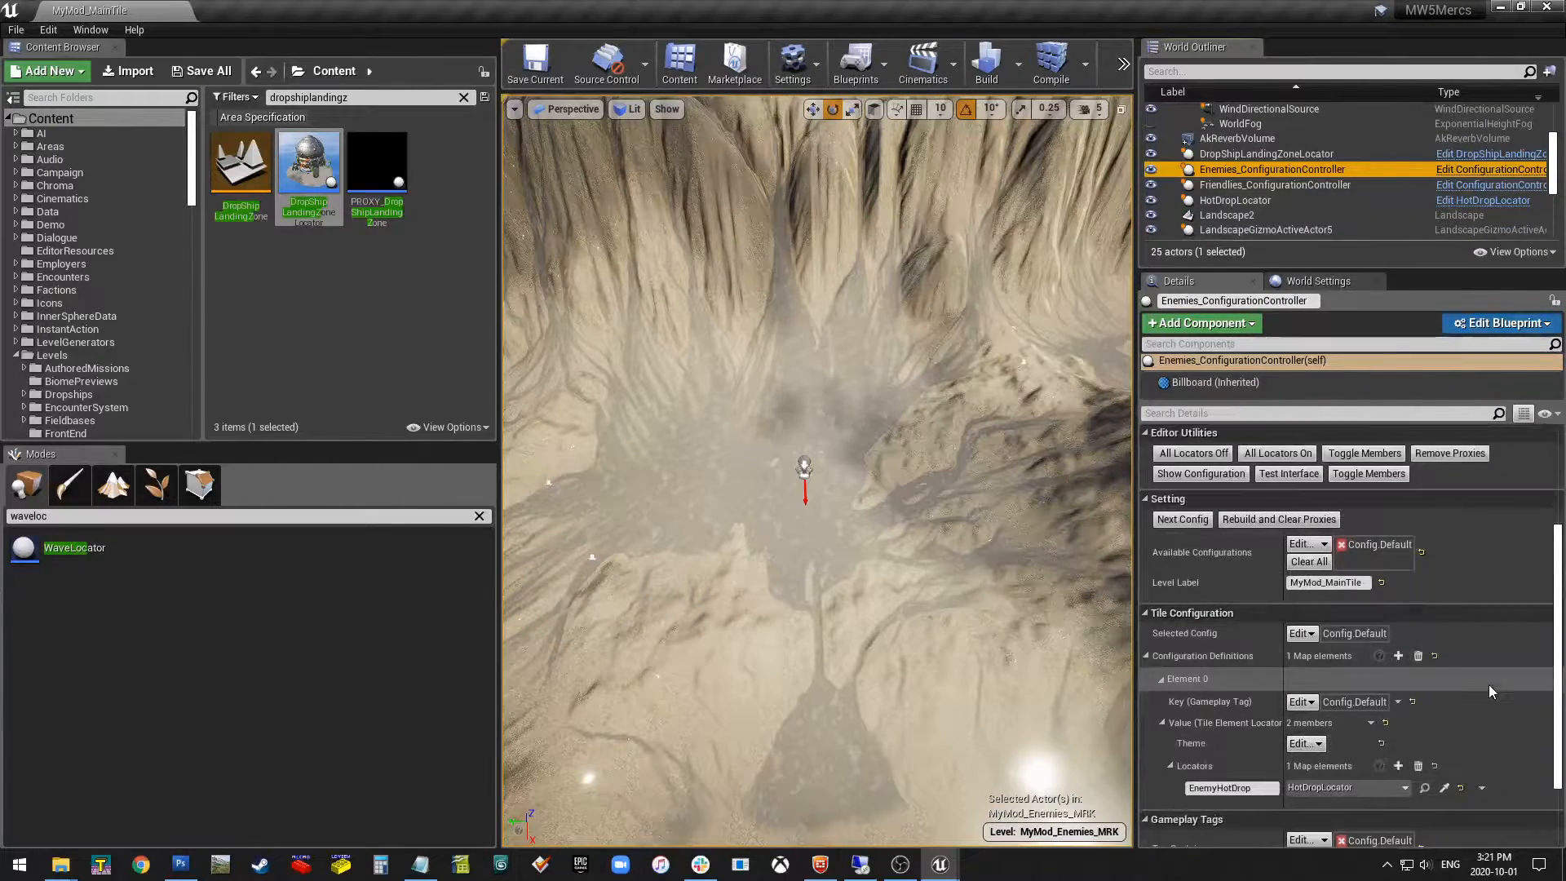
click(1397, 766)
scroll(1378, 734, down, 3)
click(1345, 695)
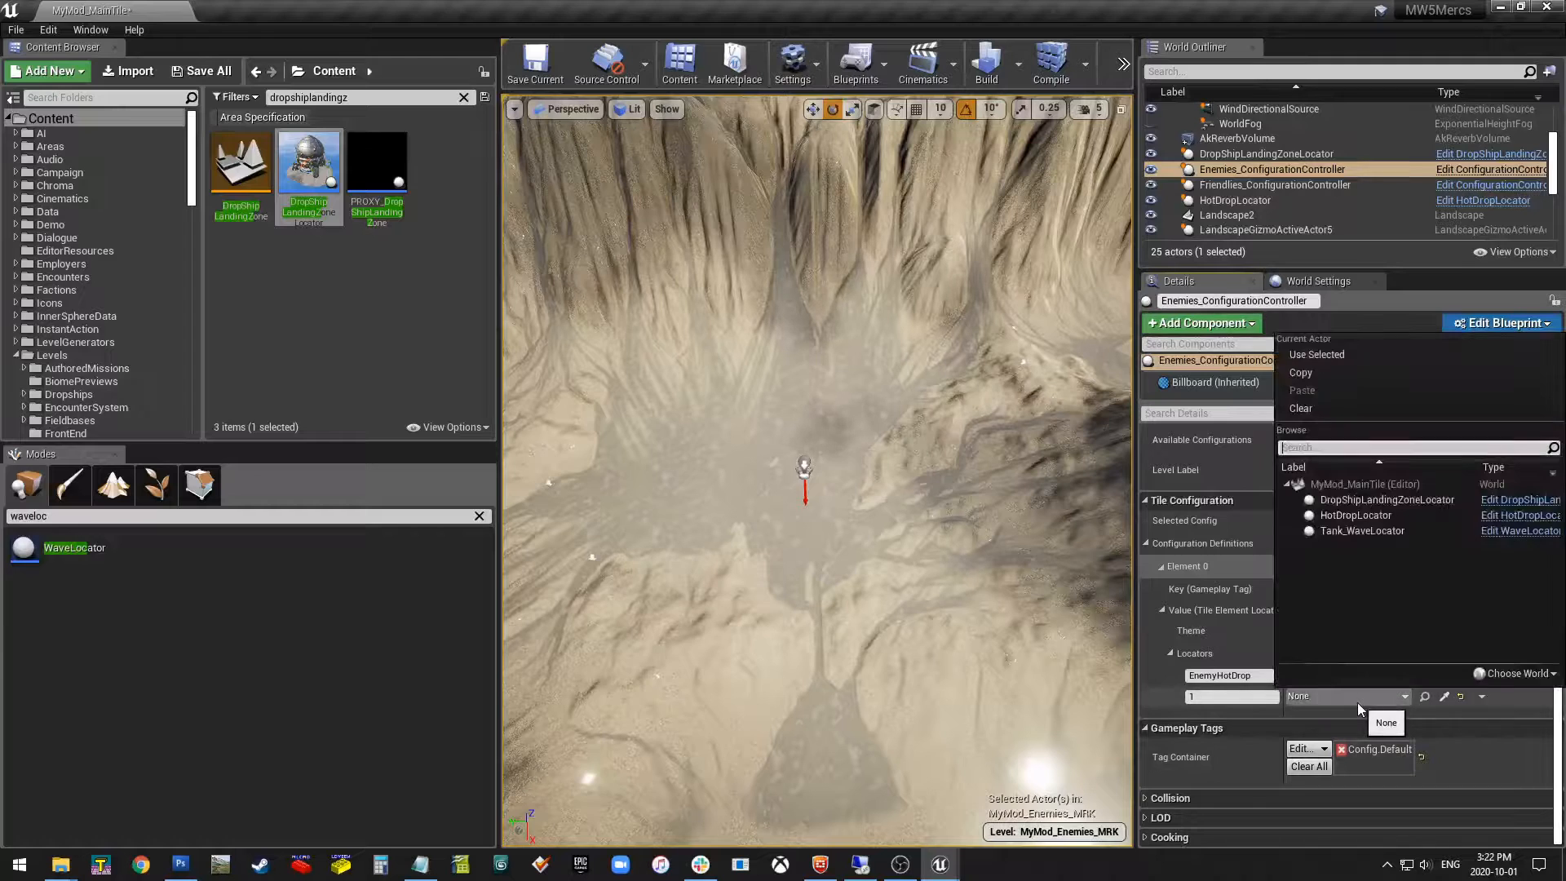
click(1353, 530)
Name the Tank_WaveLocator entry's key TankWaveLocator and save the level.
click(1242, 697)
text(TankWaveL)
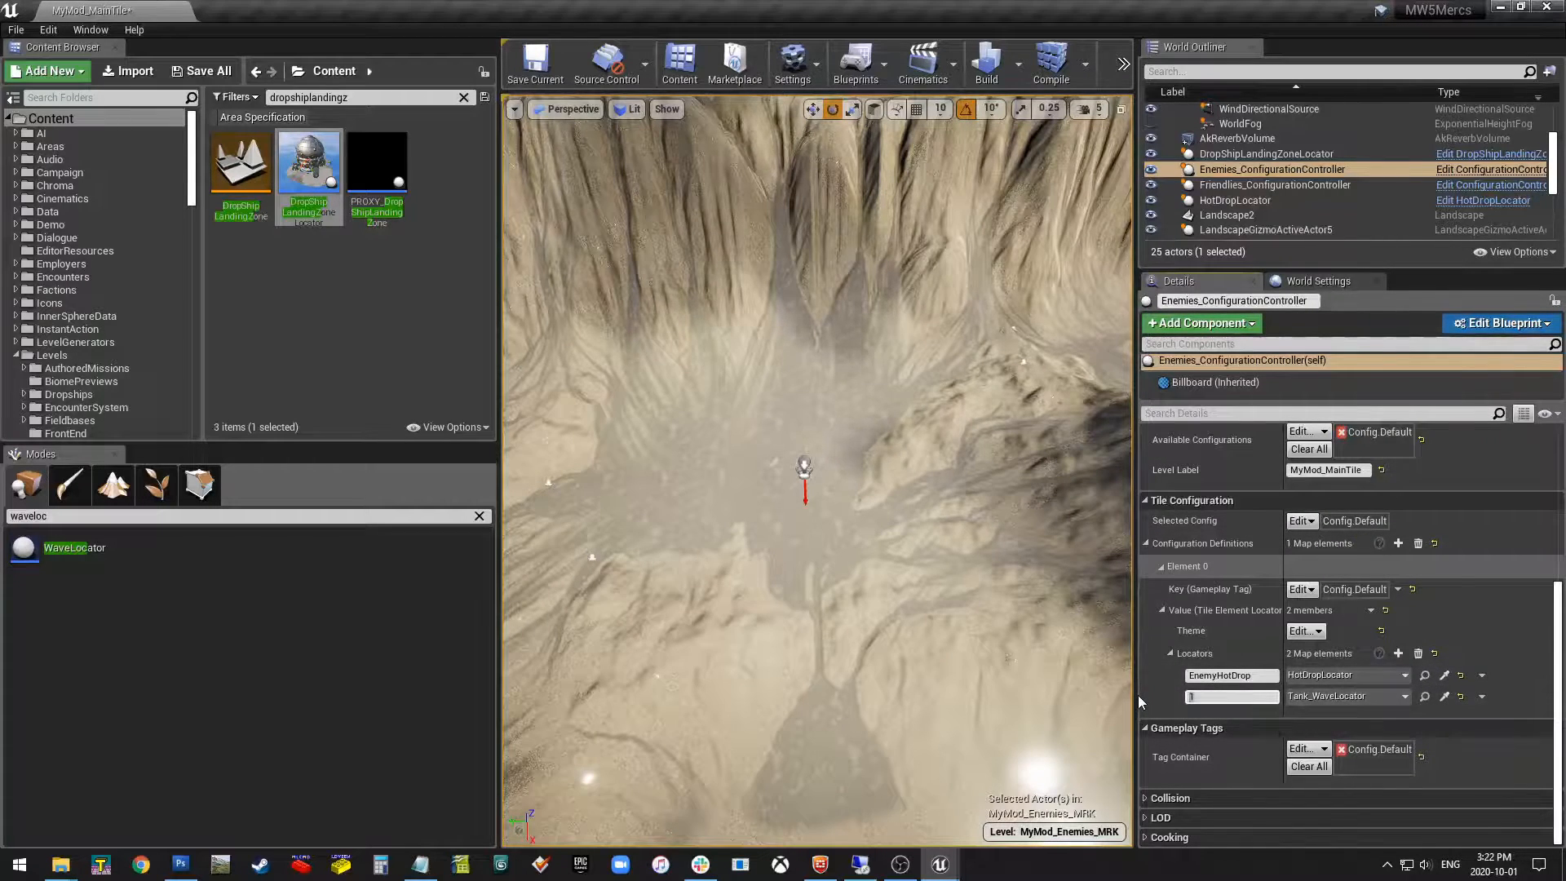
text(ocator)
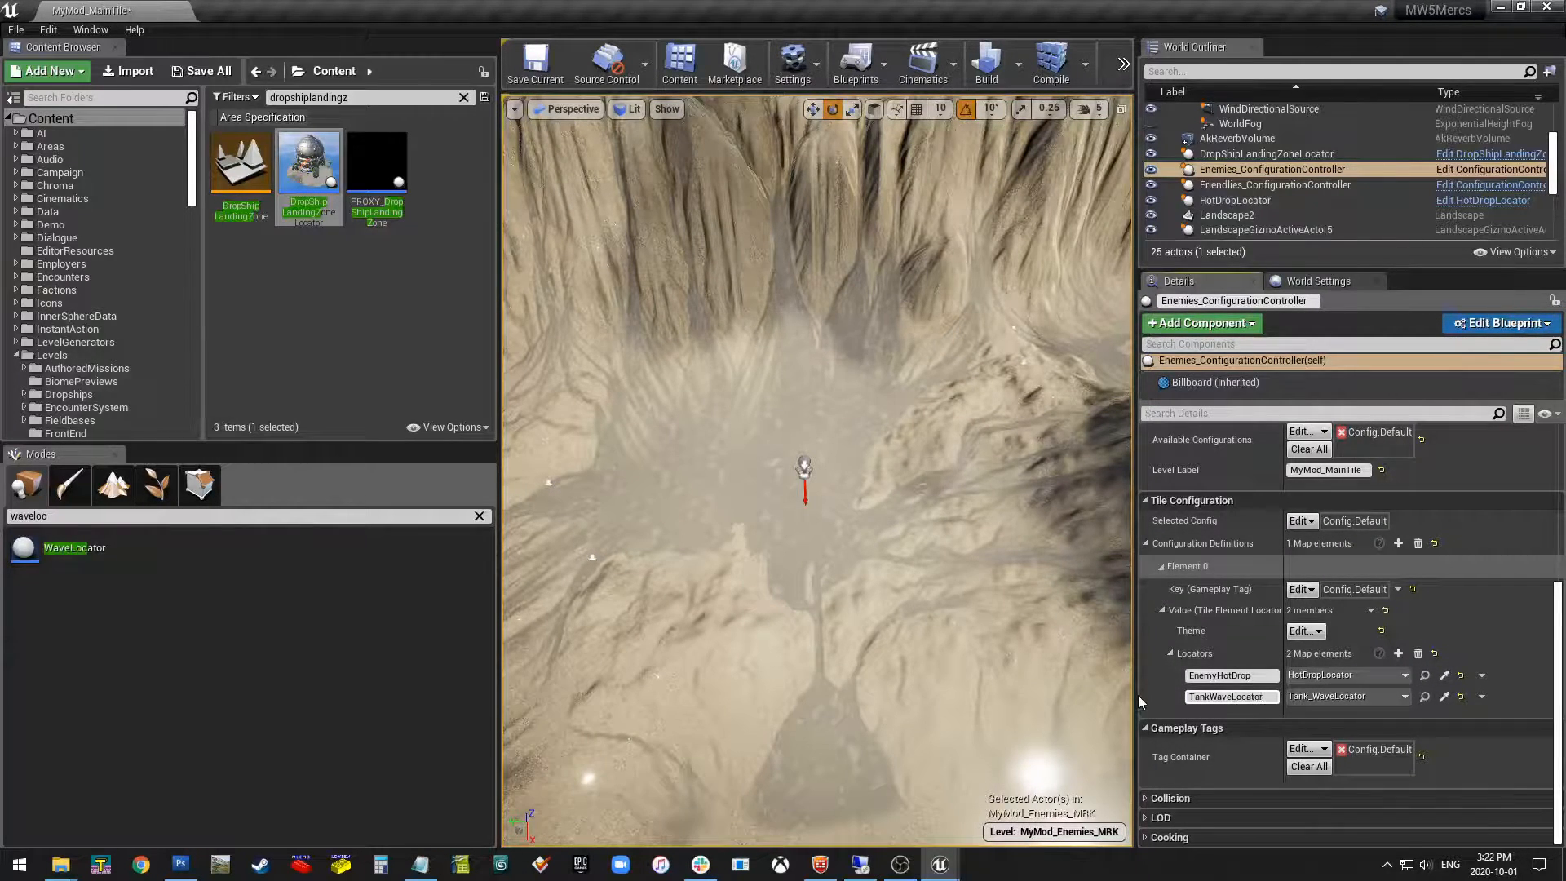
key(Return)
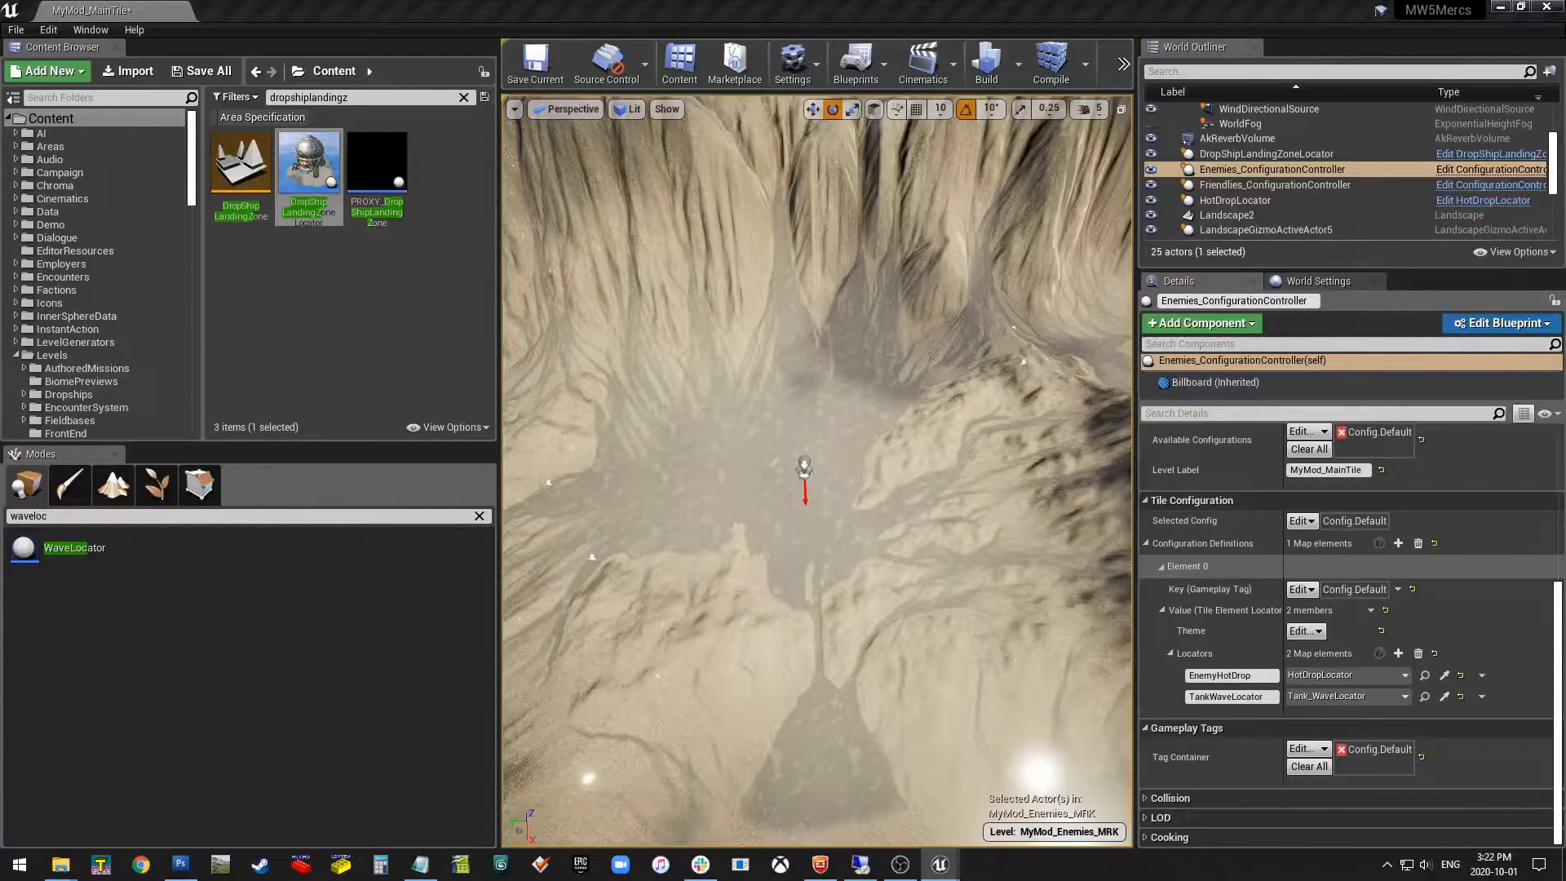
key(ctrl+s)
Find the garrison actors and place a GarrisonForwardOperating_190x190mLocator in the middle of the large valley basin.
mouse_move(817, 471)
right_down()
mouse_move(817, 408)
mouse_move(832, 407)
mouse_move(817, 539)
mouse_move(848, 542)
mouse_move(815, 542)
mouse_move(840, 522)
mouse_move(823, 505)
mouse_move(835, 549)
right_up()
key(s)
key(w)
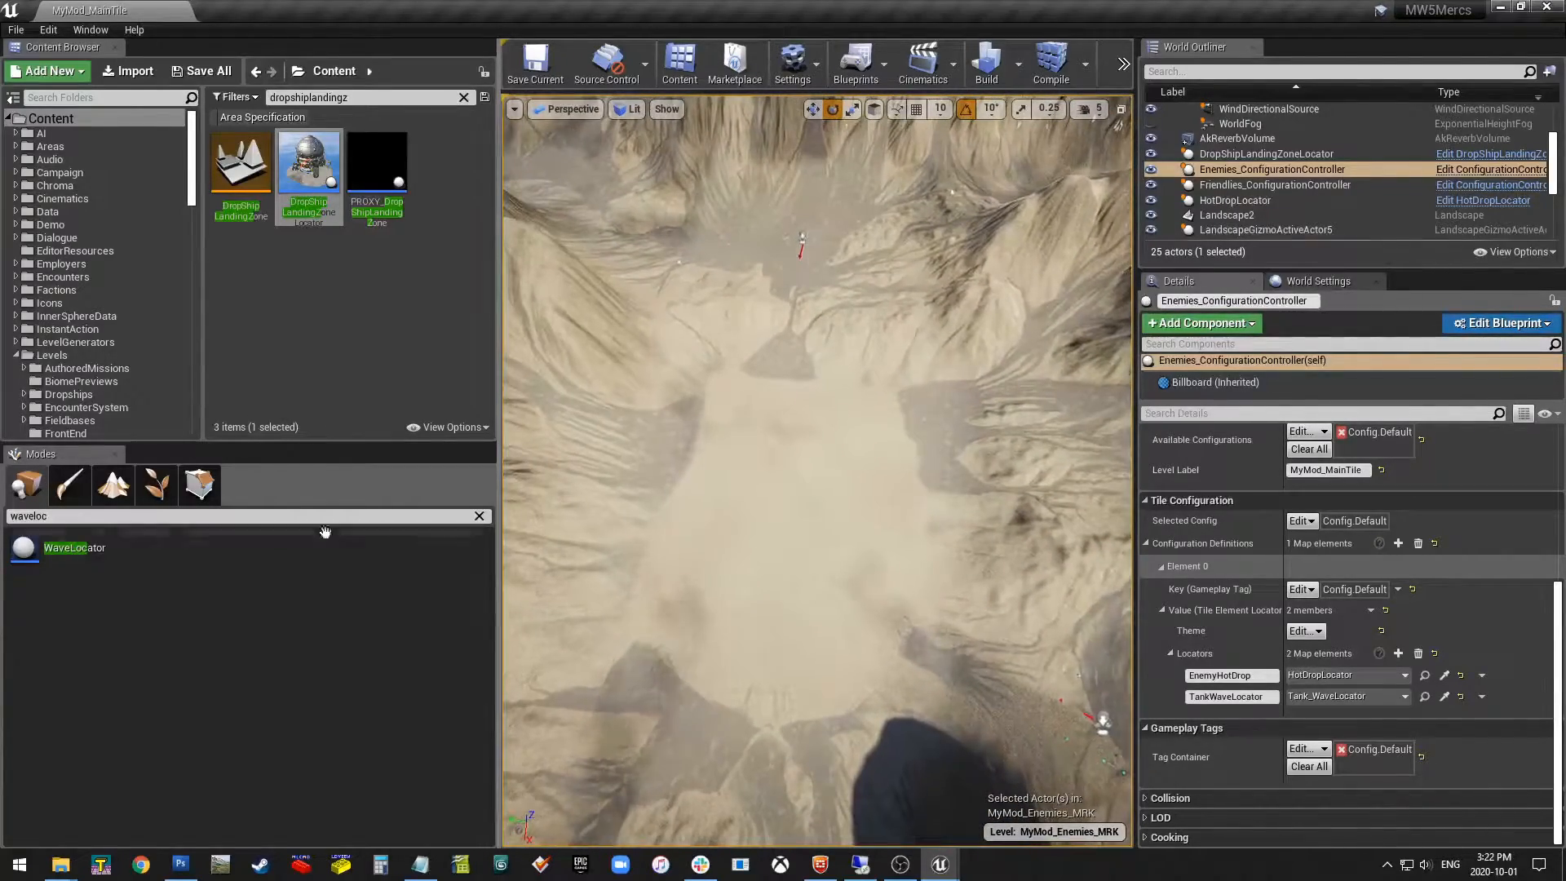
click(78, 510)
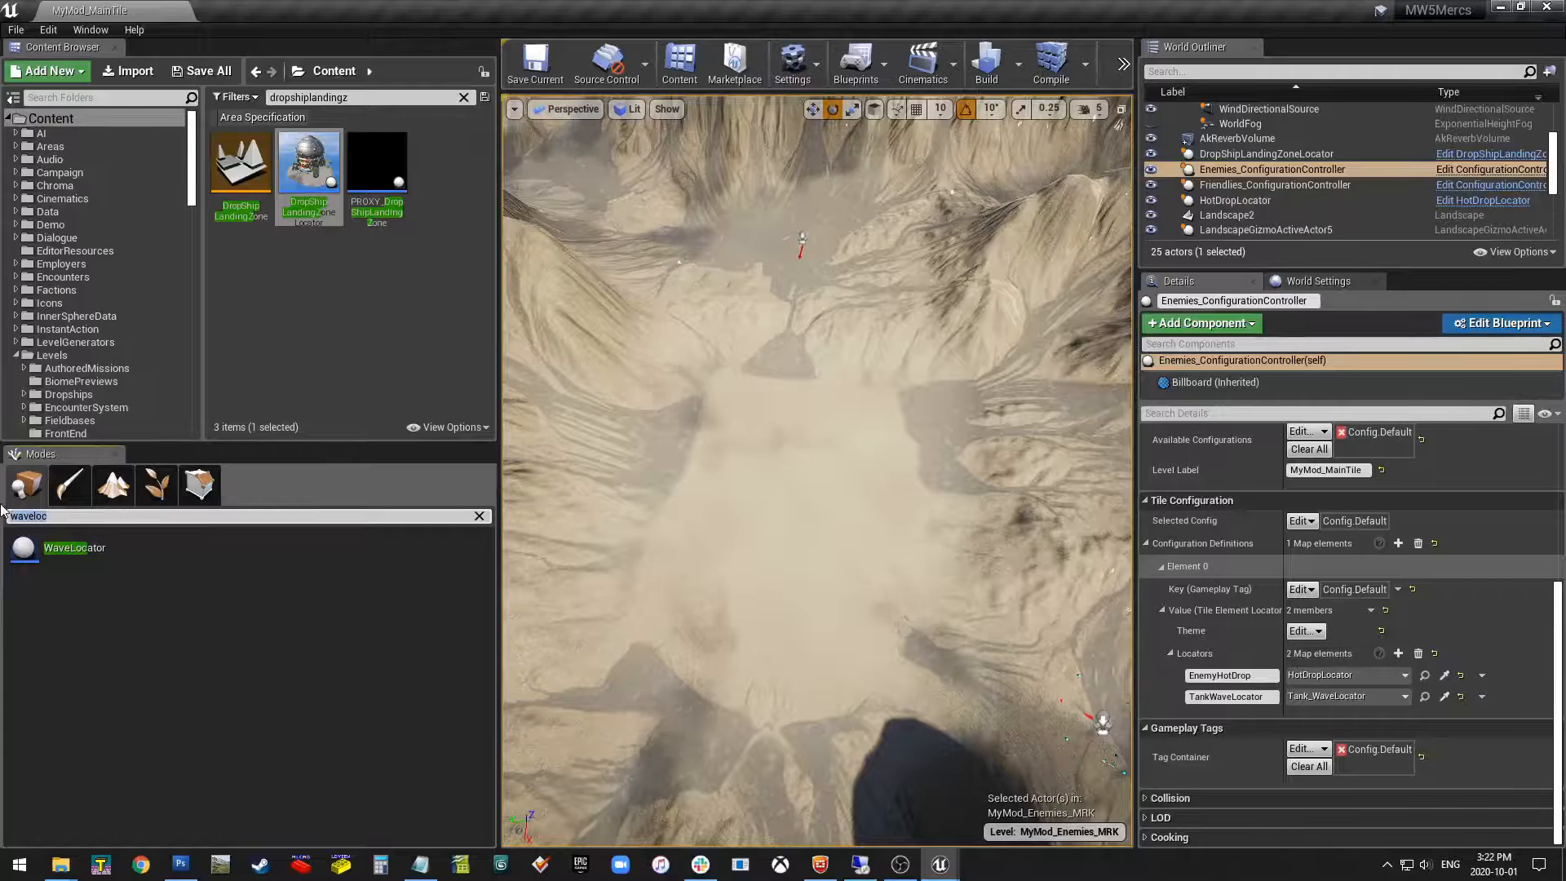
click(860, 865)
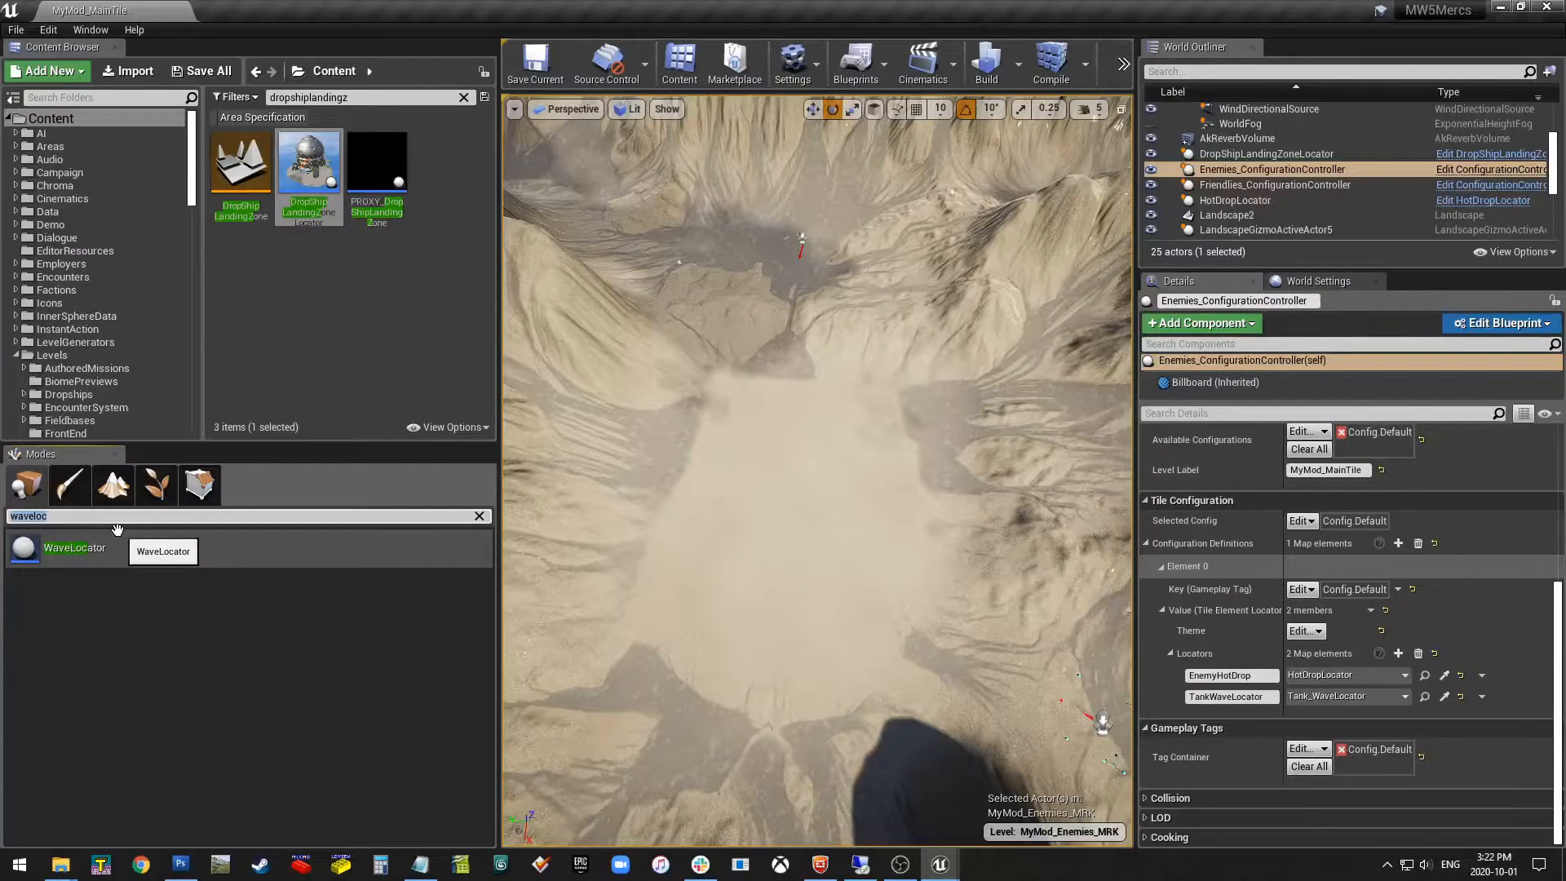
text(garrison)
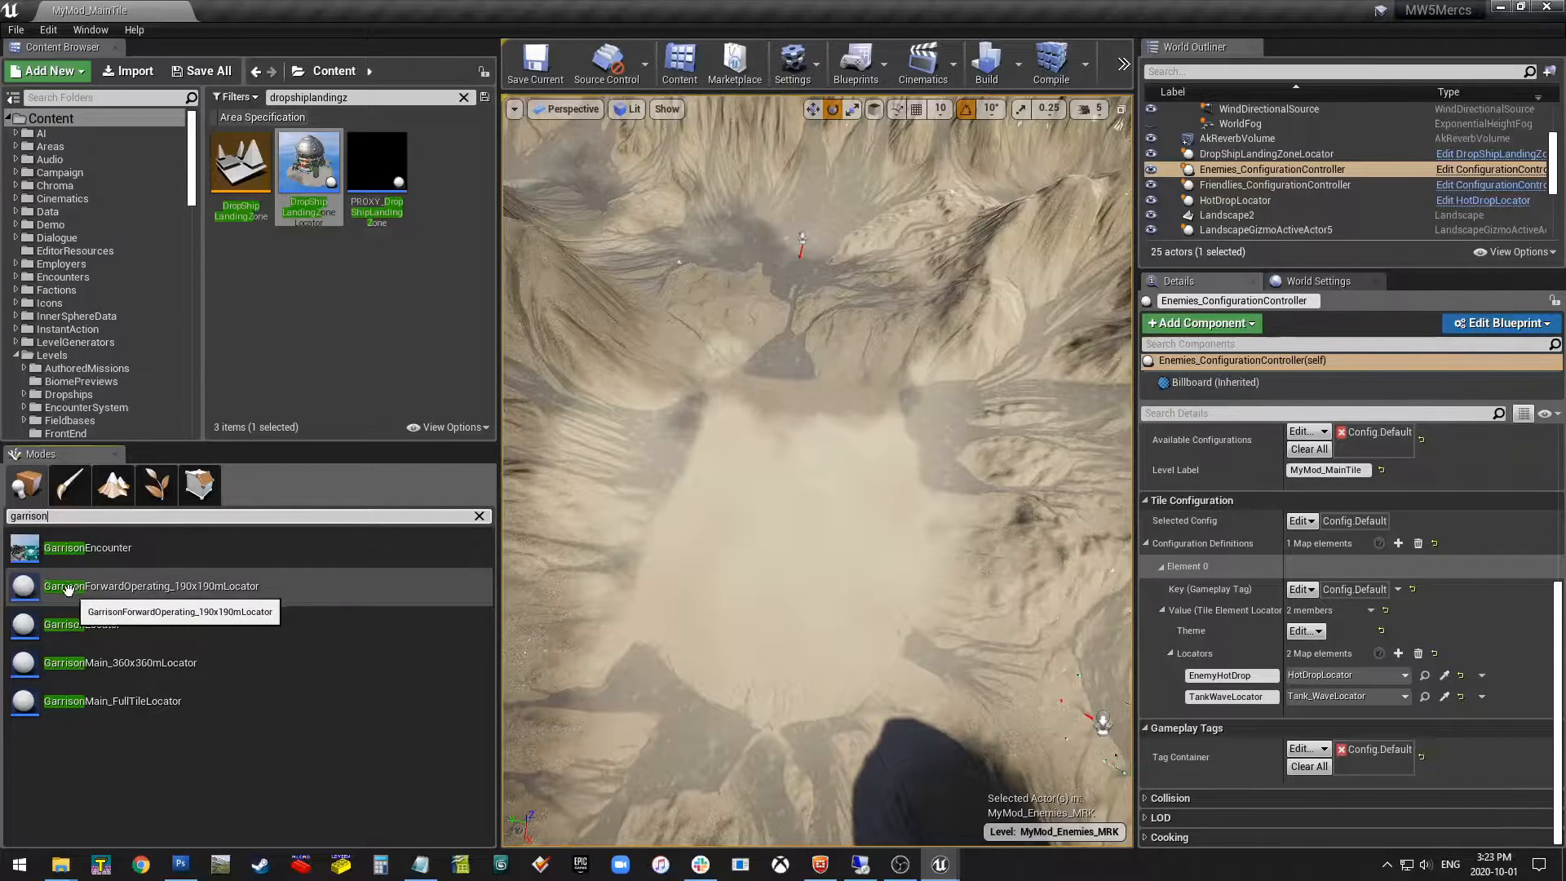
drag(66, 589, 789, 506)
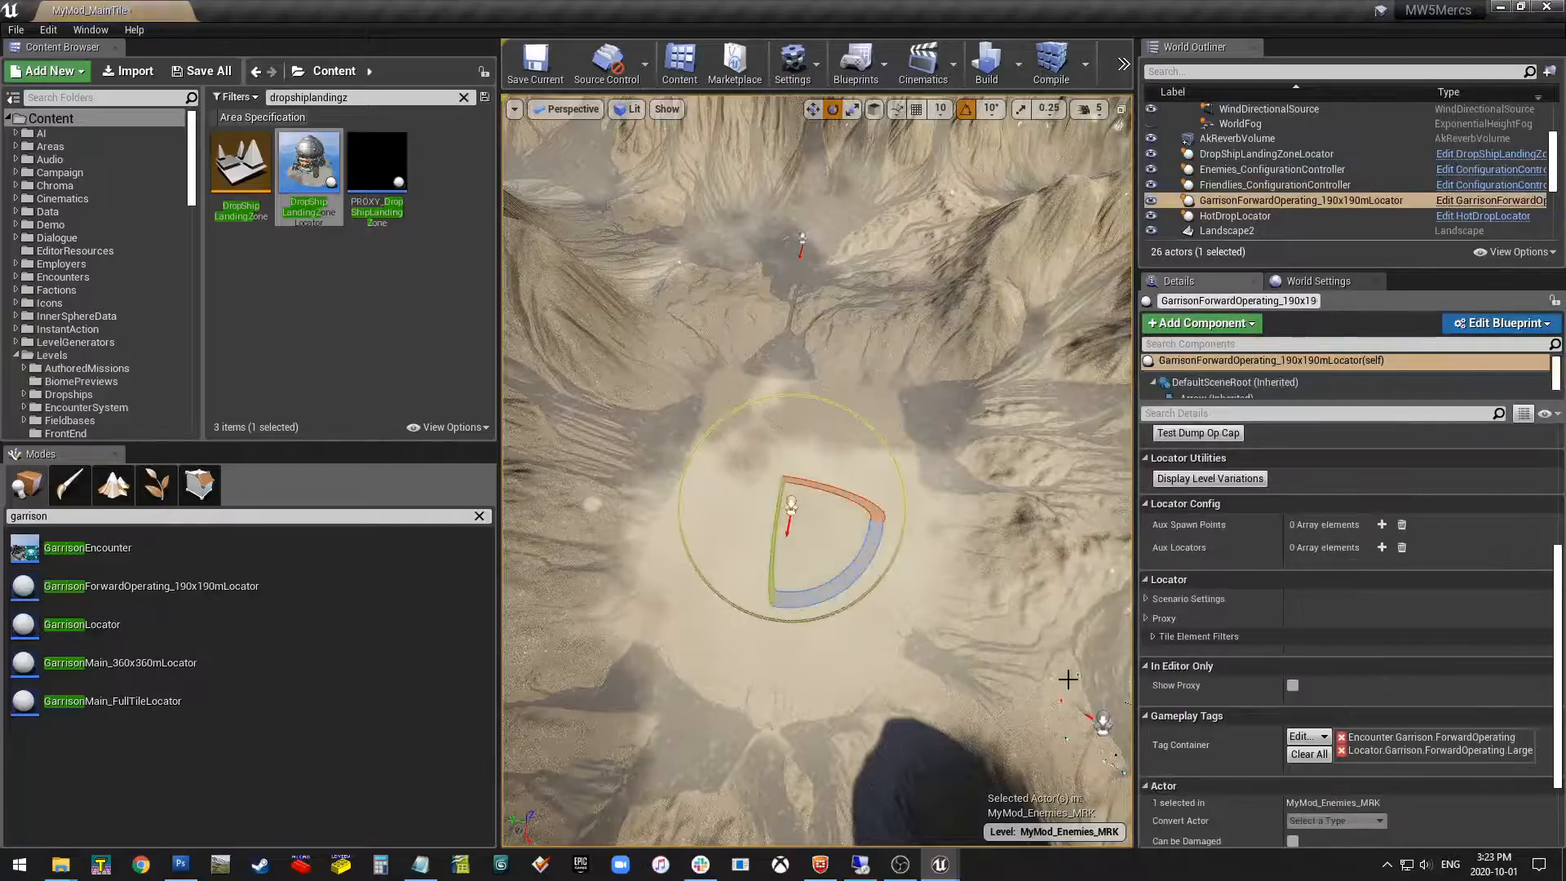
scroll(789, 507, up, 3)
right_drag(930, 674, 930, 440)
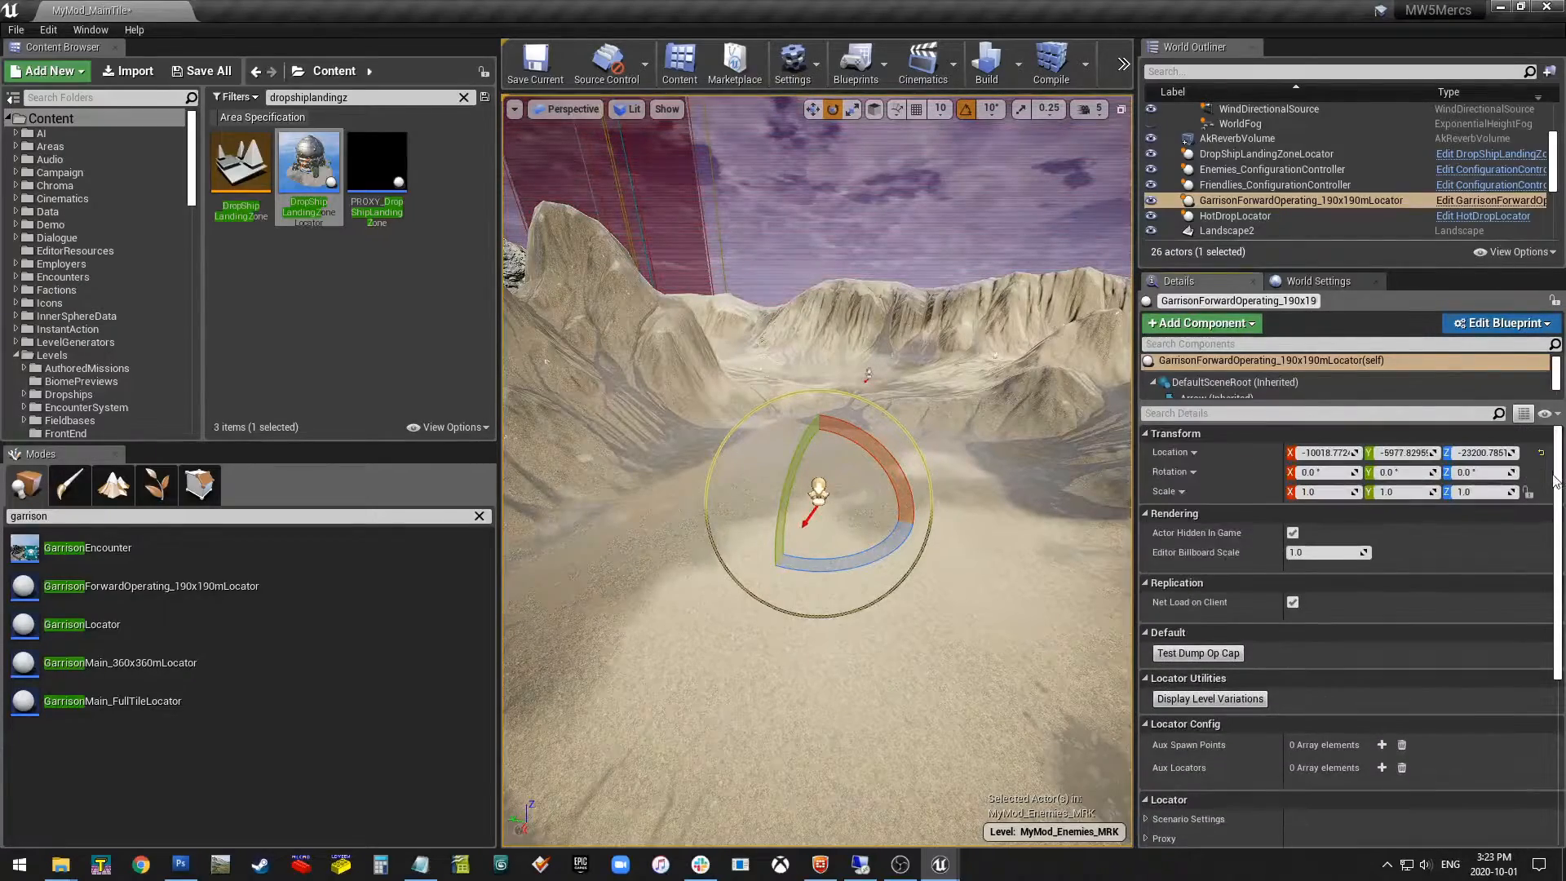
scroll(1533, 716, down, 3)
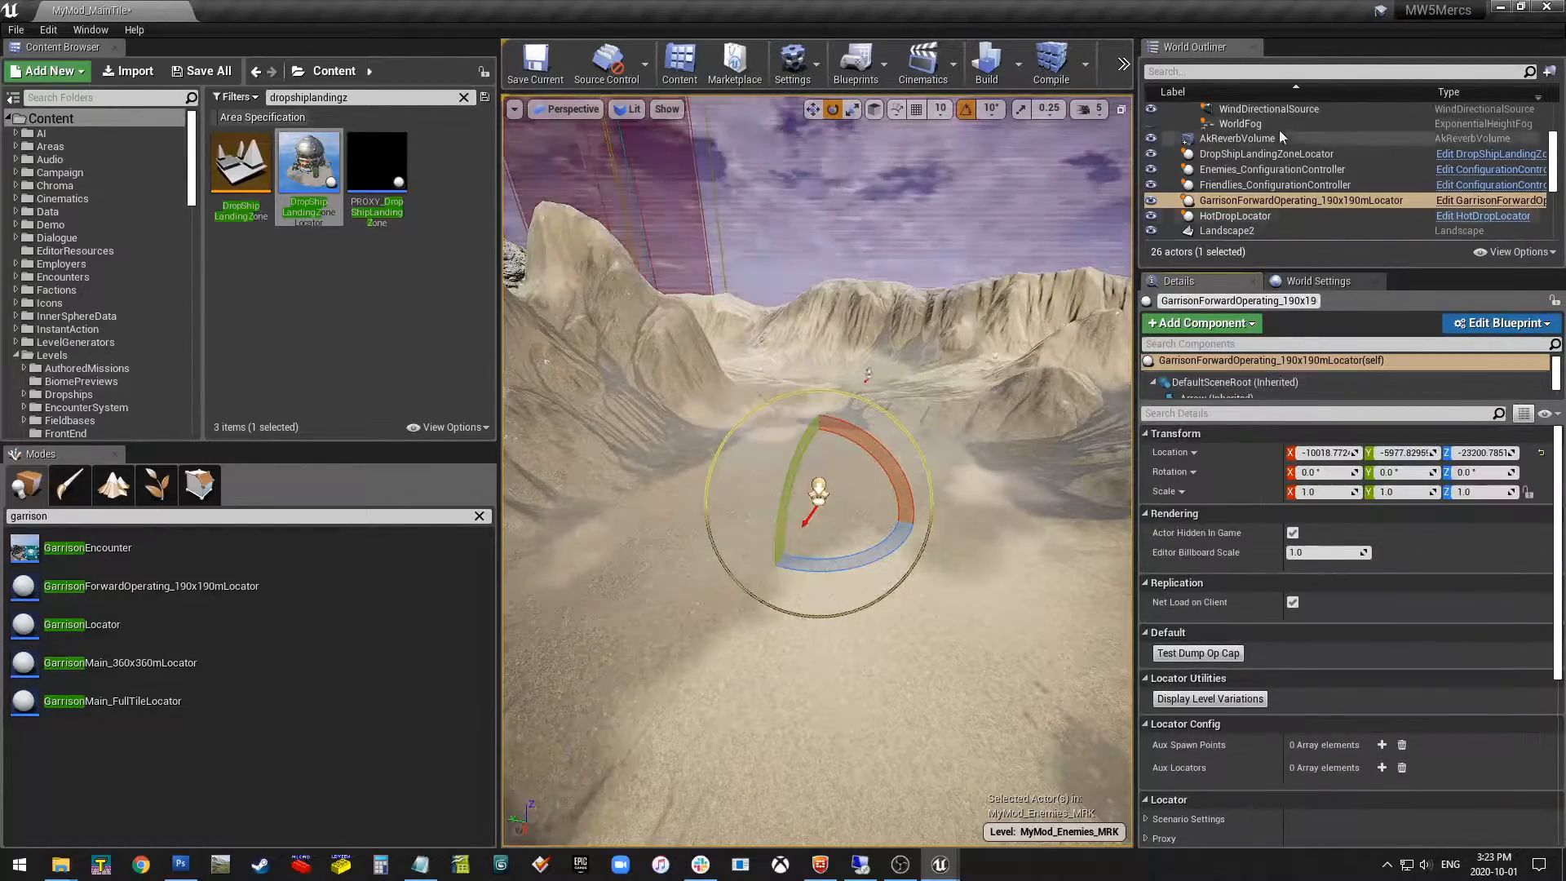
Add another Locators entry to Enemies_ConfigurationController and assign GarrisonForwardOperating_190x190mLocator to it.
click(1273, 174)
scroll(1422, 628, down, 5)
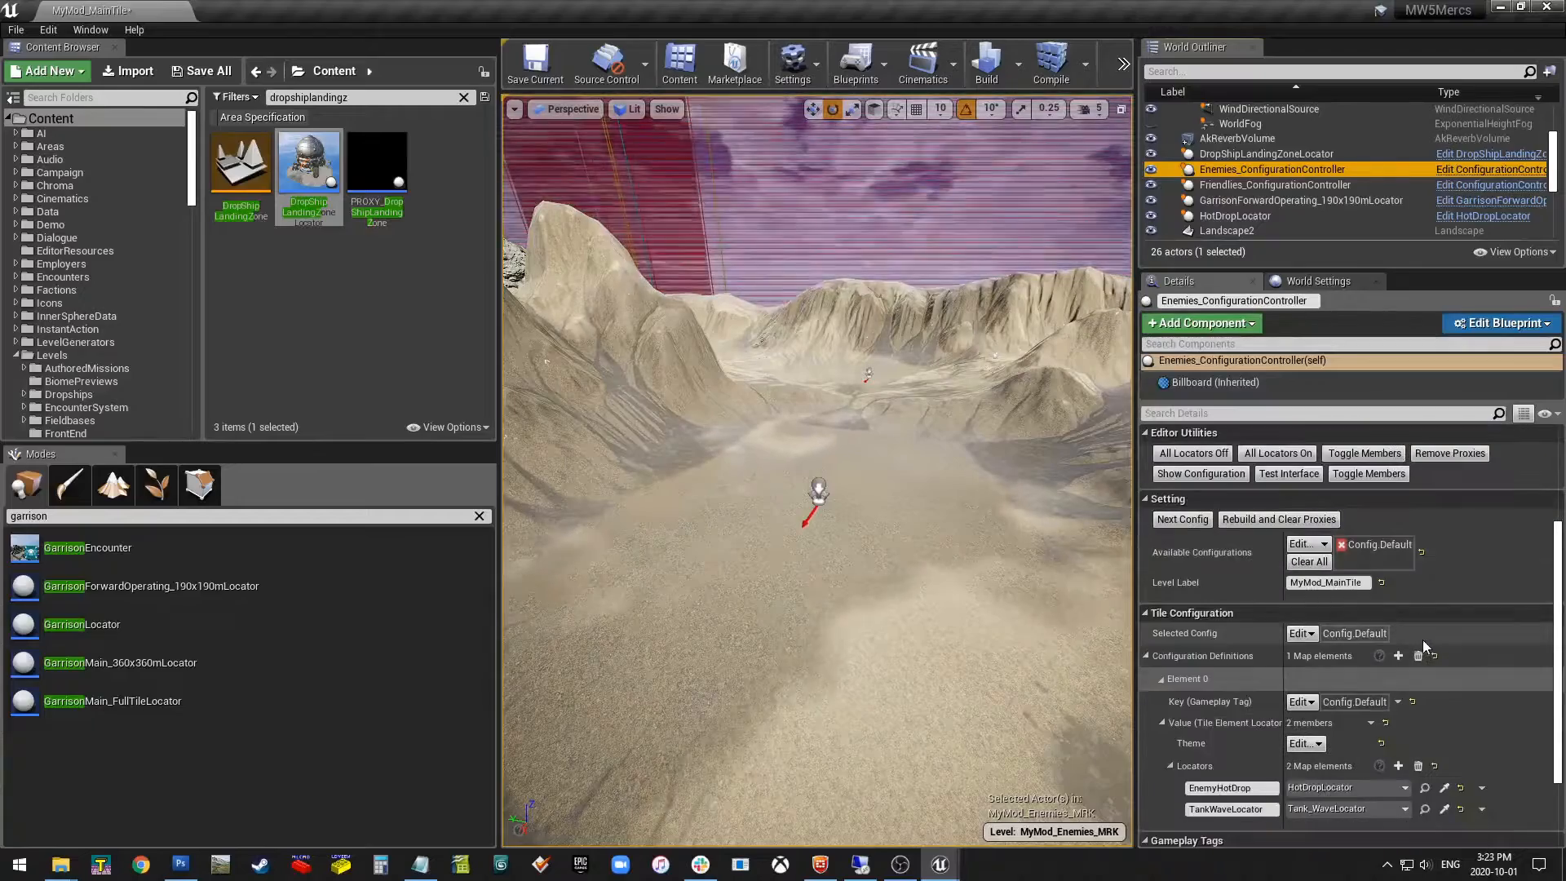
click(1398, 766)
scroll(1370, 747, down, 3)
click(1357, 730)
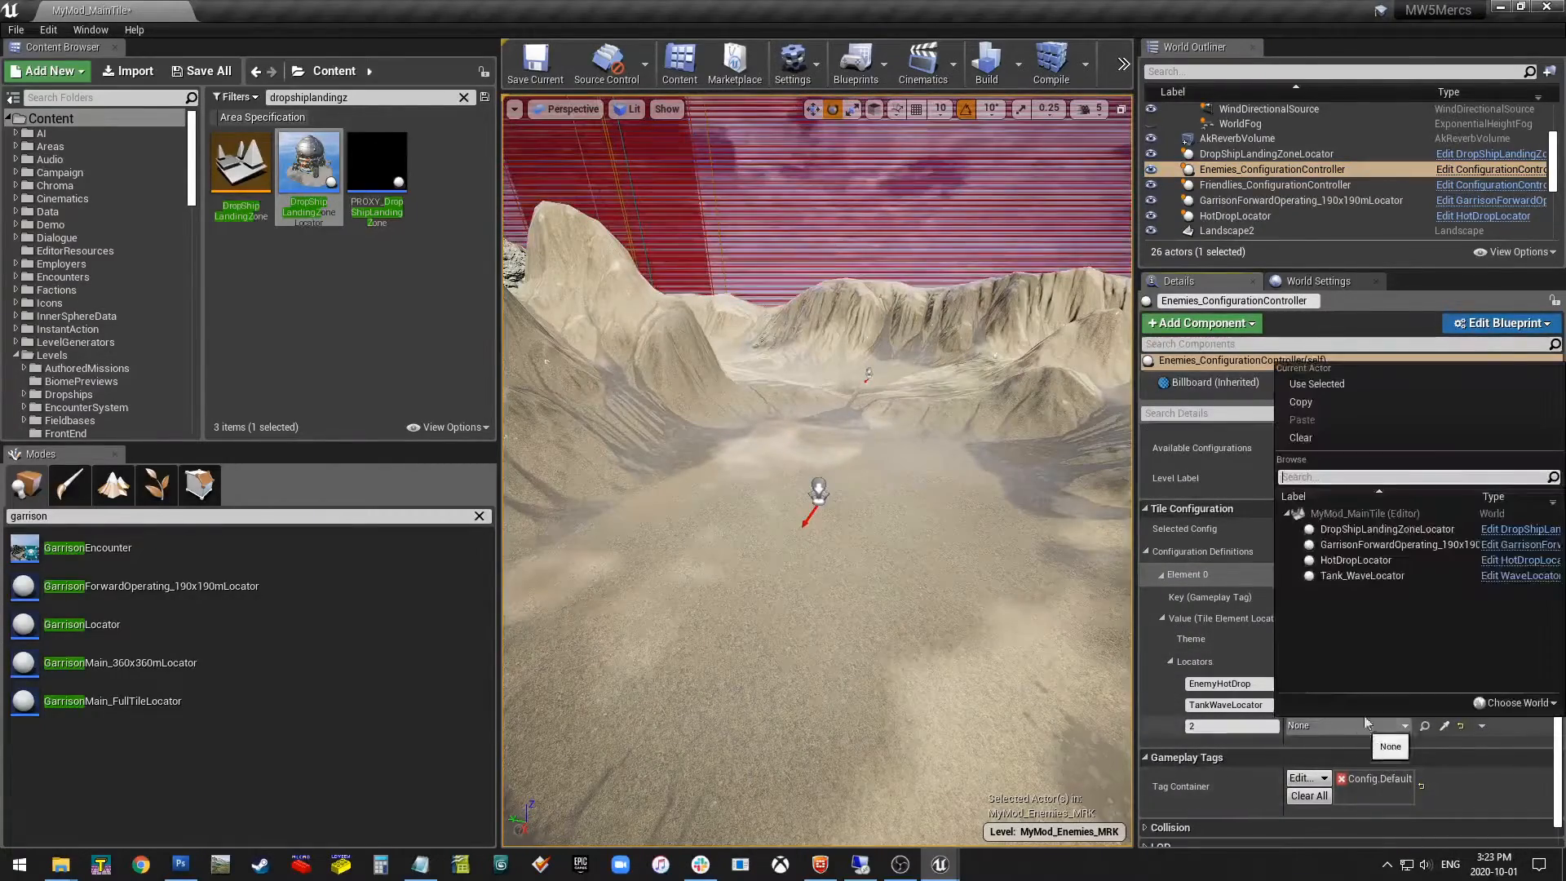
click(1296, 546)
Name the garrison locator entry's key Base in Enemies_ConfigurationController.
click(1232, 726)
text(B)
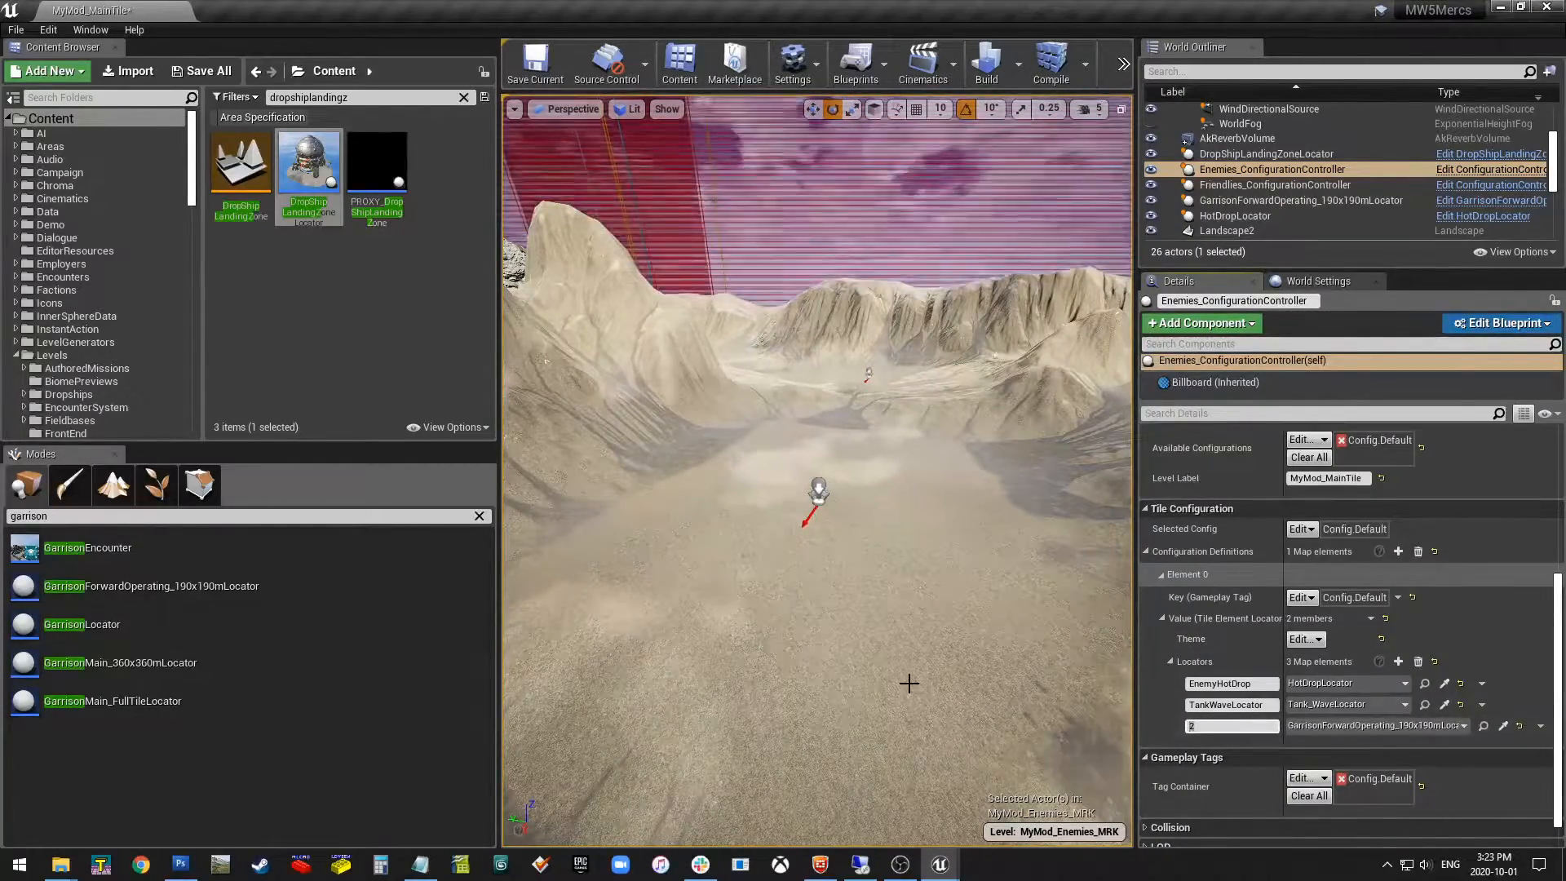
text(ase)
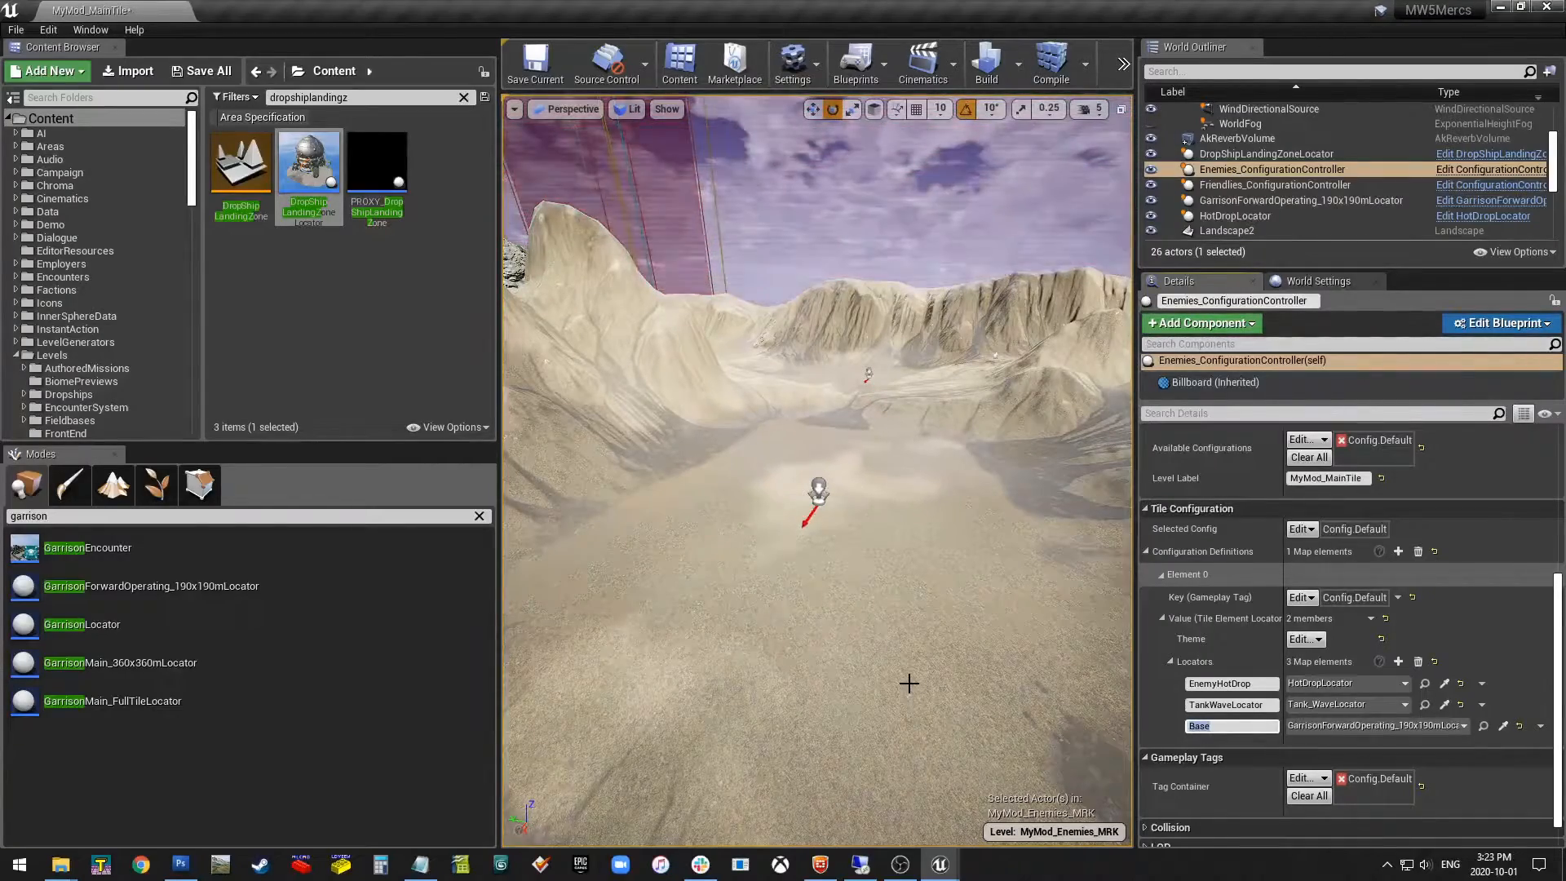
key(Return)
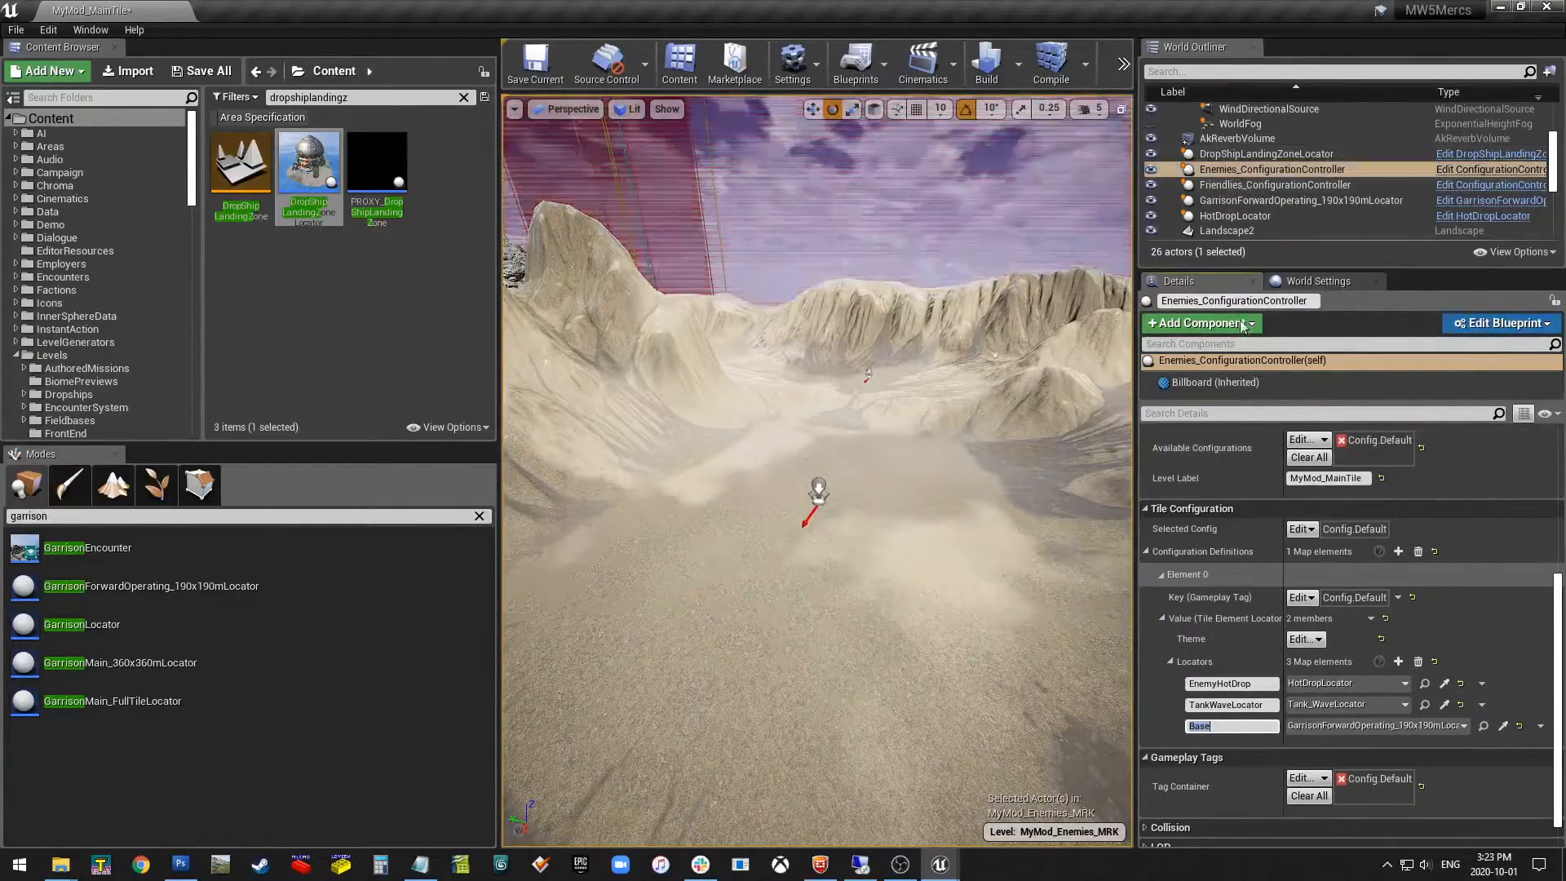
Turn on all locators from Enemies_ConfigurationController, rebuild their proxies, and inspect the garrison base's placement in the valley.
scroll(1260, 609, up, 5)
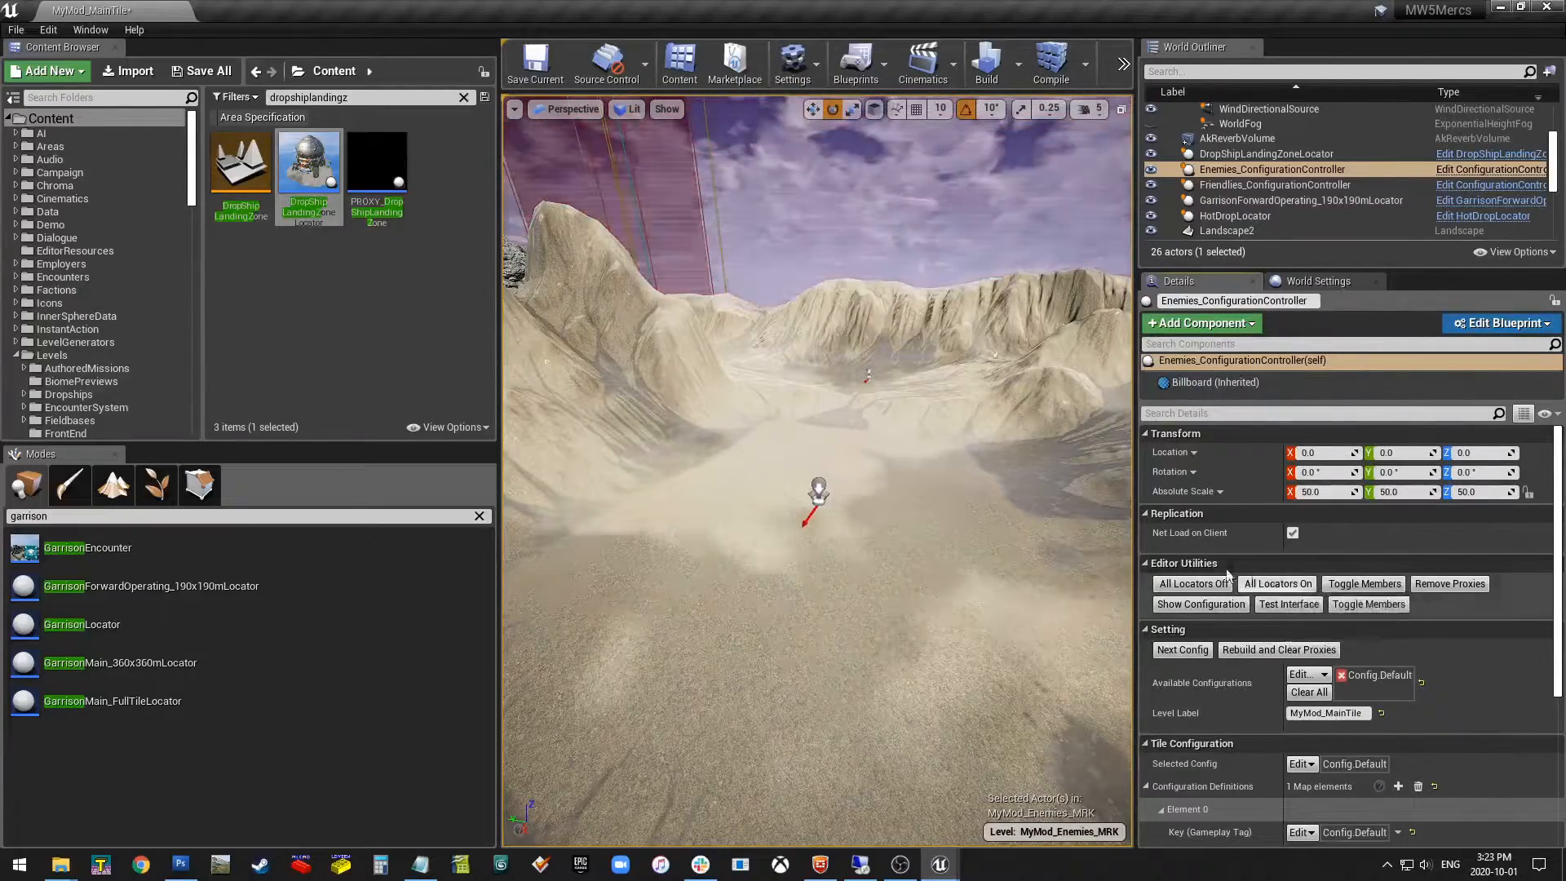
click(1278, 585)
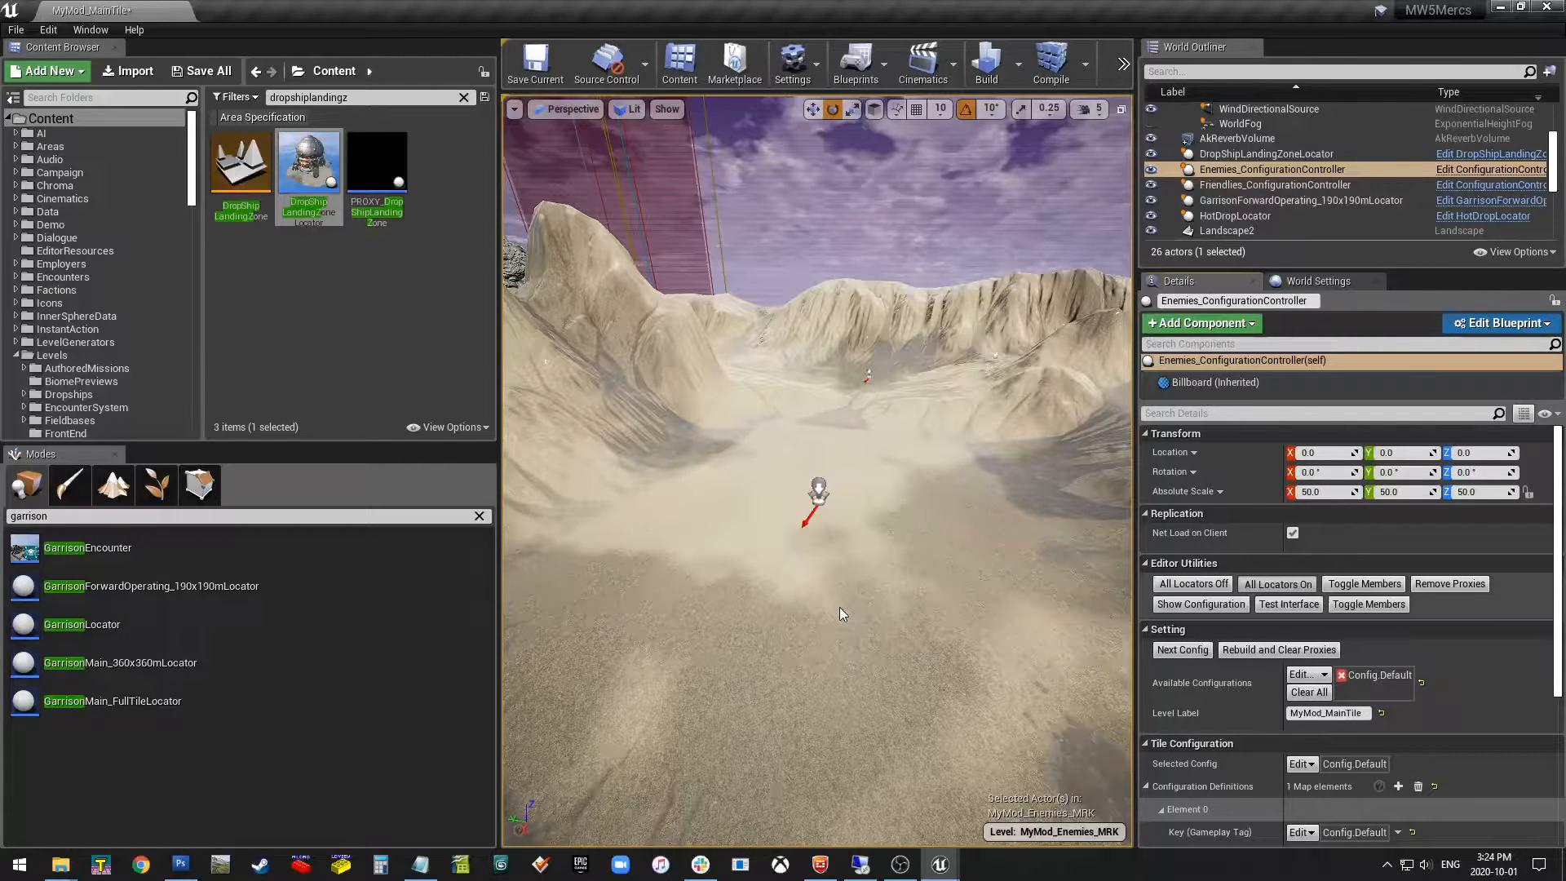
click(1300, 650)
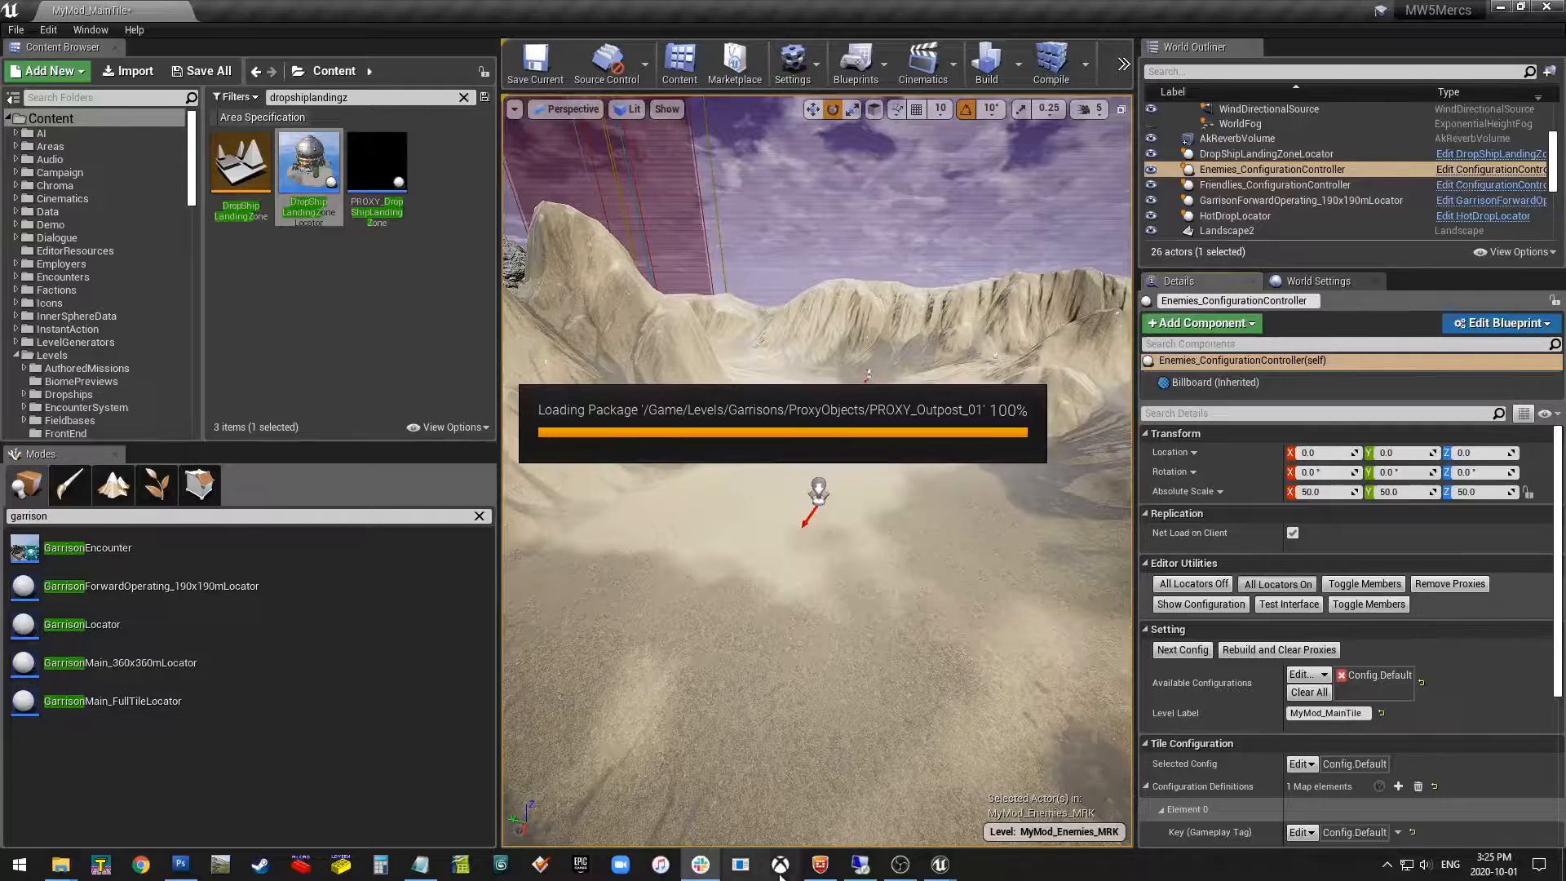
mouse_move(949, 877)
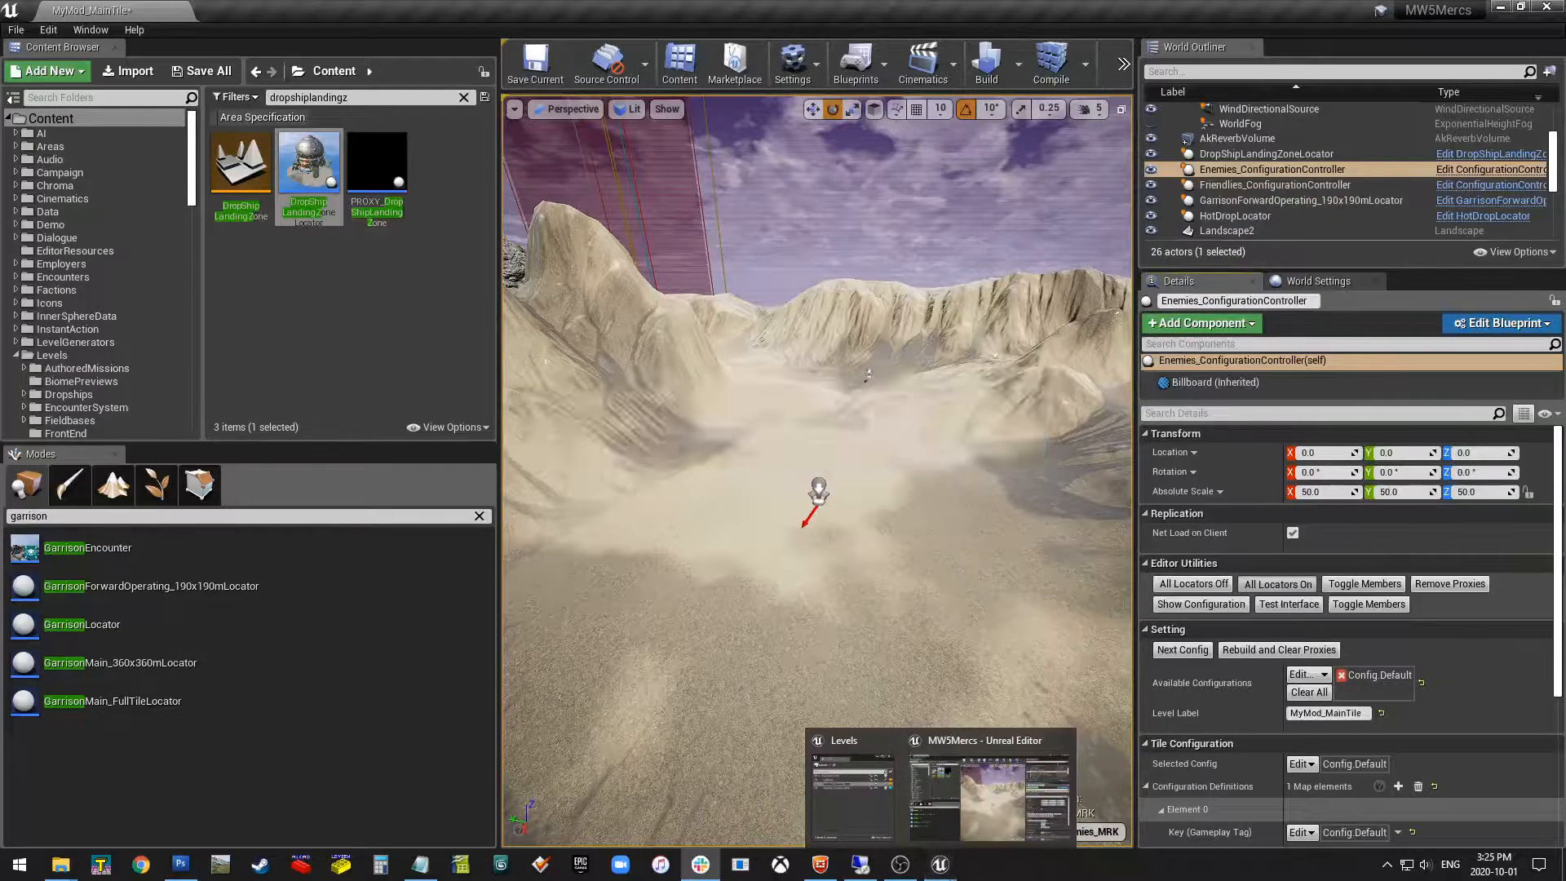
right_drag(818, 472, 995, 489)
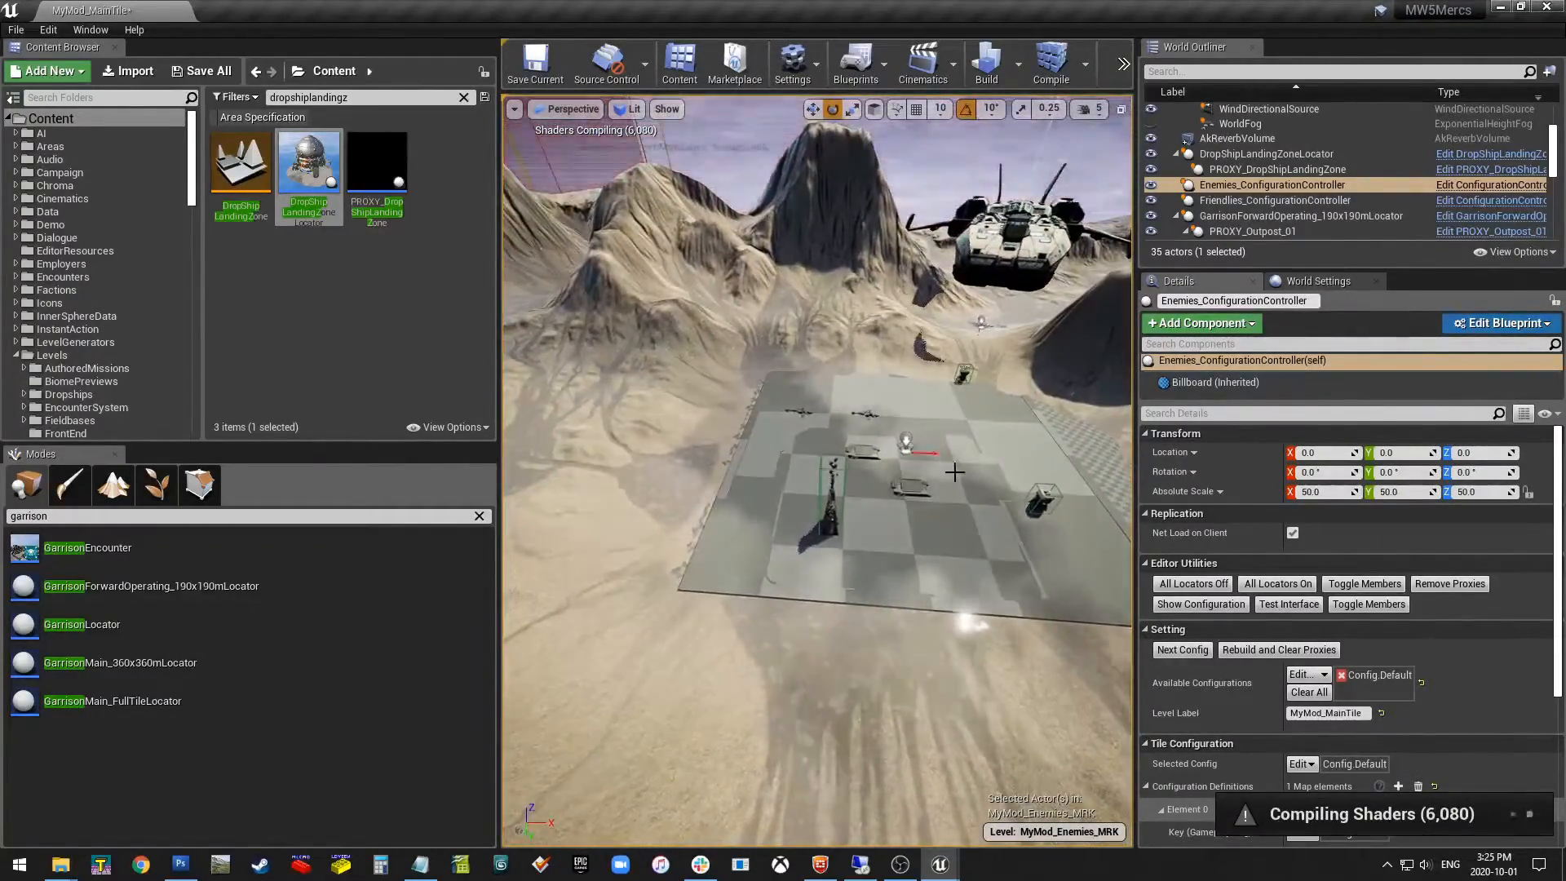
right_drag(971, 408, 999, 430)
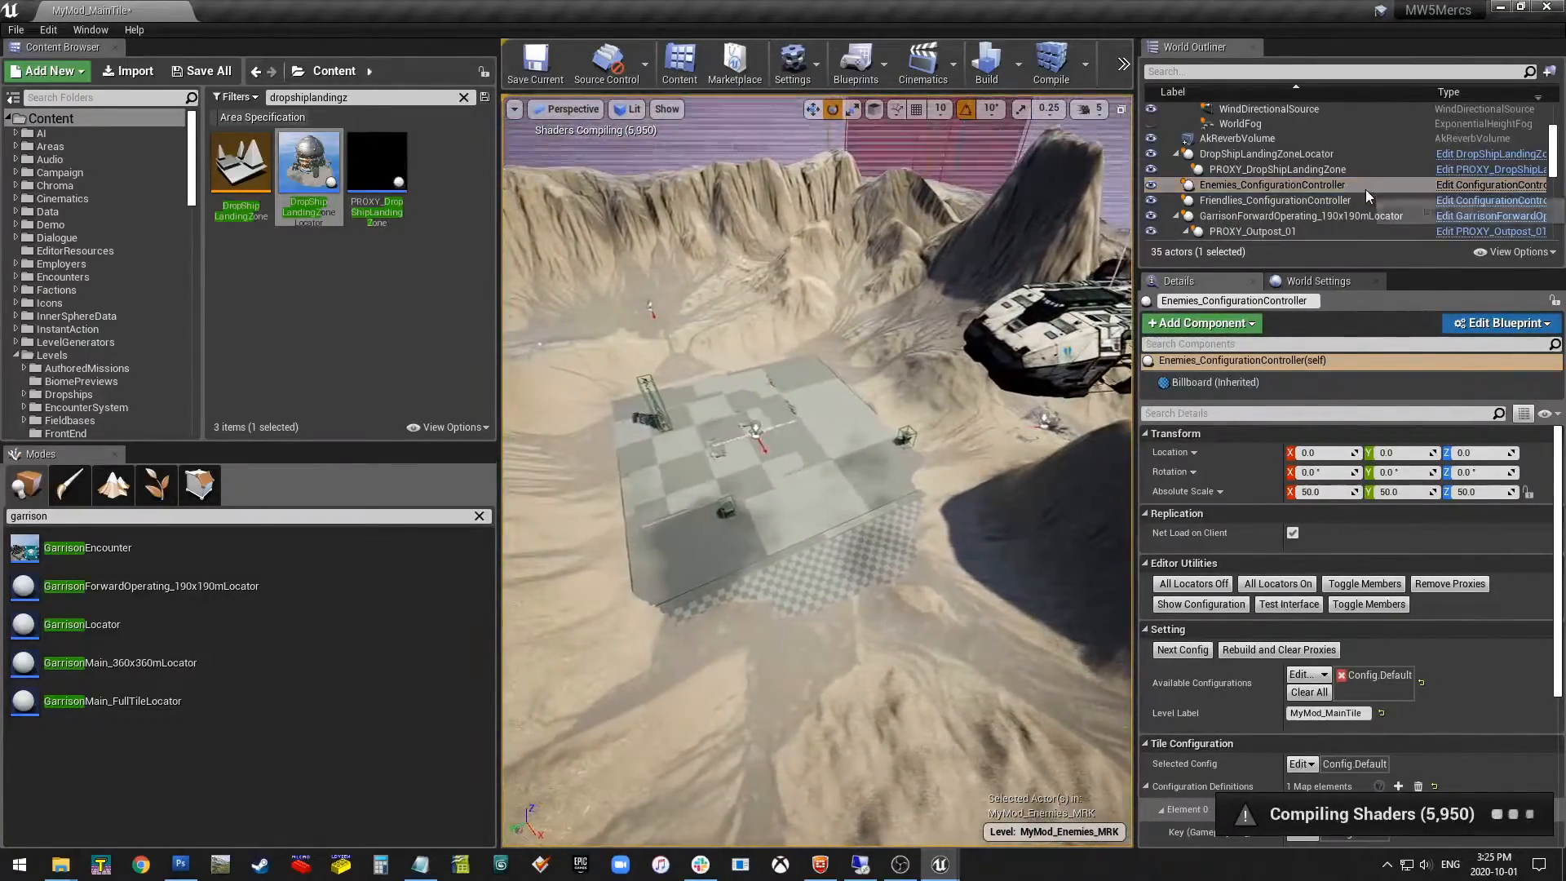
Move GarrisonForwardOperating_190x190mLocator to about X -11273, Y -5822, Z -23144 so the base platform sits on the terrain.
scroll(1319, 207, down, 2)
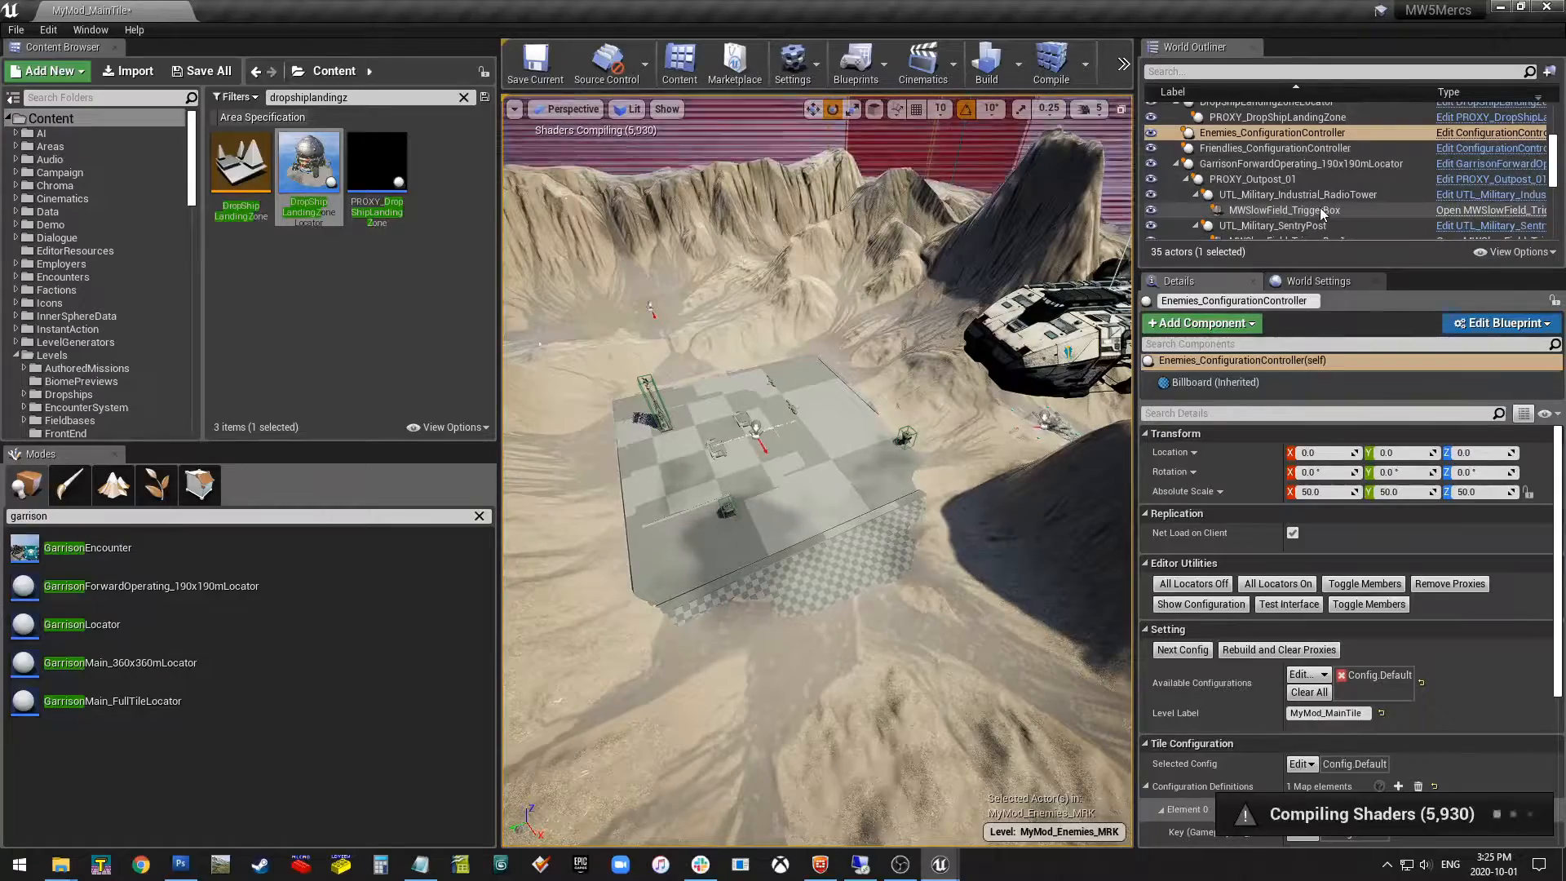
click(1324, 163)
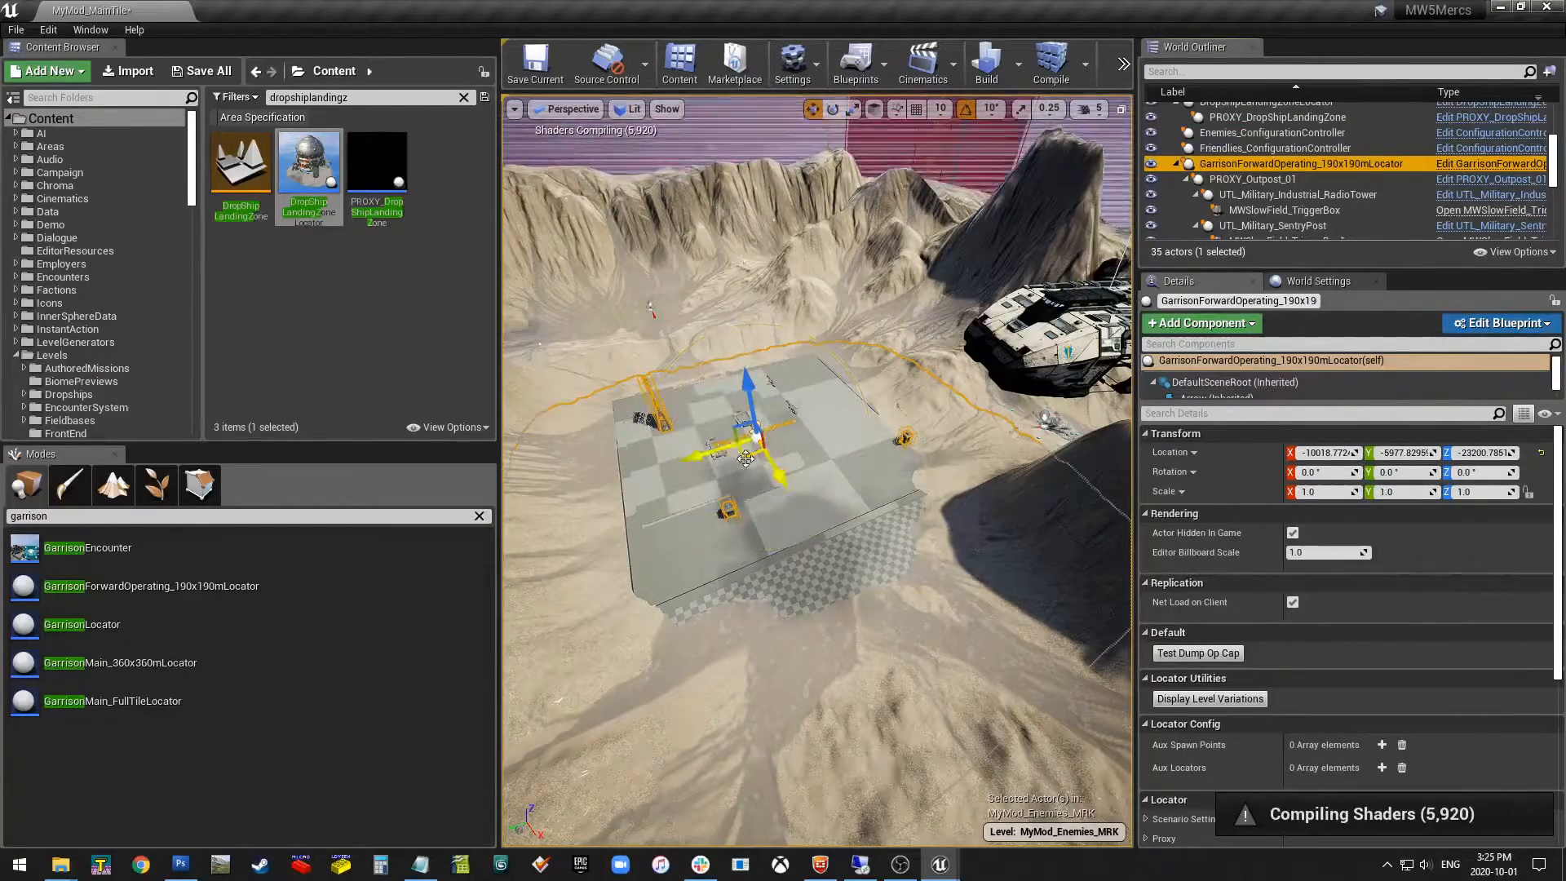
drag(738, 455, 730, 383)
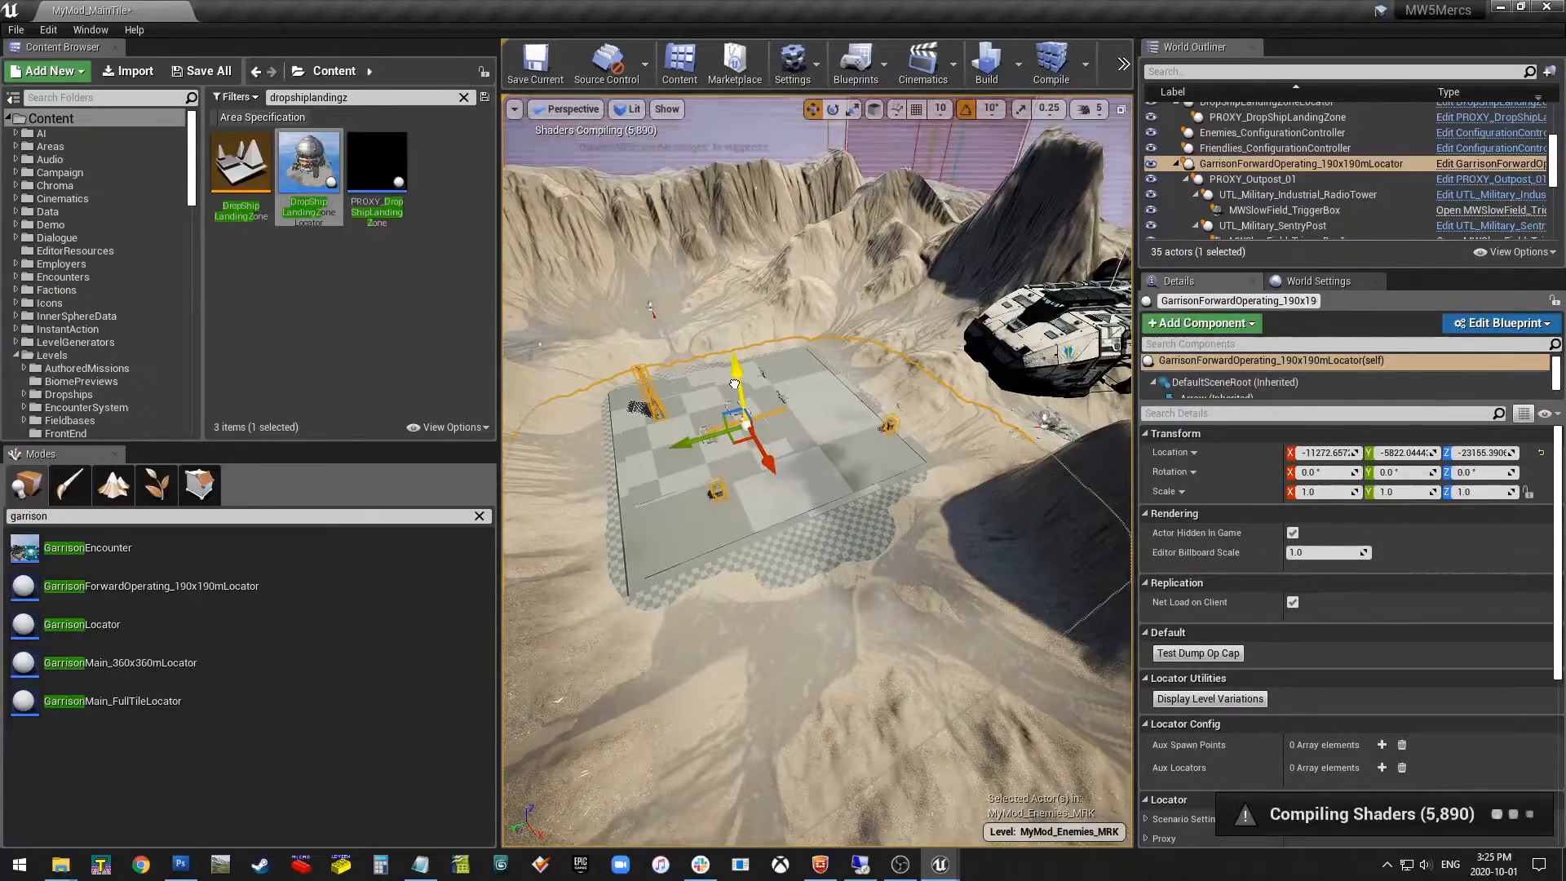
alt+drag(734, 384, 824, 361)
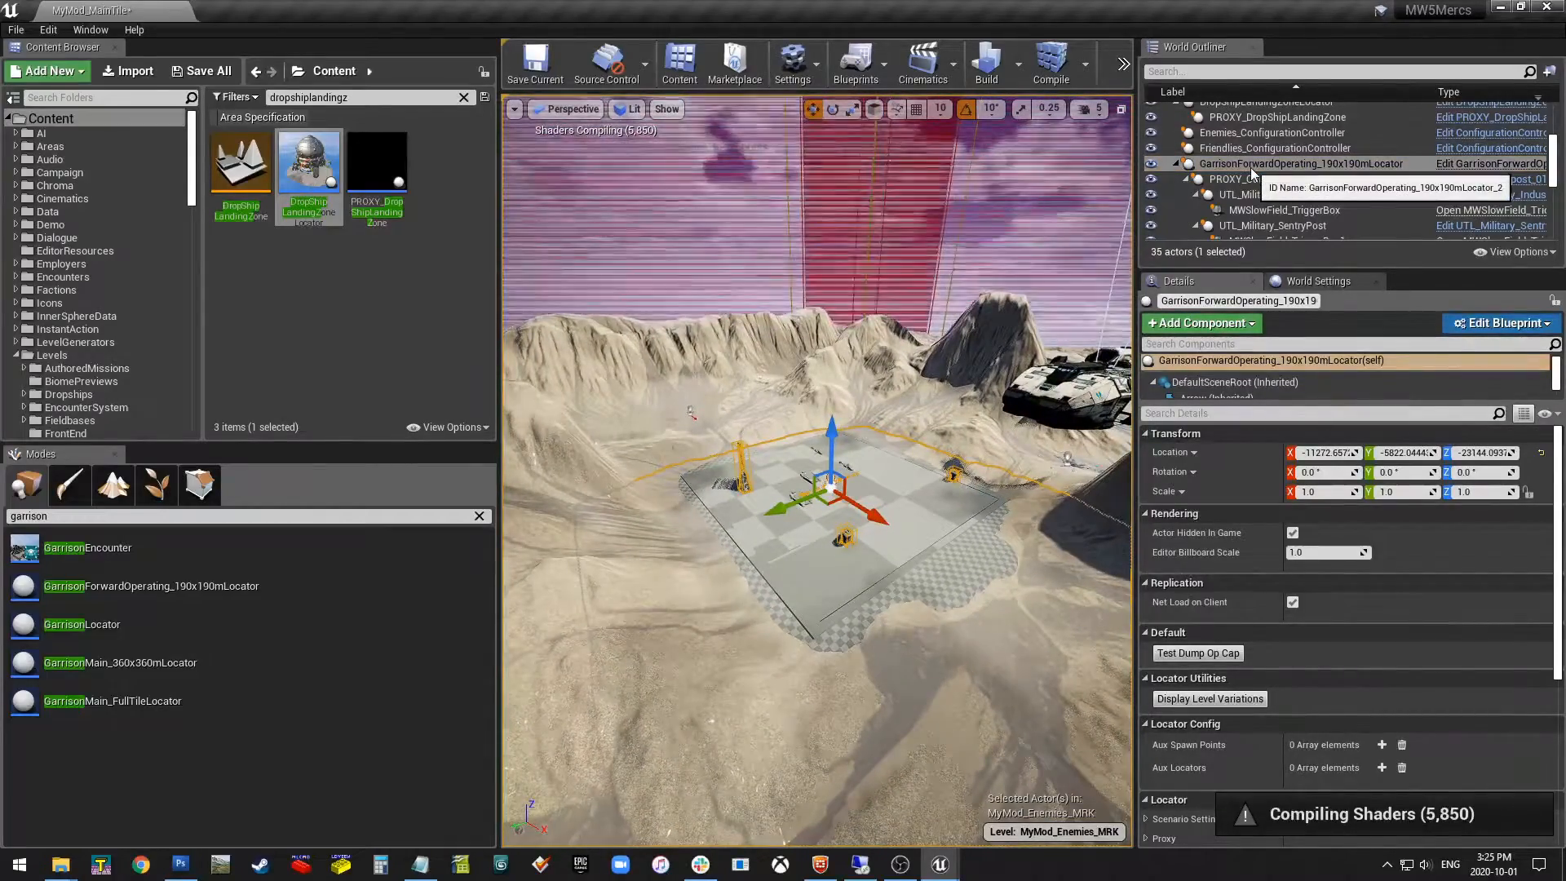
Turn off all locators from Enemies_ConfigurationController to remove the proxy objects from the map.
click(1246, 135)
click(1198, 585)
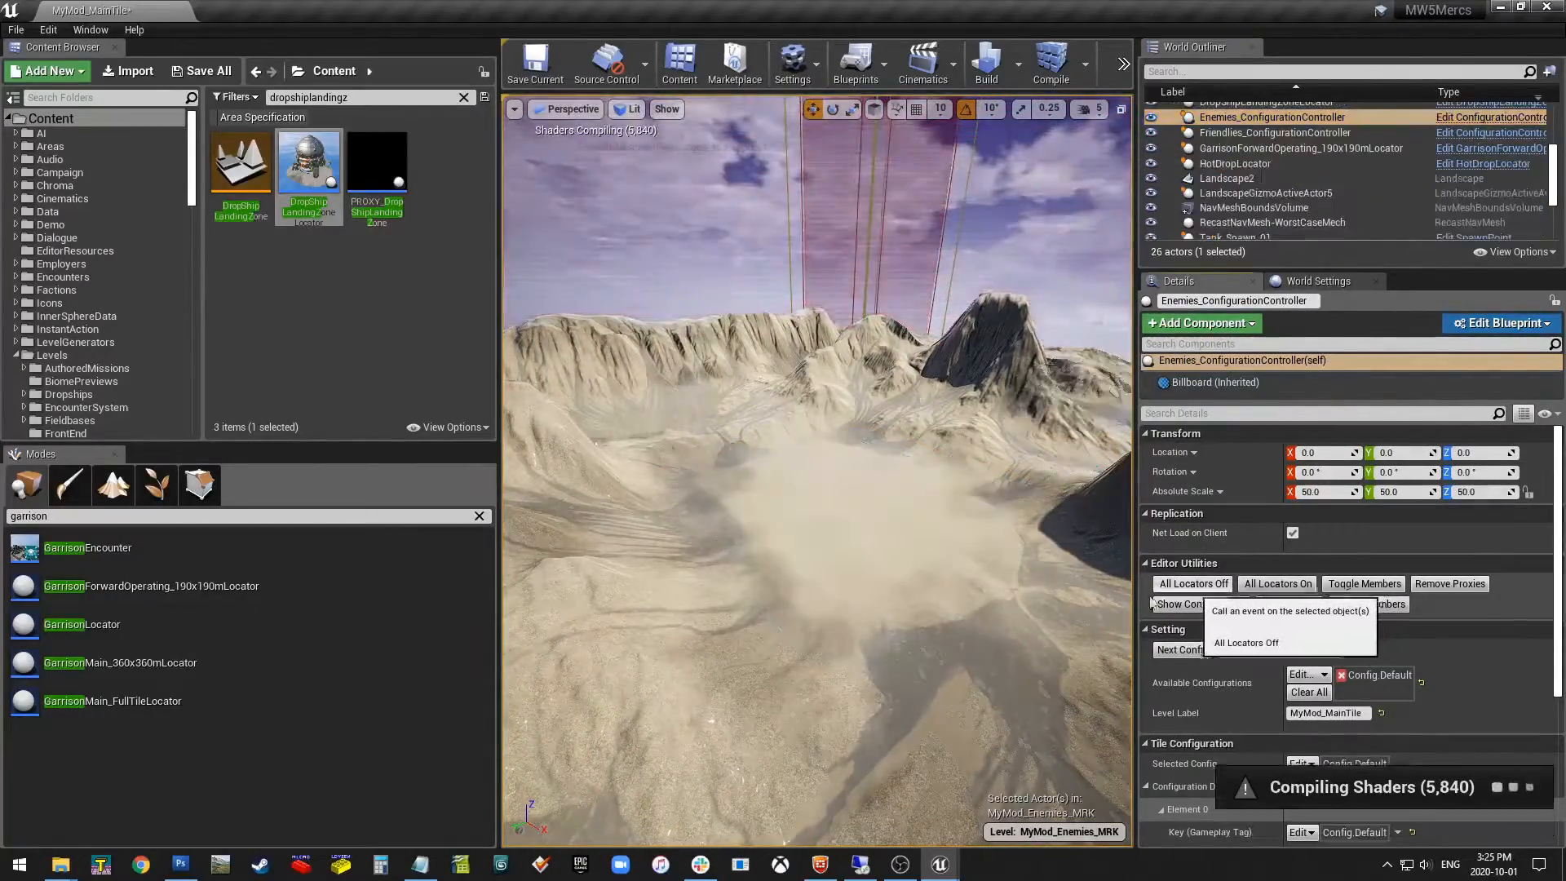
right_drag(995, 570, 1052, 571)
mouse_move(711, 552)
right_down()
mouse_move(694, 546)
mouse_move(712, 553)
right_up()
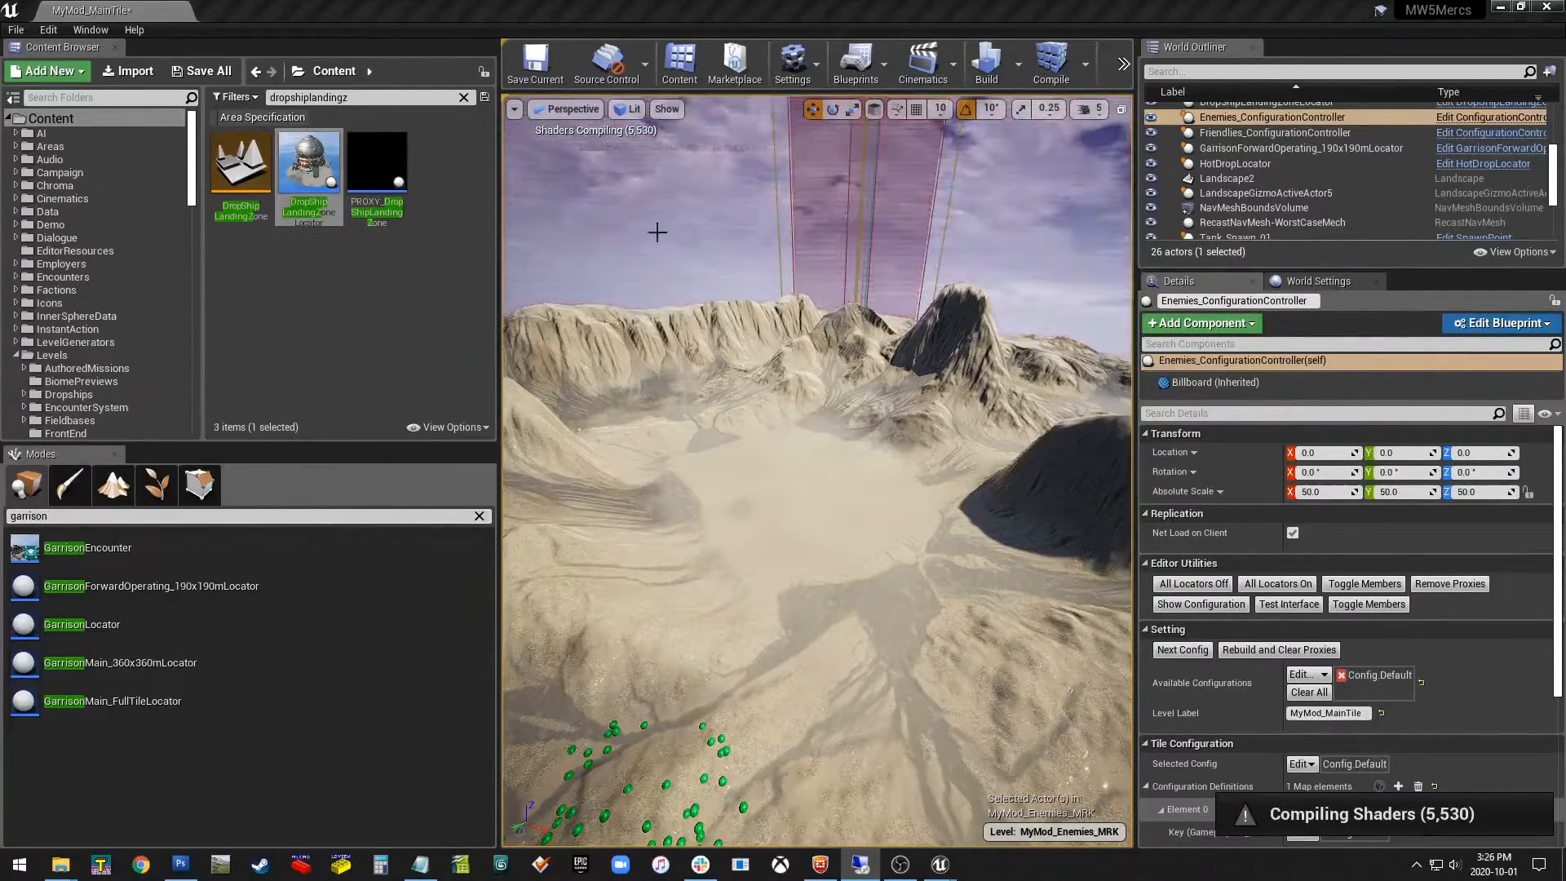
Make MyMod_Friendlies_MRK the current level.
click(90, 30)
click(144, 191)
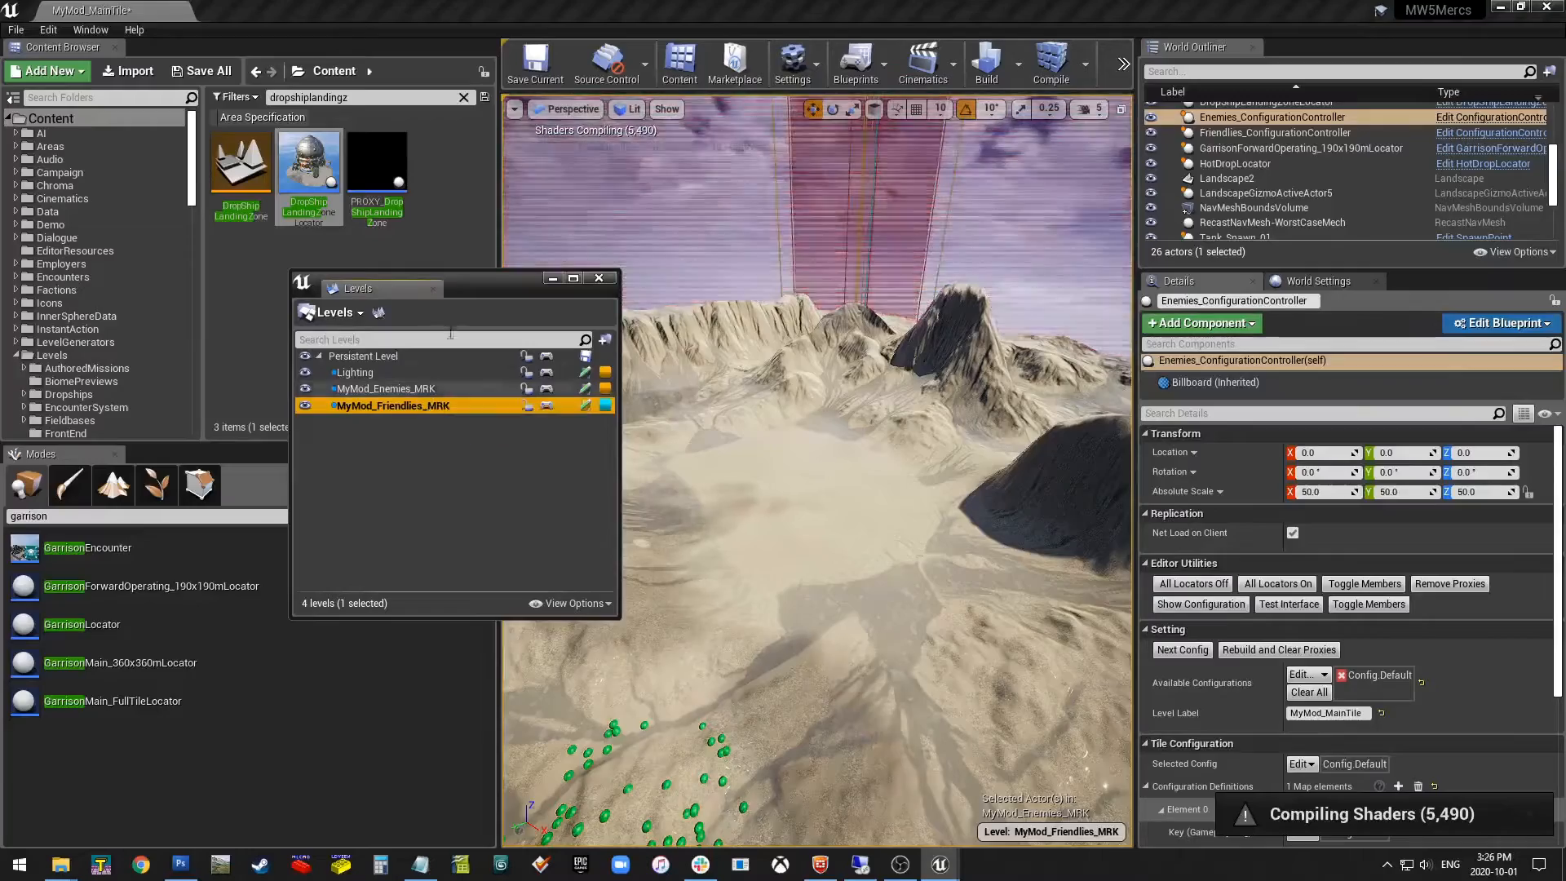
click(598, 278)
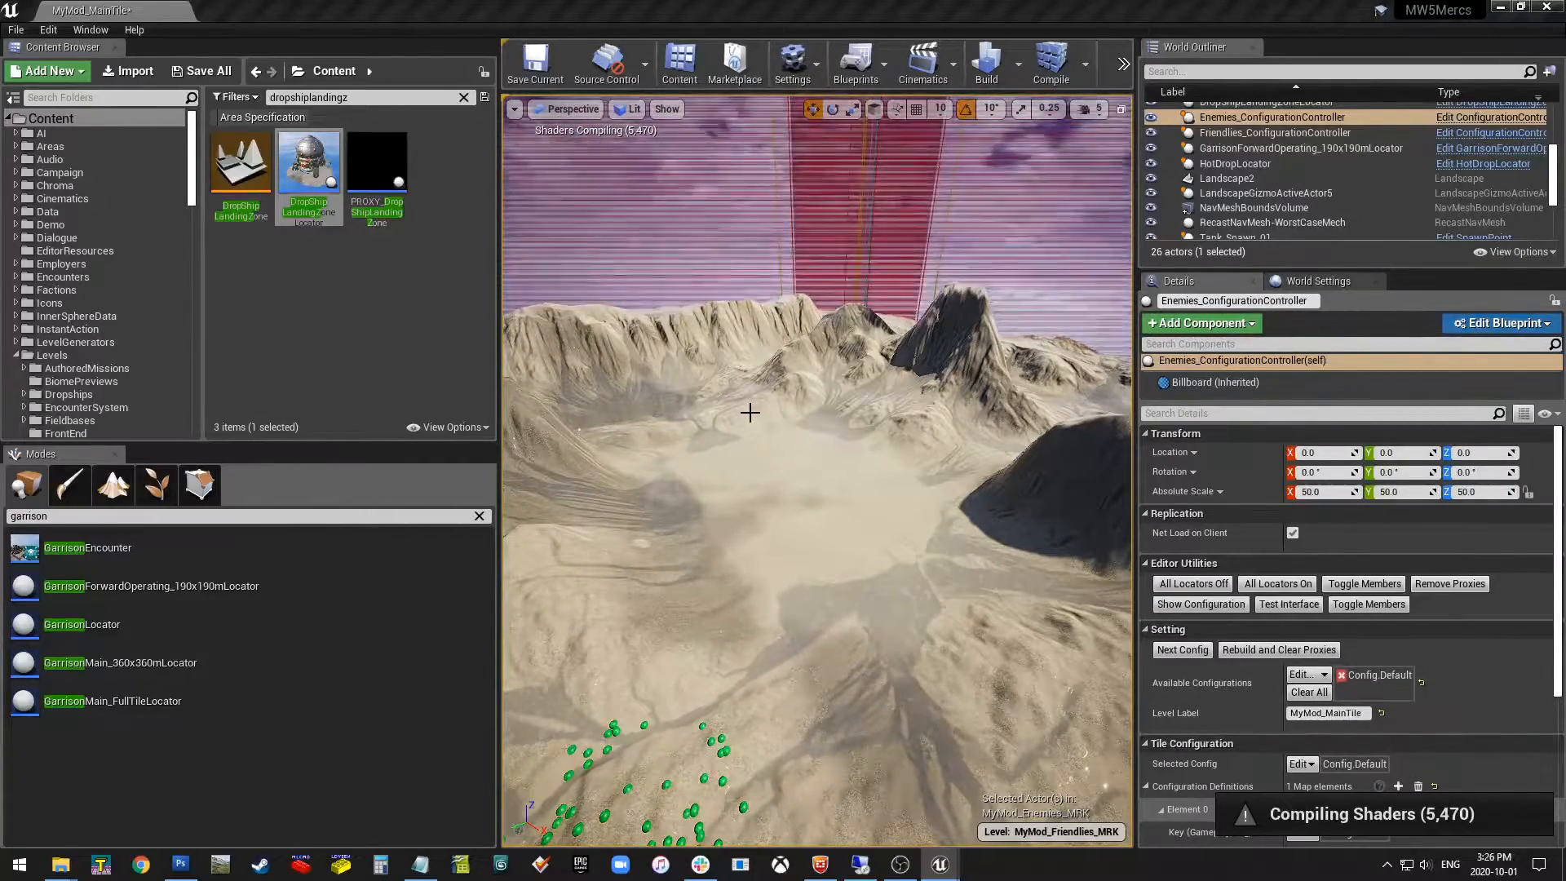
Find the spawn actors and place a SpawnPoint on the terrain in the friendlies level.
mouse_move(192, 200)
mouse_down()
mouse_move(192, 227)
mouse_move(192, 196)
mouse_up()
click(226, 515)
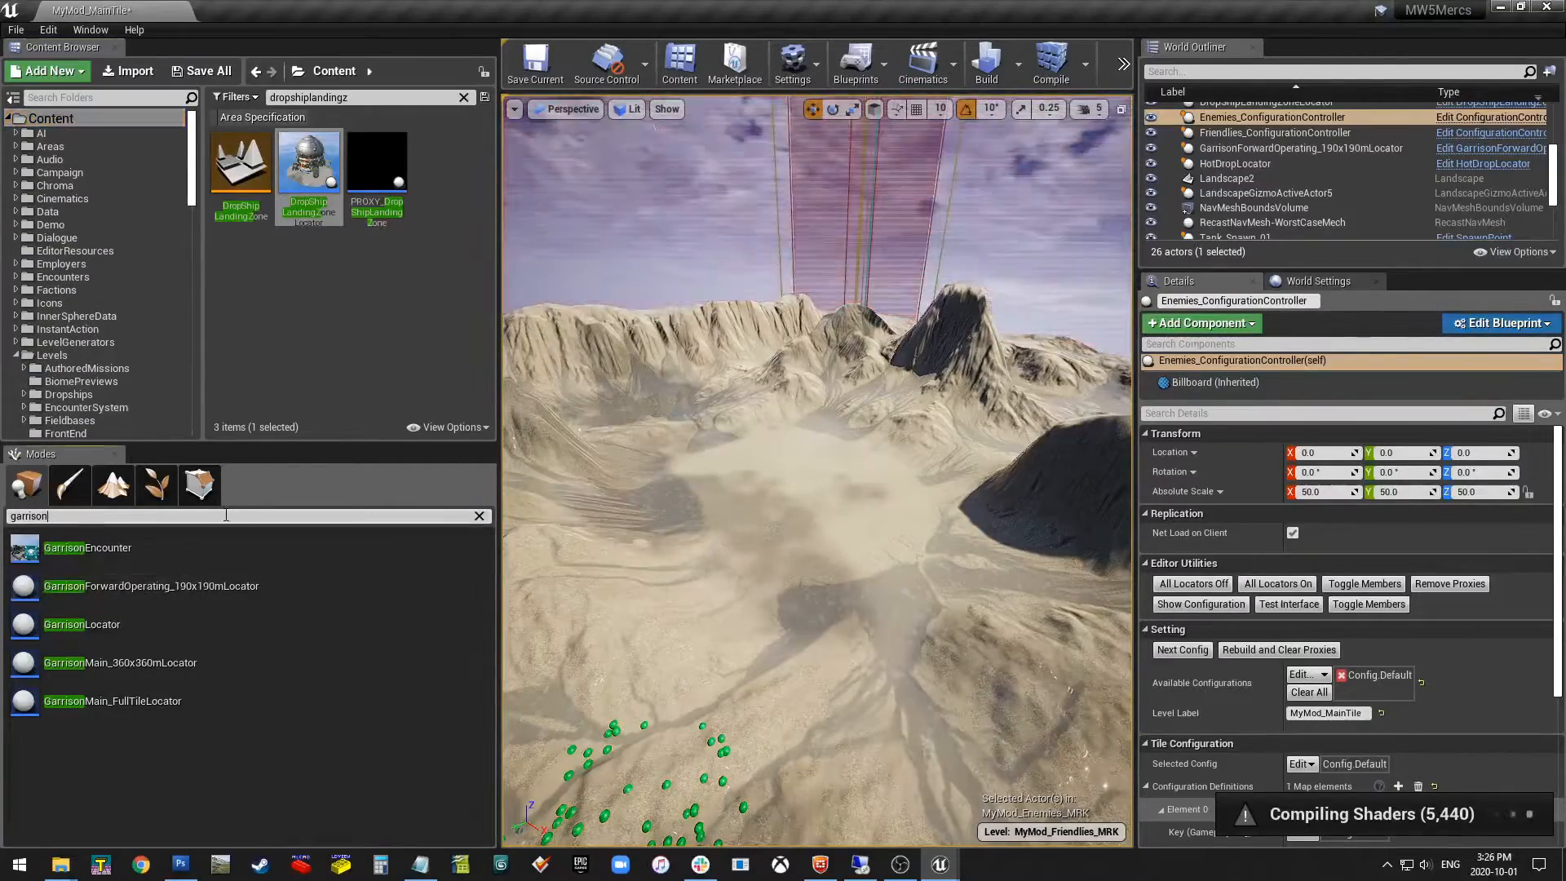
text(spawn)
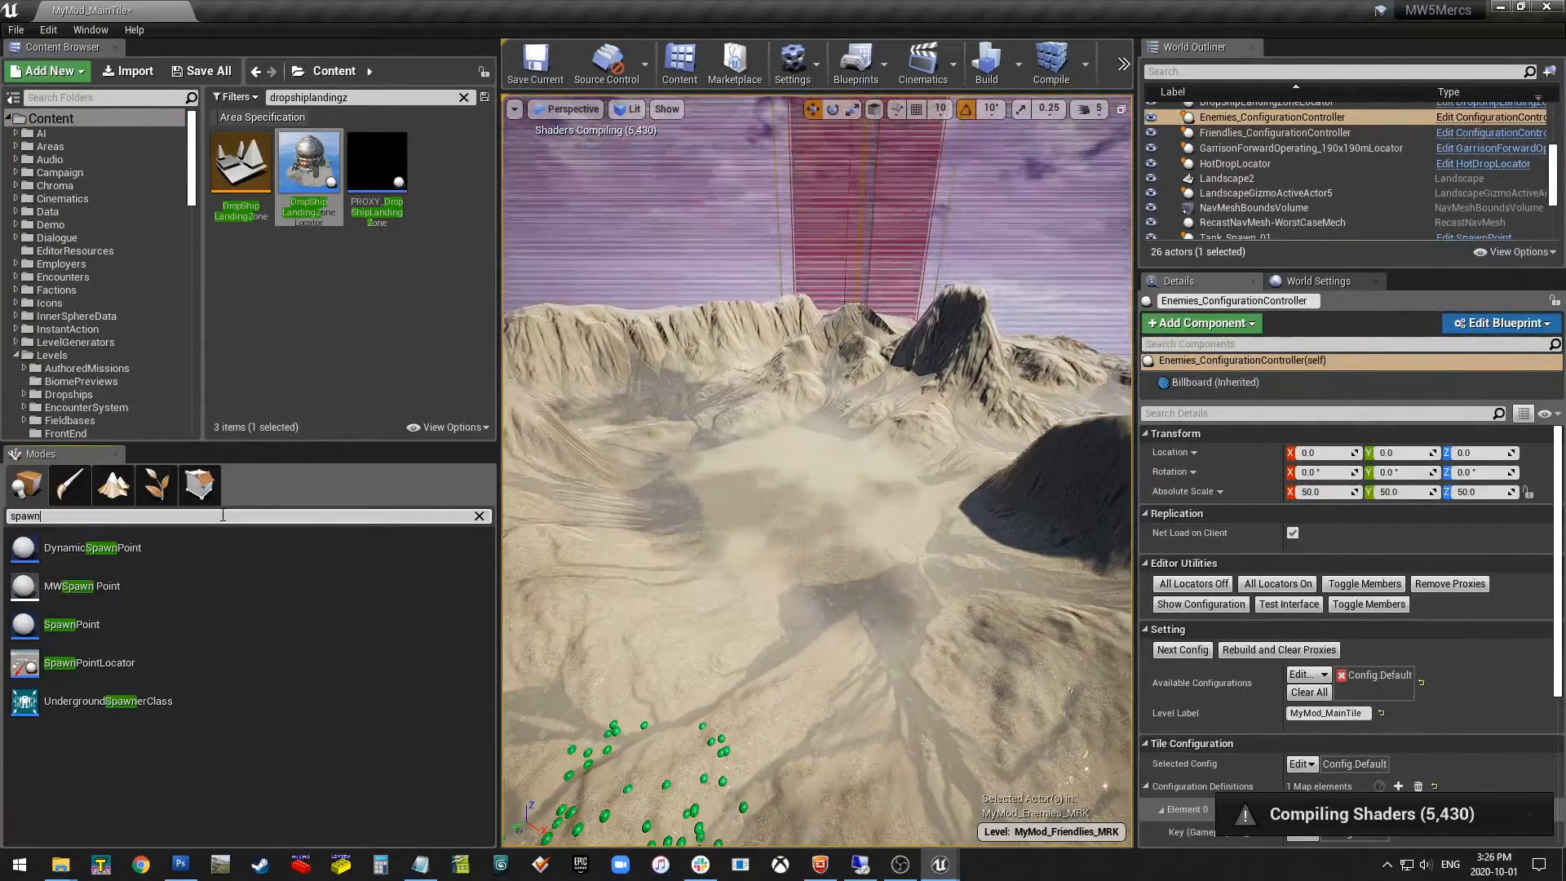
drag(72, 624, 653, 490)
click(872, 485)
right_drag(877, 484, 1009, 482)
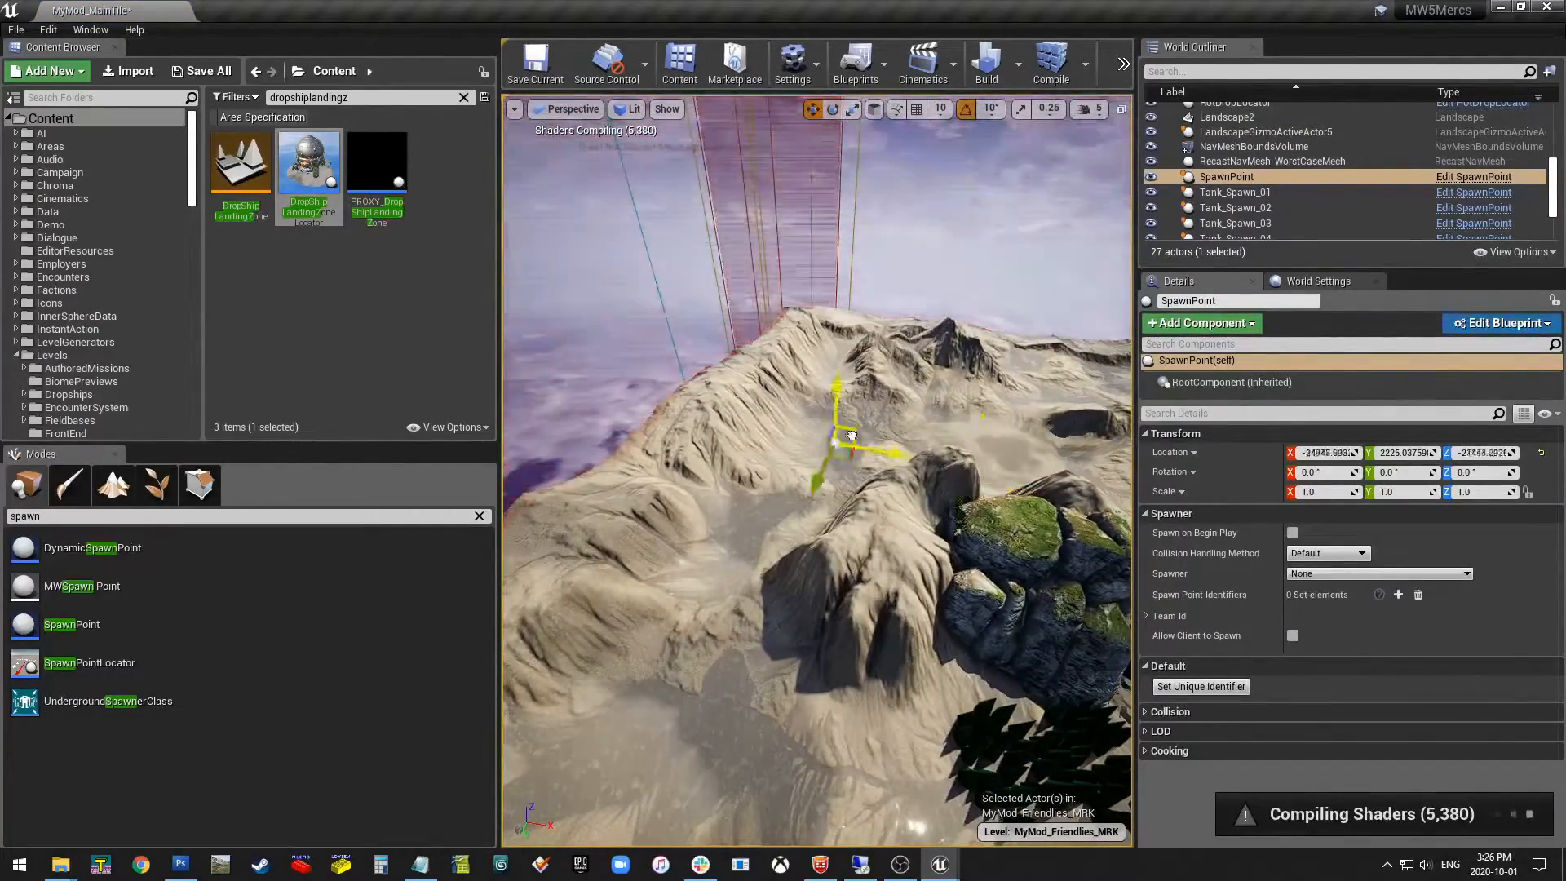
Move the SpawnPoint out beyond the map boundary to about X -146312, Y 2225, Z -12686.
key(f)
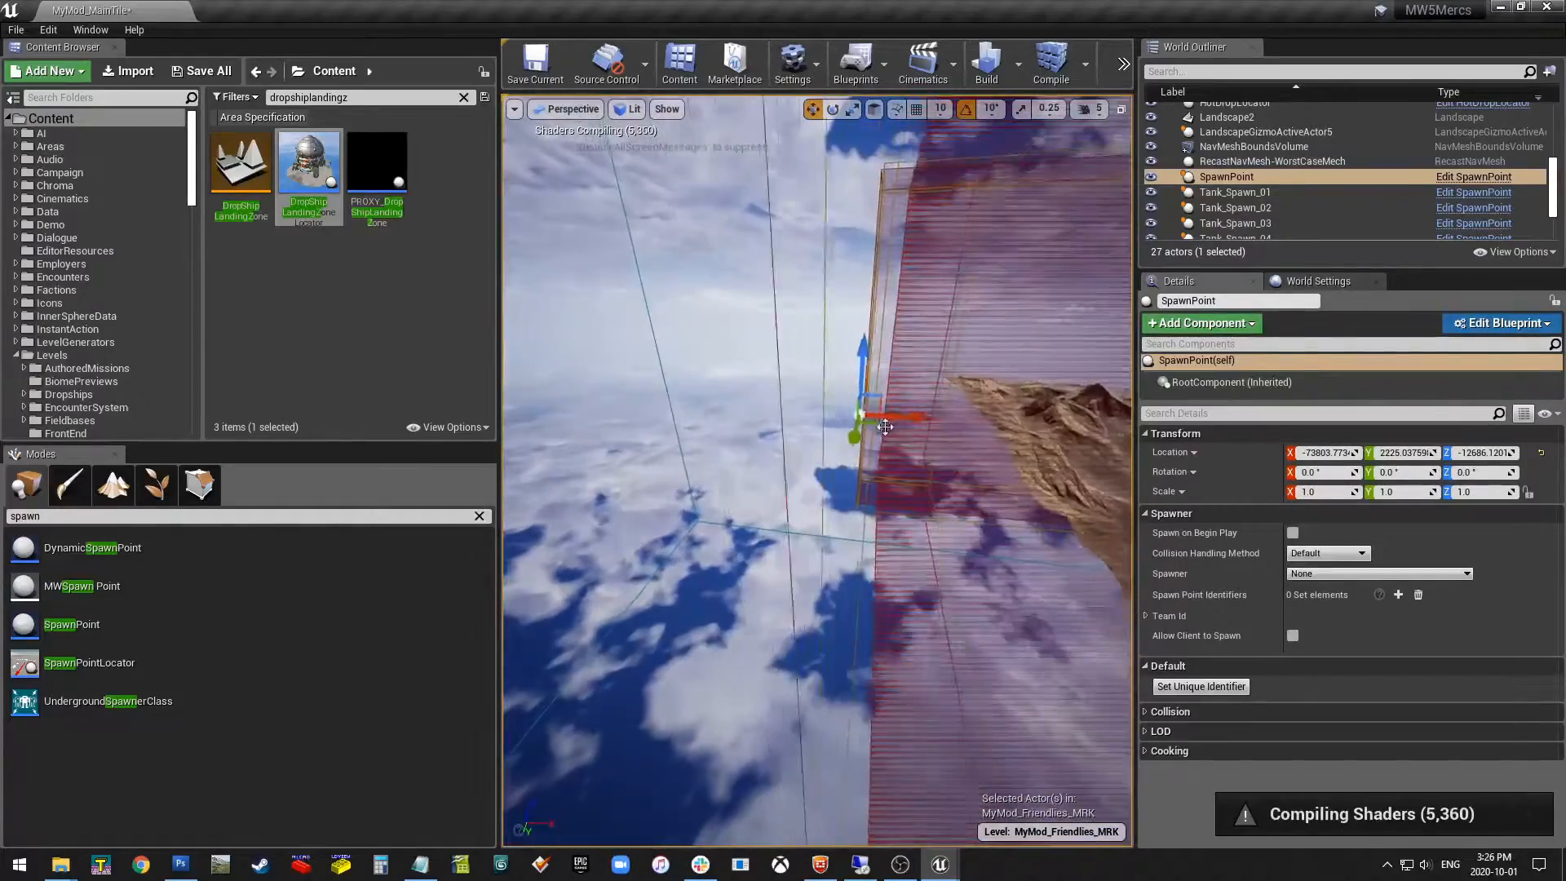
drag(928, 423, 581, 390)
key(f)
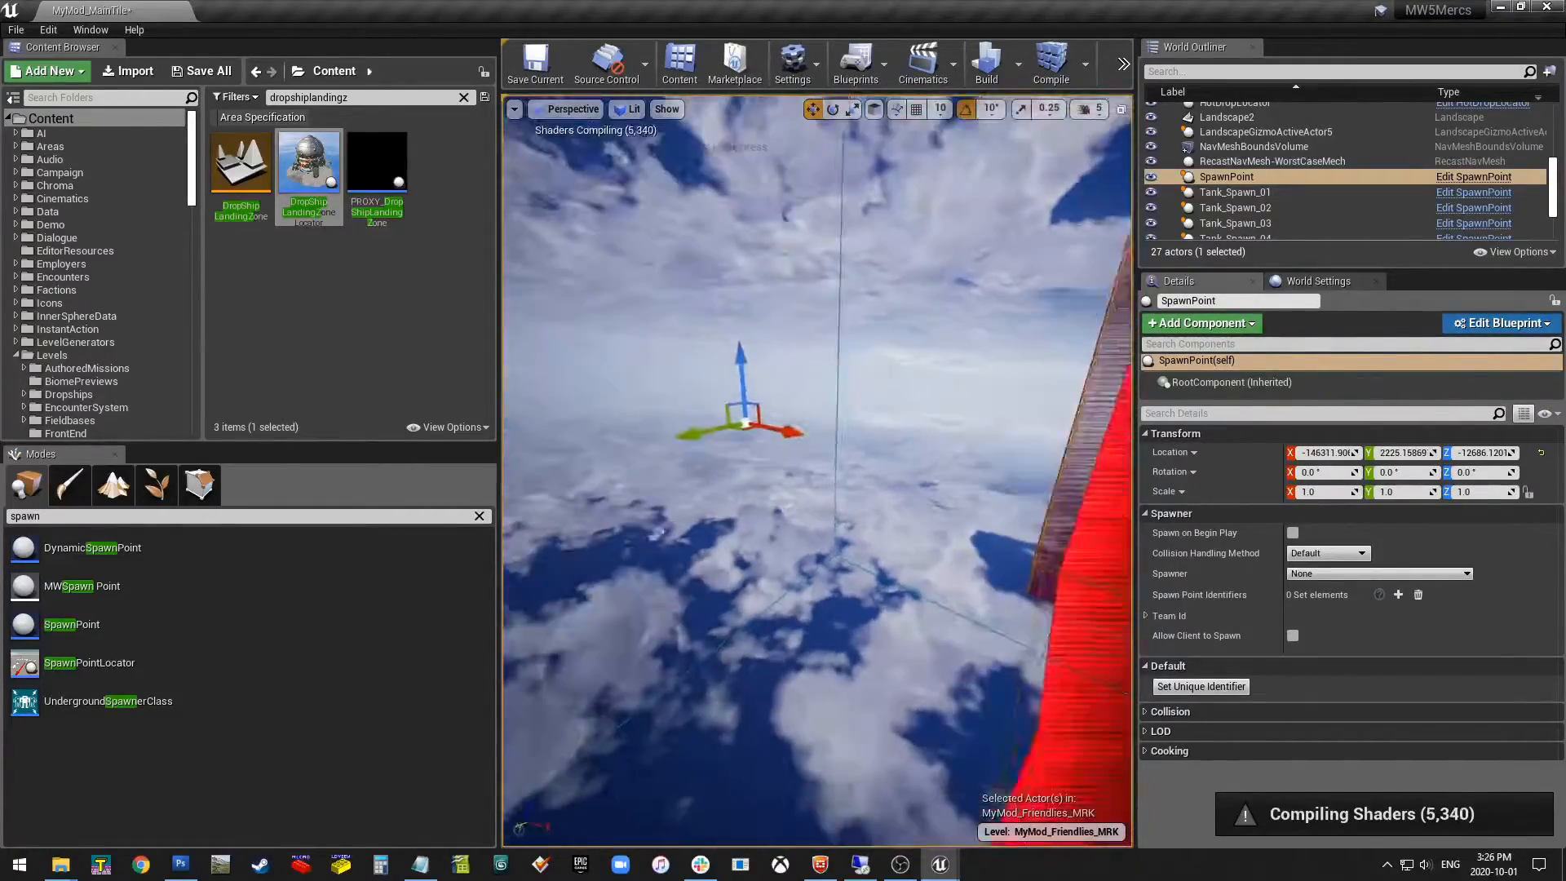
mouse_move(807, 457)
right_down()
mouse_move(709, 436)
mouse_move(652, 469)
mouse_move(636, 513)
mouse_move(824, 457)
mouse_move(838, 428)
mouse_move(808, 408)
mouse_move(795, 444)
right_up()
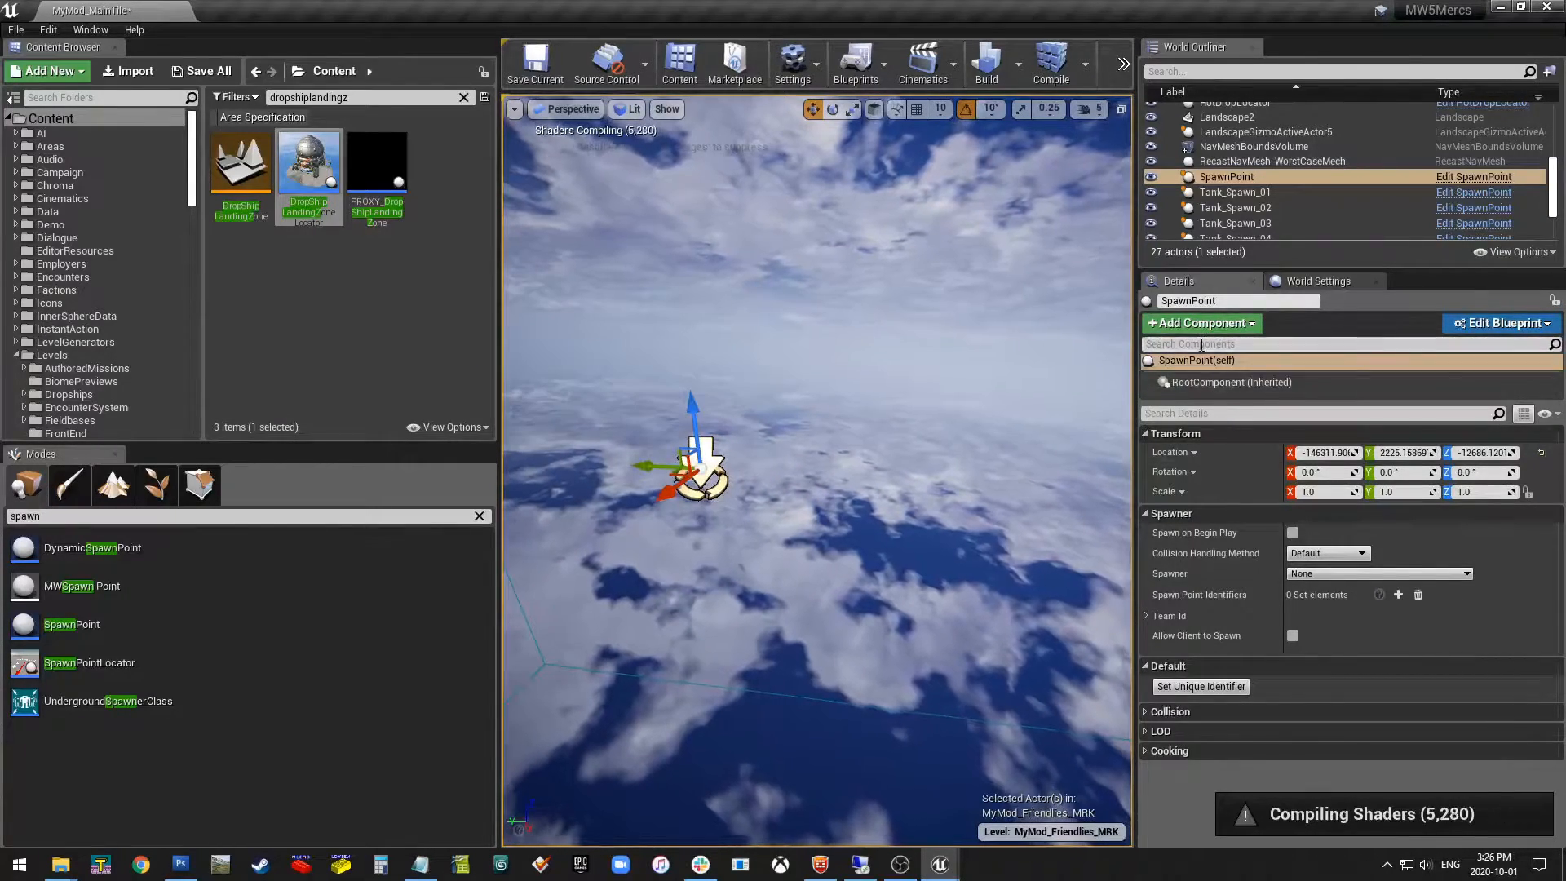
Rename the spawn point to VTOL_SpawnPoint_01 and set its Spawner to Spawner_VTOL.
click(1252, 301)
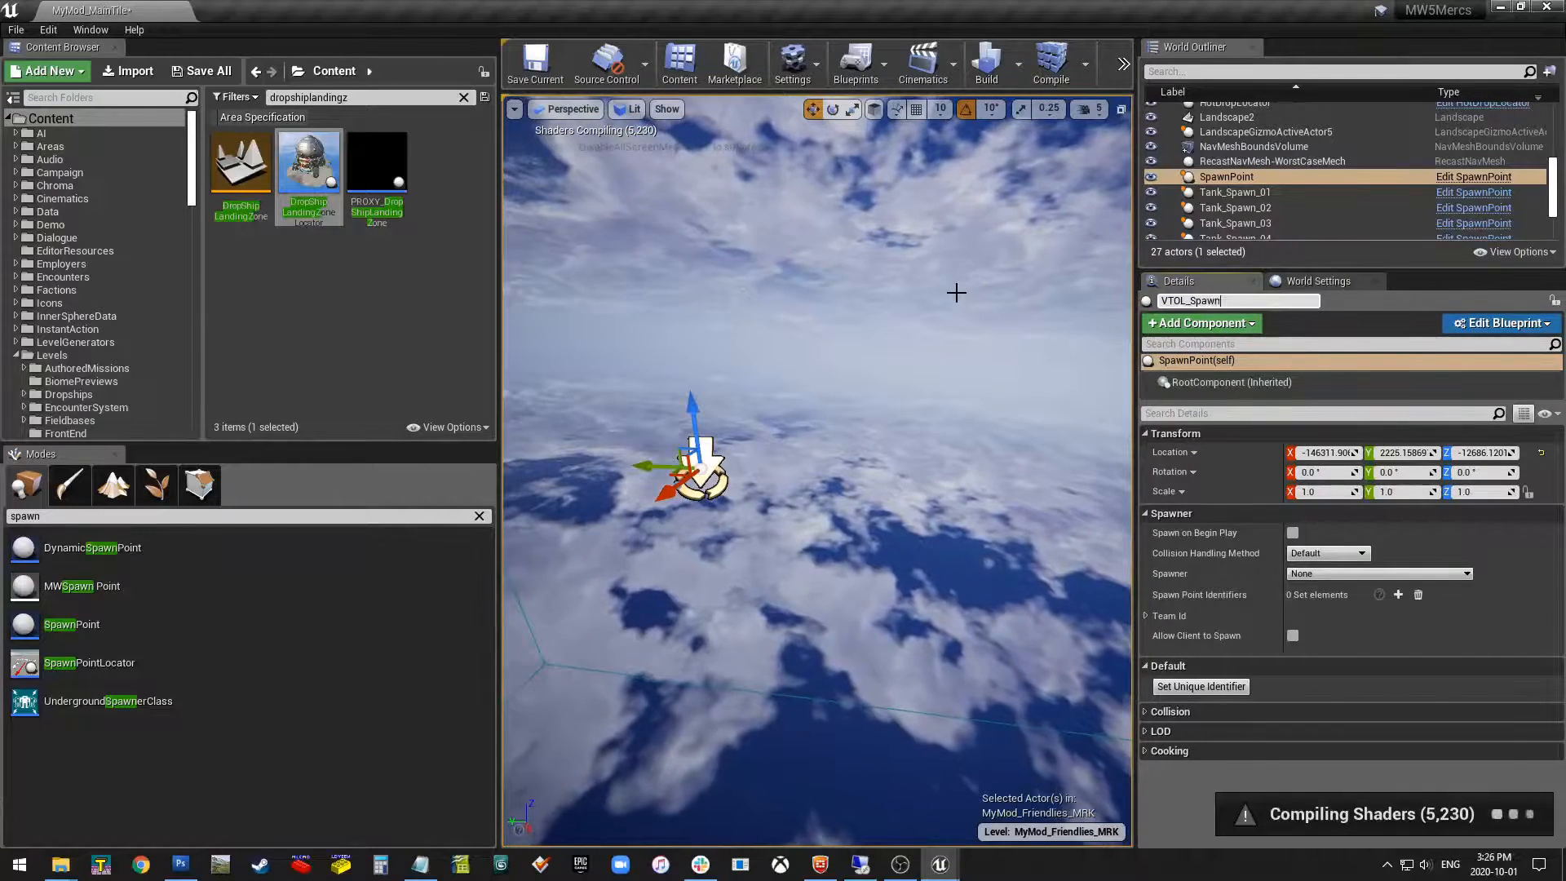
text(VTOL_SpawnPoint_01)
key(Return)
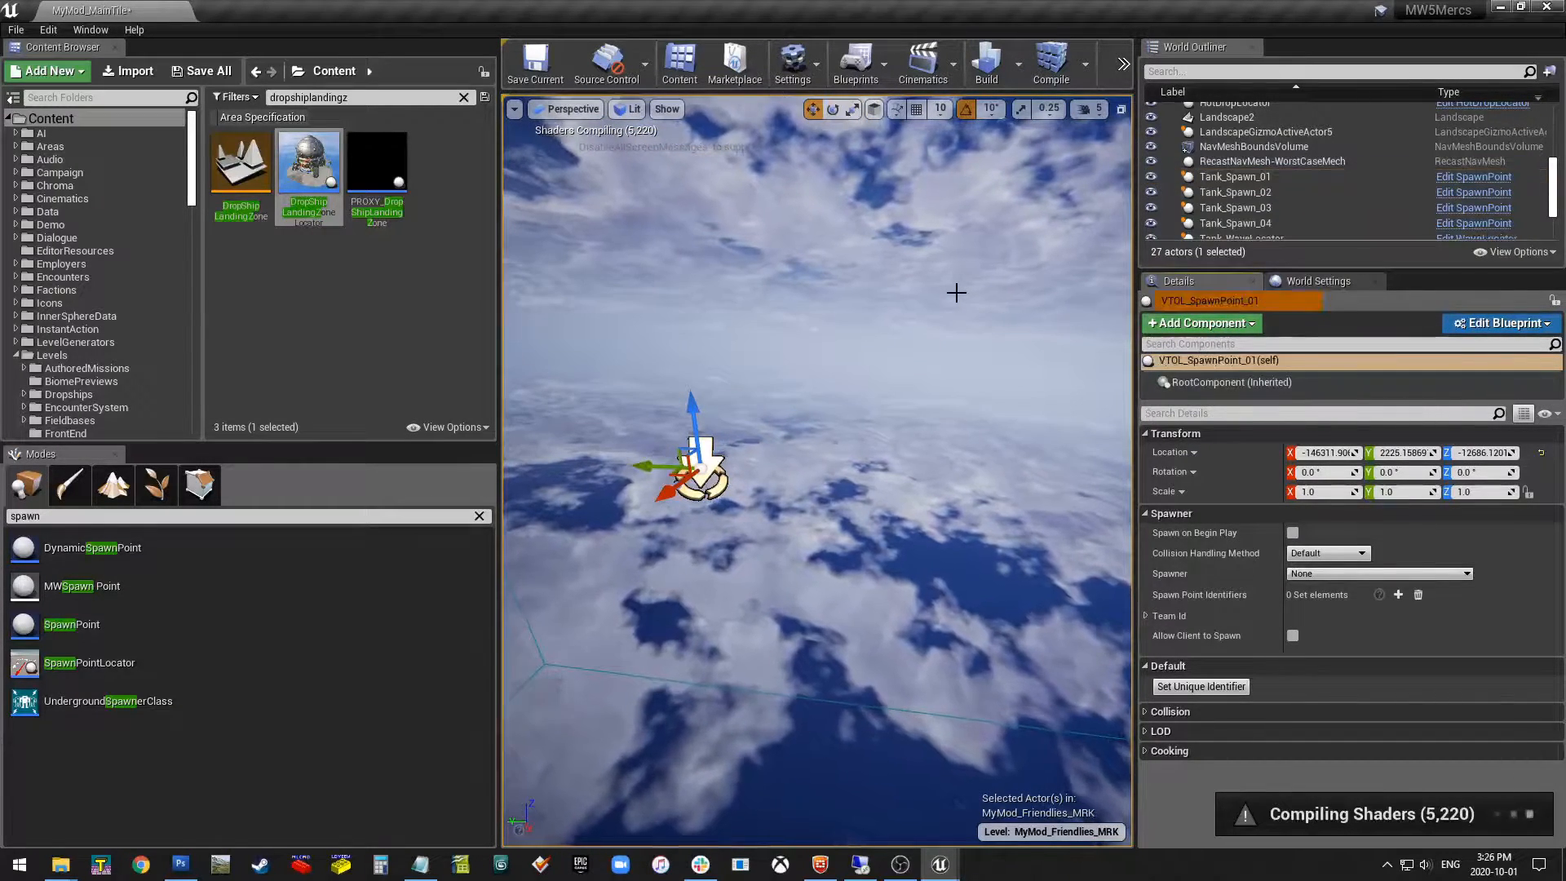
click(1442, 574)
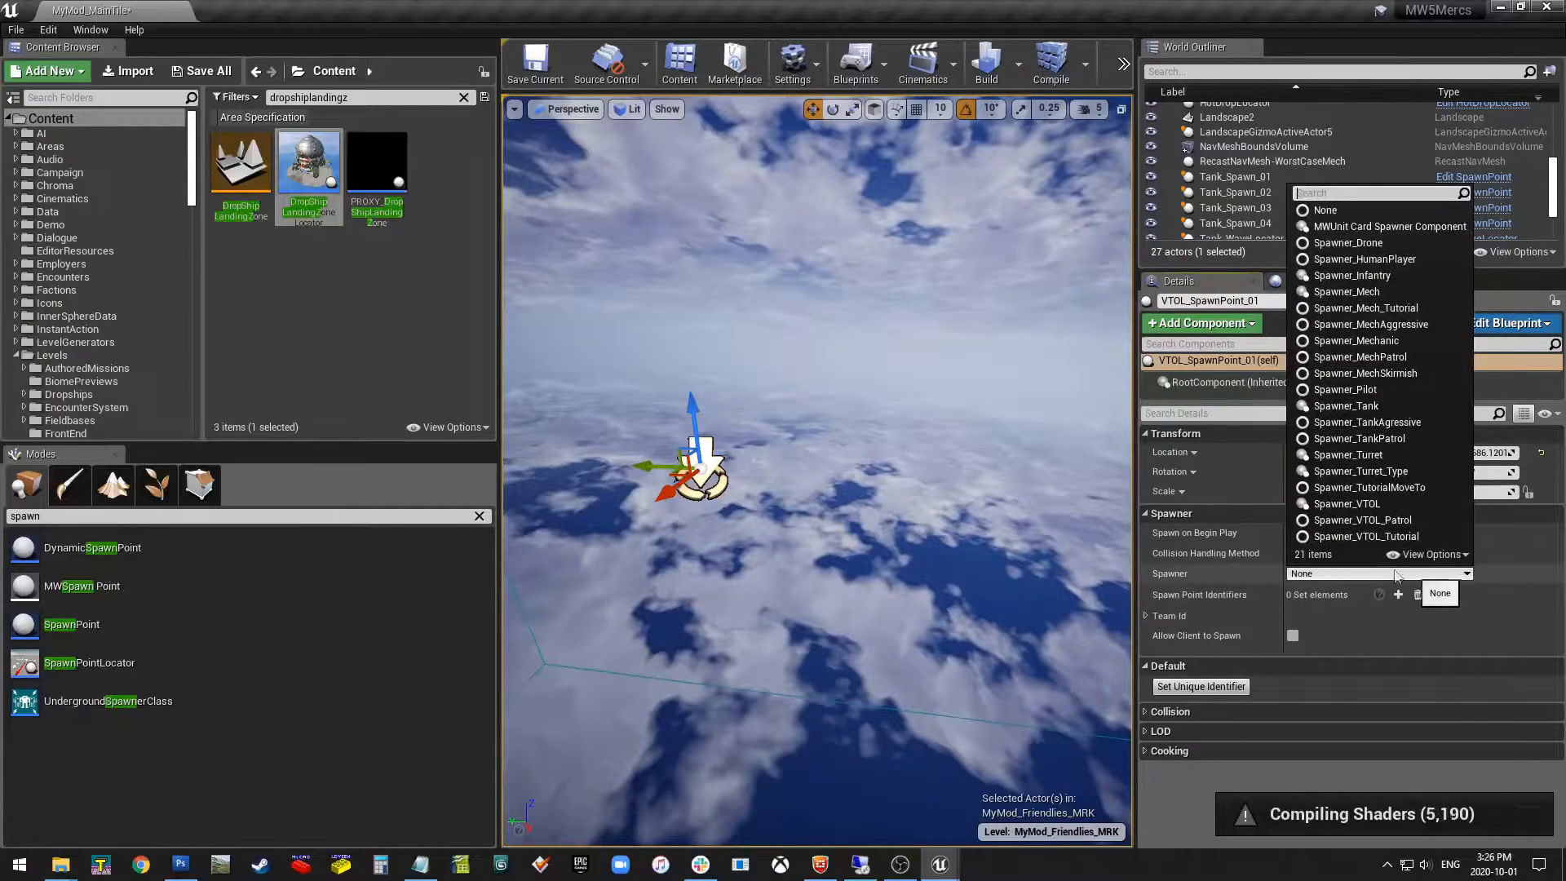
click(1437, 502)
Duplicate the VTOL spawn point three times along the Y axis, with the last copy at about Y -5765.
alt+drag(631, 465, 877, 514)
key(s)
right_drag(876, 514, 840, 512)
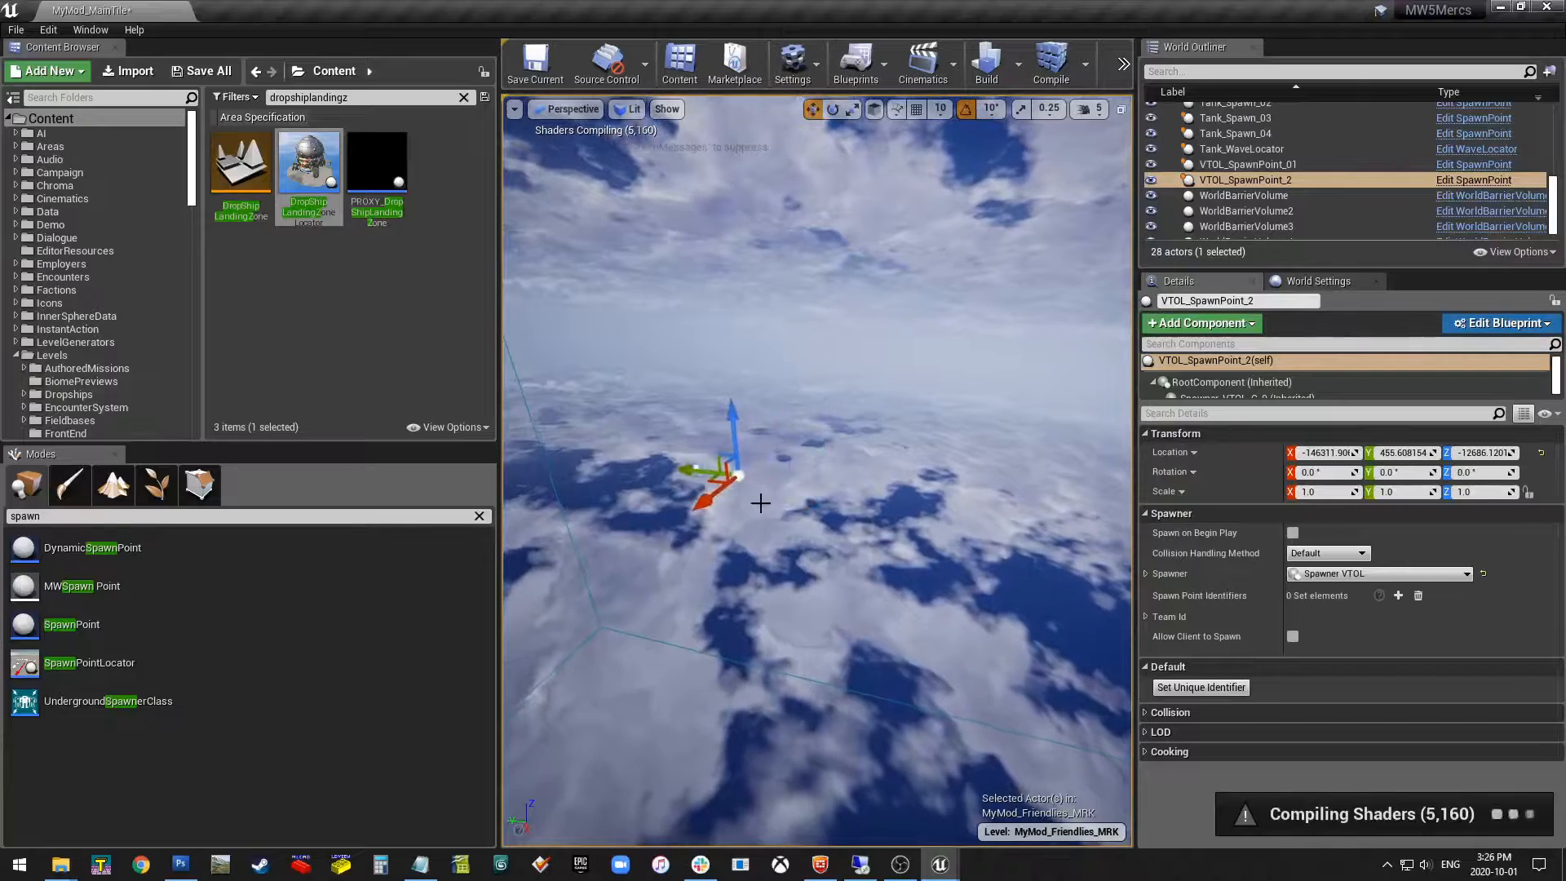
alt+drag(692, 469, 868, 491)
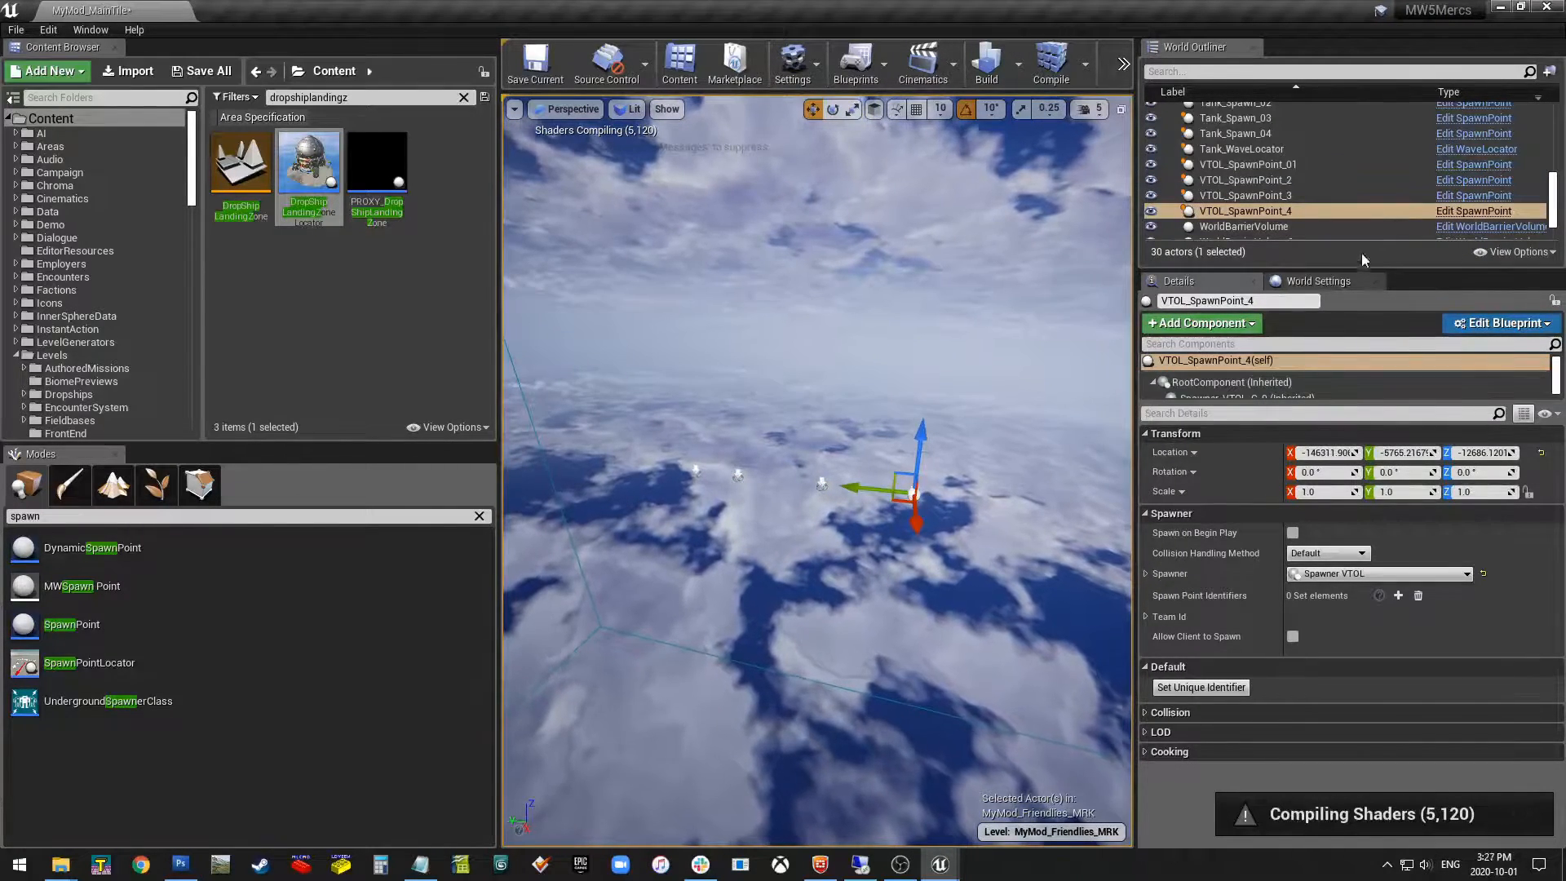
Rename VTOL_SpawnPoint_01 to VTOL_SpawnPoint_1.
click(1341, 167)
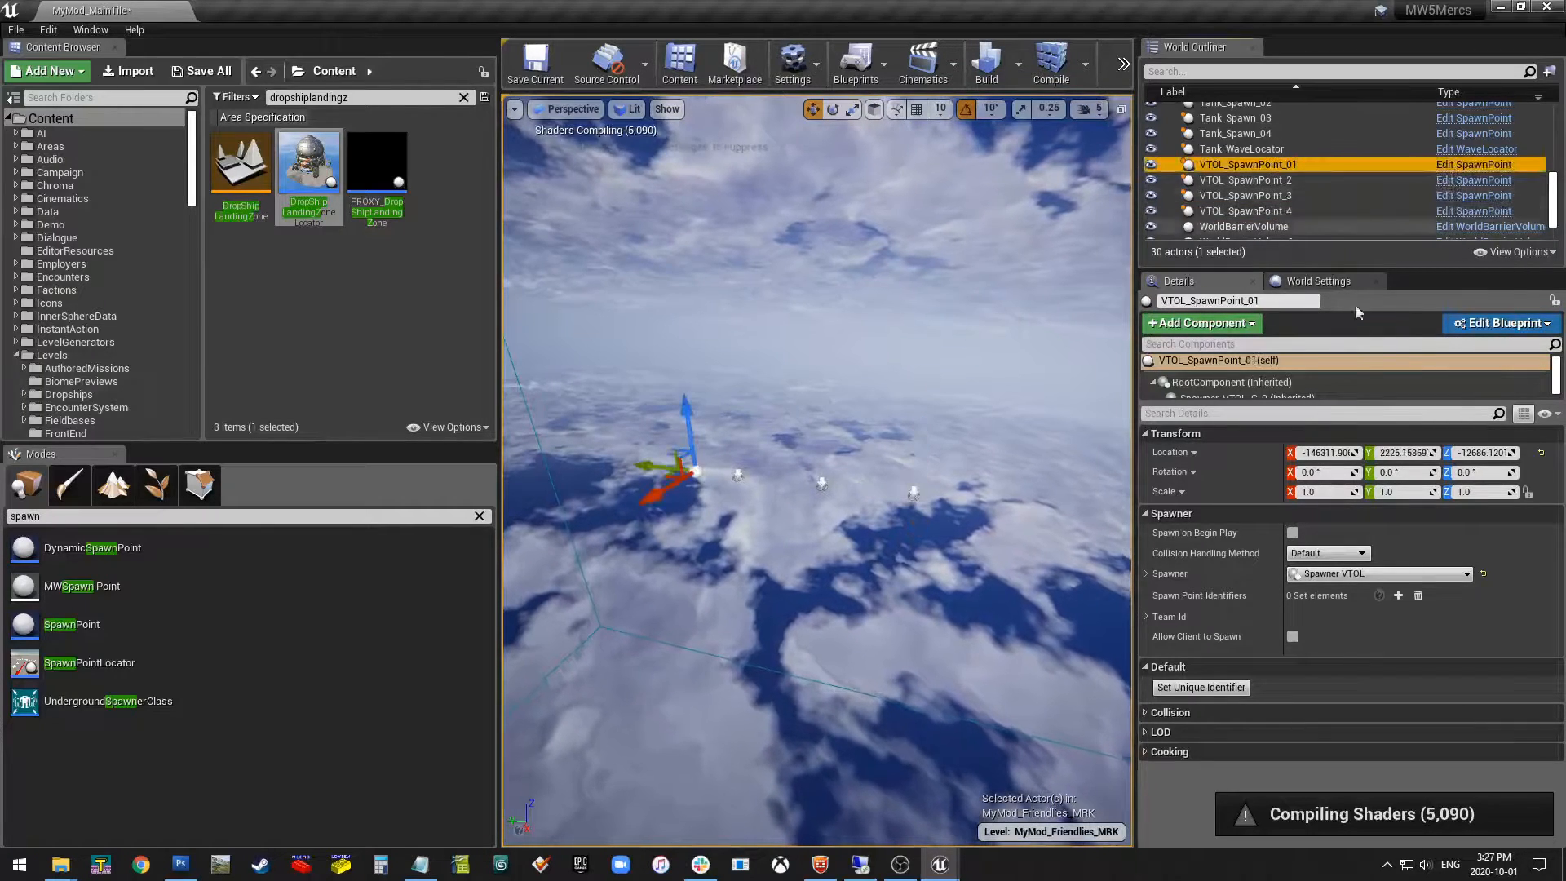
click(1282, 300)
text(VTOL_SpawnPoint_1)
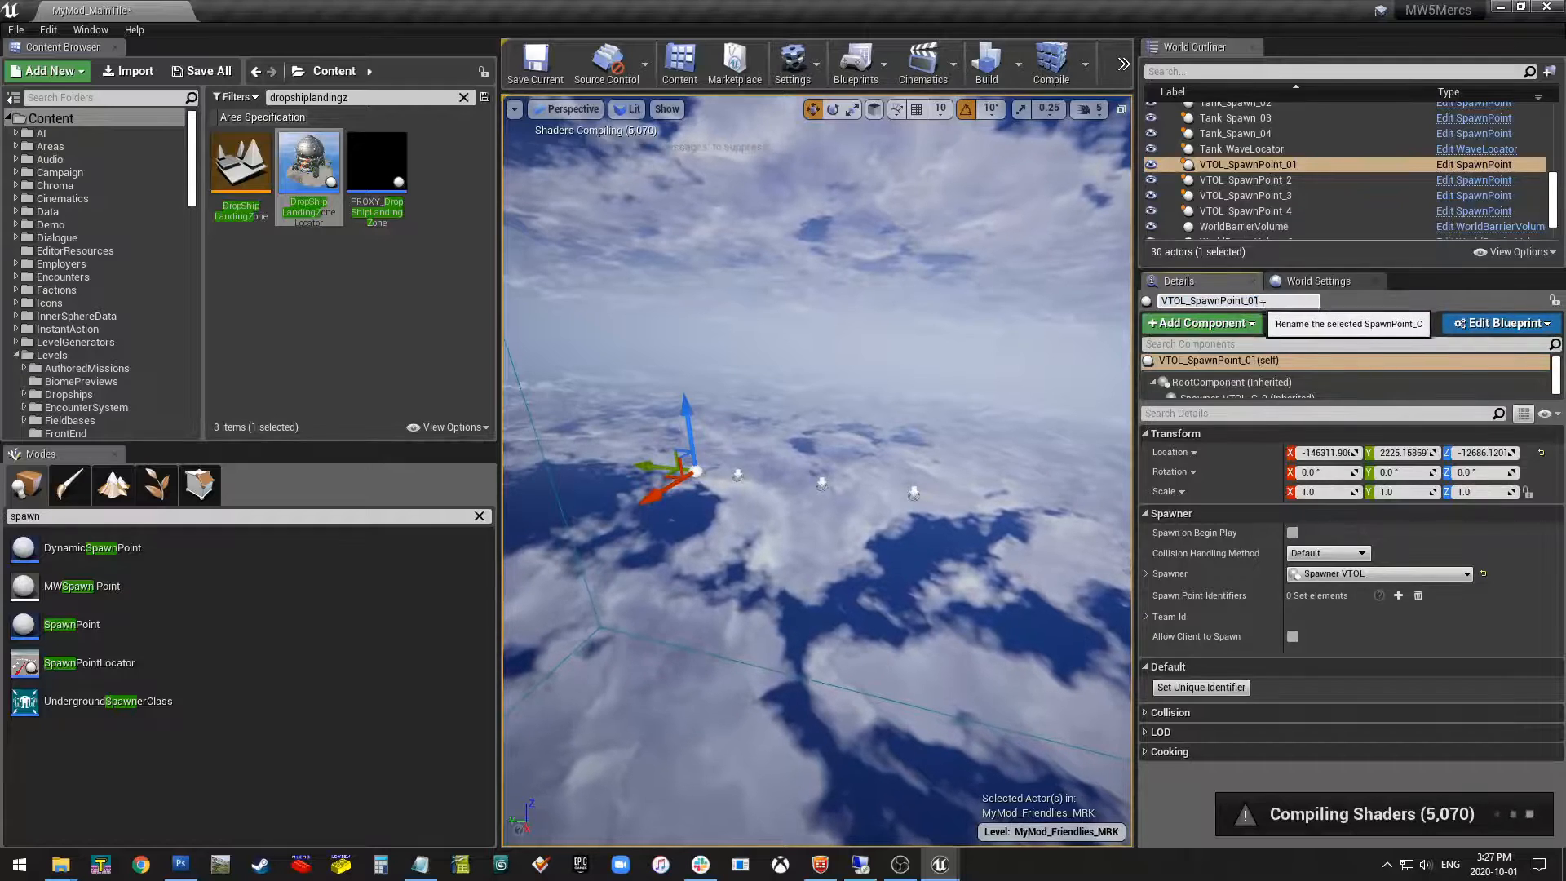
key(Return)
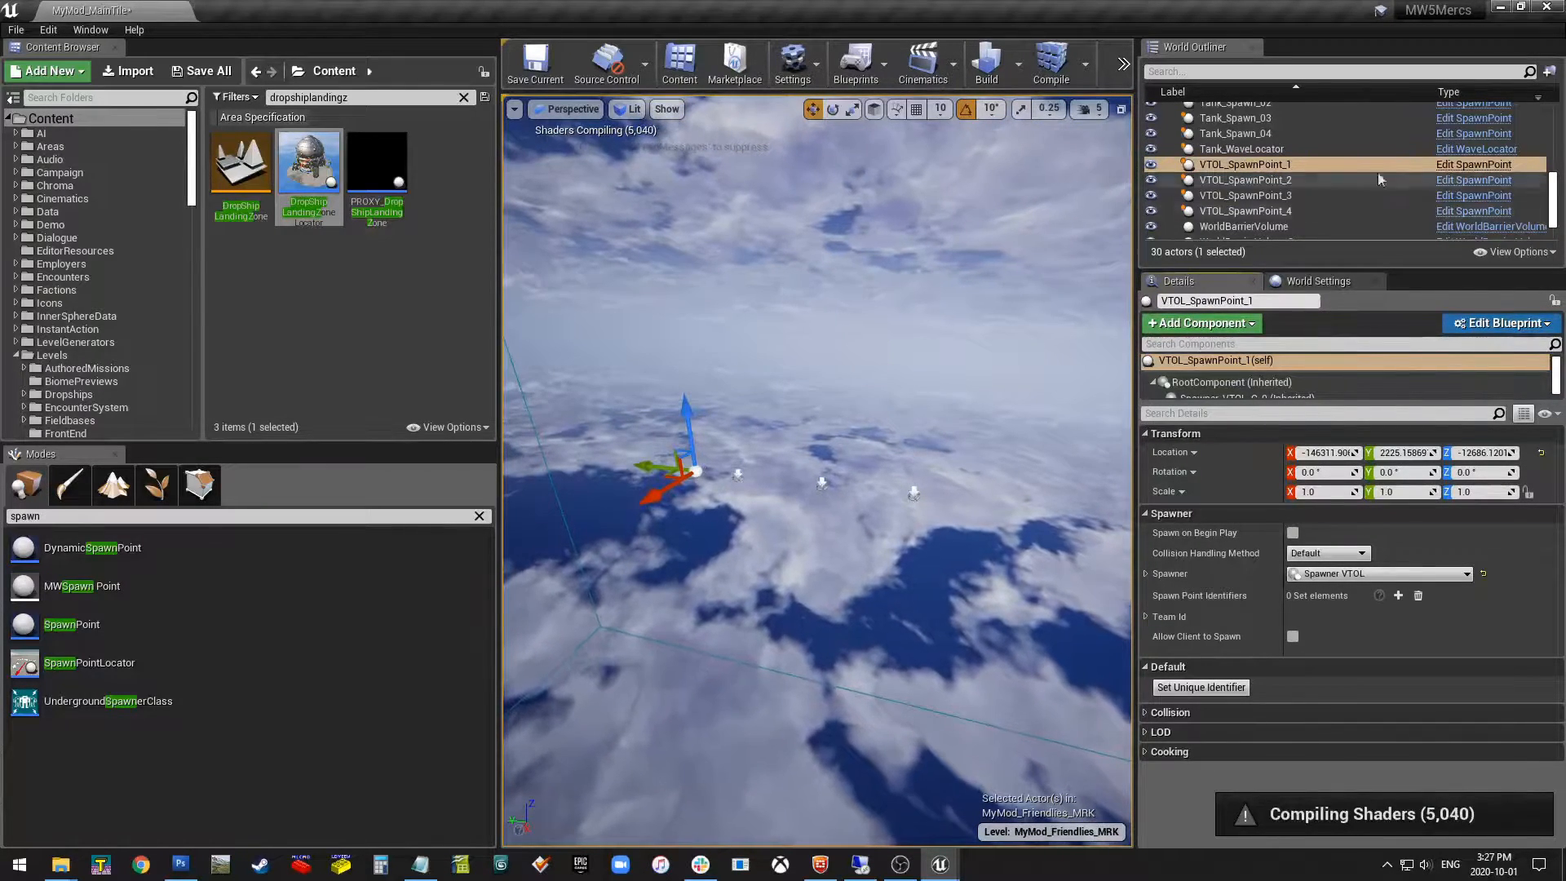
Place a WaveLocator beside the VTOL spawn points at about X -143768, Y -4883, Z -12028 and name it FriendlyVTOL_WaveLocator.
key(ctrl+a)
text(wave)
drag(73, 548, 830, 477)
click(840, 475)
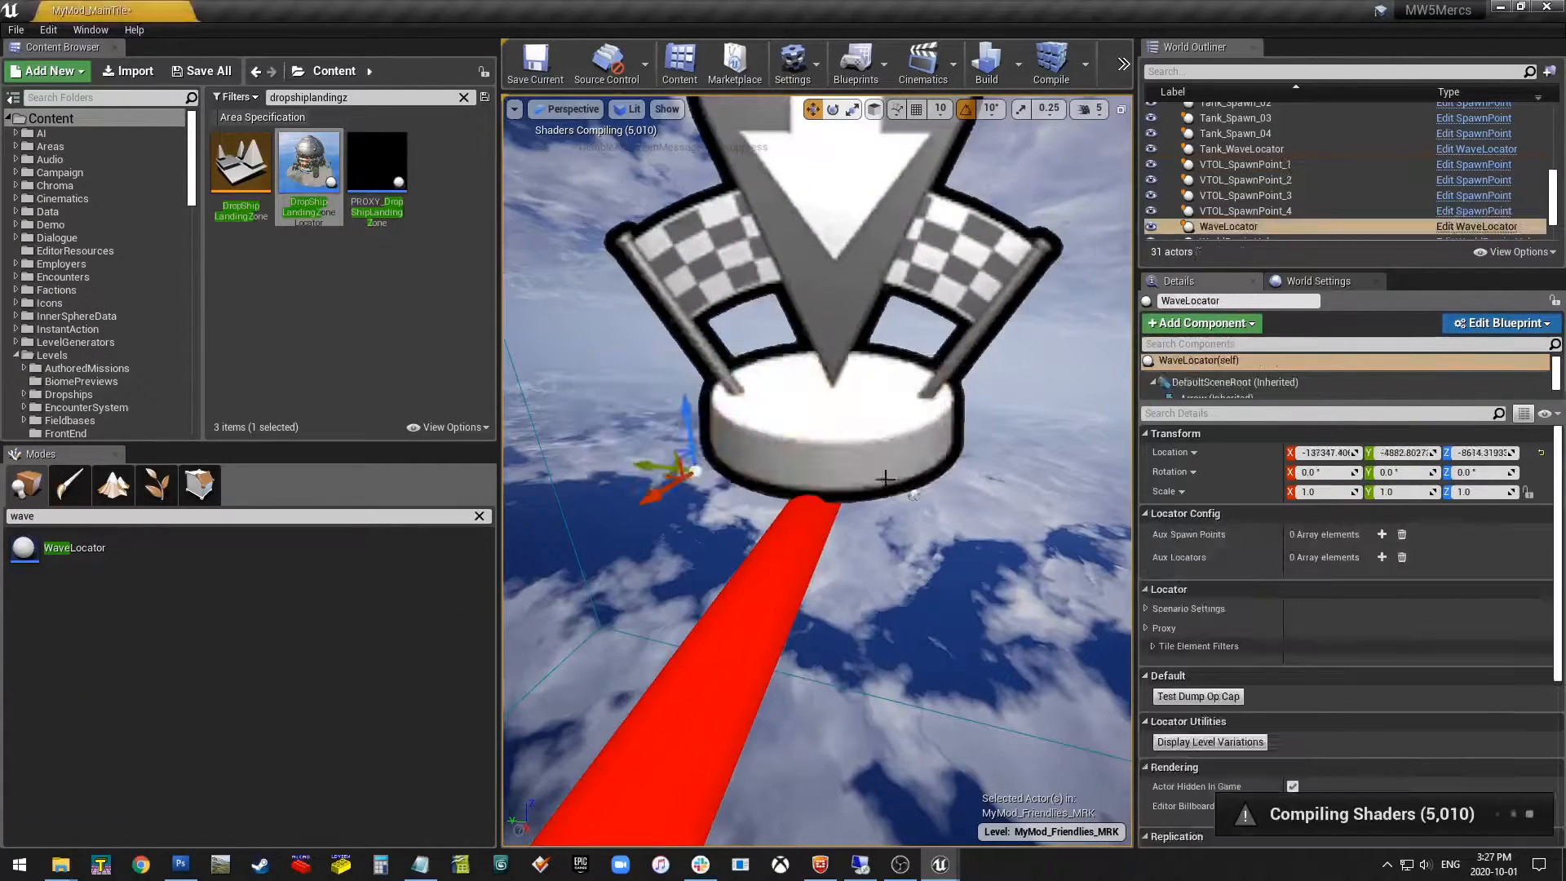
drag(634, 444, 775, 465)
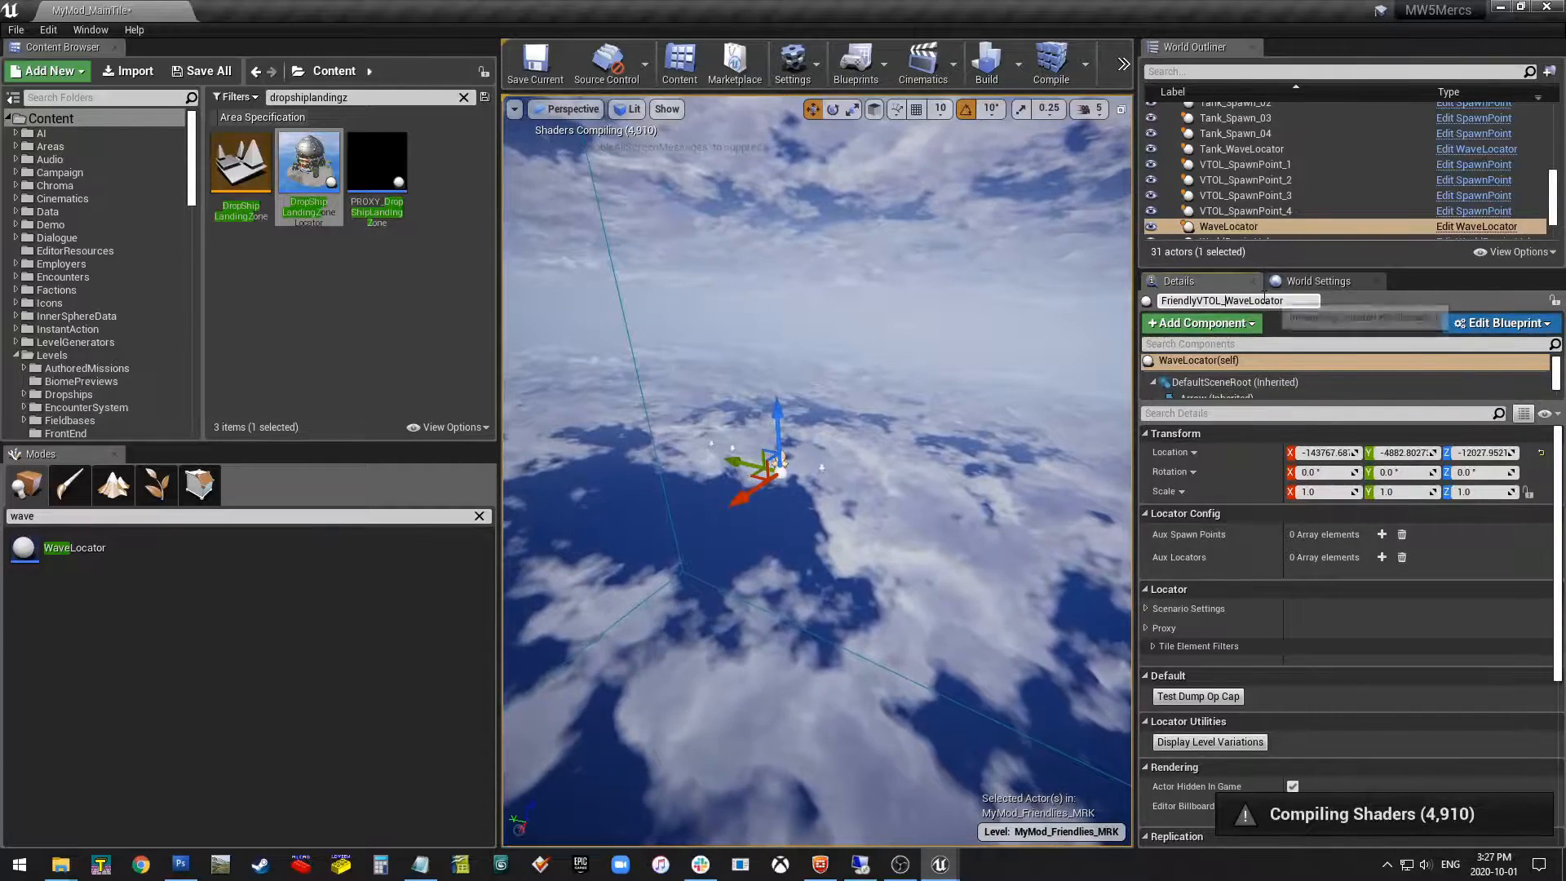
Add four Aux Spawn Points to FriendlyVTOL_WaveLocator and assign VTOL_SpawnPoint_1 through VTOL_SpawnPoint_4 to them in order.
click(1381, 534)
click(1381, 535)
click(1380, 535)
click(1381, 534)
click(1353, 558)
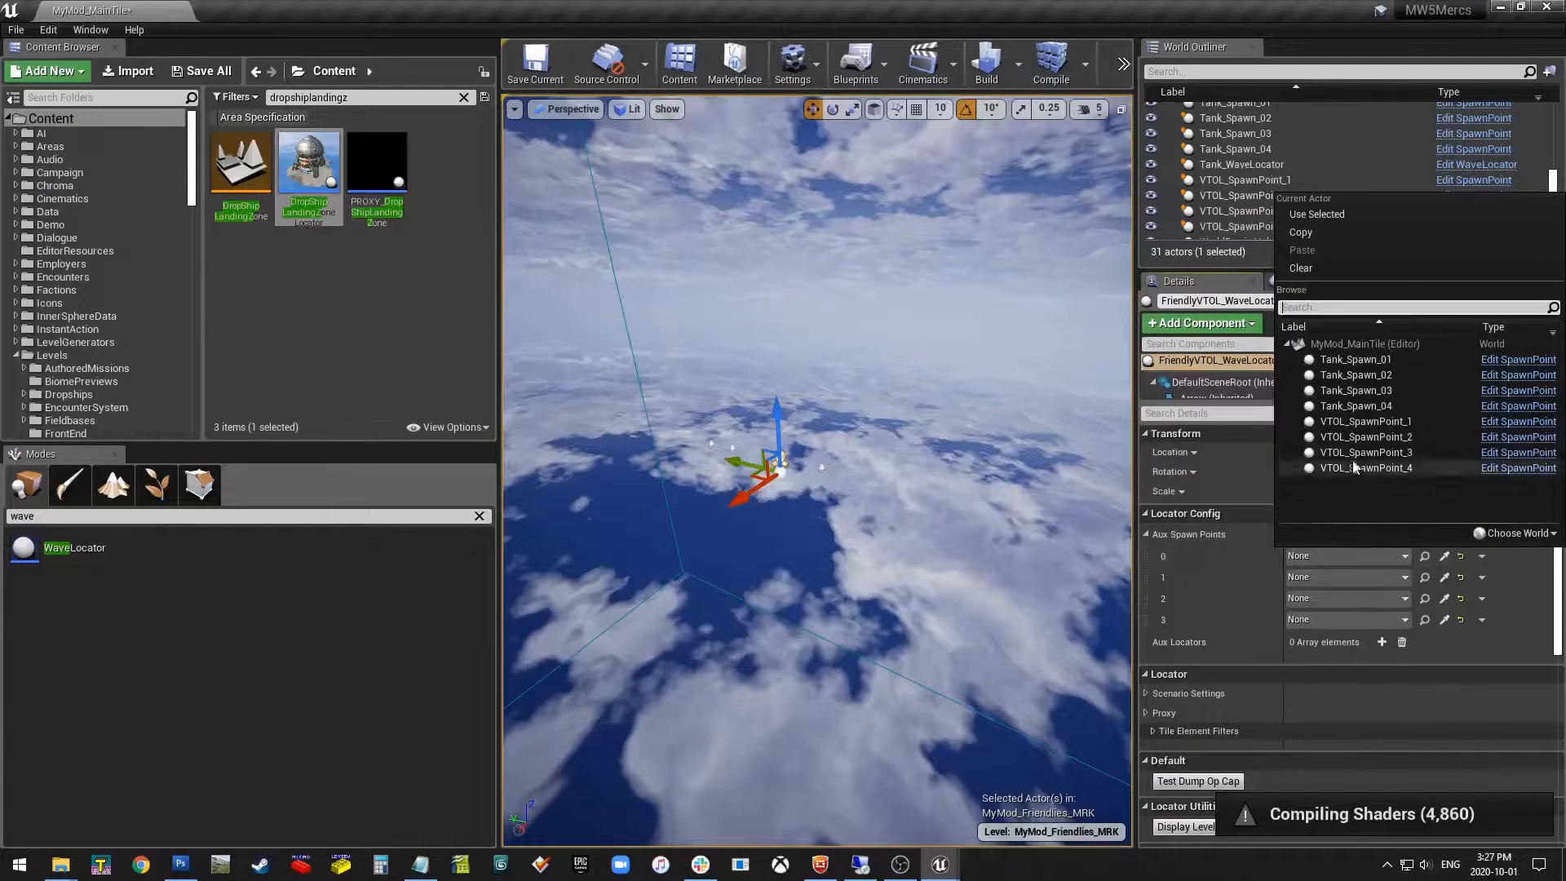
click(1367, 423)
click(1352, 577)
click(1366, 461)
click(1339, 599)
click(1366, 496)
click(1337, 620)
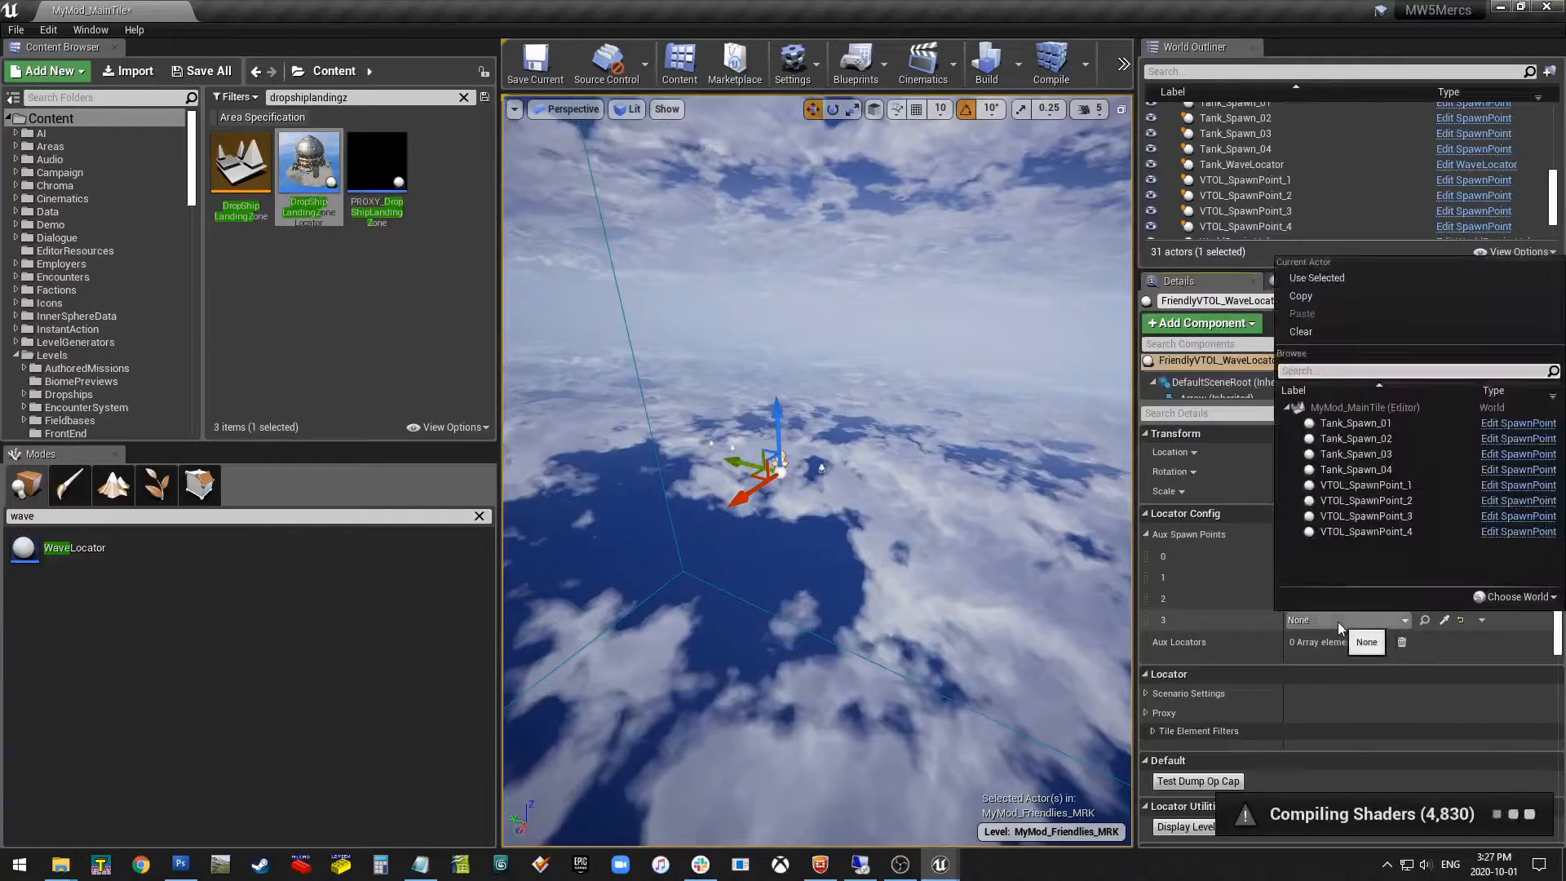
click(1366, 531)
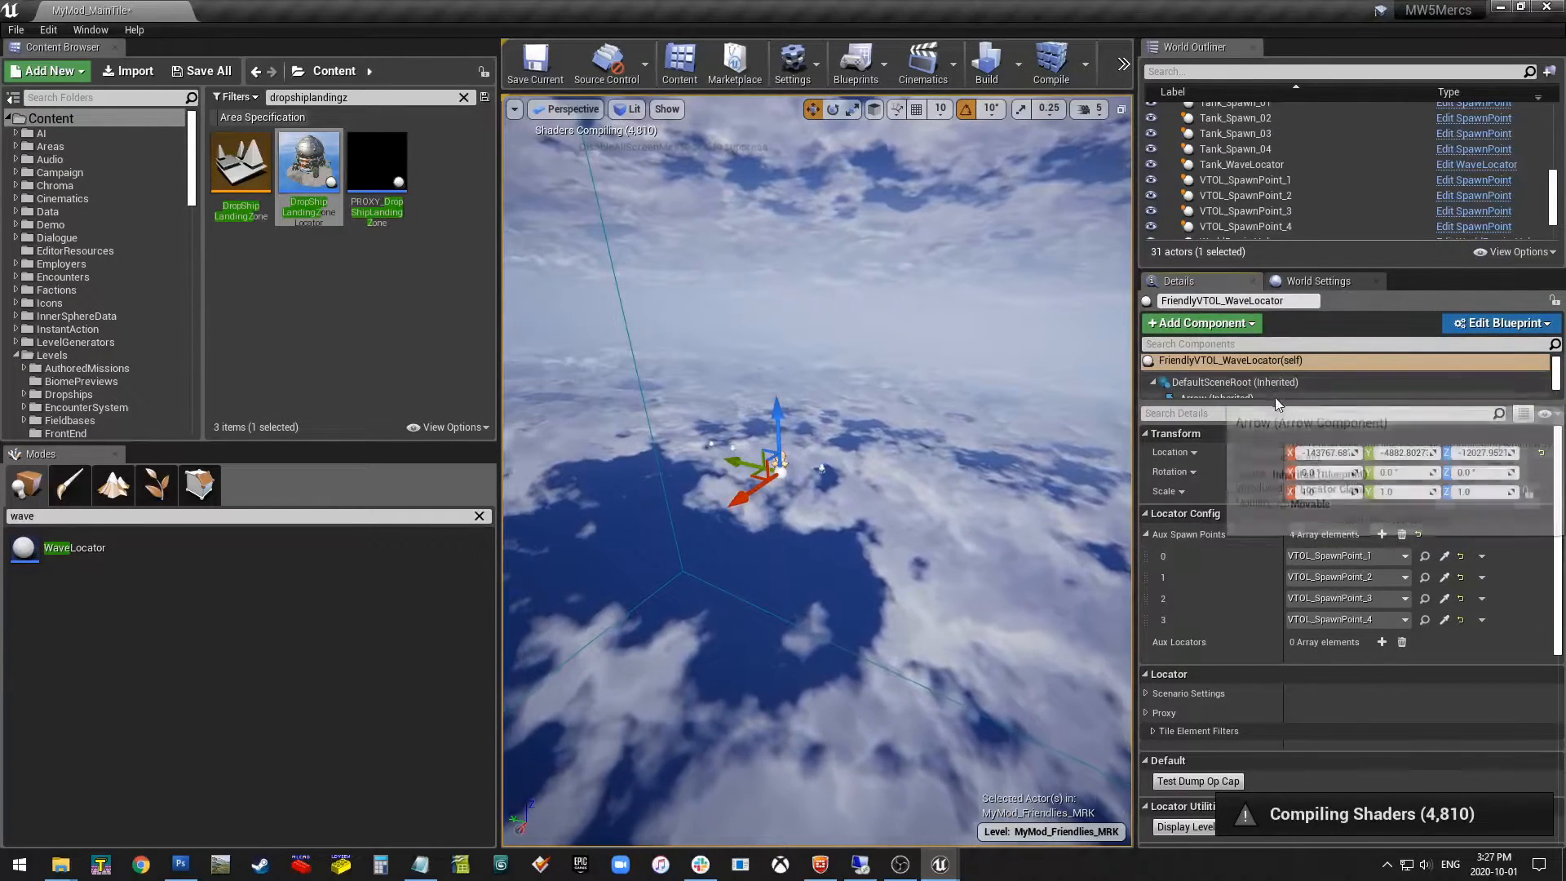
Add a FriendlyVTOL_WaveLocator entry to the Locators of Friendlies_ConfigurationController and assign the FriendlyVTOL_WaveLocator actor to it.
drag(1275, 399, 1276, 515)
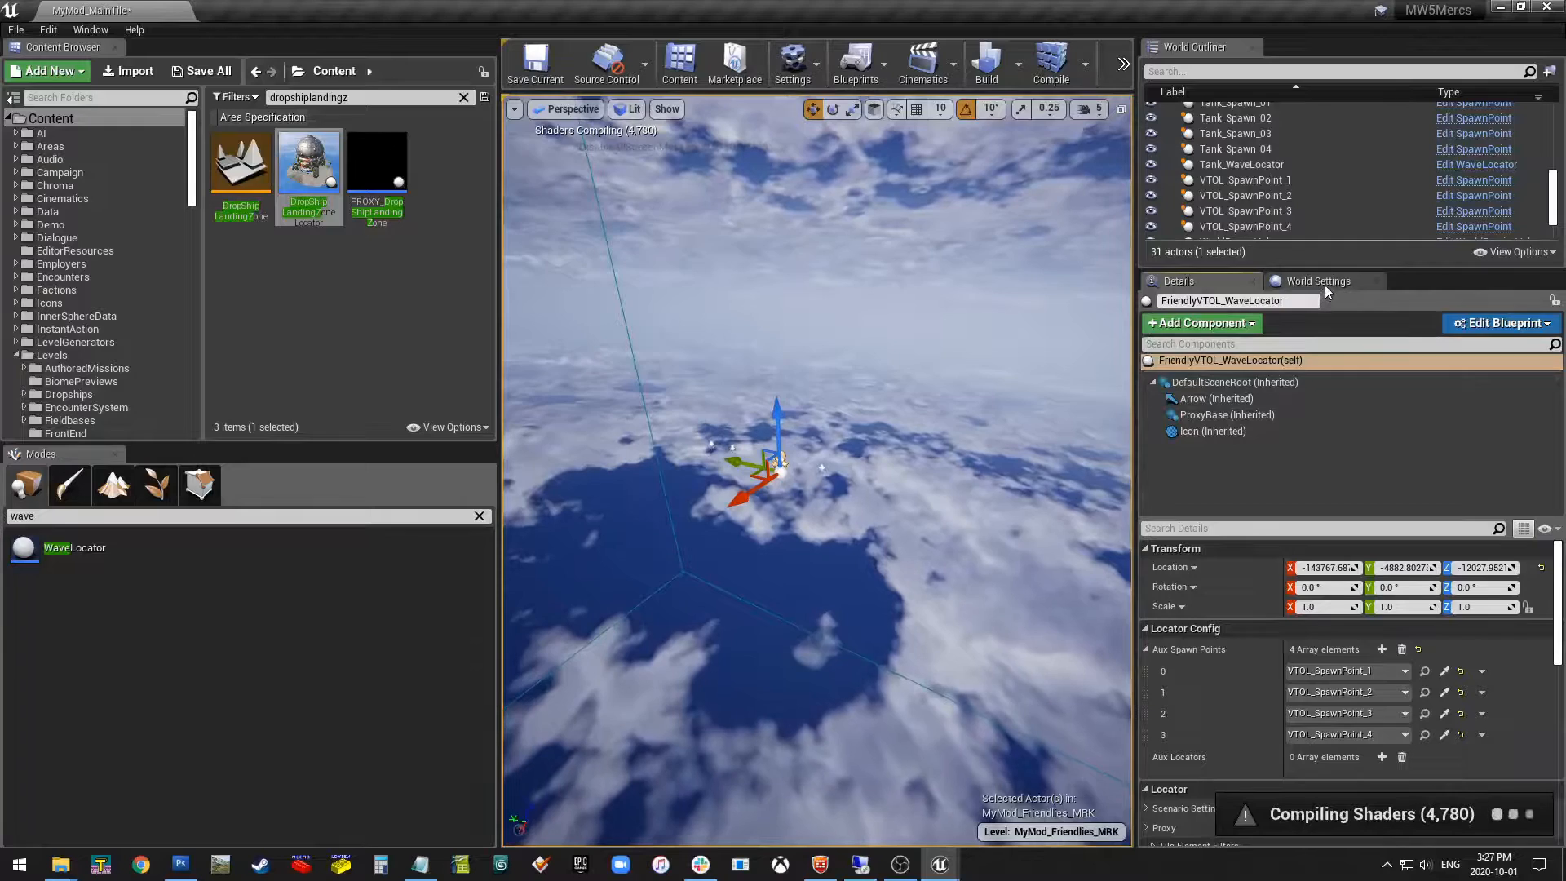
scroll(1263, 195, up, 5)
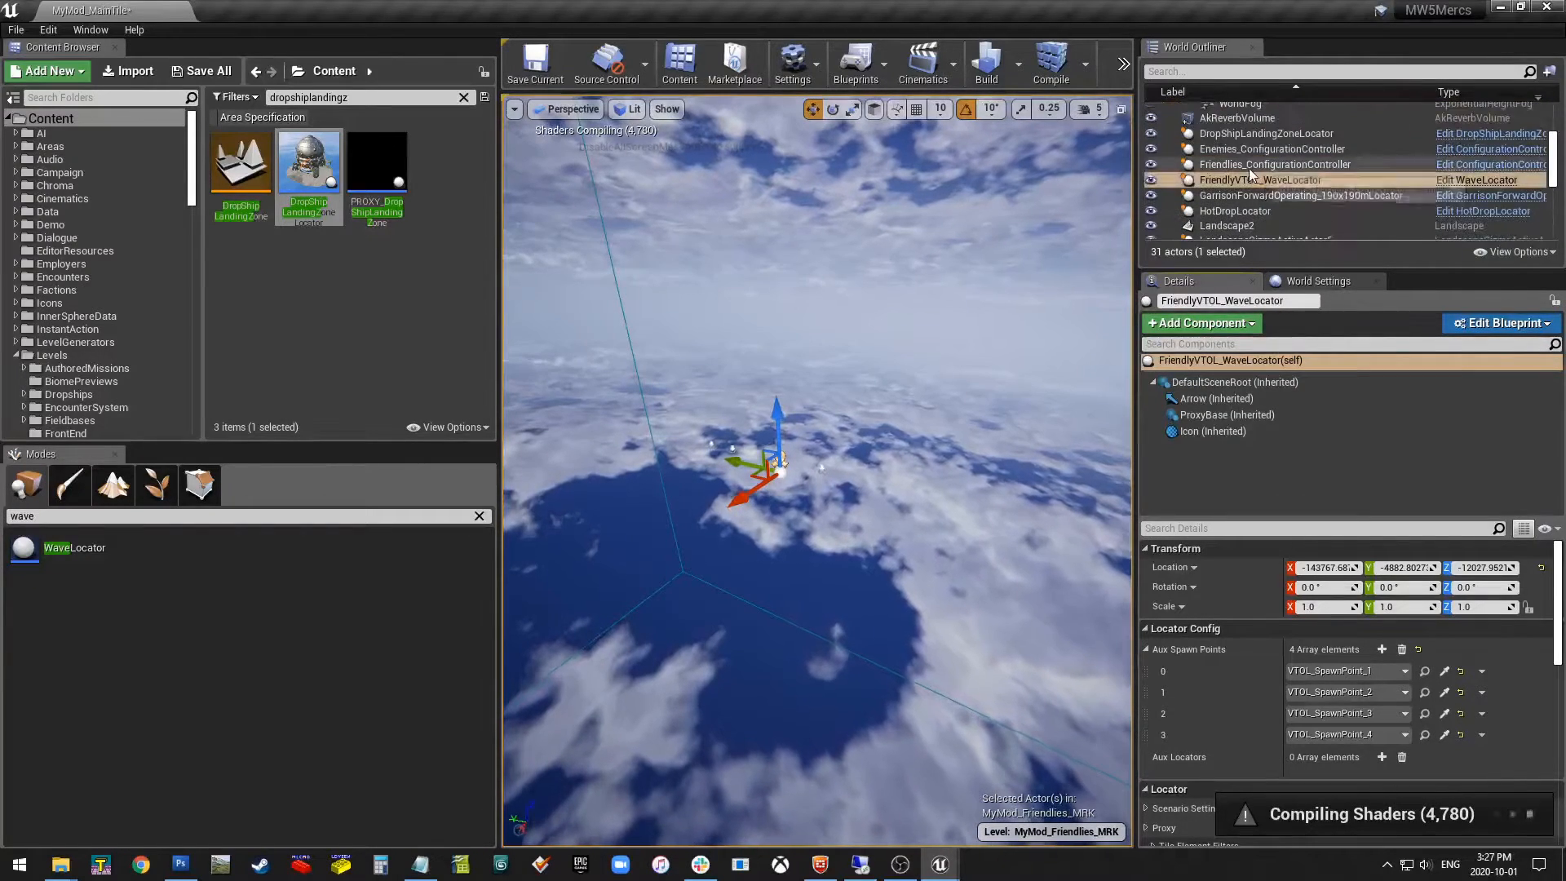
click(1249, 165)
scroll(1449, 724, down, 5)
scroll(1449, 725, down, 3)
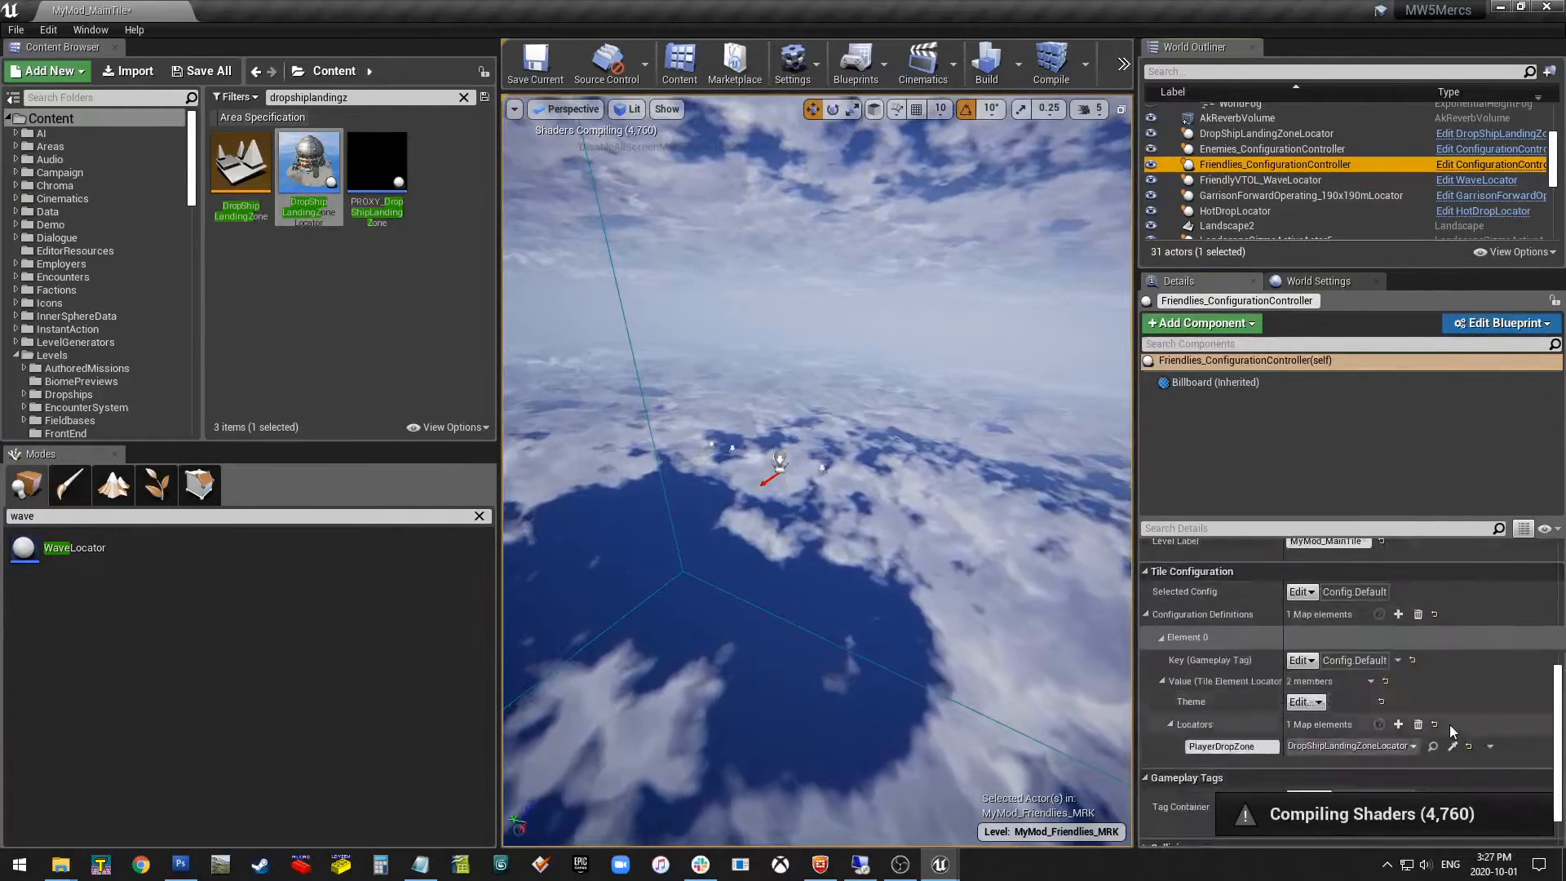
click(1397, 724)
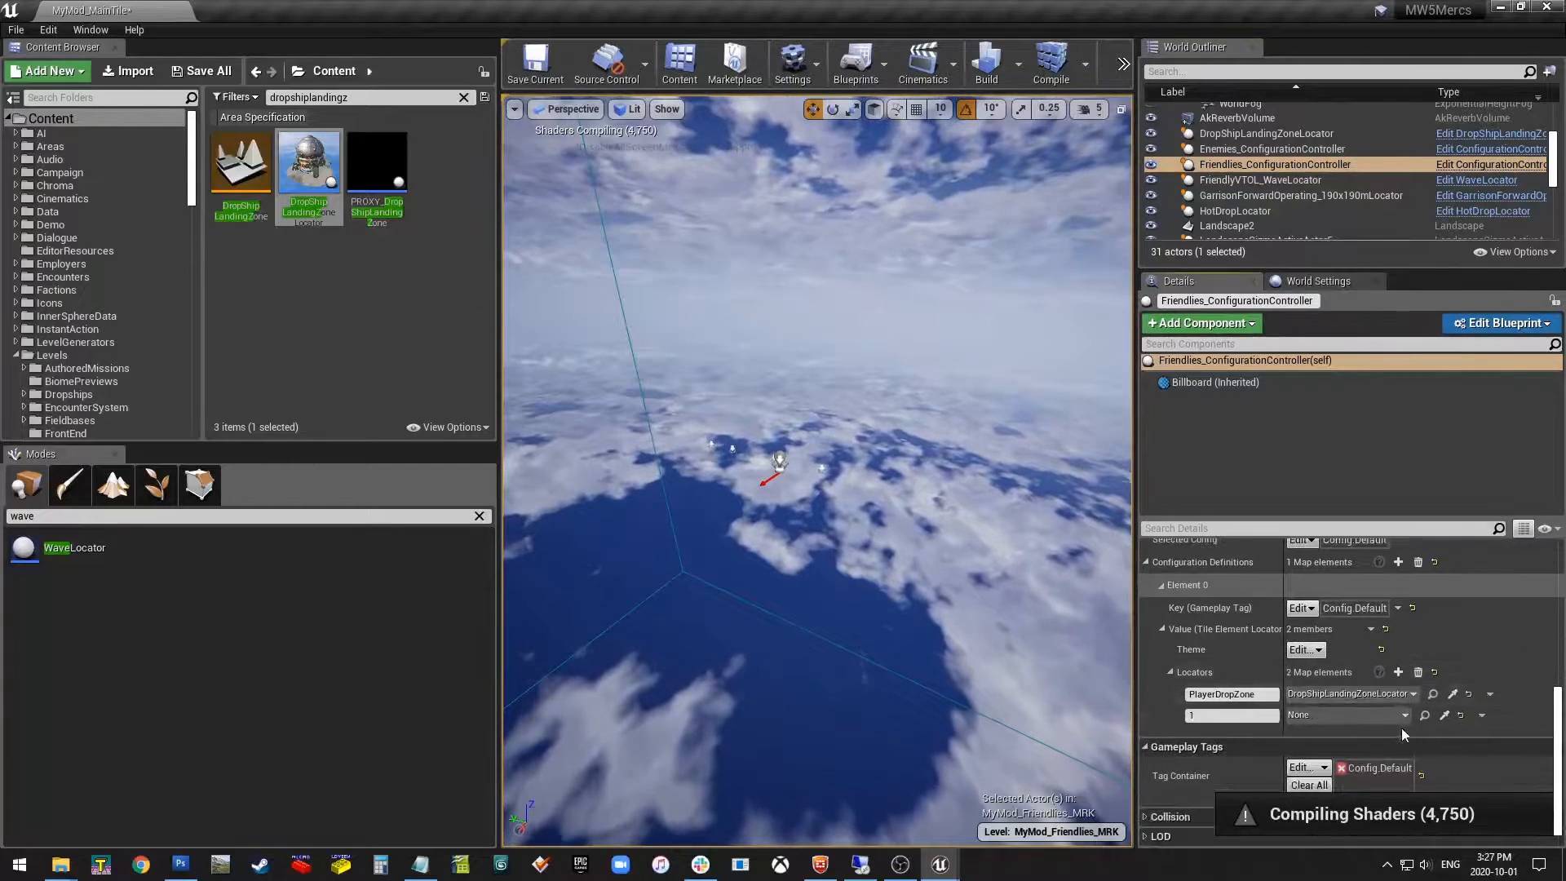
text(Friend)
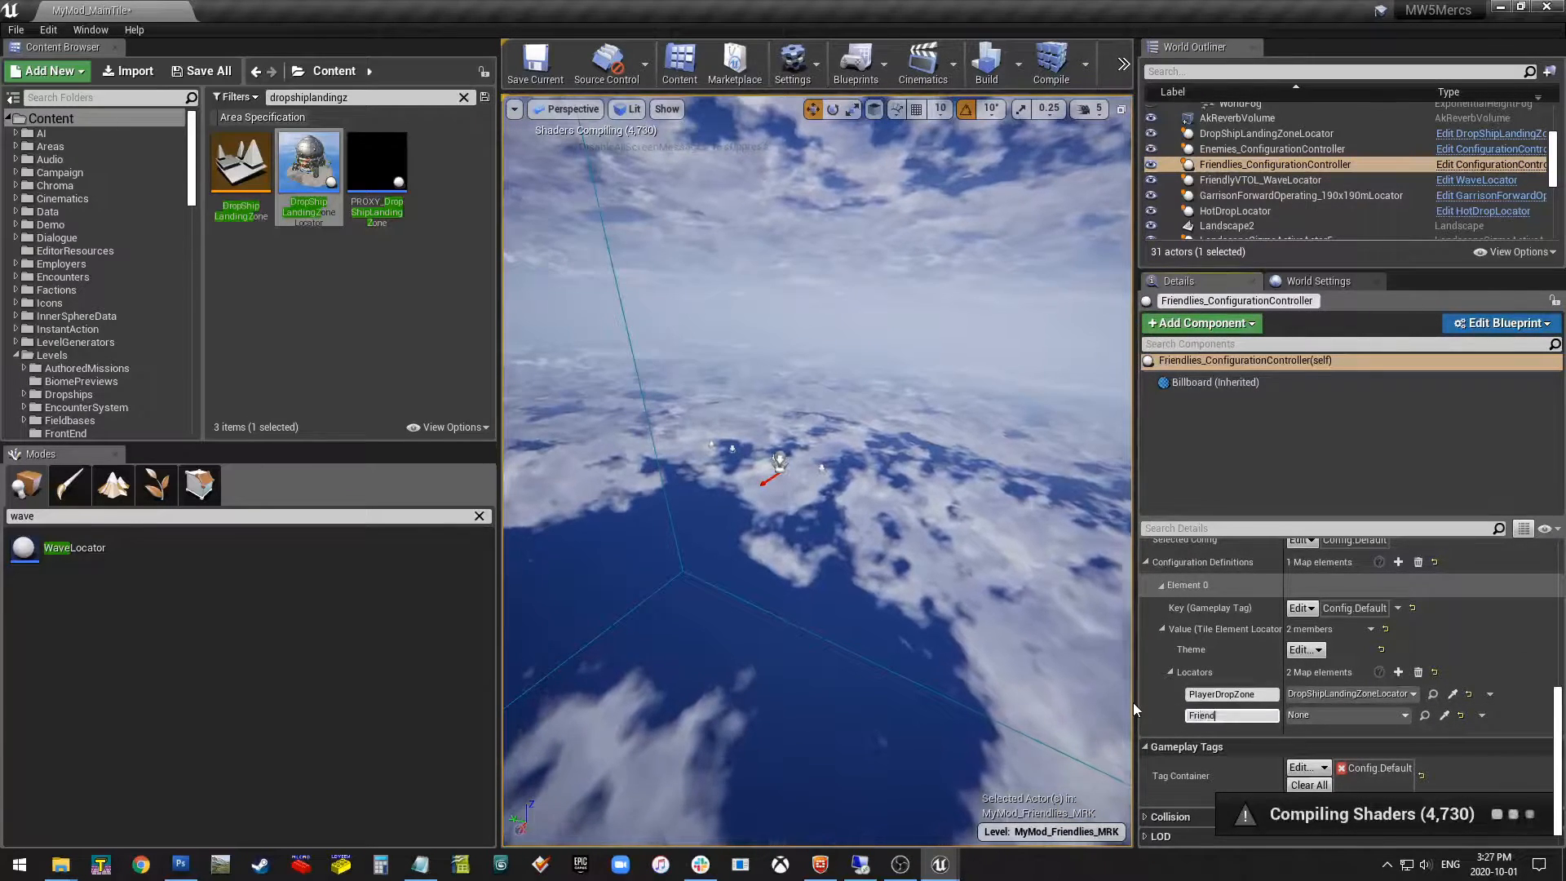
text(lyVTOL_WaveLocator)
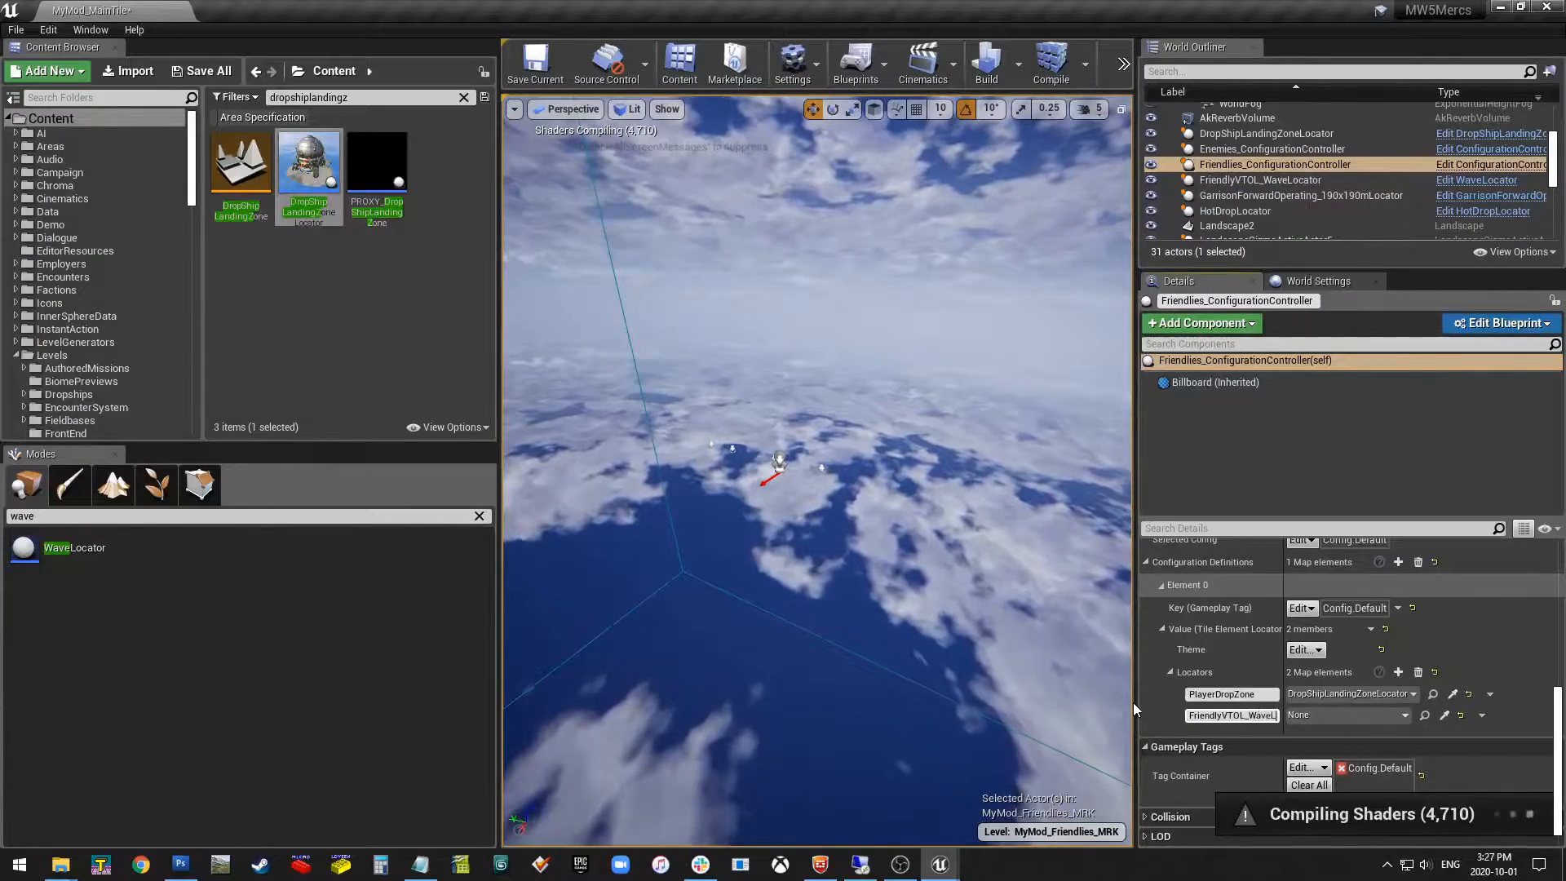
click(1349, 715)
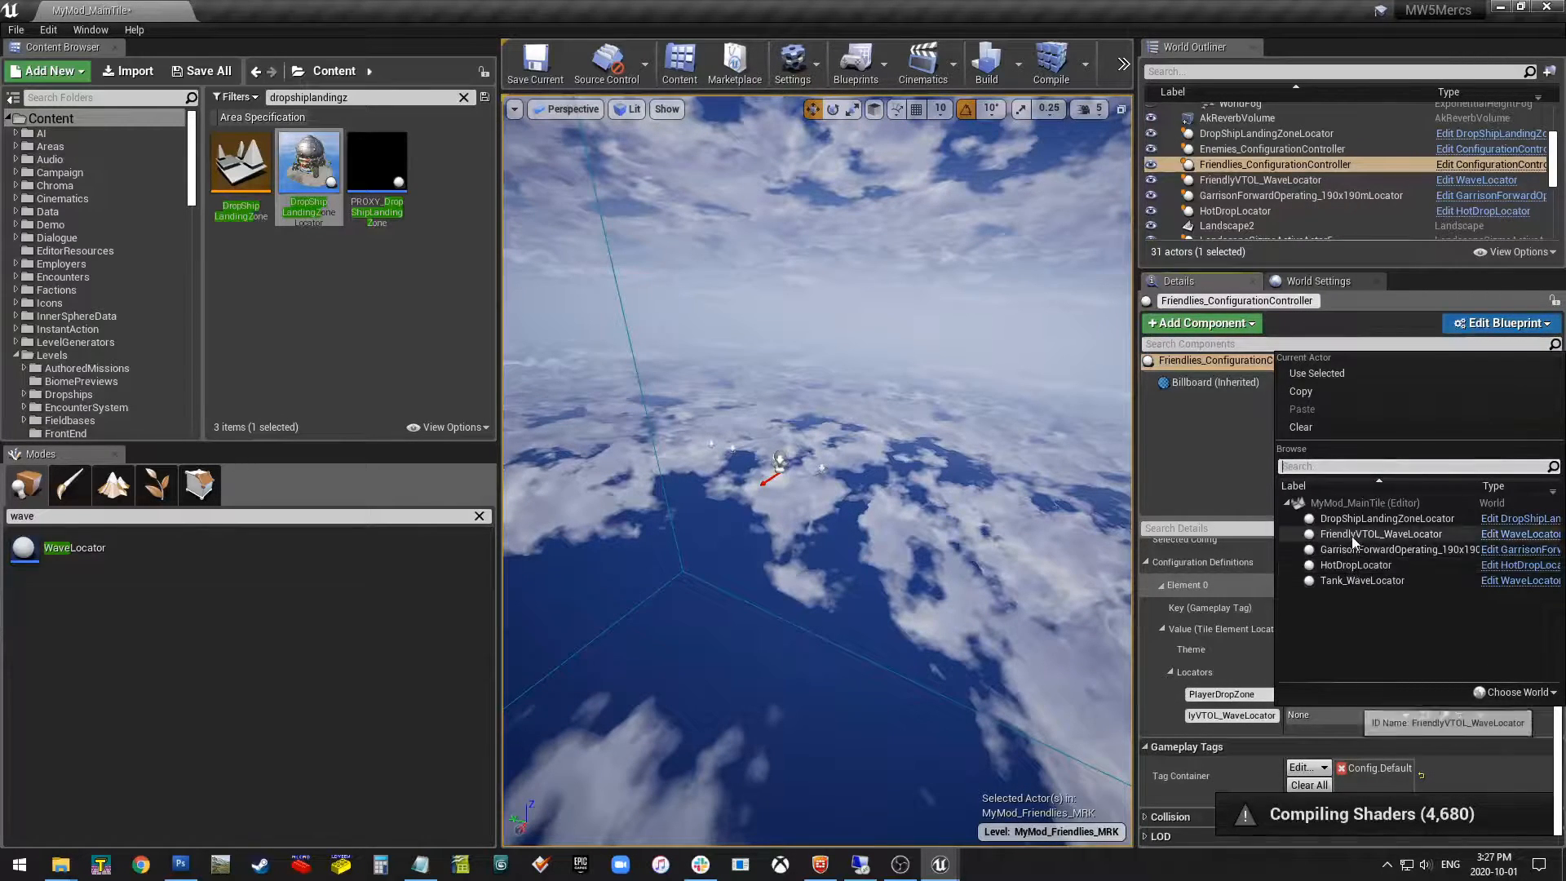
click(1380, 534)
right_drag(746, 623, 683, 616)
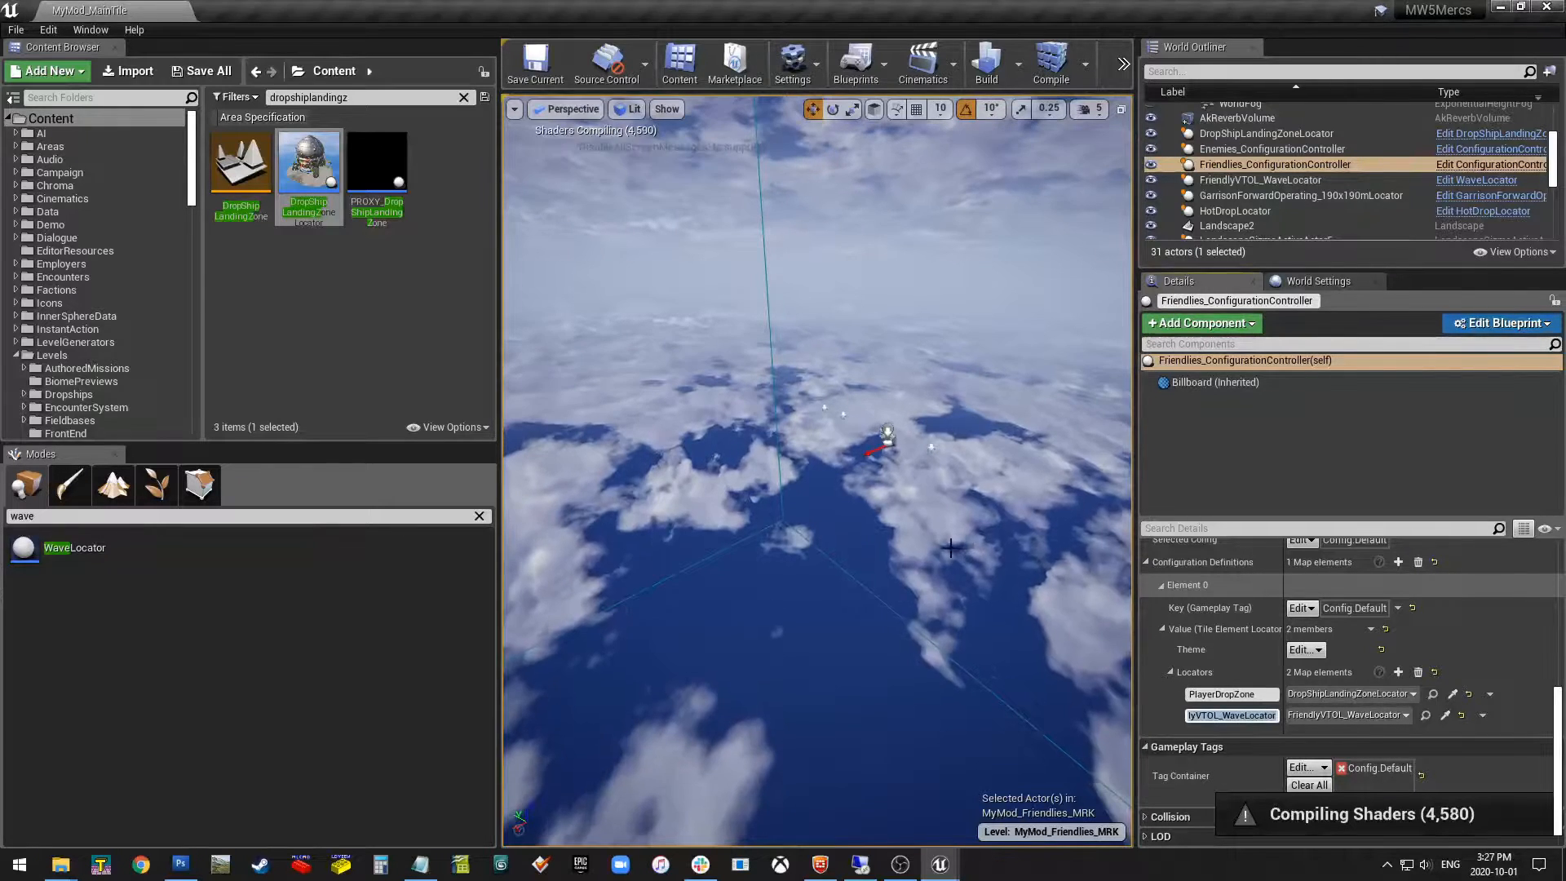
right_drag(892, 489, 930, 469)
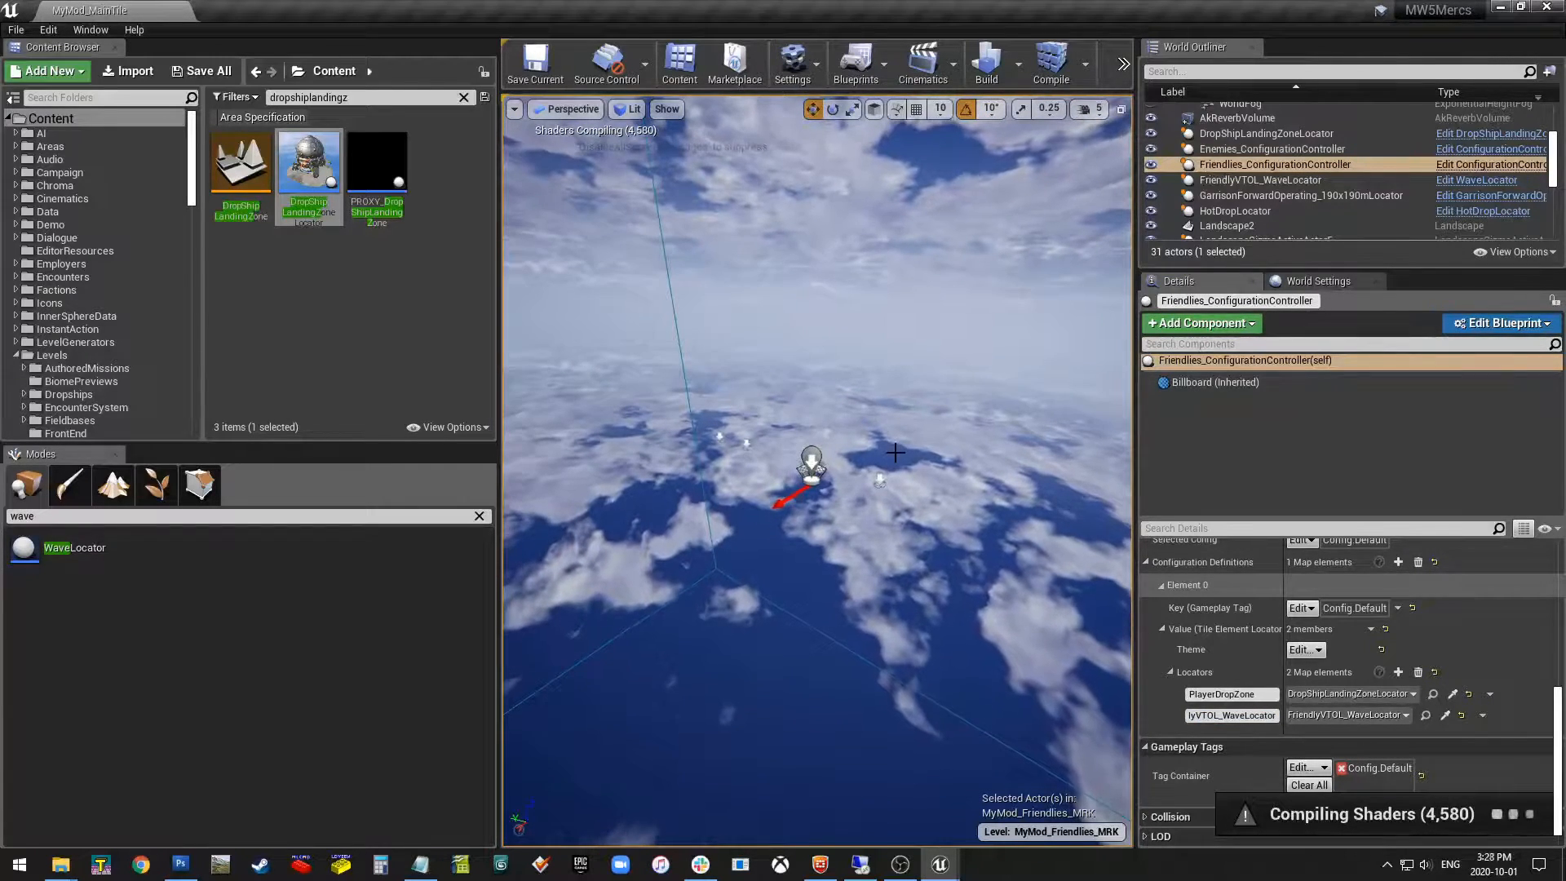
click(879, 479)
key(f)
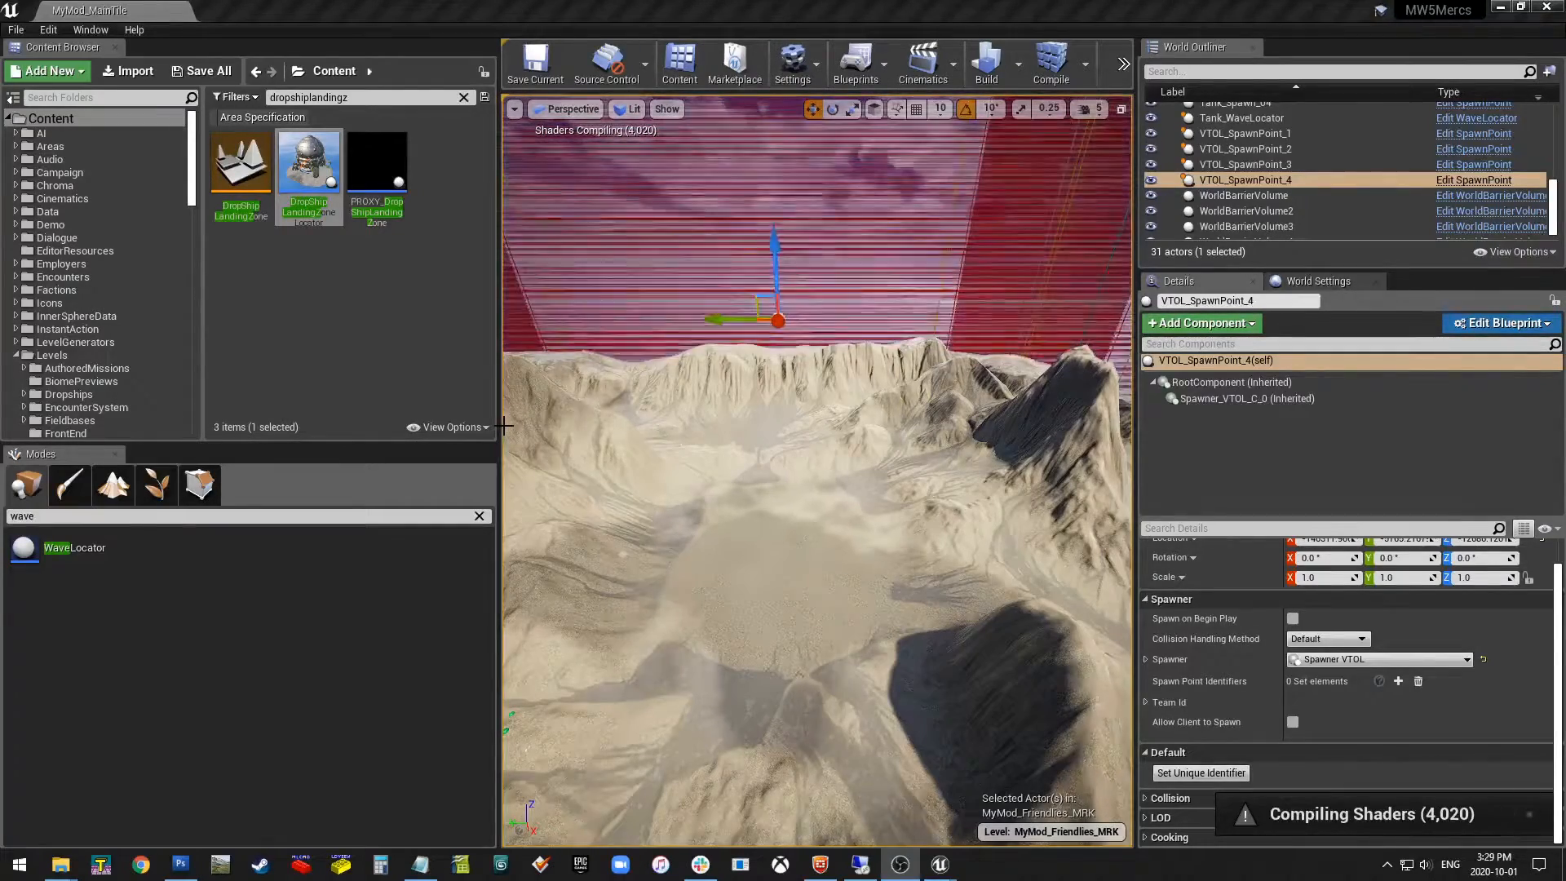
Find the LocatorClass actor and place one on the terrain near the trees, accepting placement outside the current level's bounds.
click(54, 514)
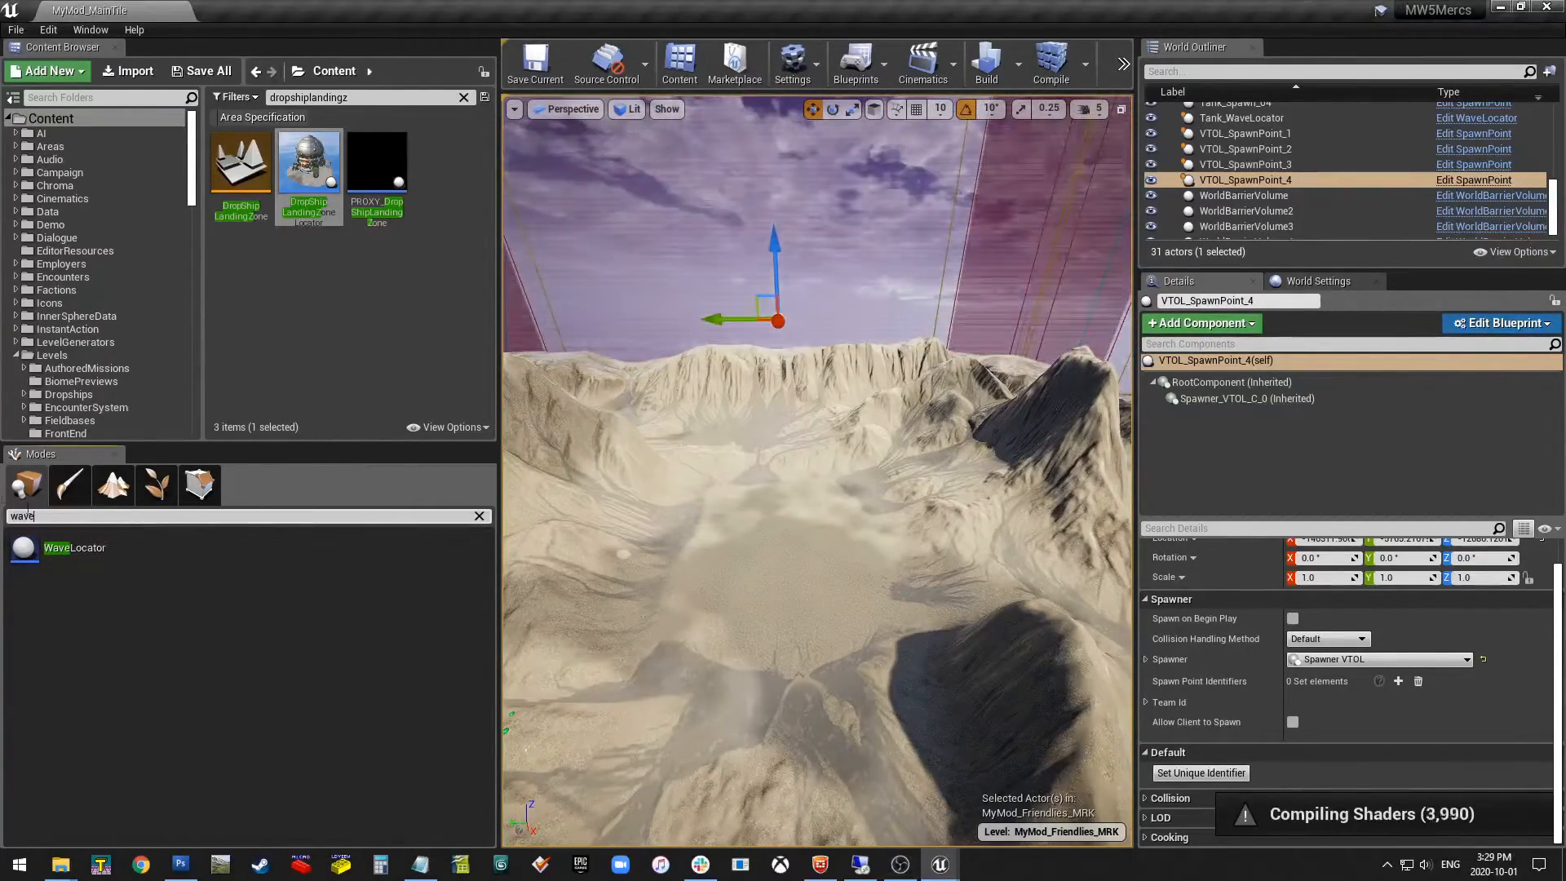
text(lo)
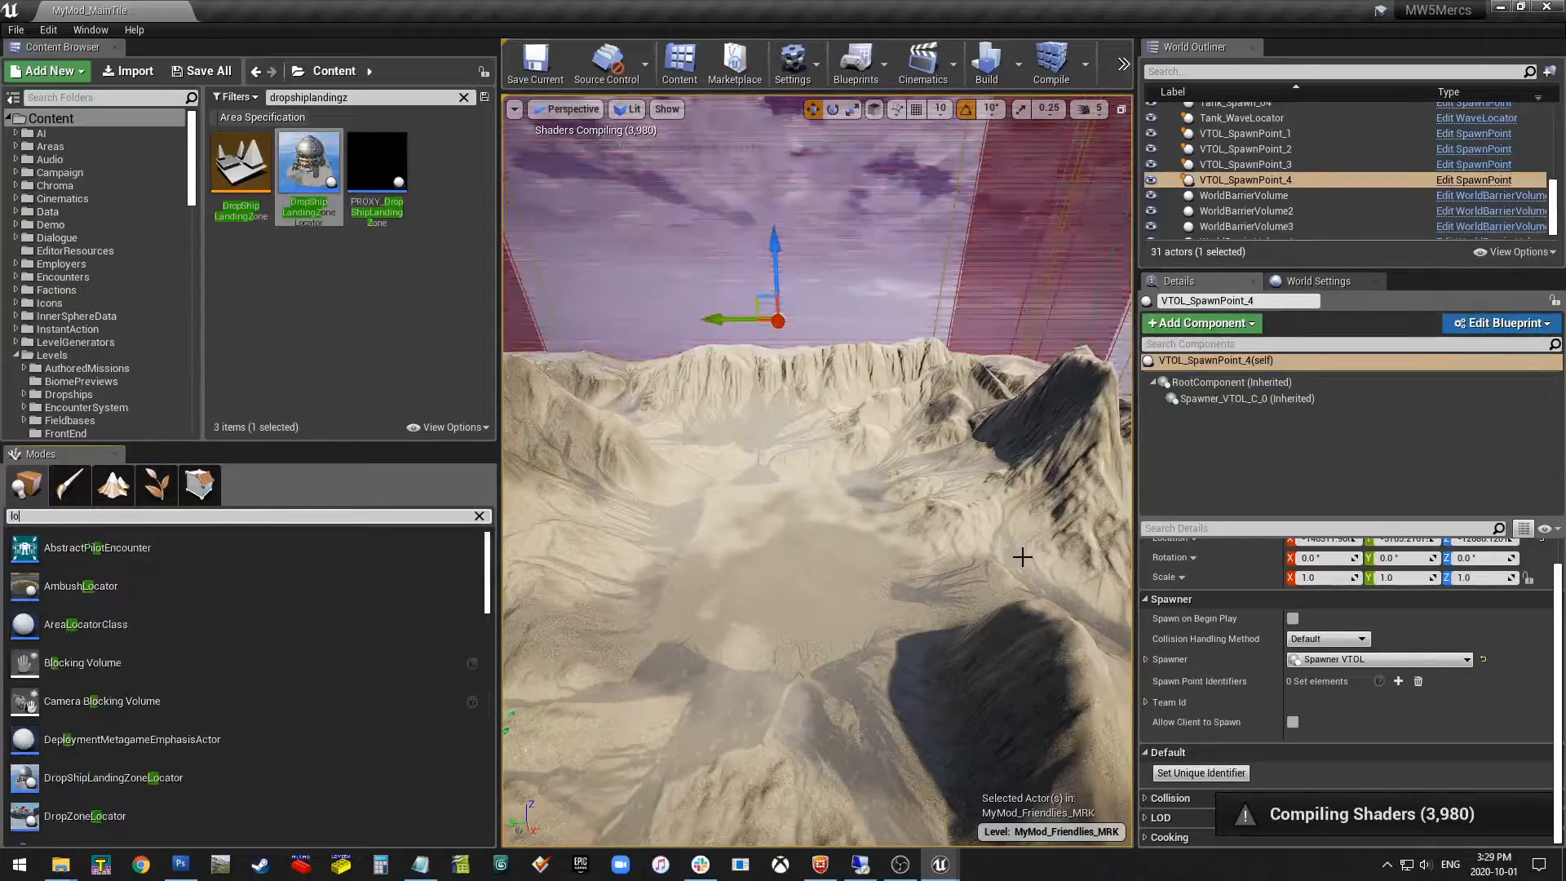
text(catorclass)
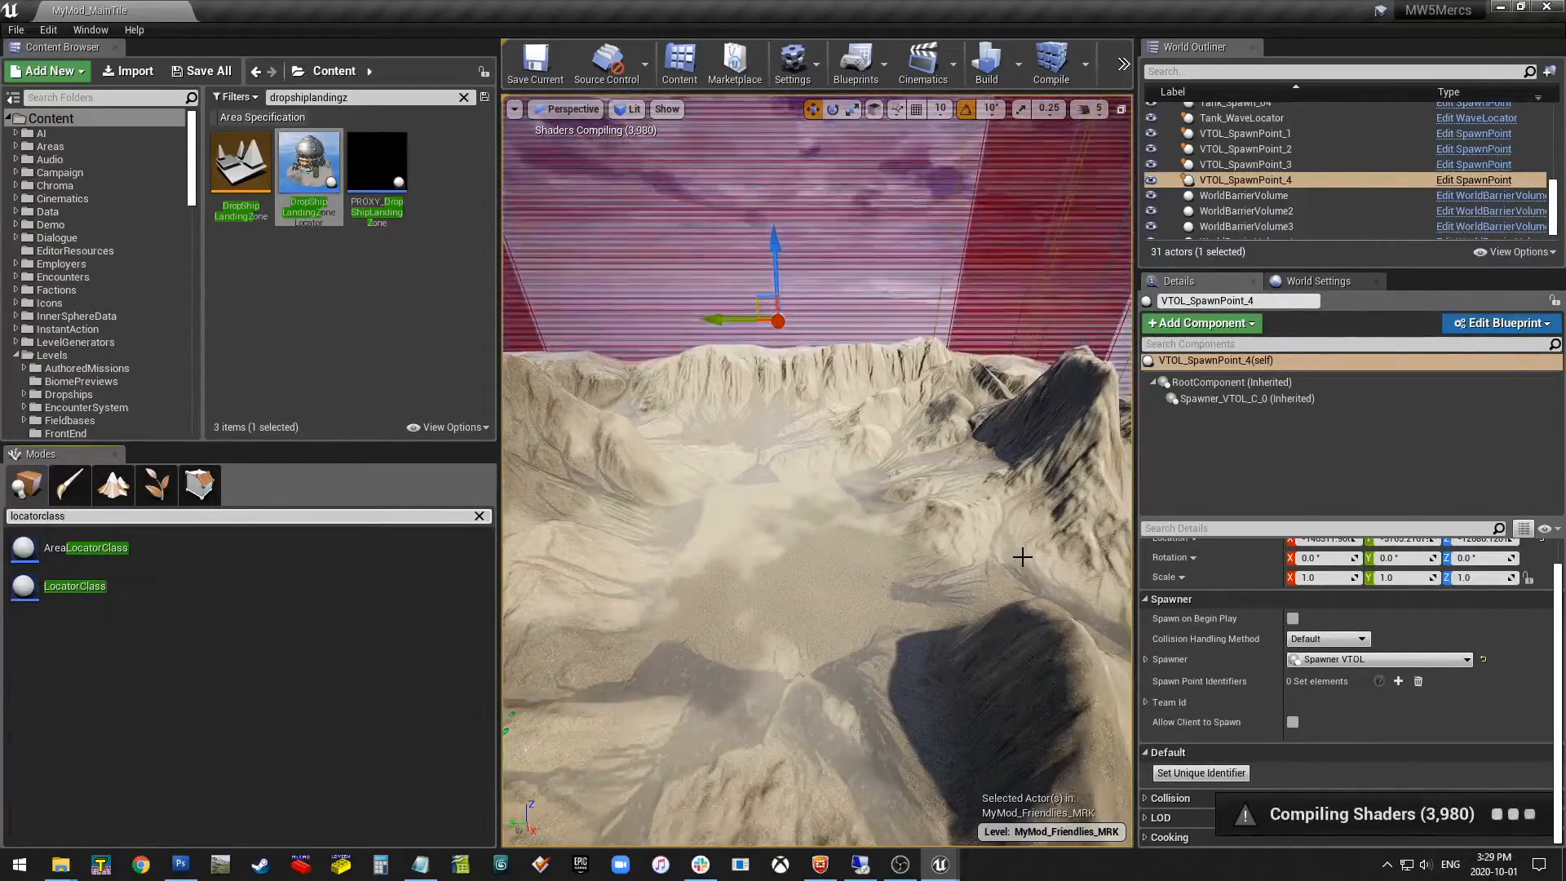
right_drag(780, 551, 737, 653)
right_drag(972, 451, 832, 440)
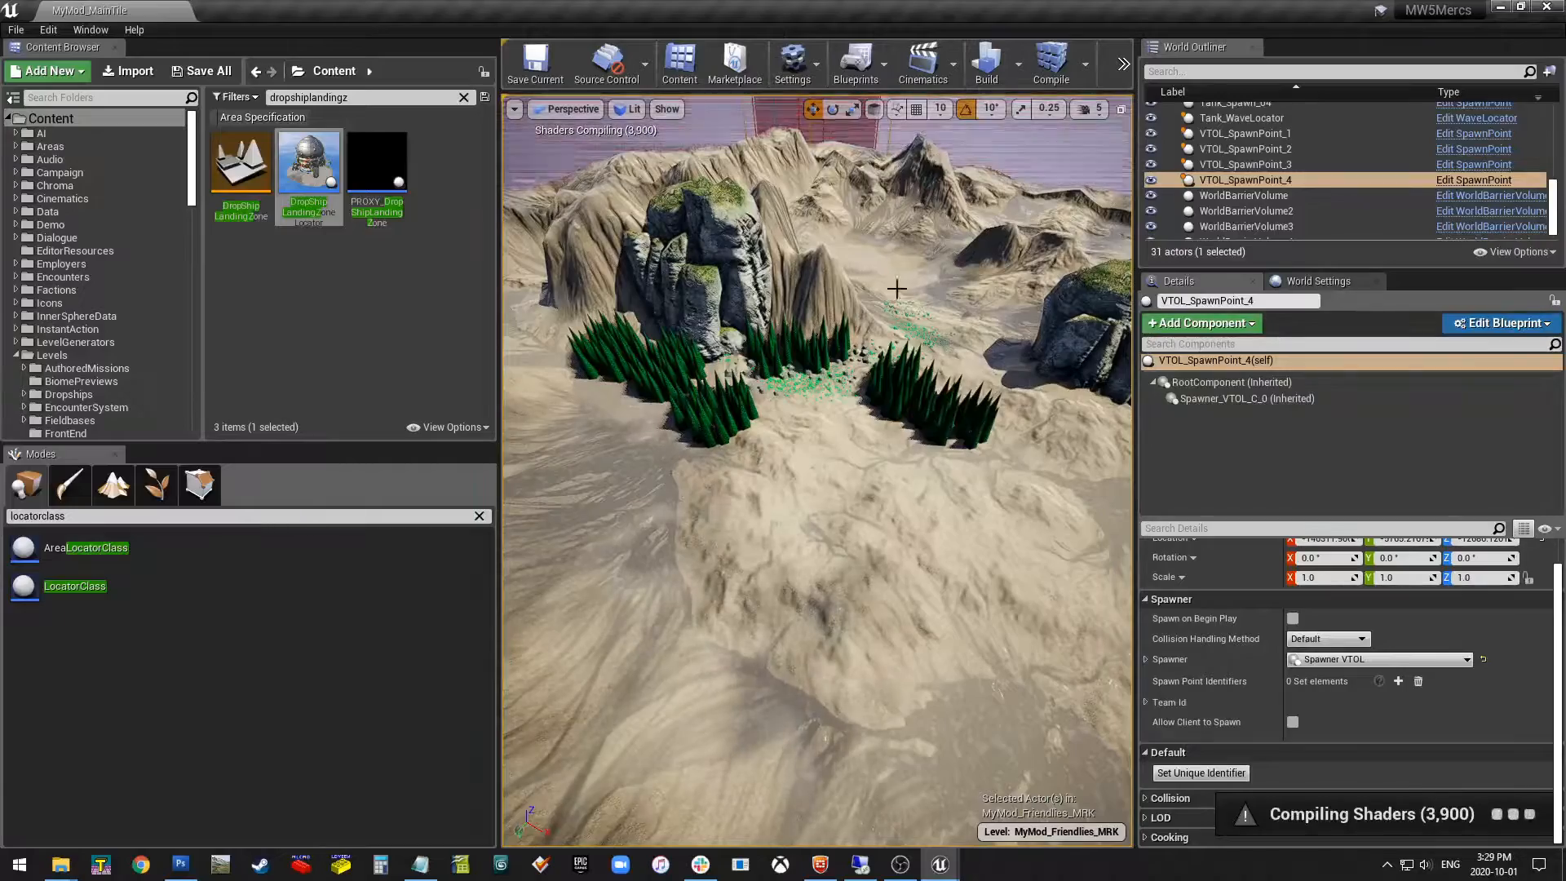
drag(32, 585, 826, 494)
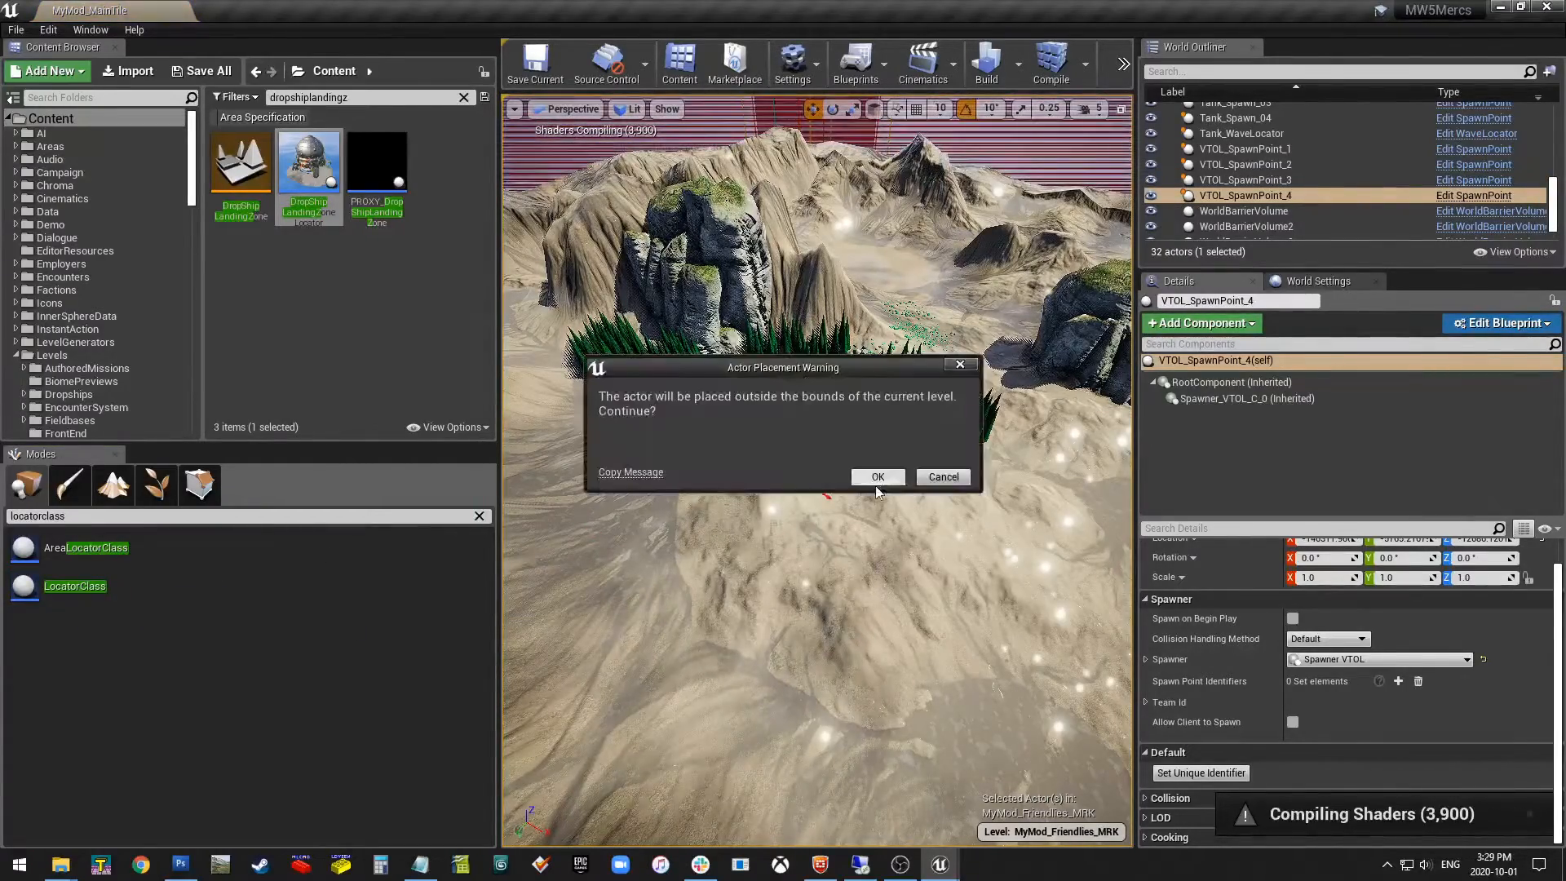
click(868, 481)
Duplicate the LocatorClass along the Y axis to the other side of the trees, near the rocks.
right_drag(779, 421, 703, 439)
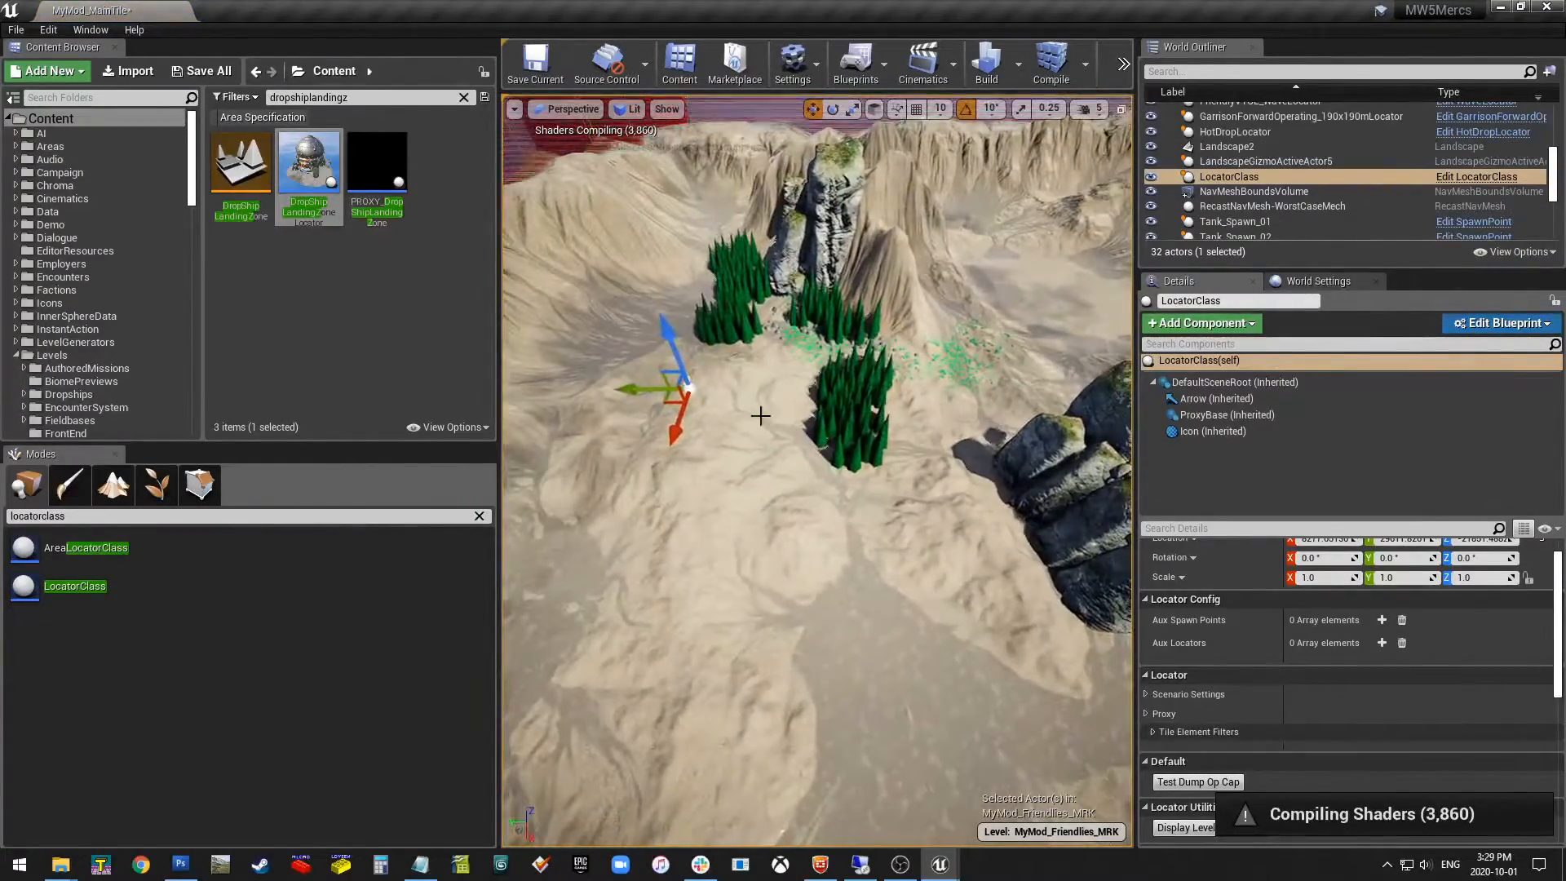
alt+drag(642, 386, 932, 400)
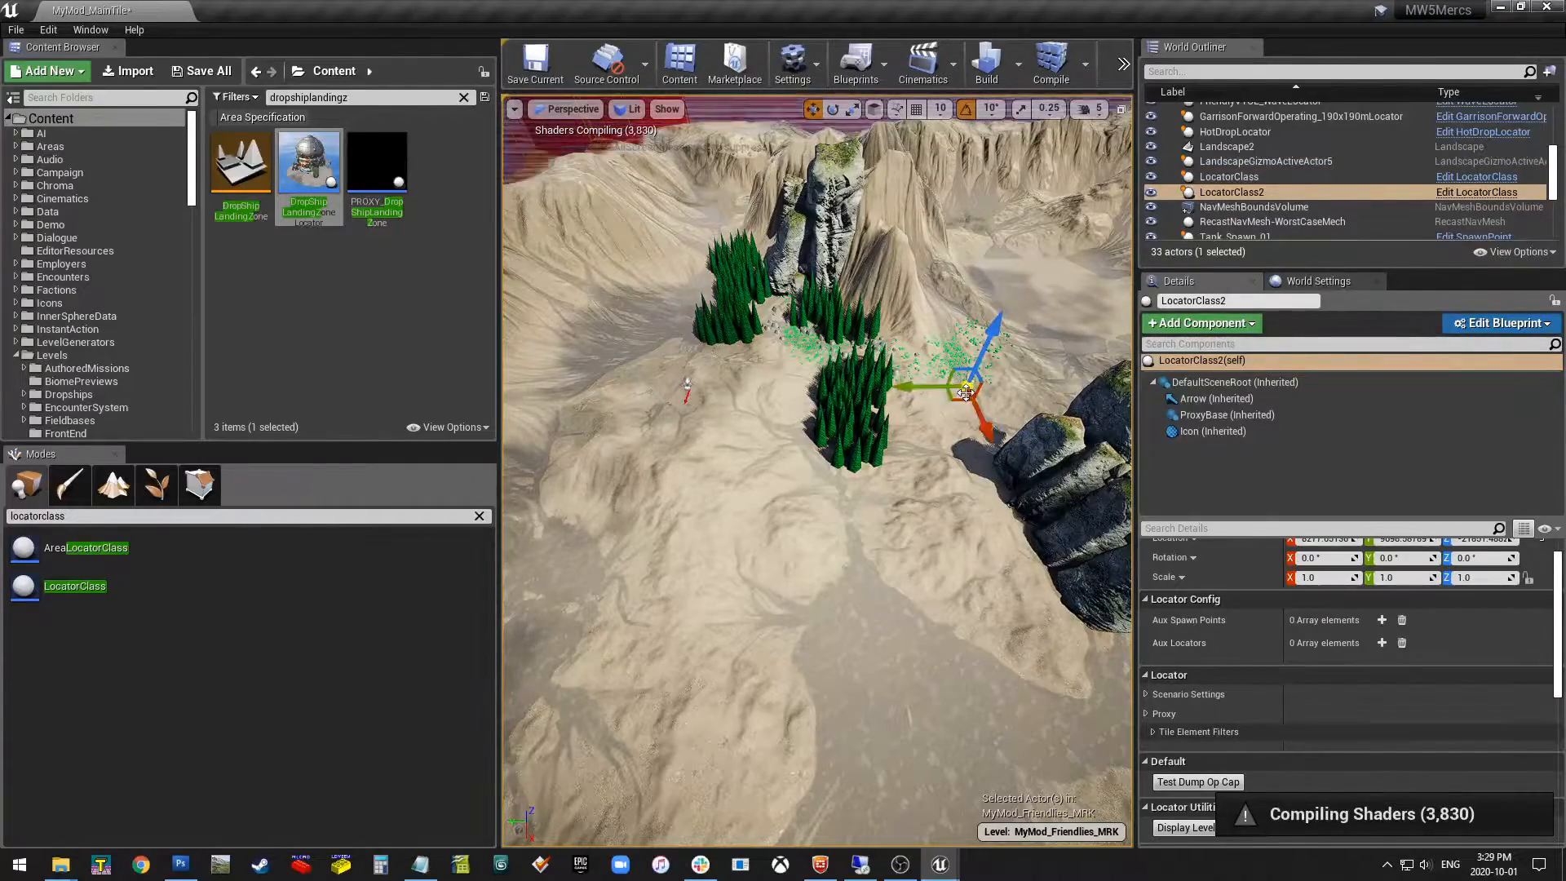
right_drag(932, 400, 982, 339)
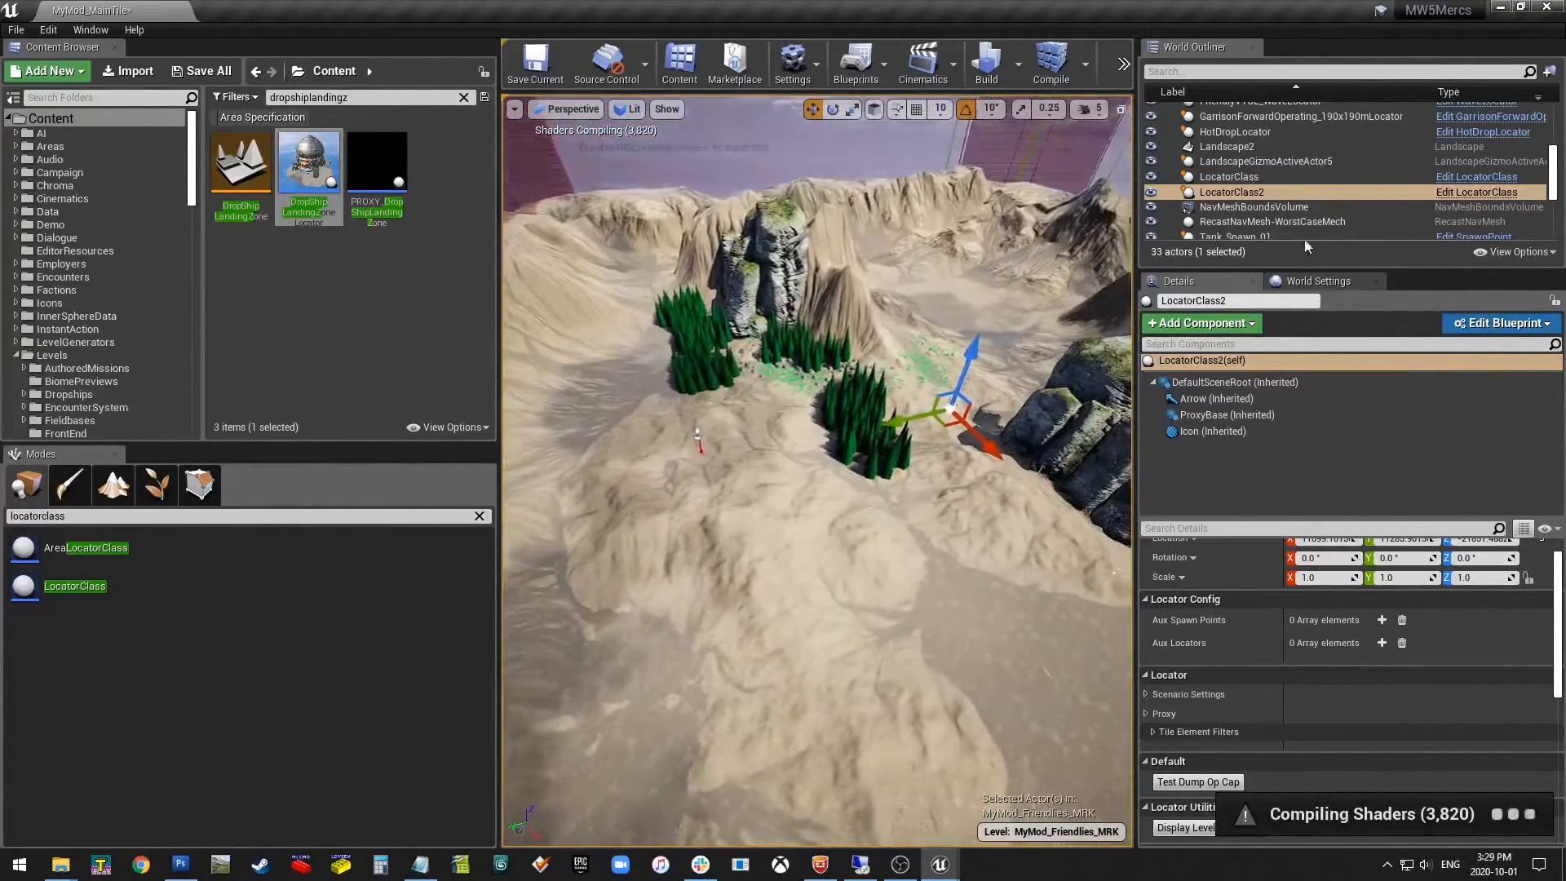
Rename the LocatorClass actor as Waypoint_01 and the LocatorClass2 actor near the rocks as Waypoint_02.
click(1249, 177)
click(1223, 301)
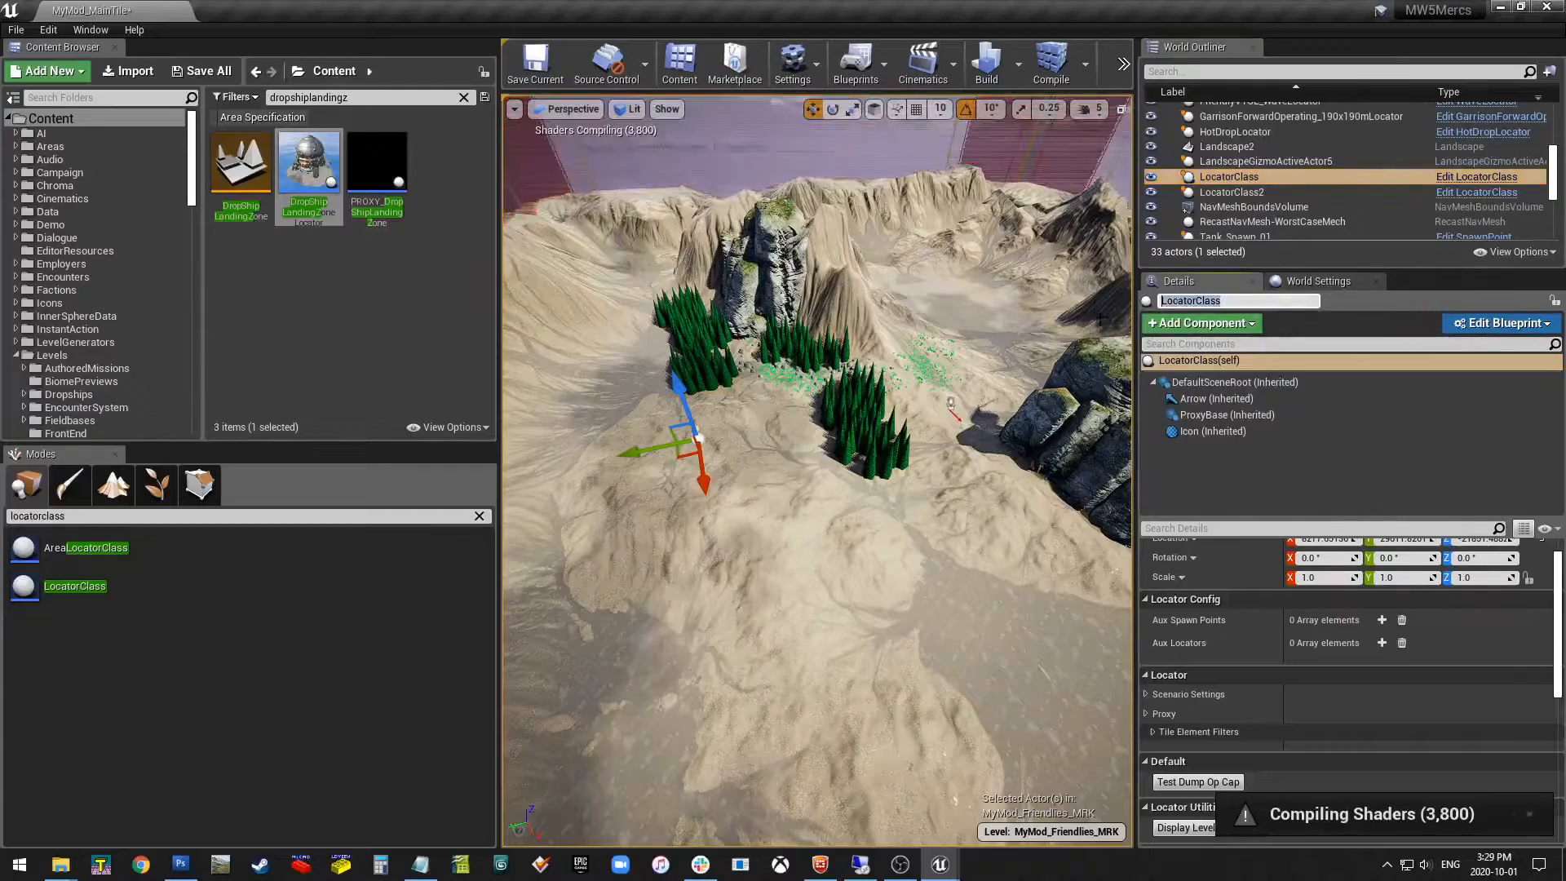
text(01)
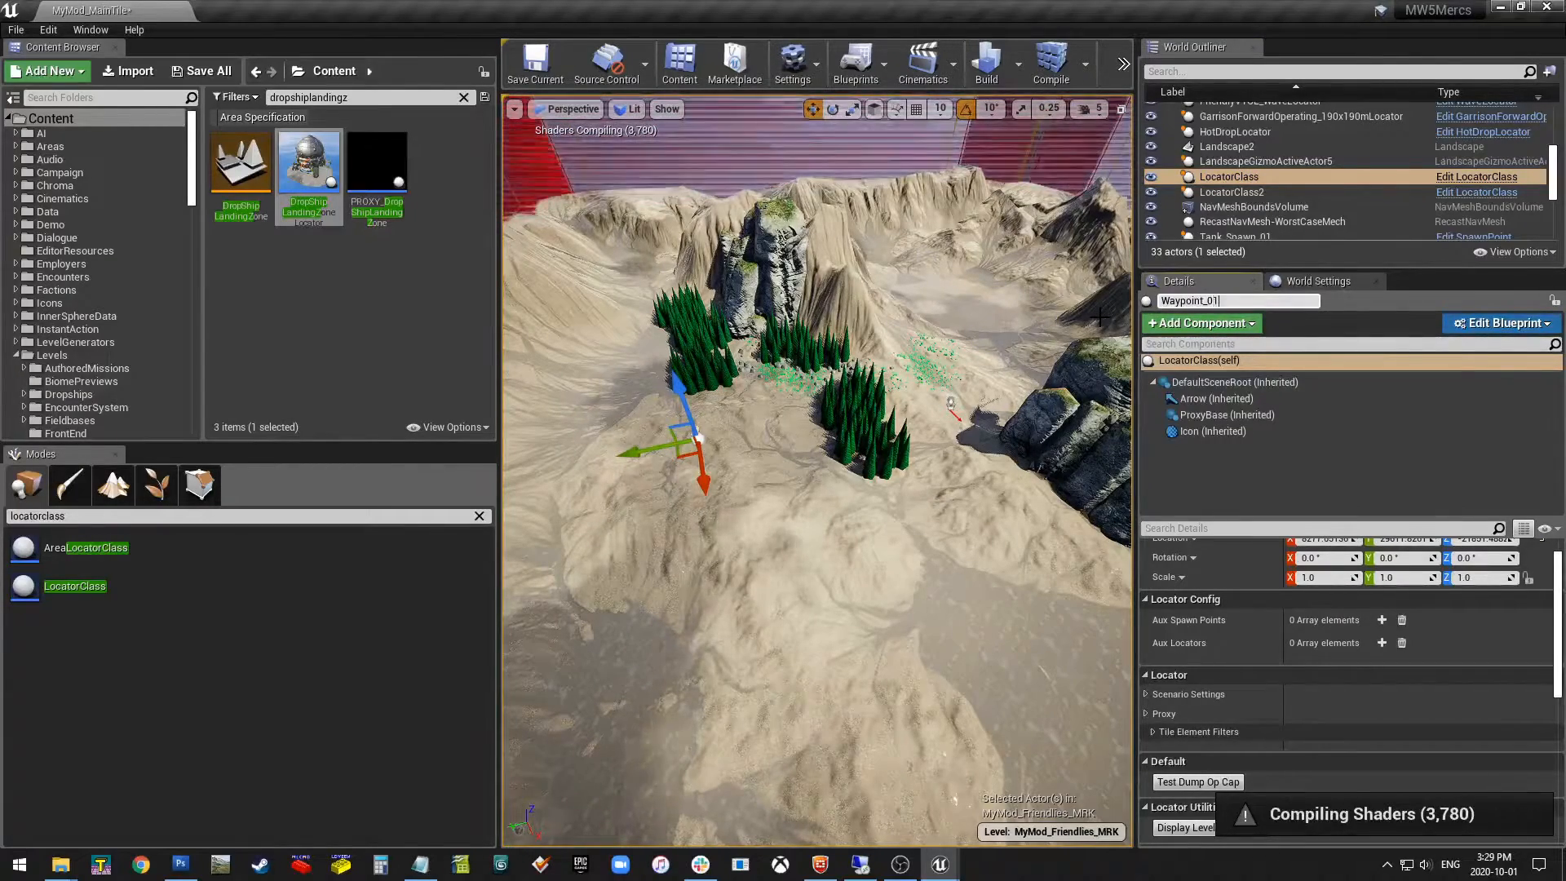
key(Return)
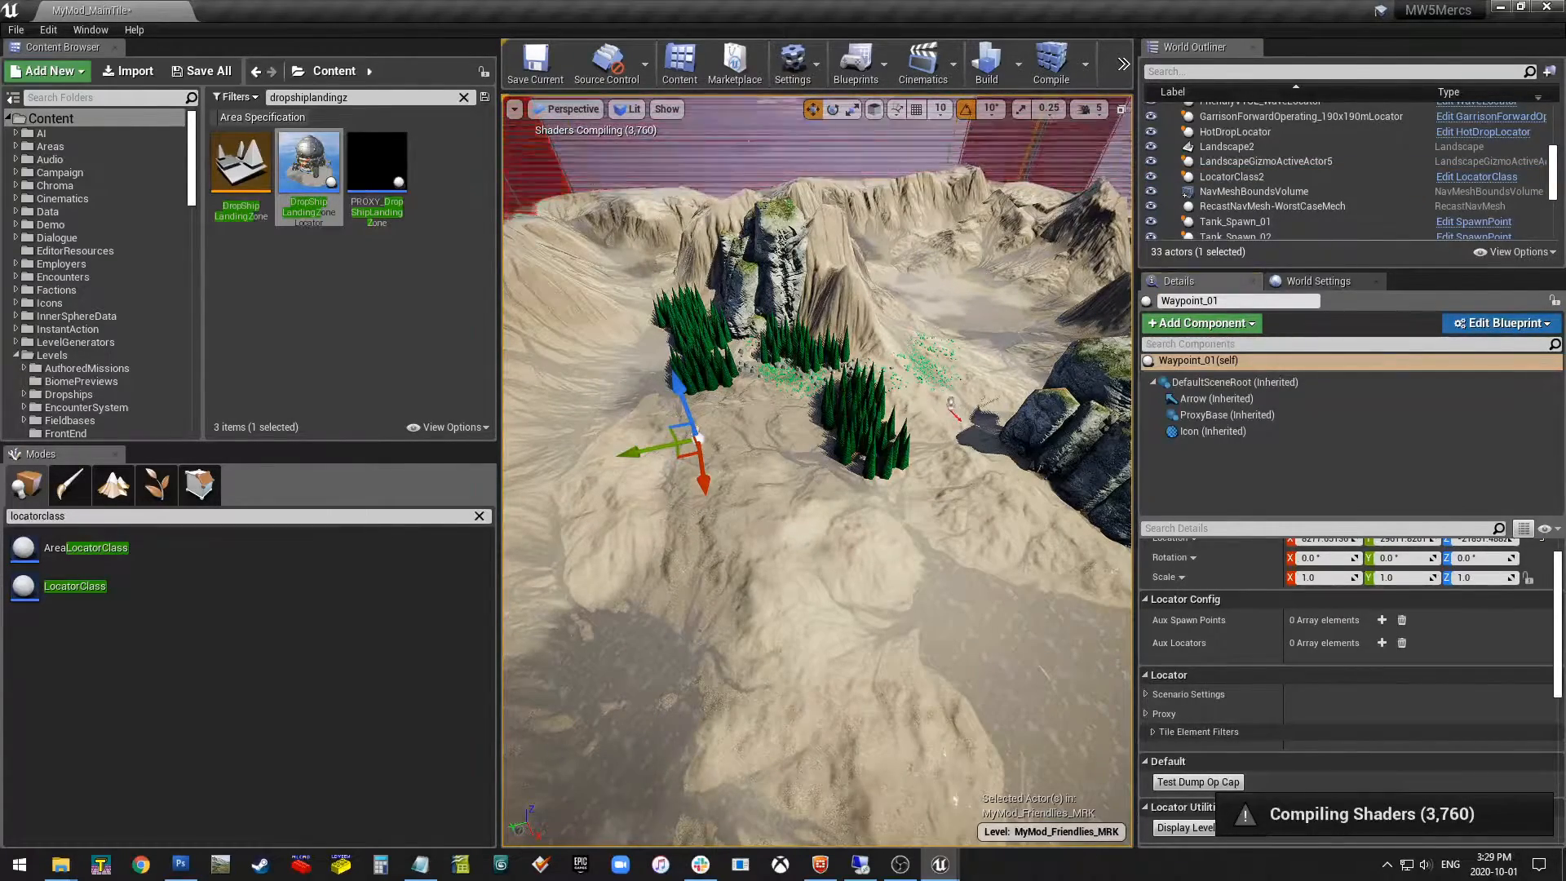
click(956, 414)
click(1199, 300)
text(Waypoint_)
text(02)
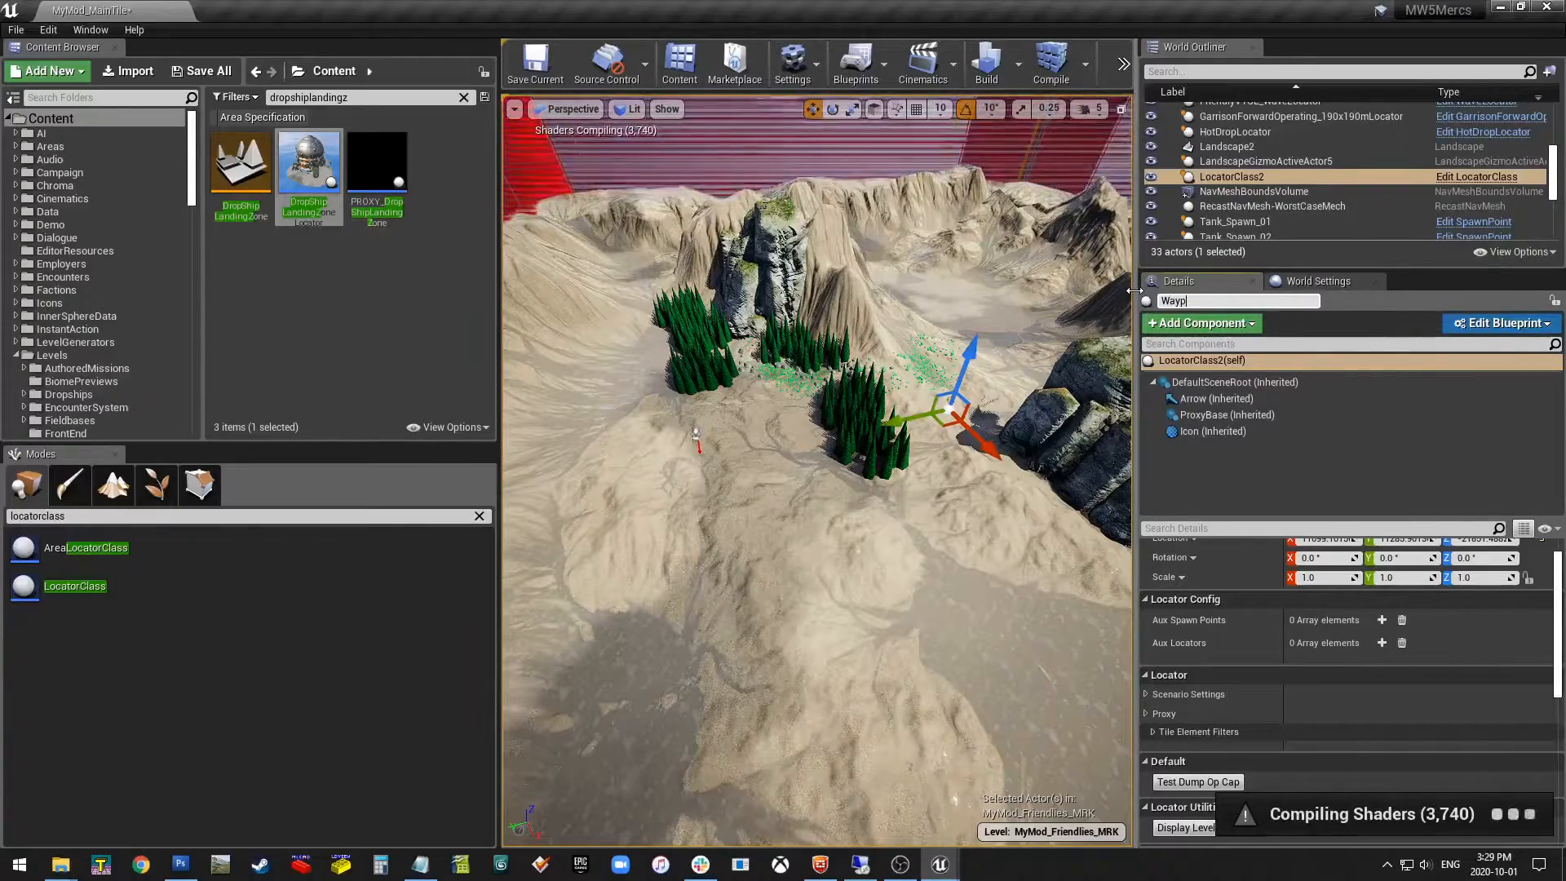
key(Return)
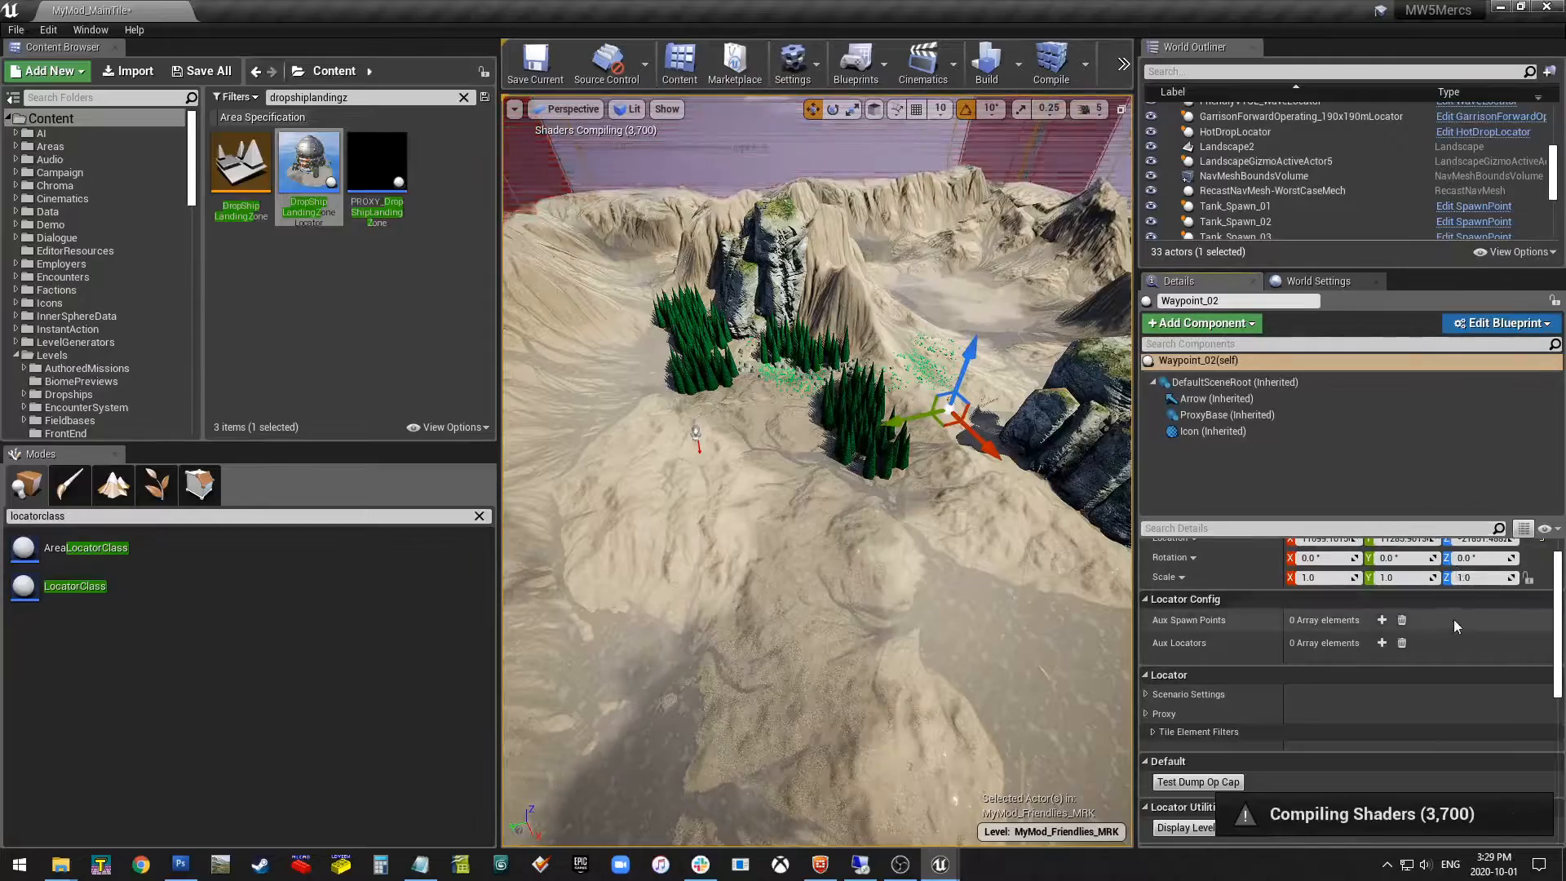
Add two entries to the Locators of Friendlies_ConfigurationController and assign the Waypoint_01 and Waypoint_02 actors to them.
scroll(1295, 182, up, 3)
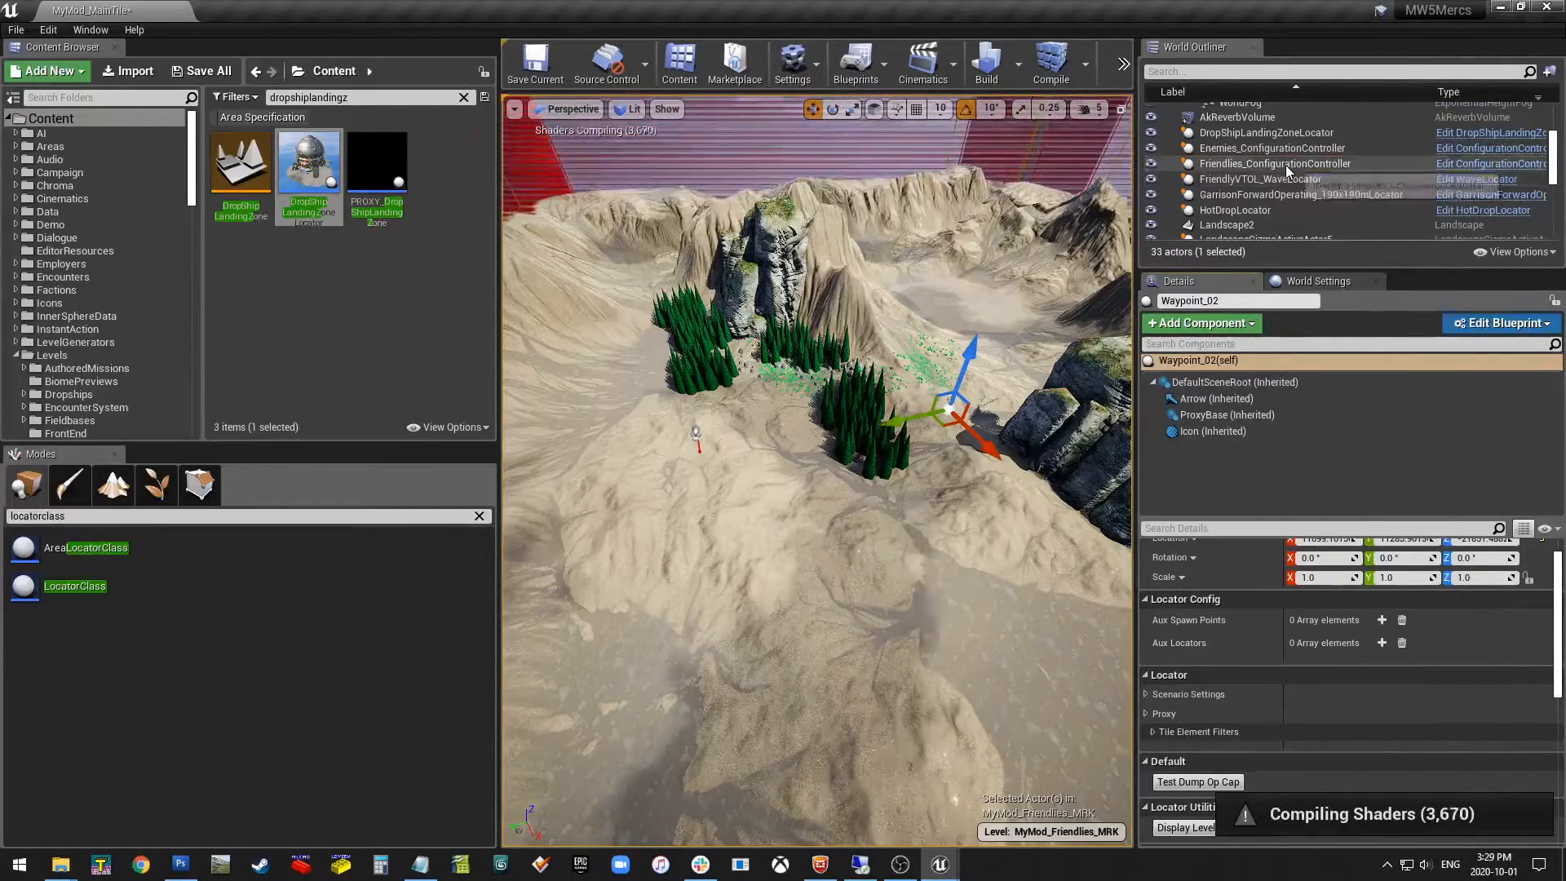
click(1285, 164)
scroll(1419, 701, down, 2)
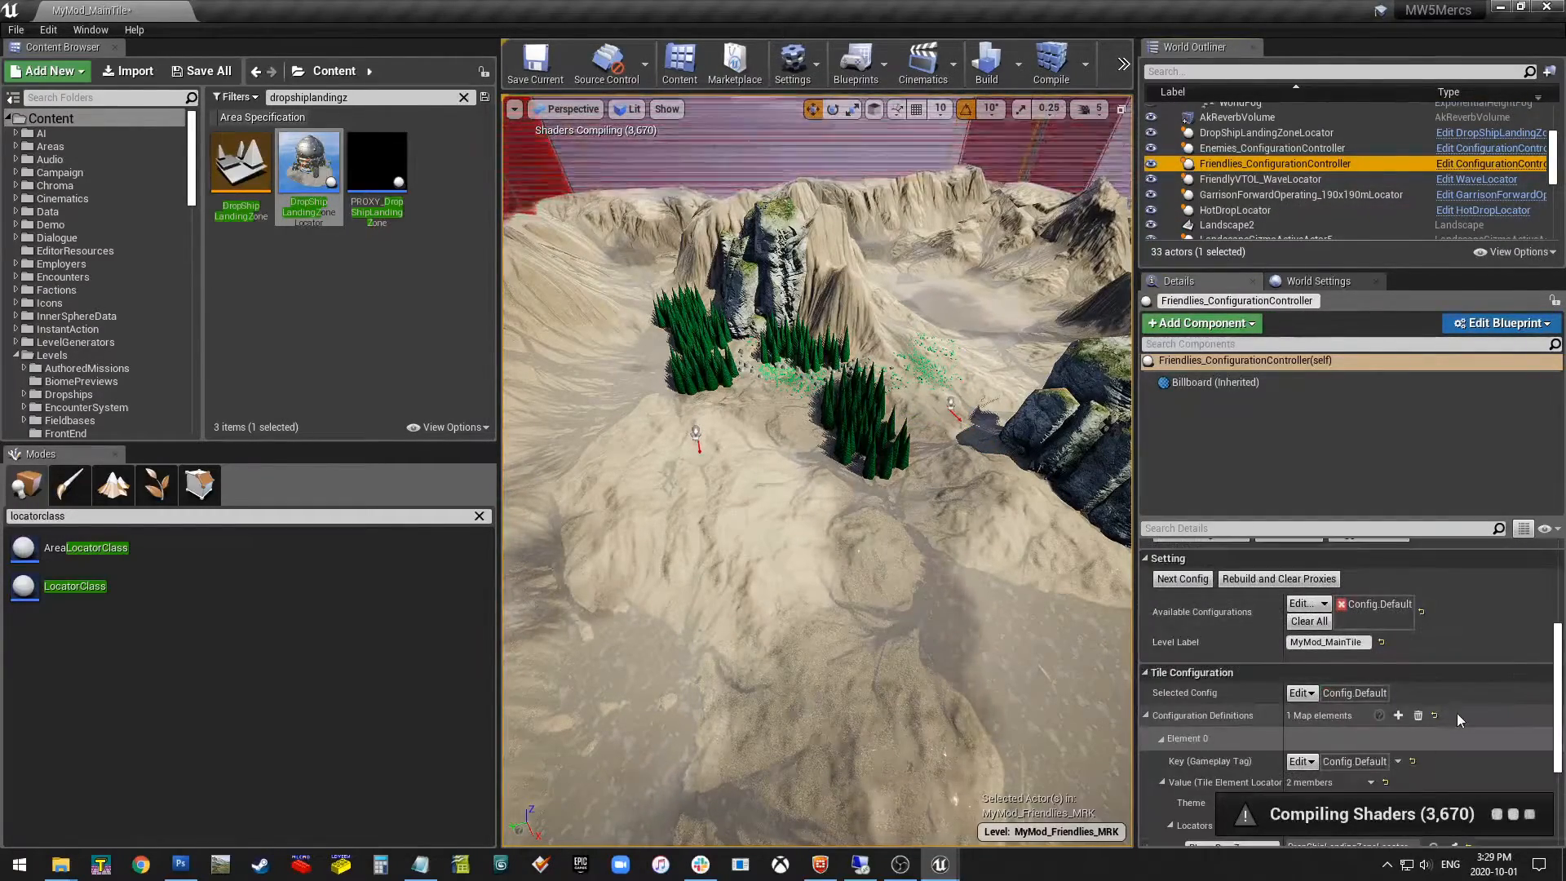
scroll(1457, 712, down, 4)
click(1397, 668)
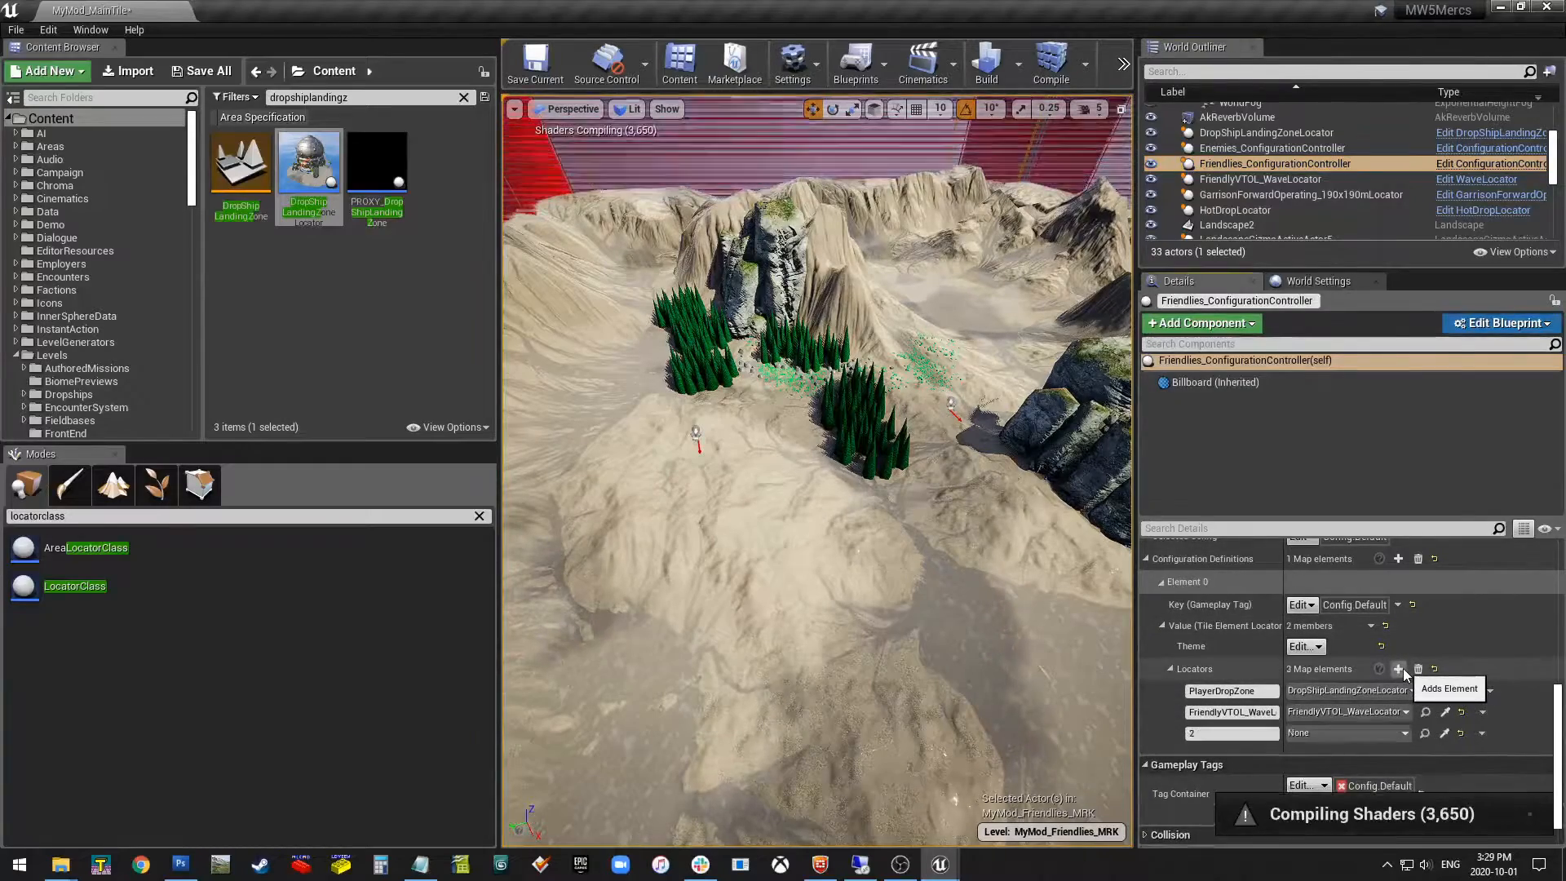
click(1398, 669)
click(1309, 680)
click(1348, 562)
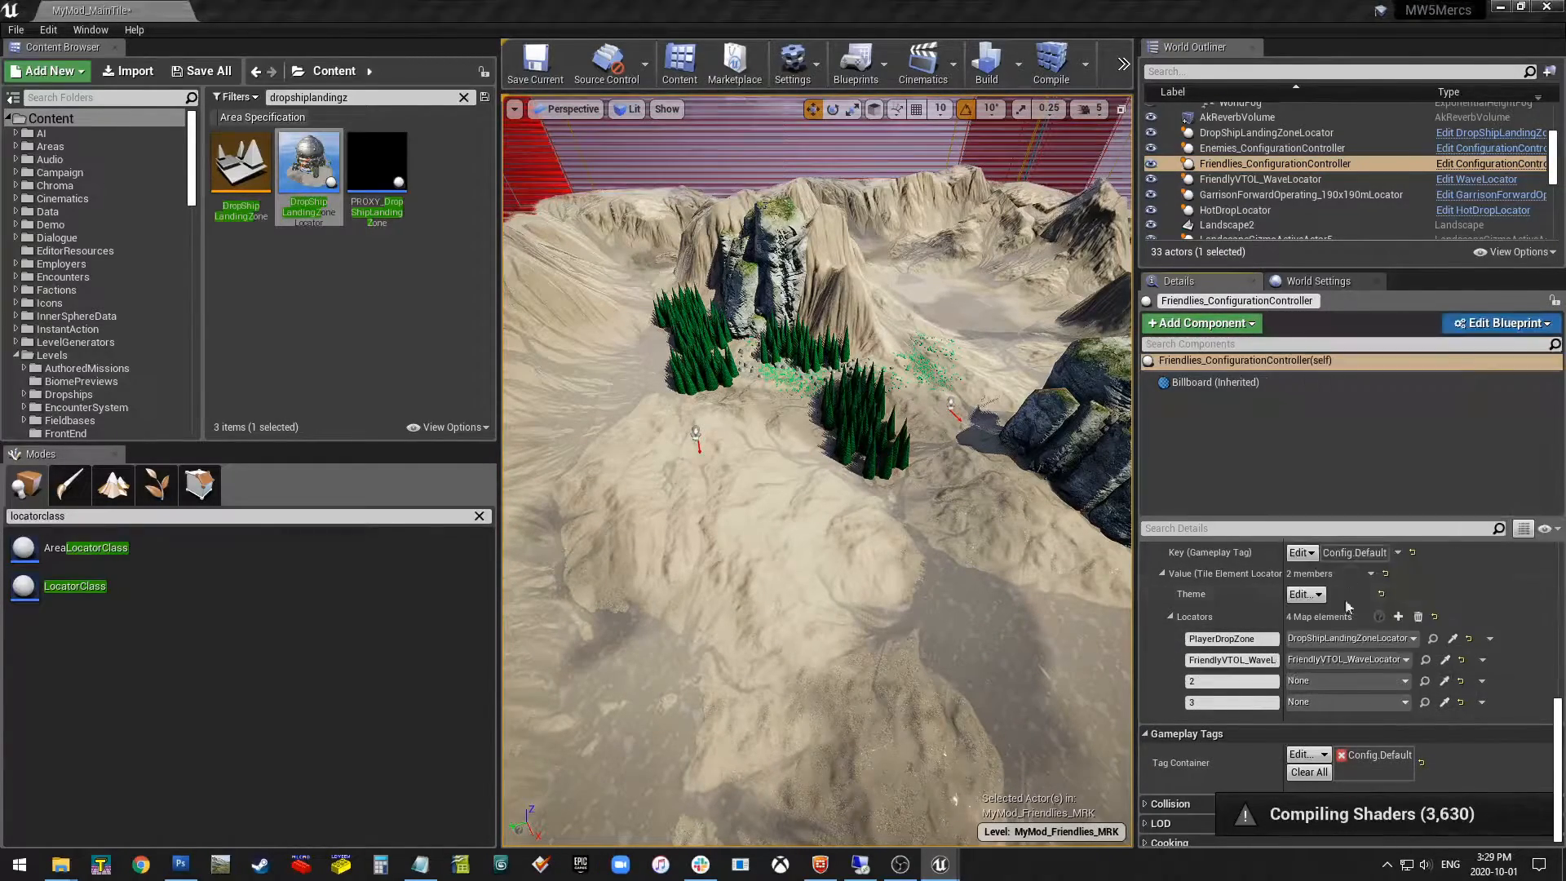
click(1308, 701)
click(1353, 599)
Name the two new locator entries Waypoint_01 and Waypoint_02 to match their assigned actors.
click(1189, 681)
text(Waypoint)
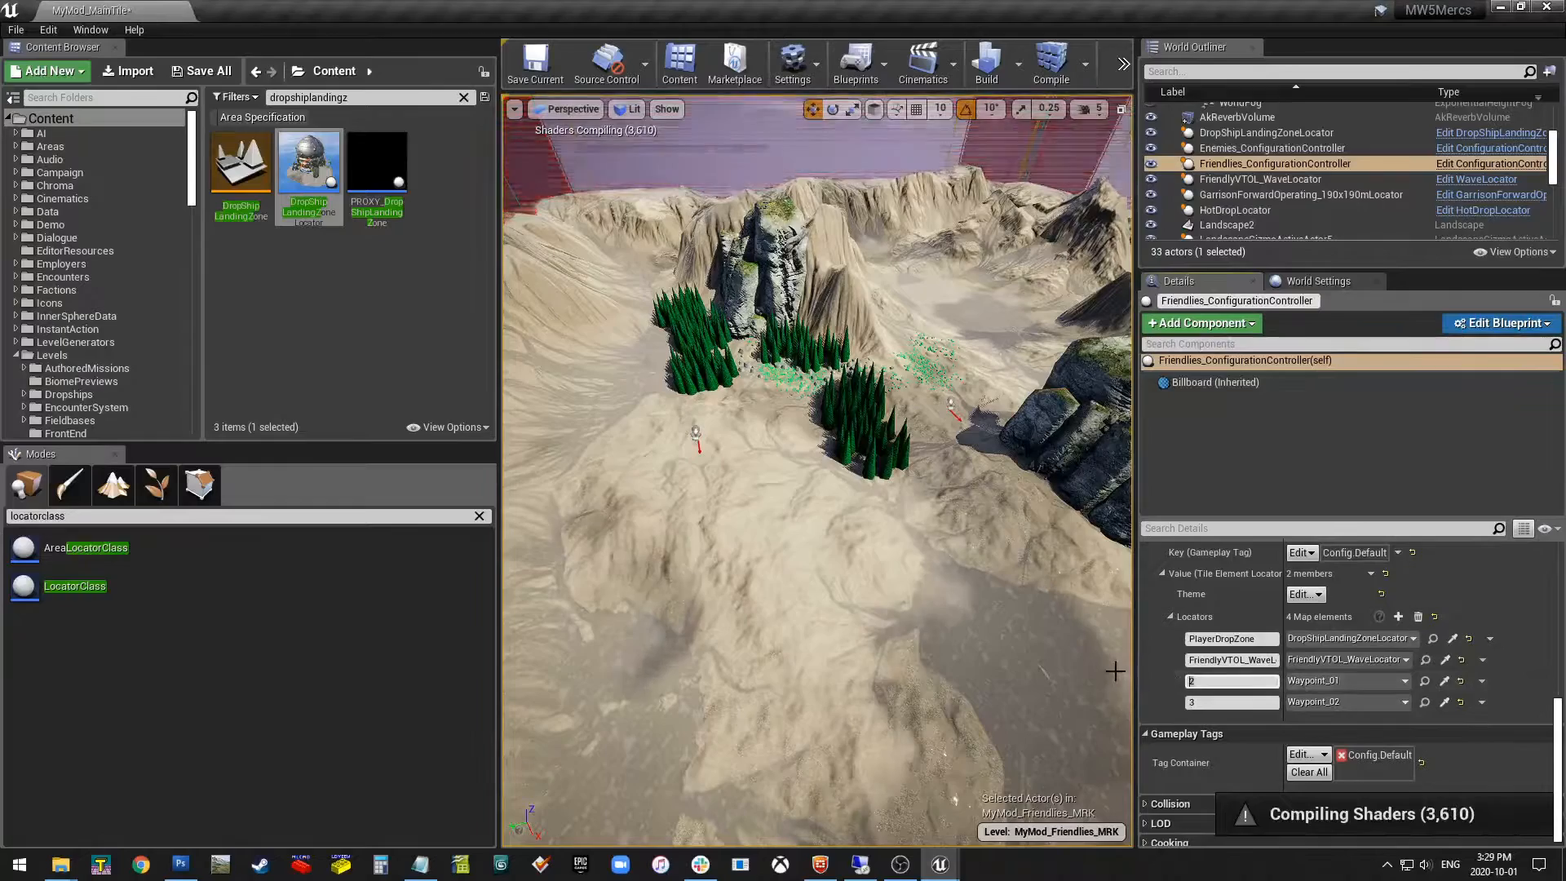
text(_01)
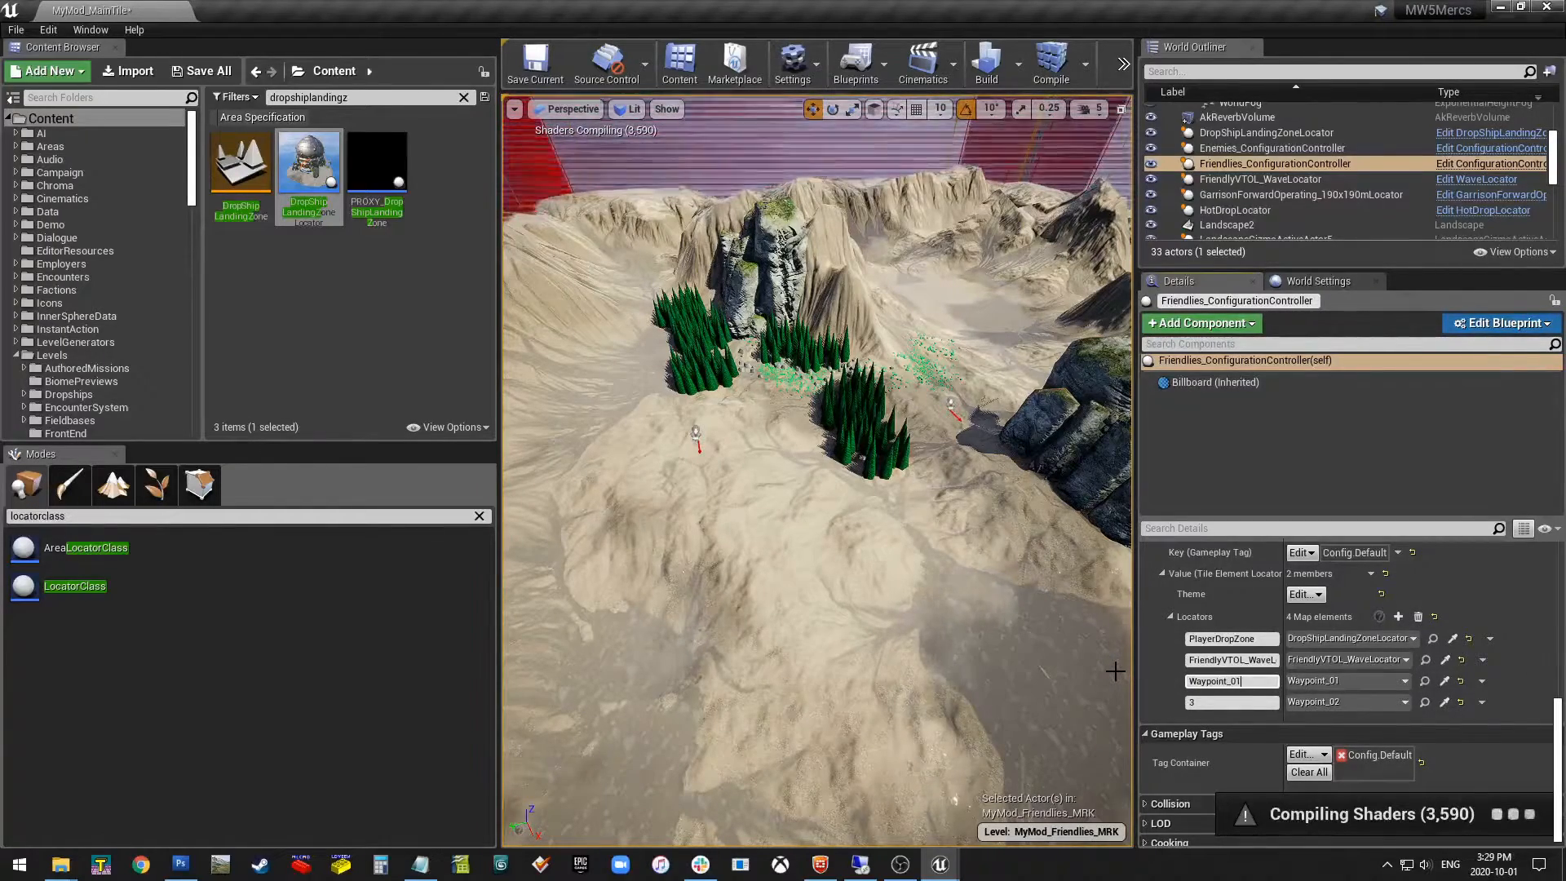
key(Tab)
text(Wa)
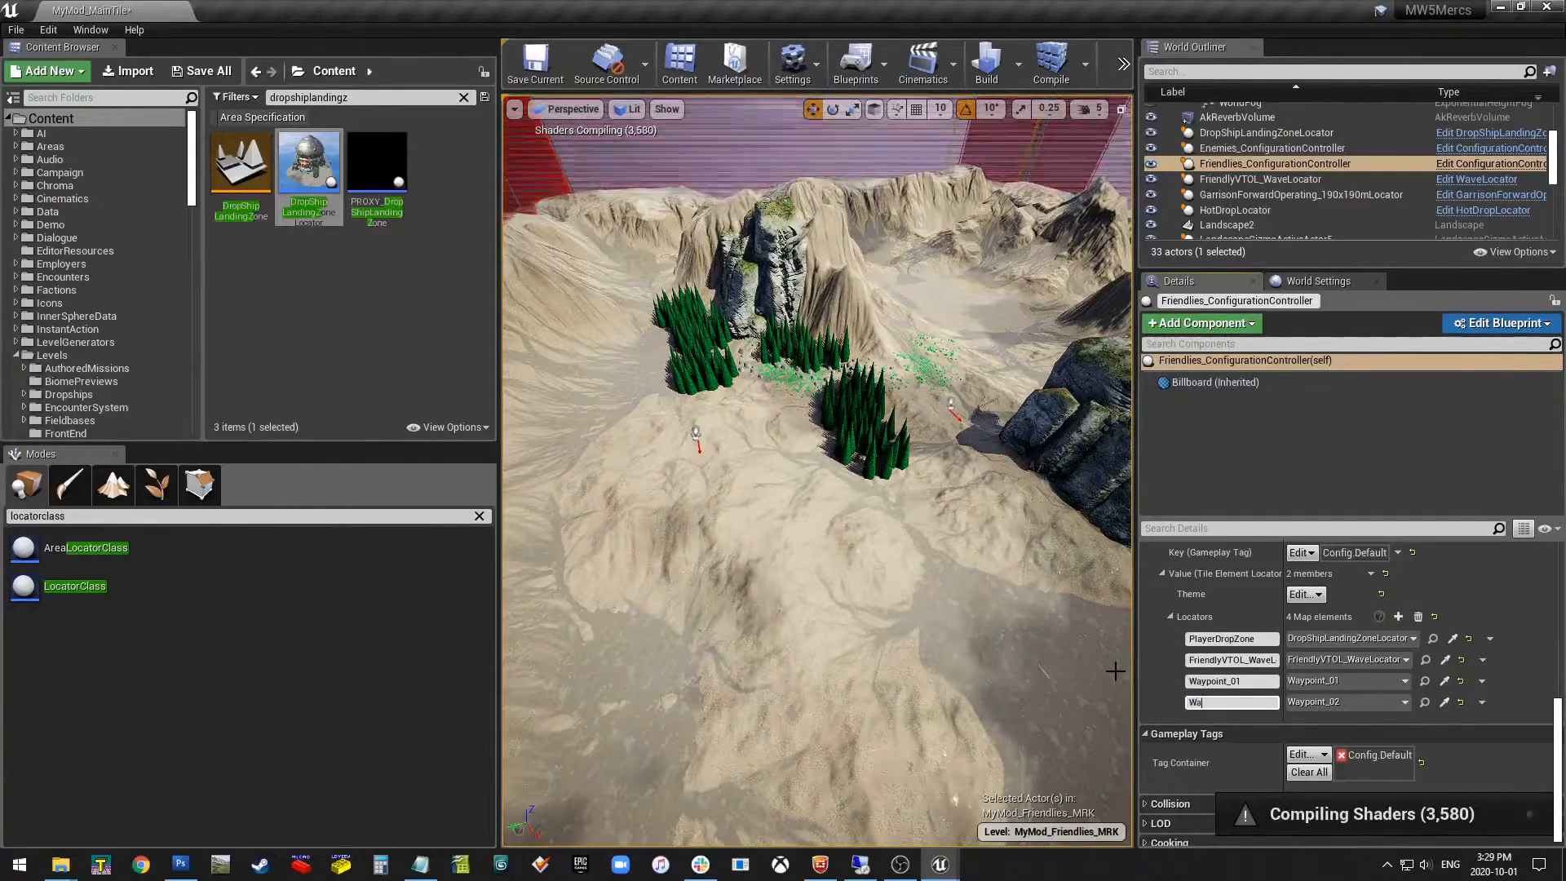
text(ypoint_02)
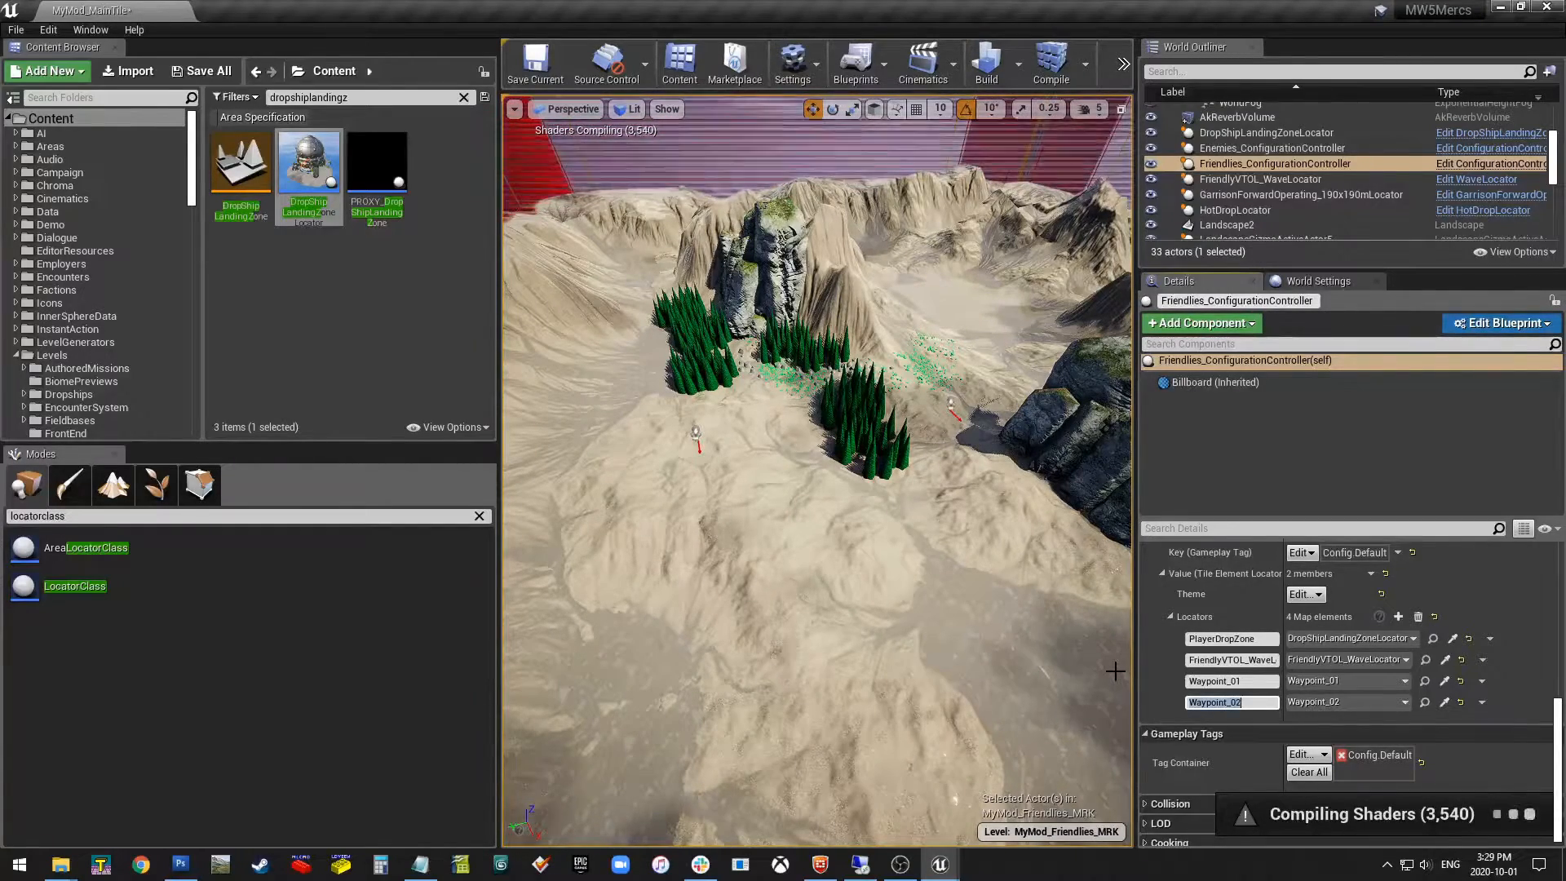
key(Return)
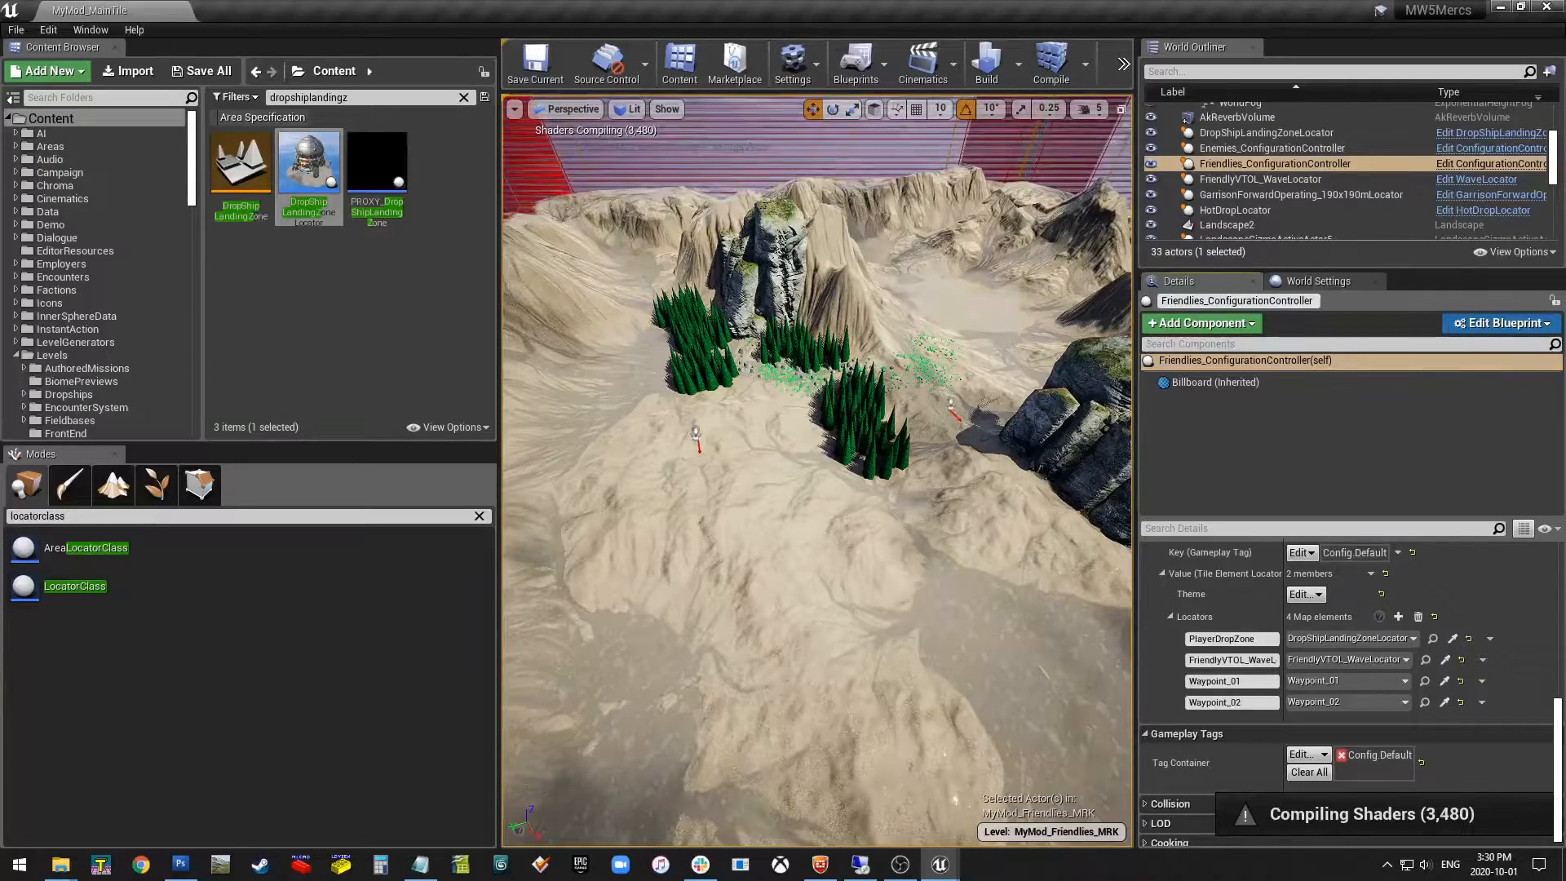
Save the MyMod_Friendlies_MRK sublevel and show the unfiltered contents of the MyMod Content folder.
click(421, 349)
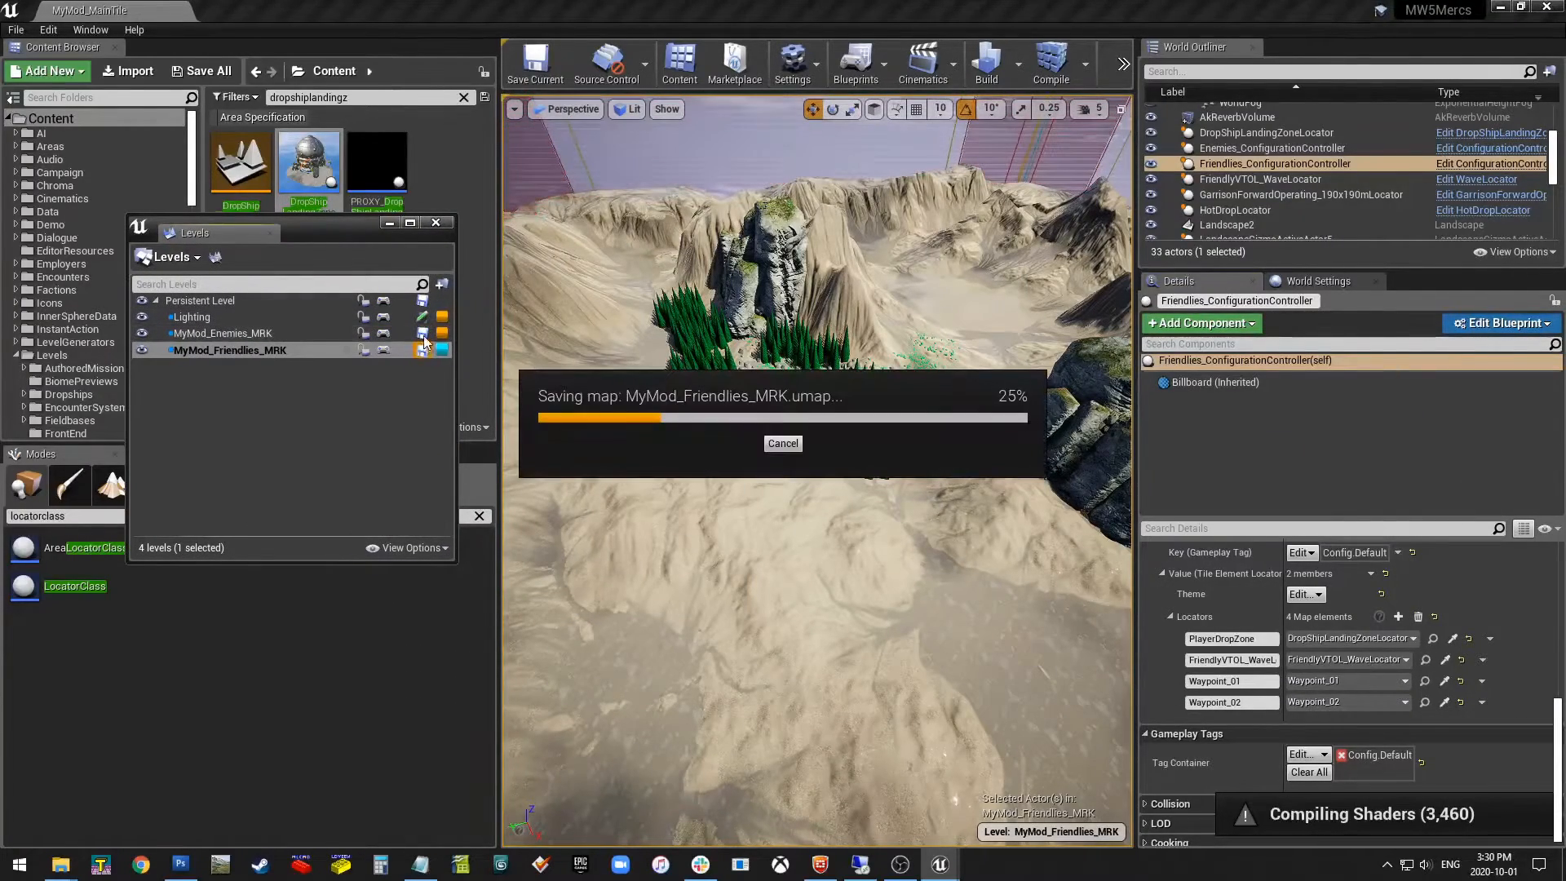
drag(358, 235, 323, 506)
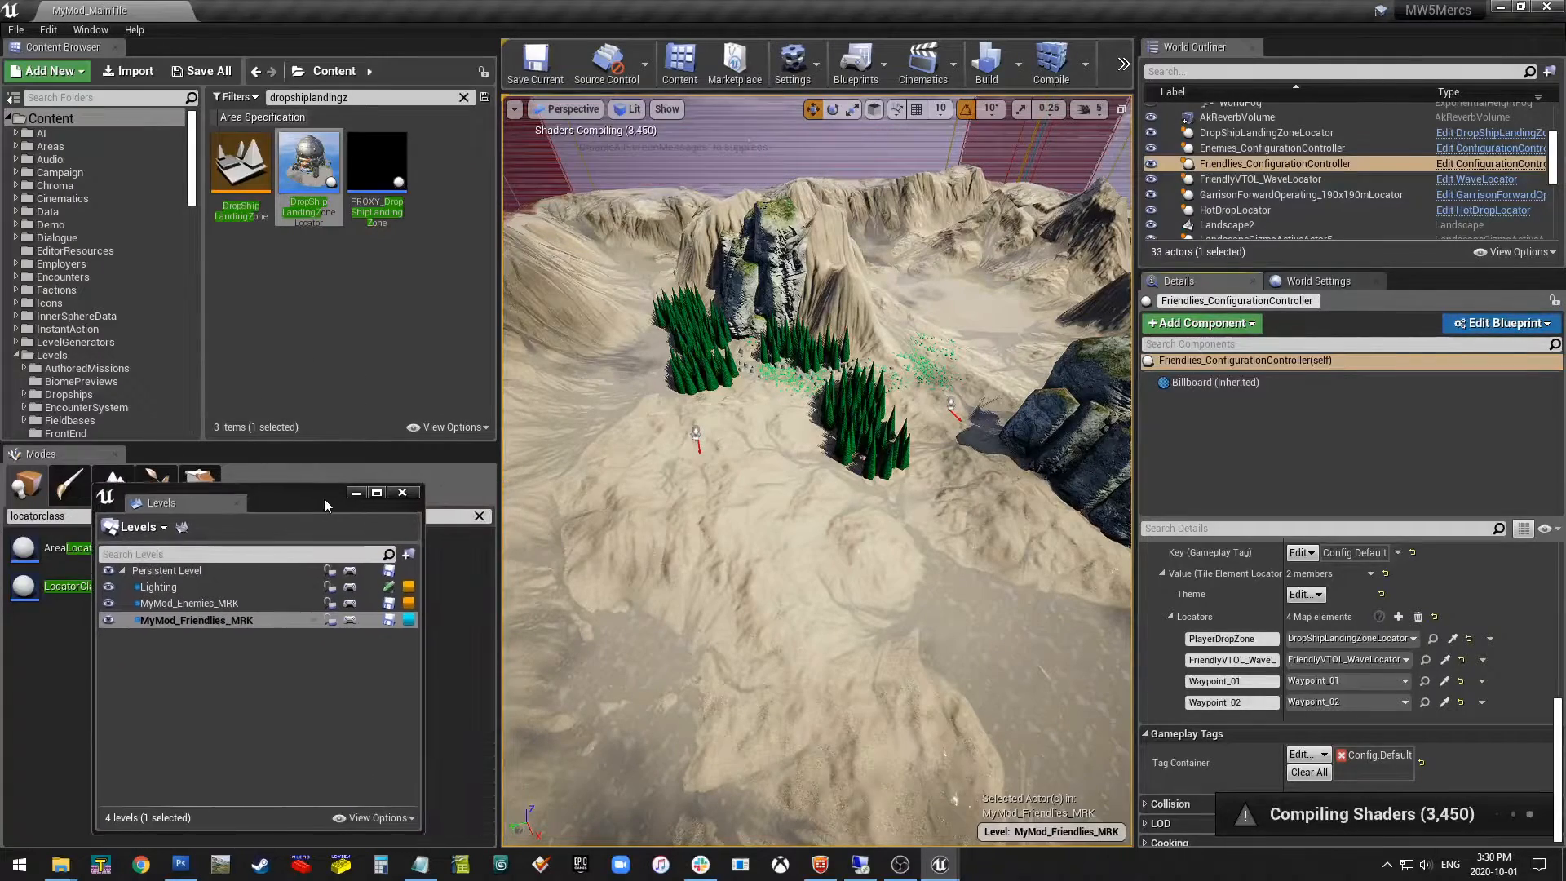
scroll(163, 261, down, 10)
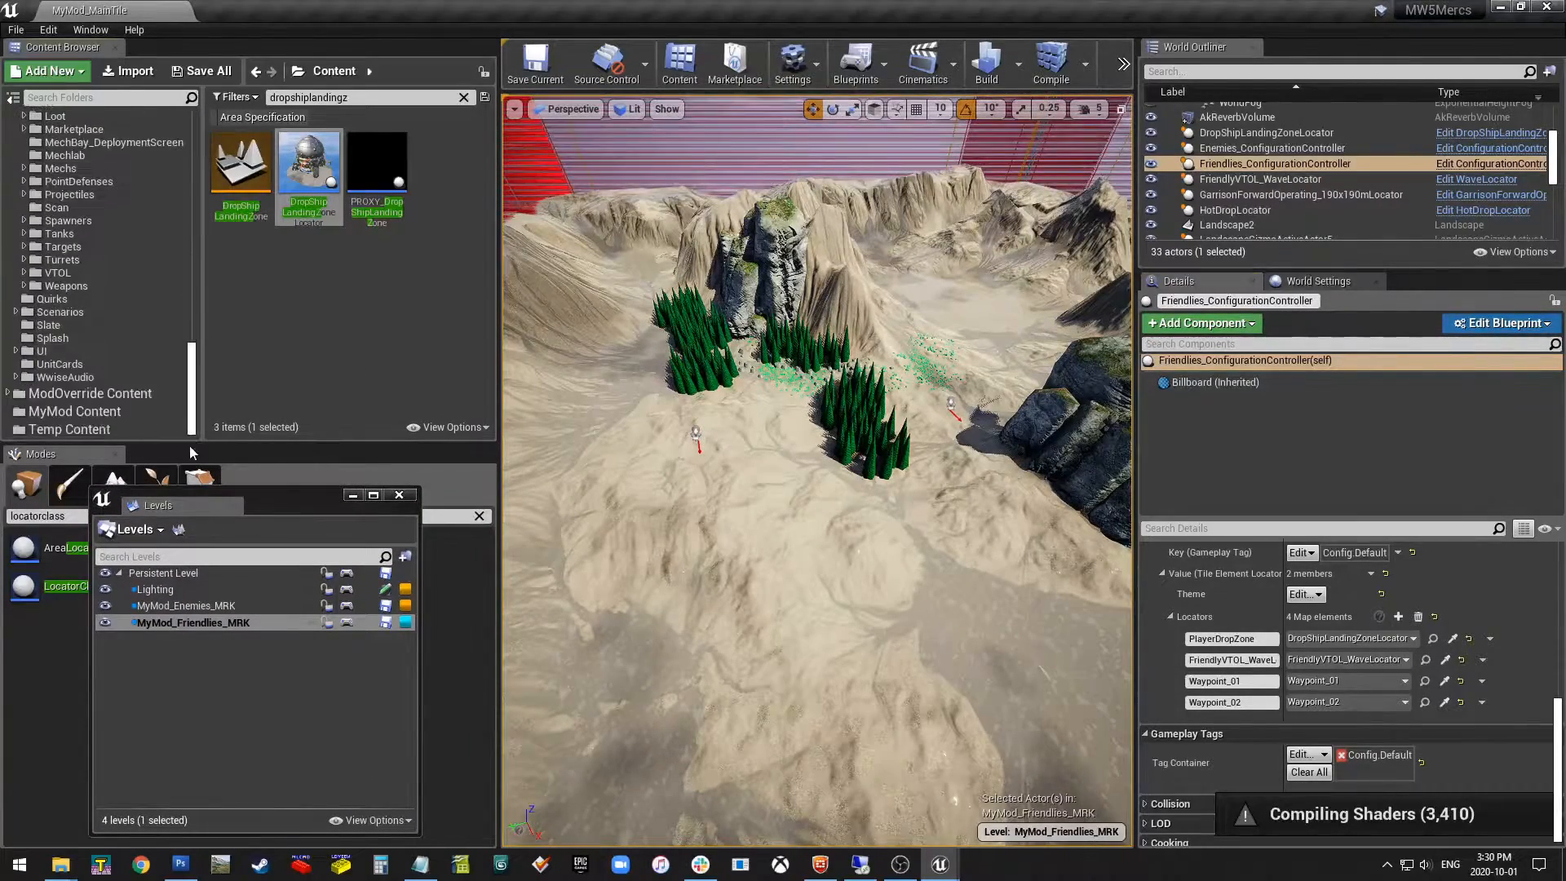
click(67, 410)
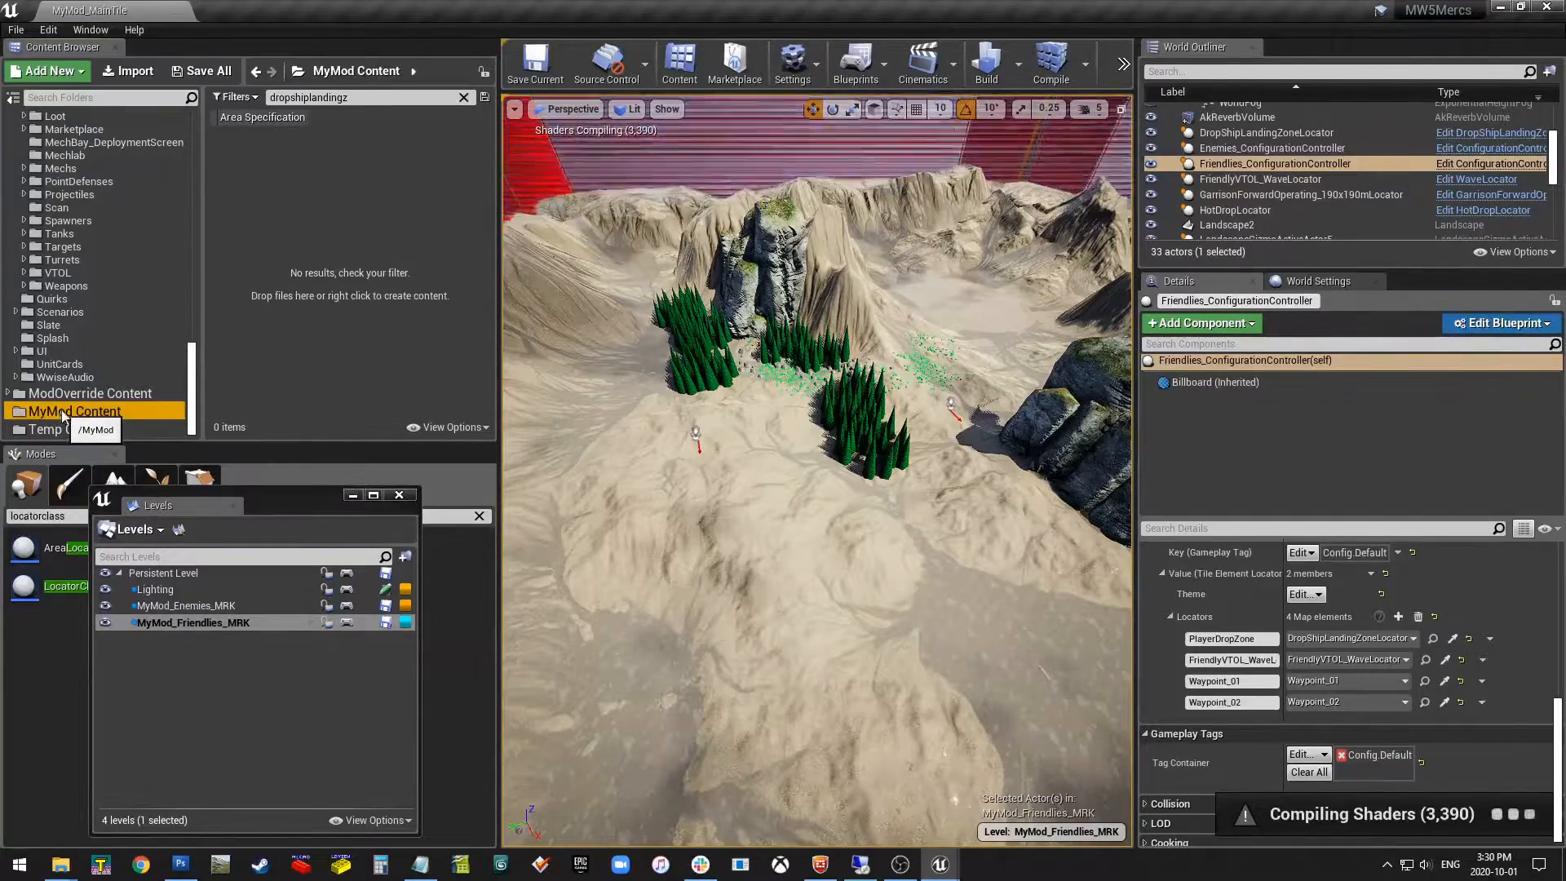
click(464, 97)
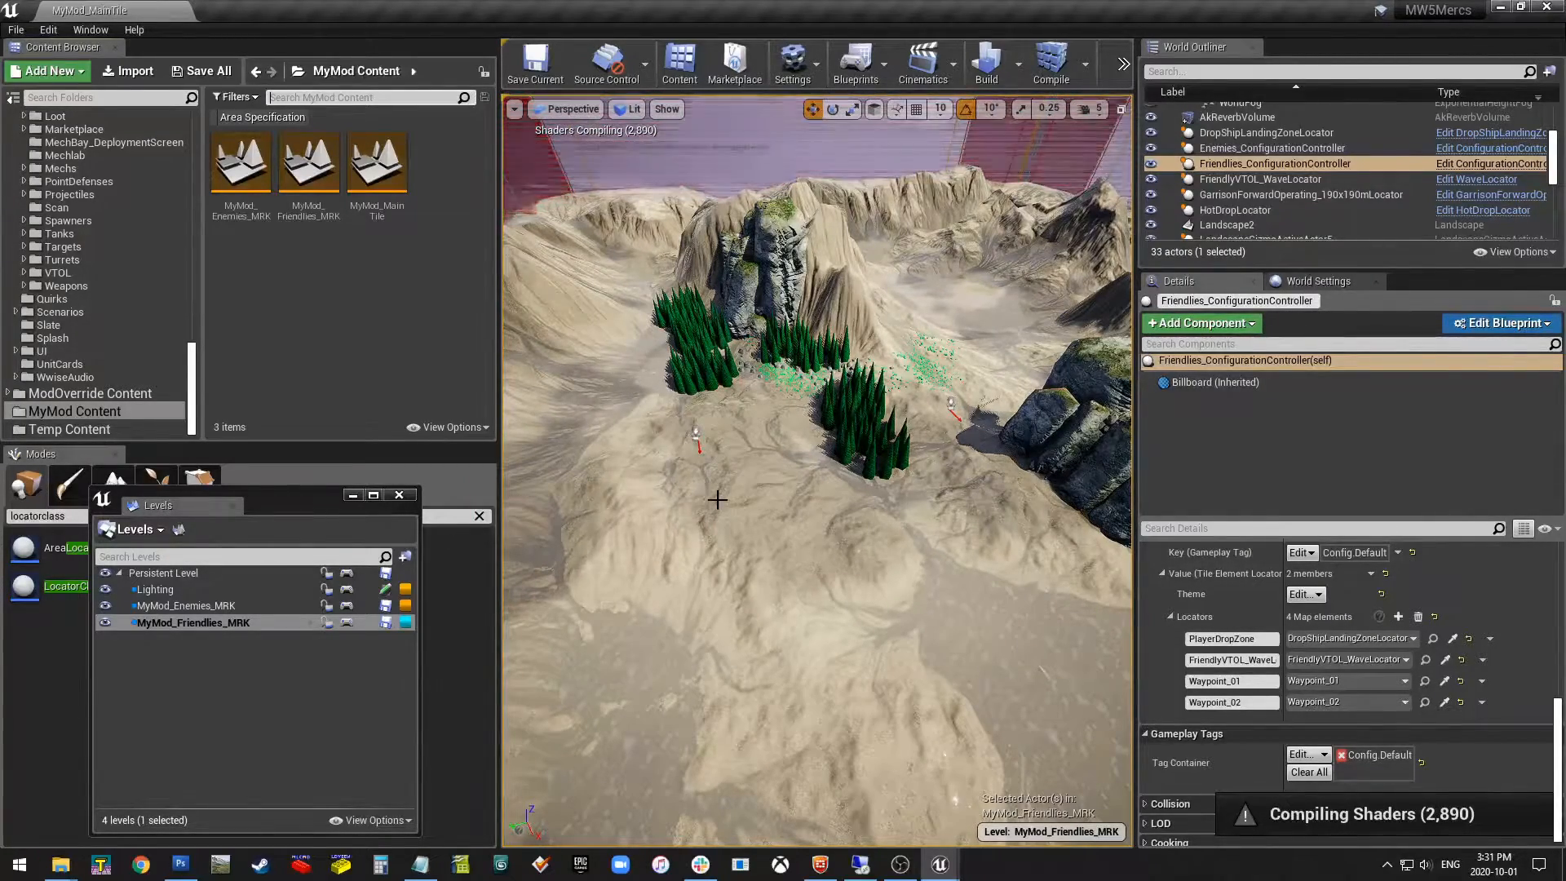
Create an MW5 Area Tile asset named MyMod_Main_AreaTile in the MyMod Content folder.
right_click(307, 299)
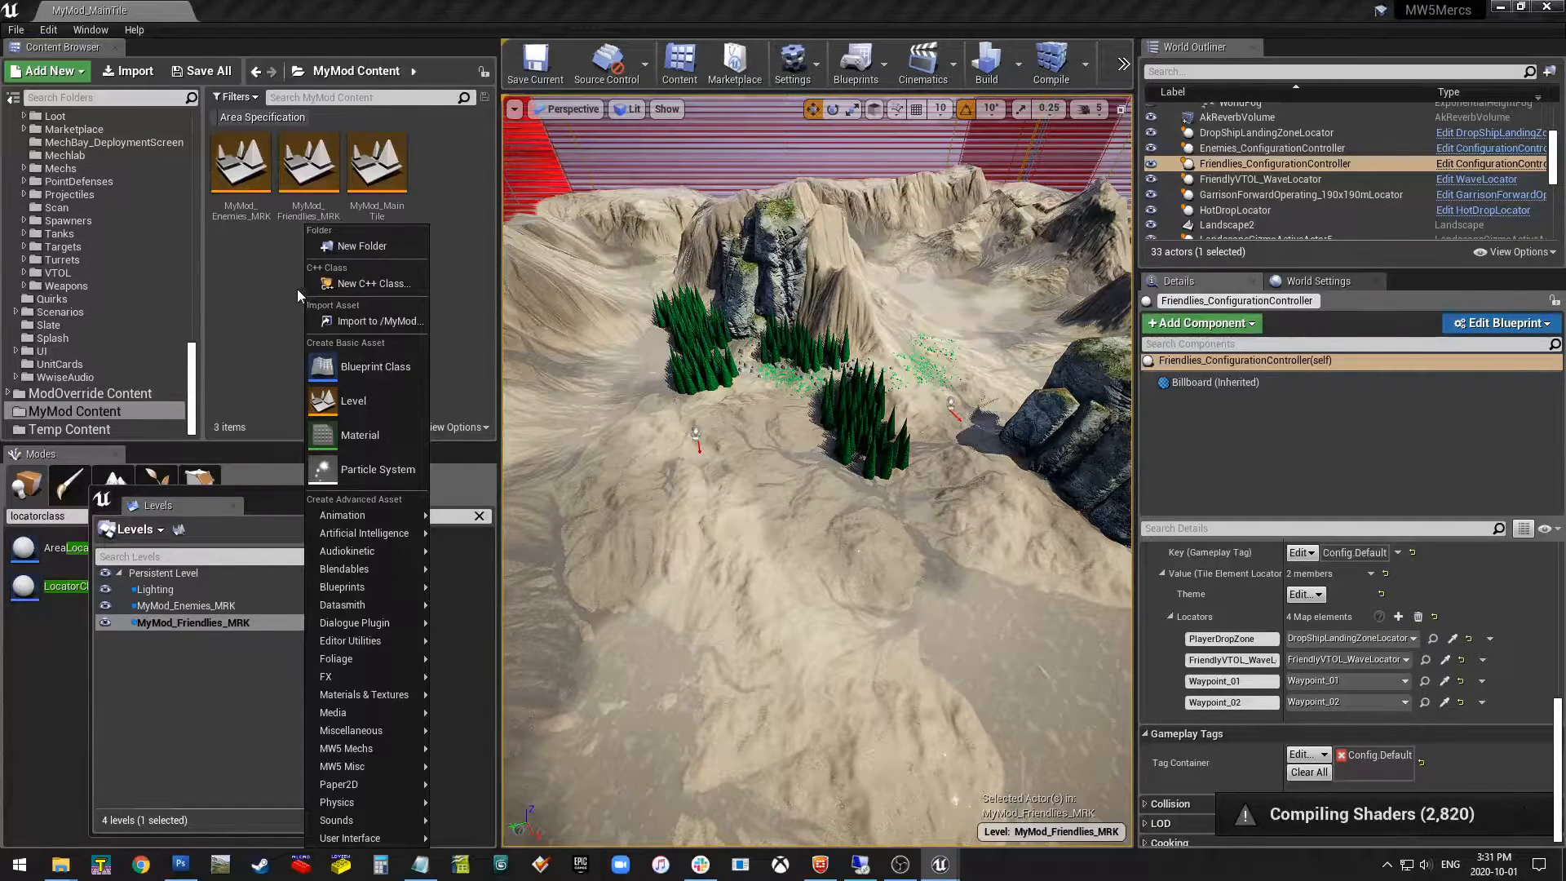
mouse_move(422, 777)
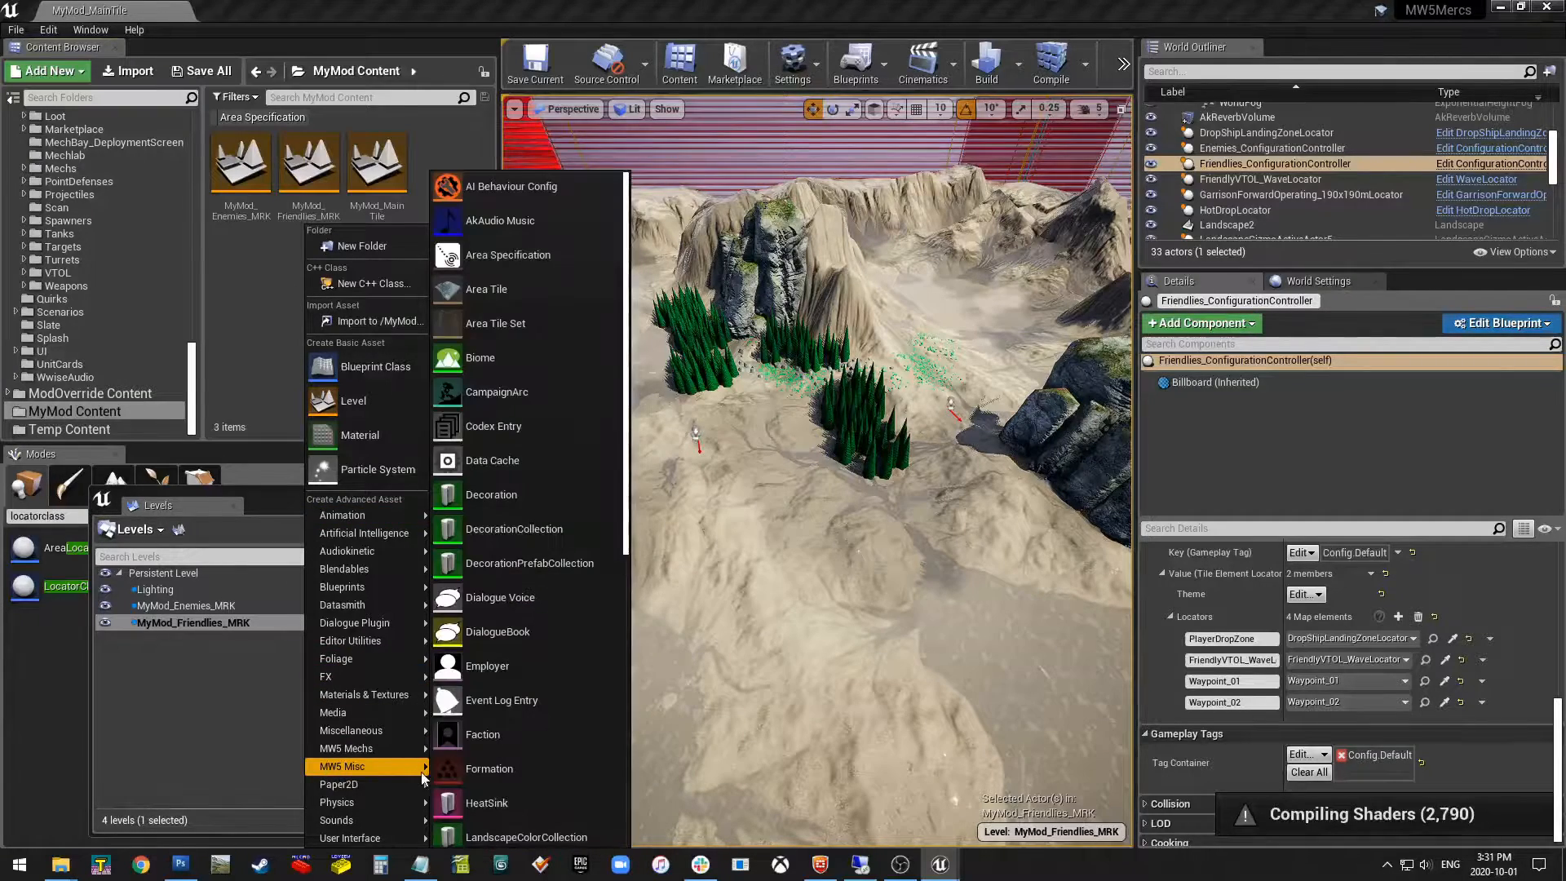
click(506, 287)
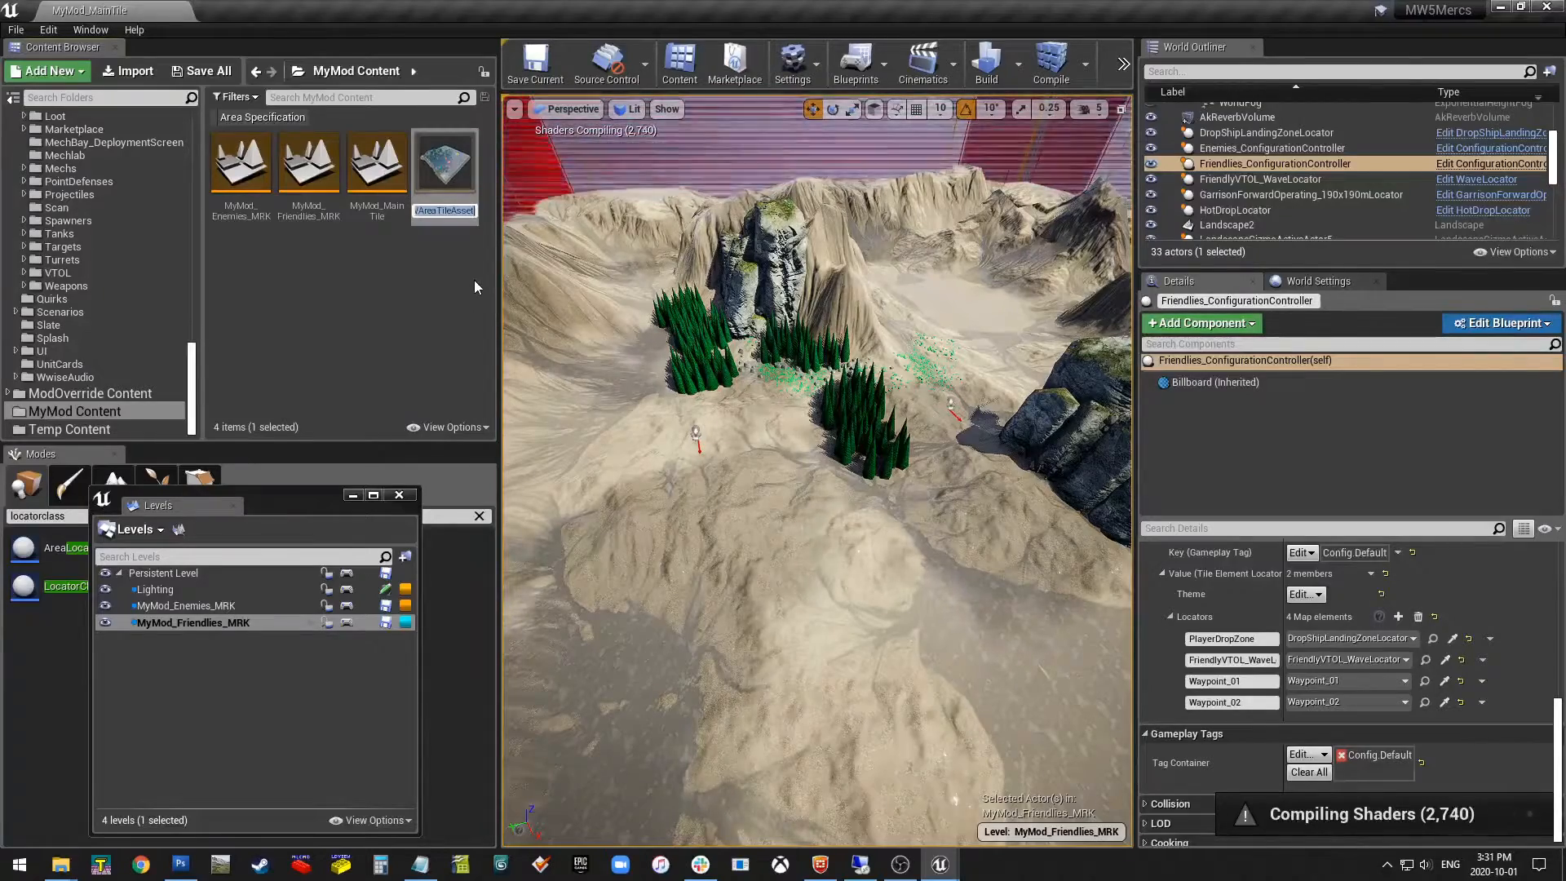
text(MyMod_AreaTile)
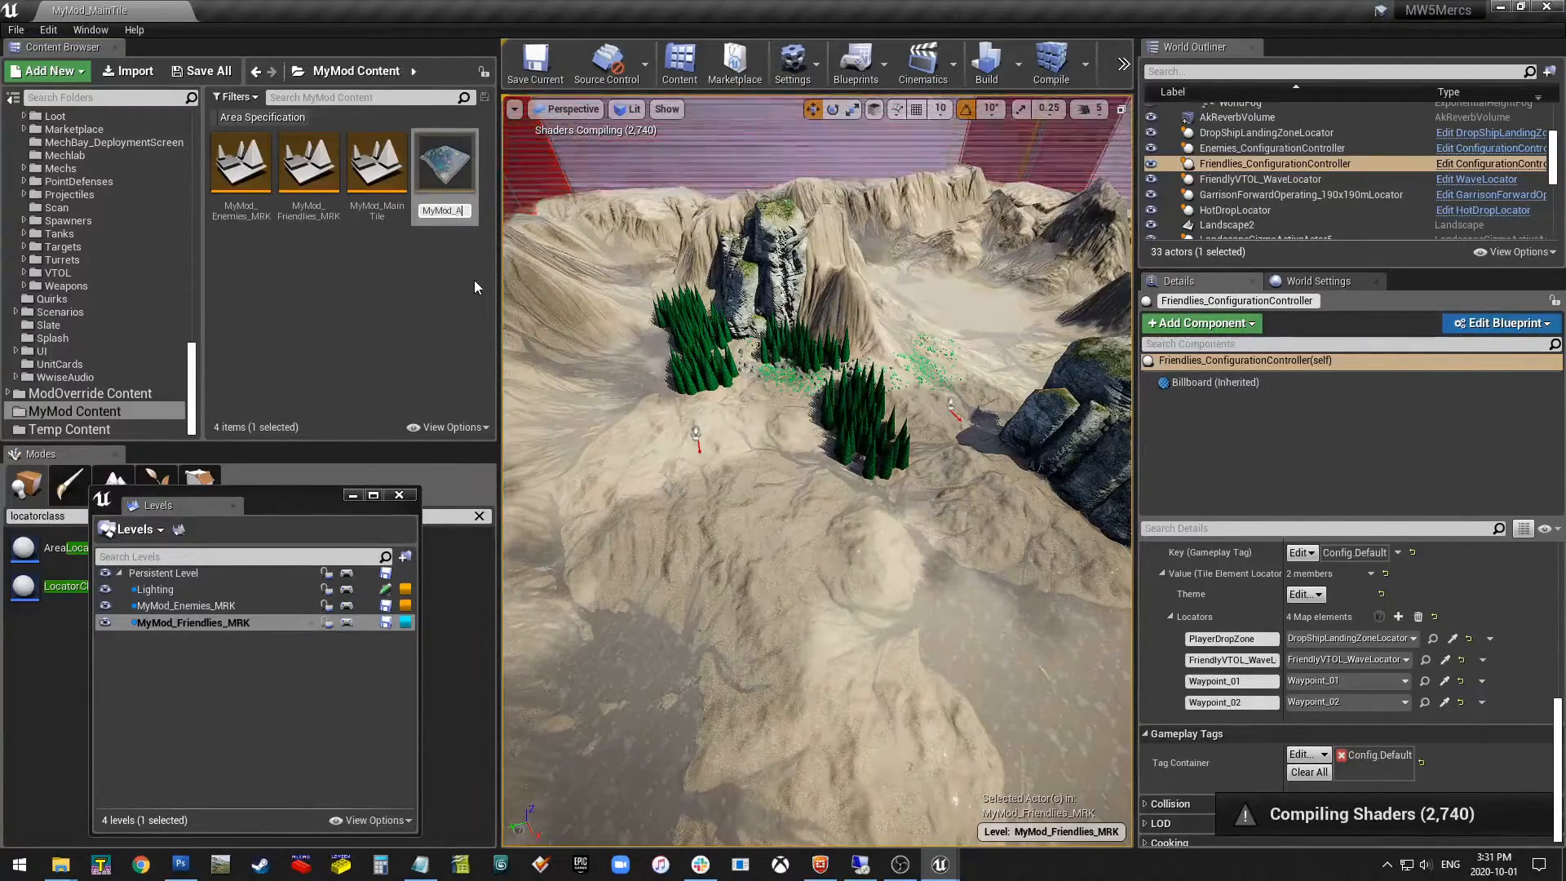
key(Return)
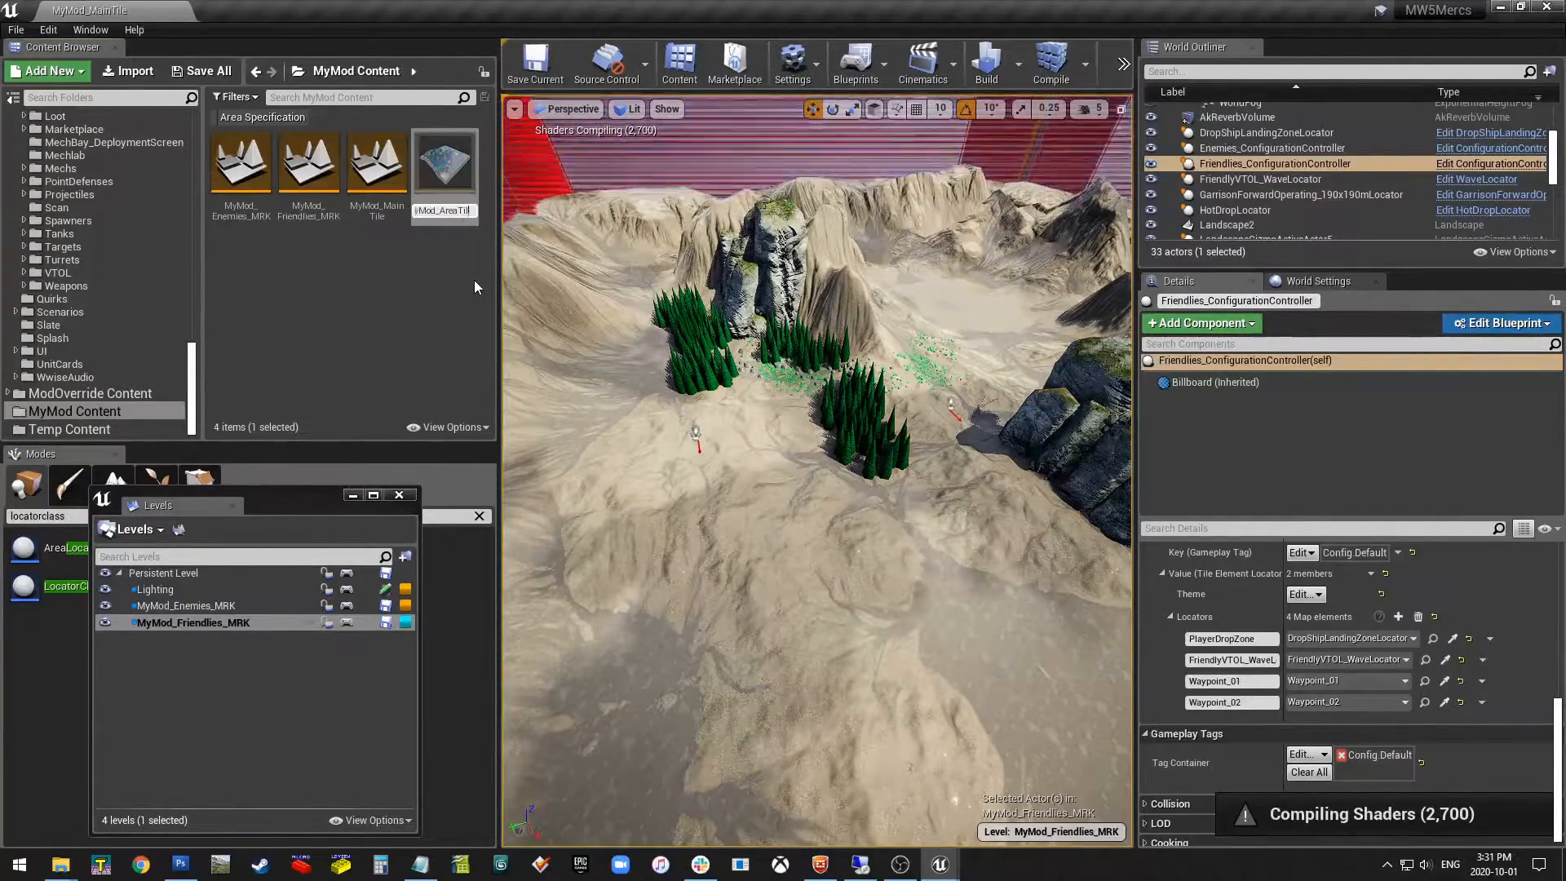
text(Main_AreaTile)
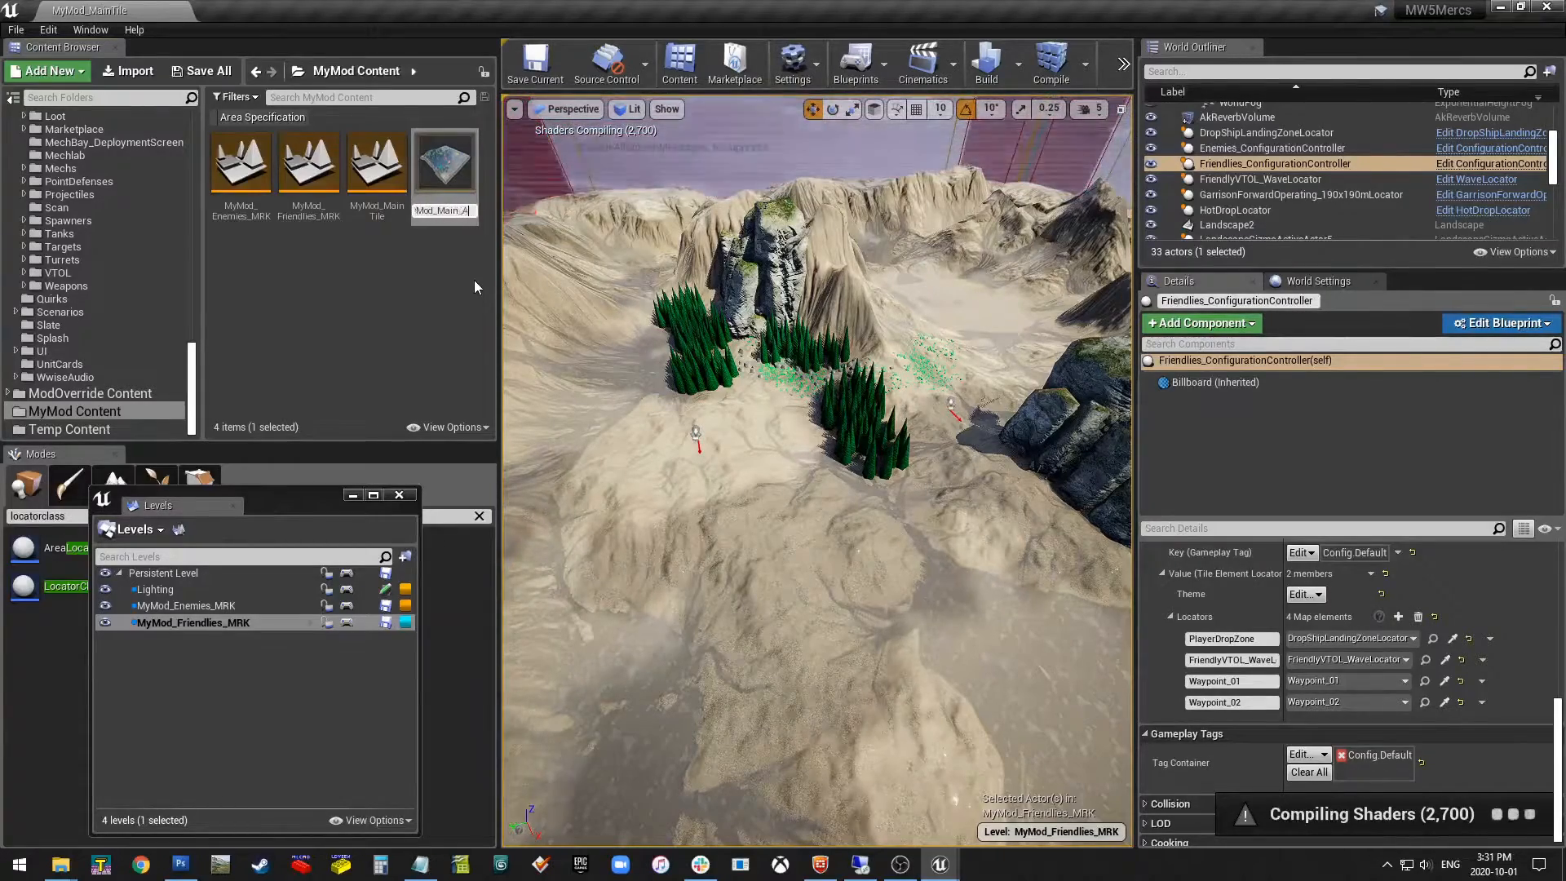
key(Return)
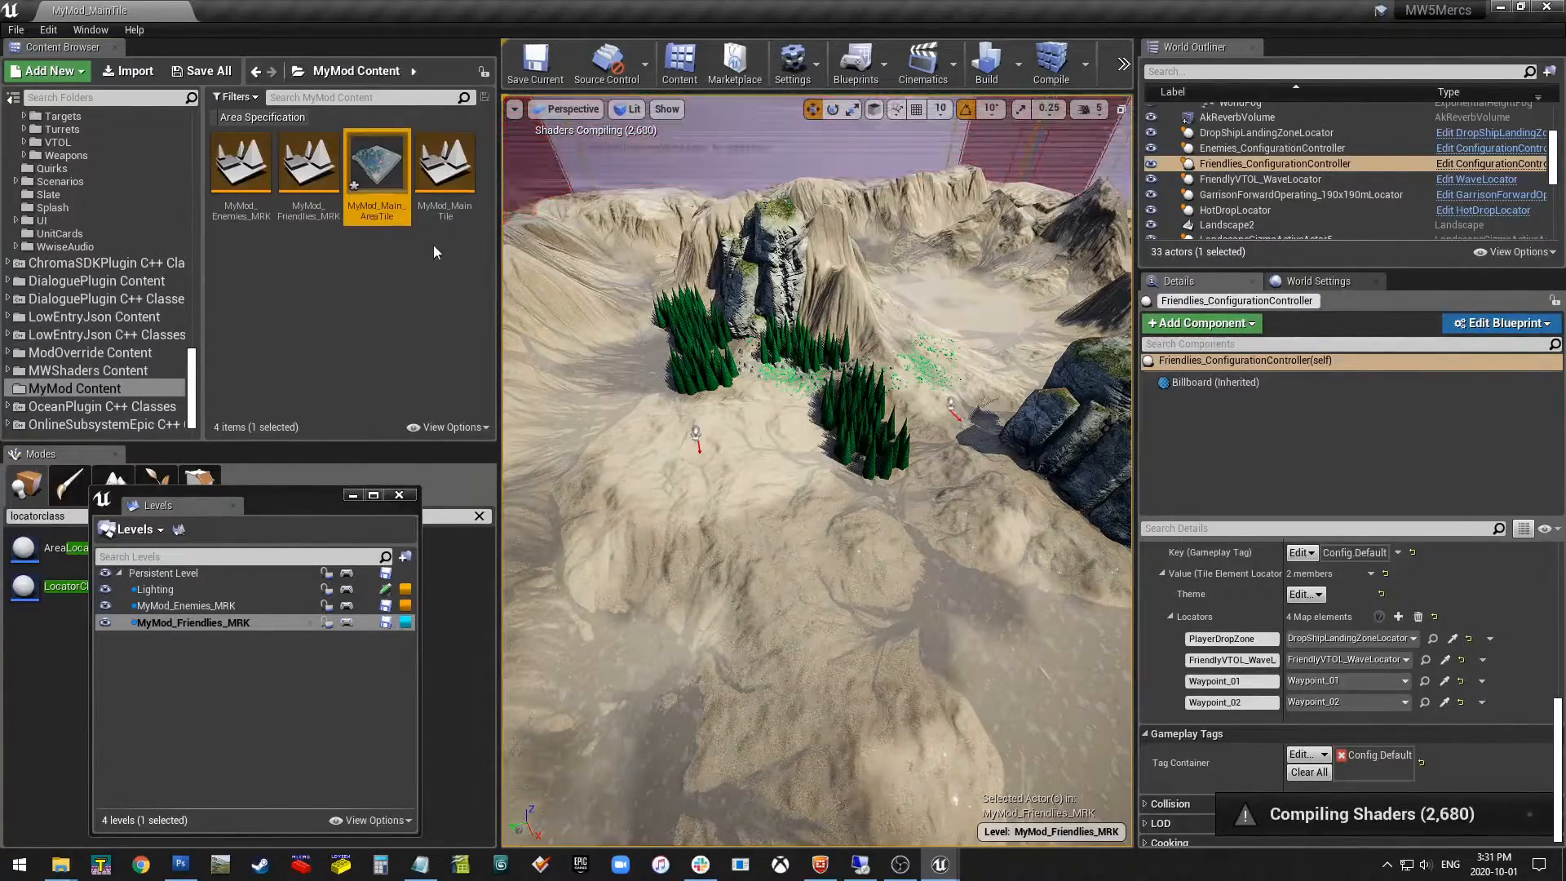
Duplicate the MyMod_Main_AreaTile asset and name the copy MyMod_Friendlies_AreaTile.
right_click(377, 190)
click(430, 274)
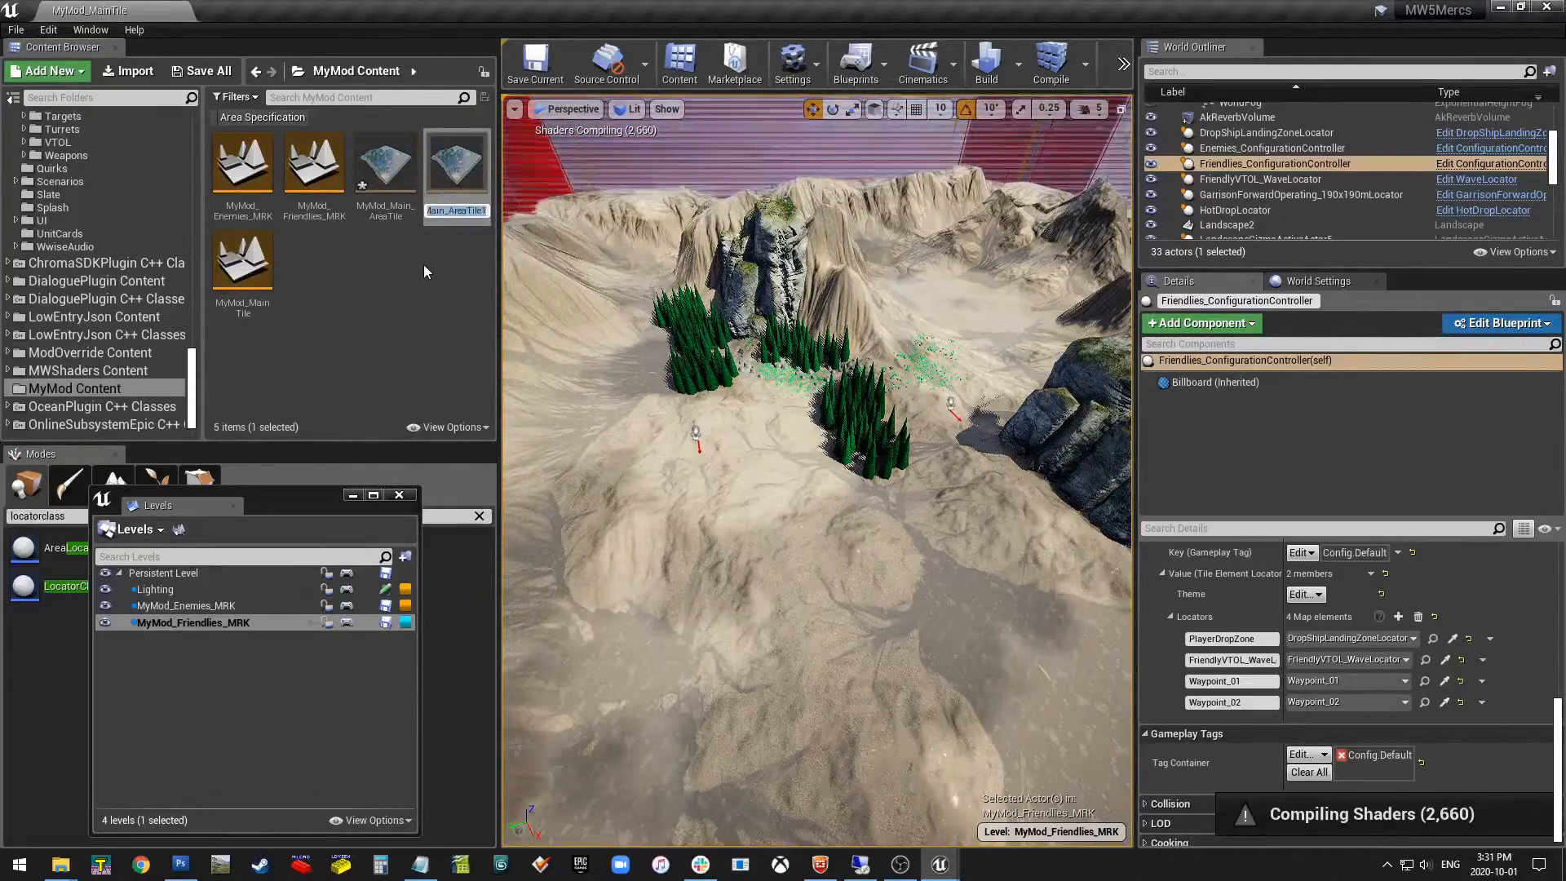
text(MyMod_Friendl)
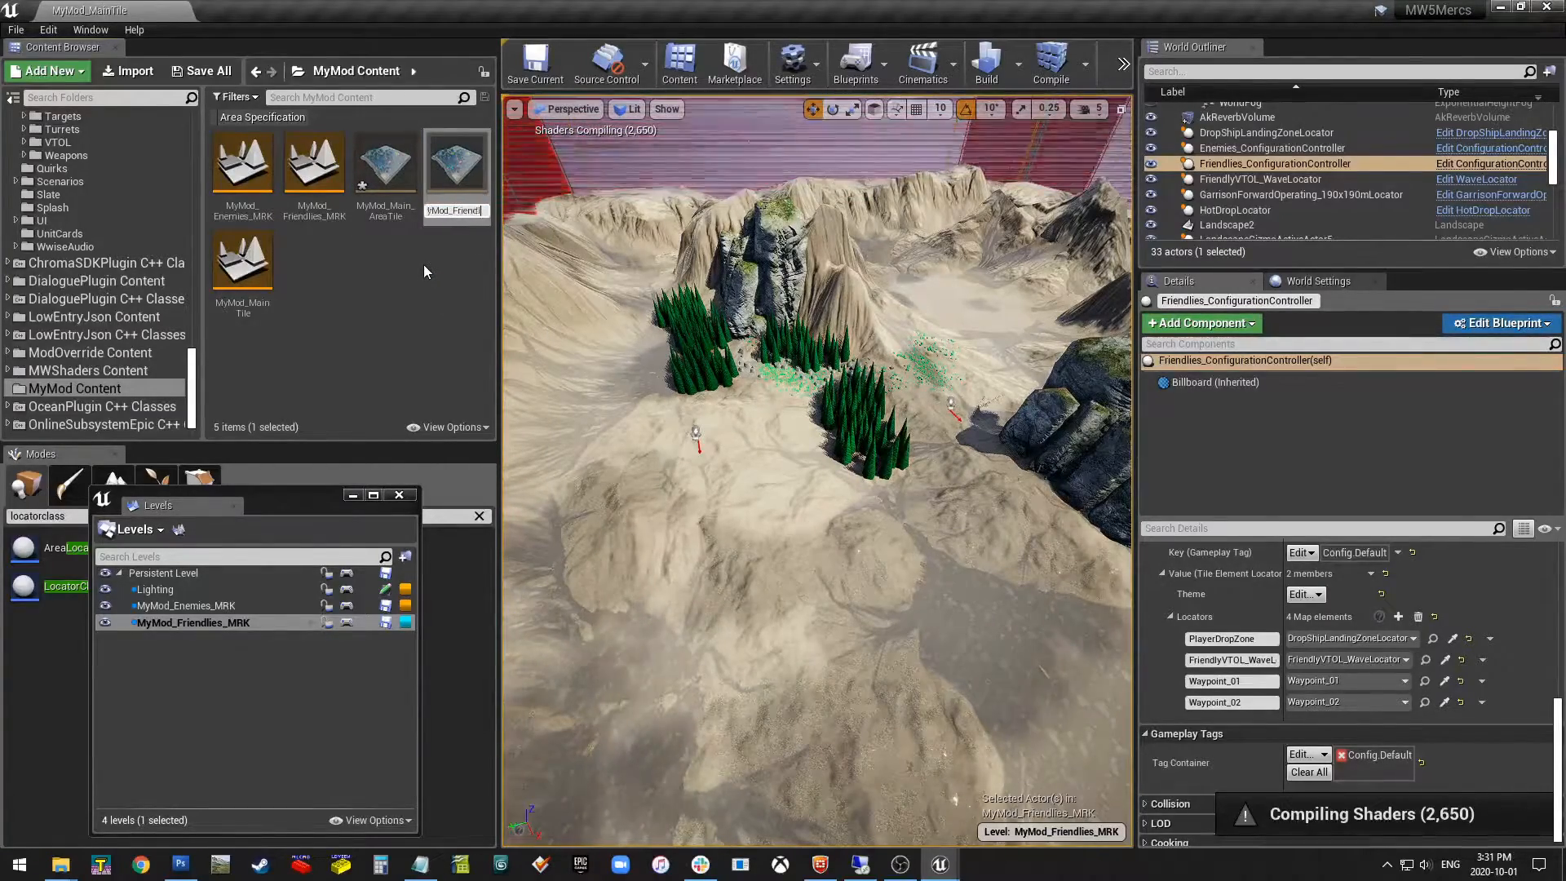
text(ies_AreaTile)
key(Return)
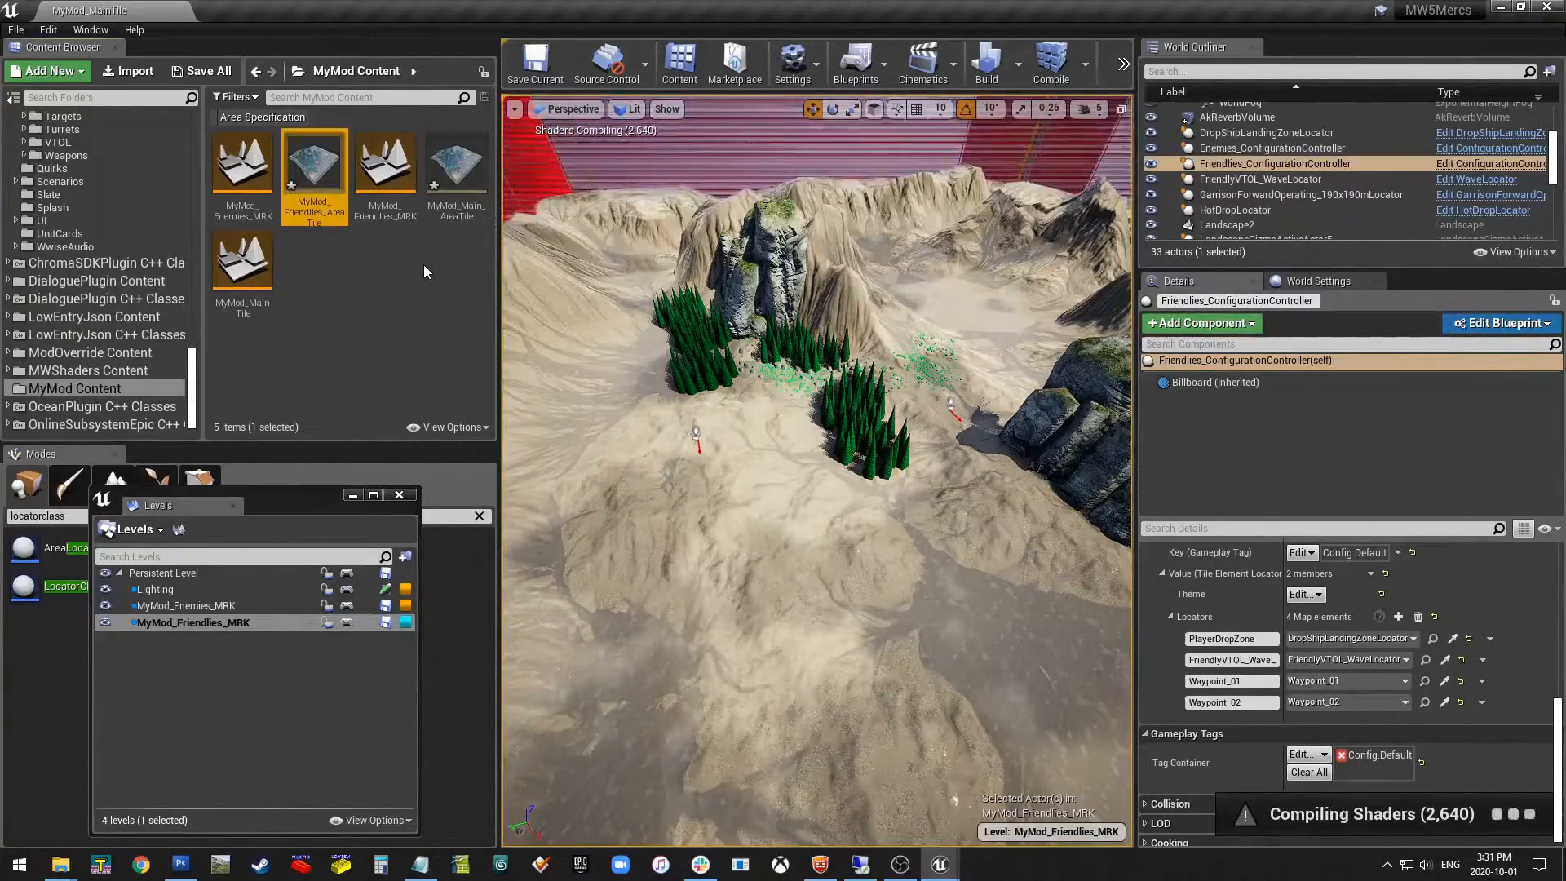
click(396, 308)
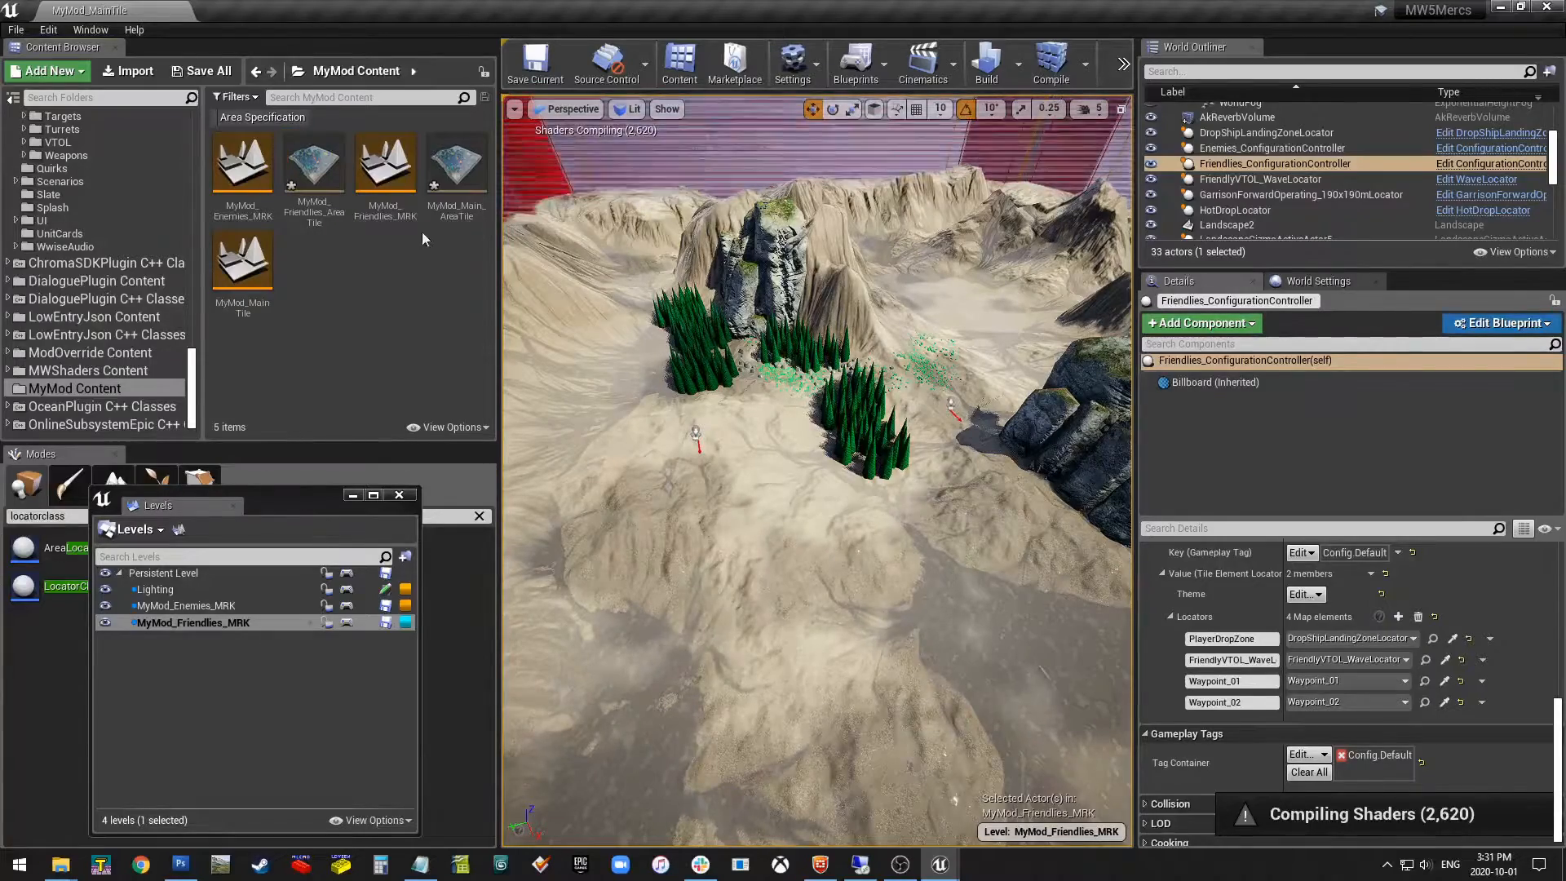
Open the MyMod_Main_AreaTile asset, expand its area tile properties and assign MyMod_MainTile as the Level.
click(462, 186)
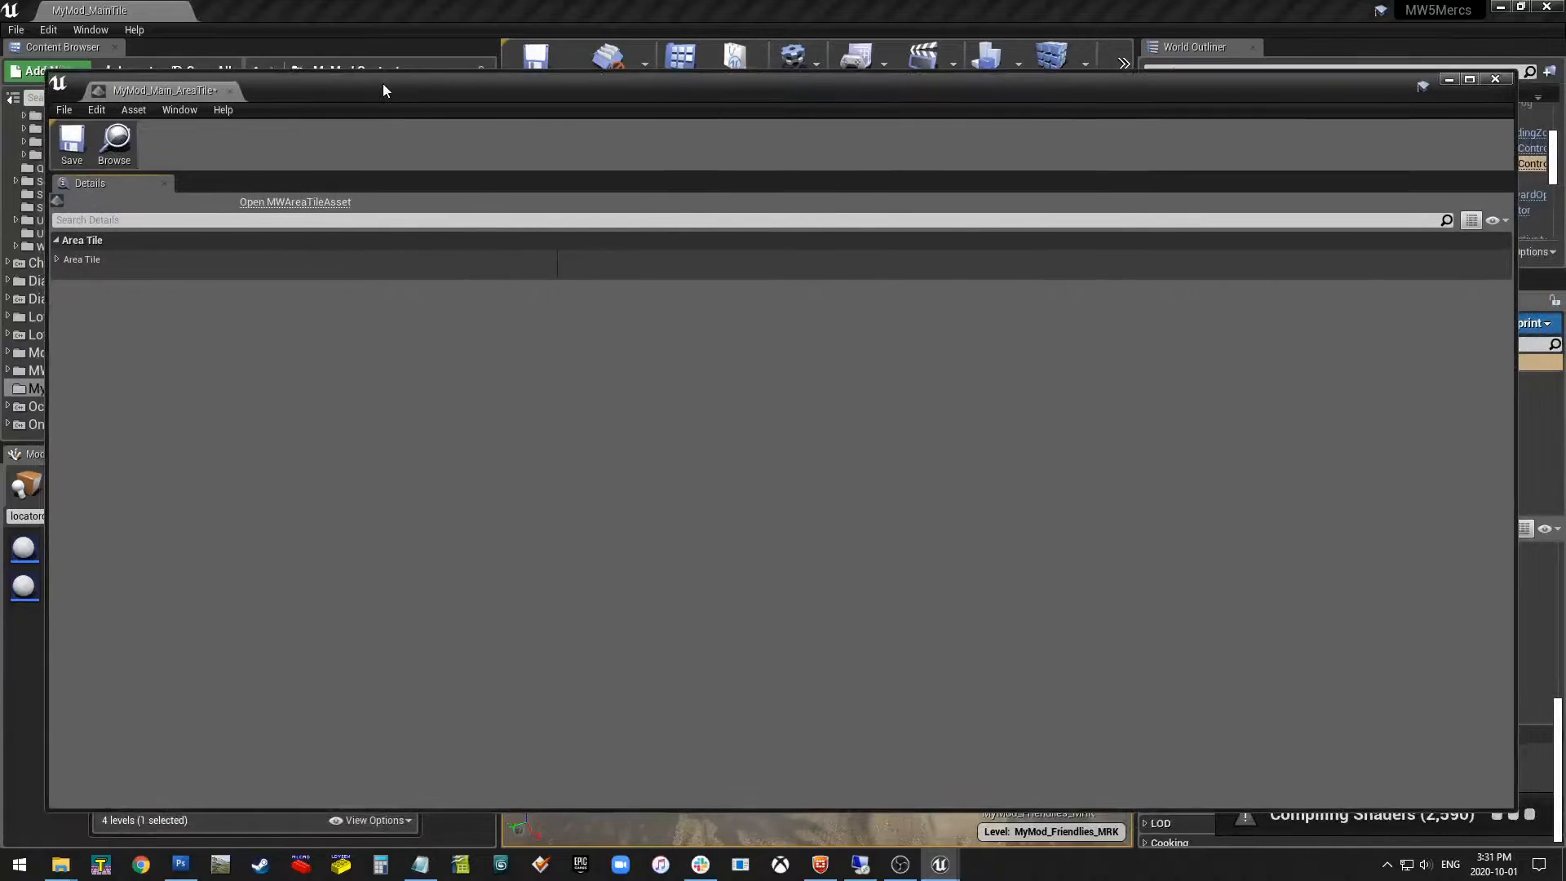
click(57, 260)
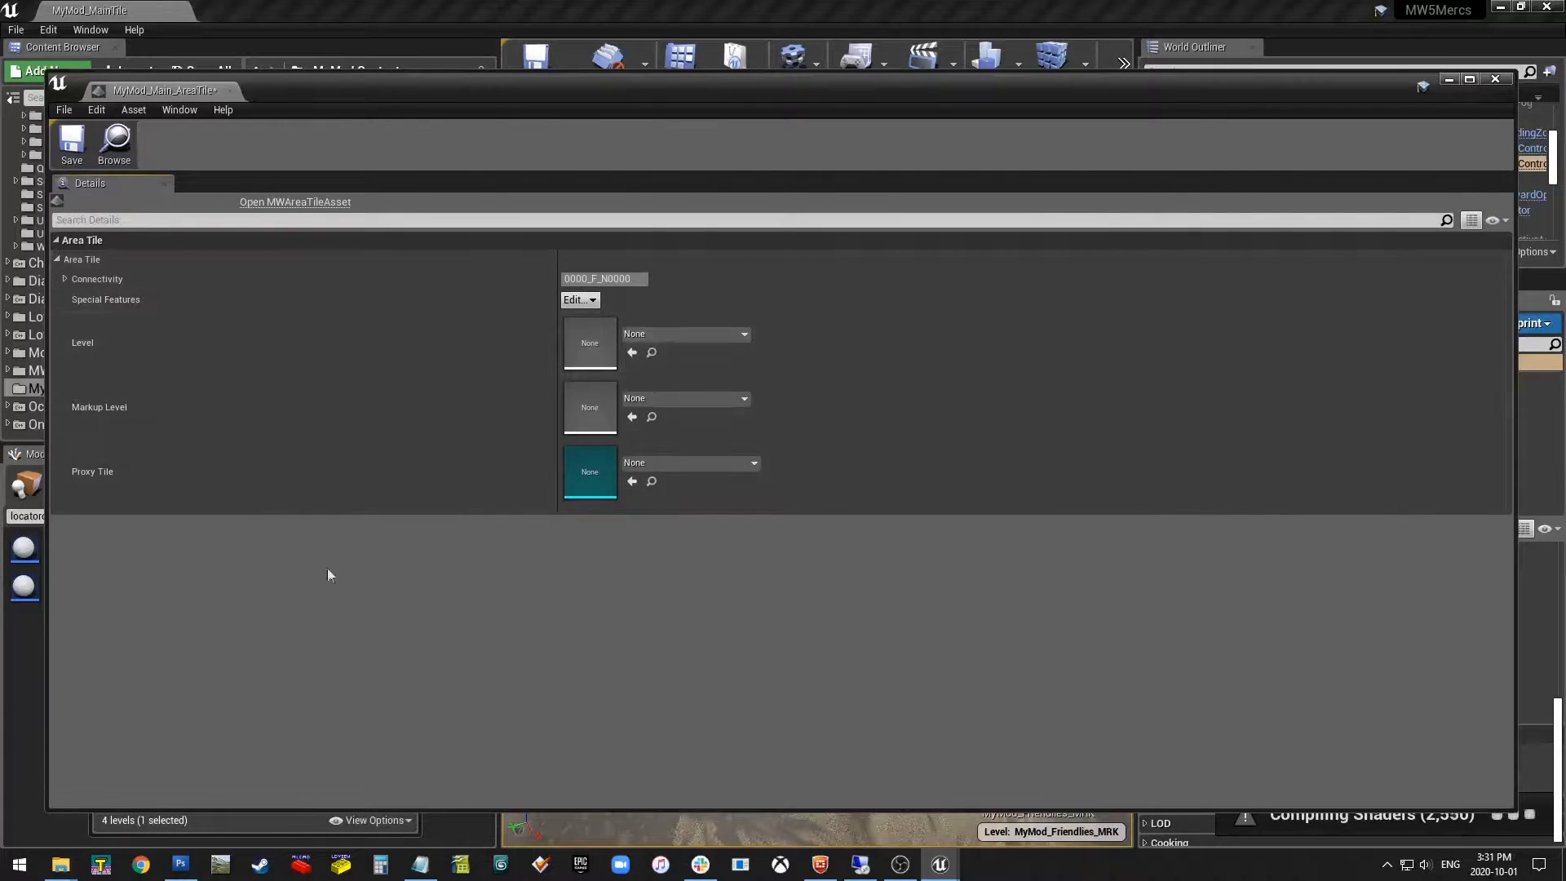
click(65, 279)
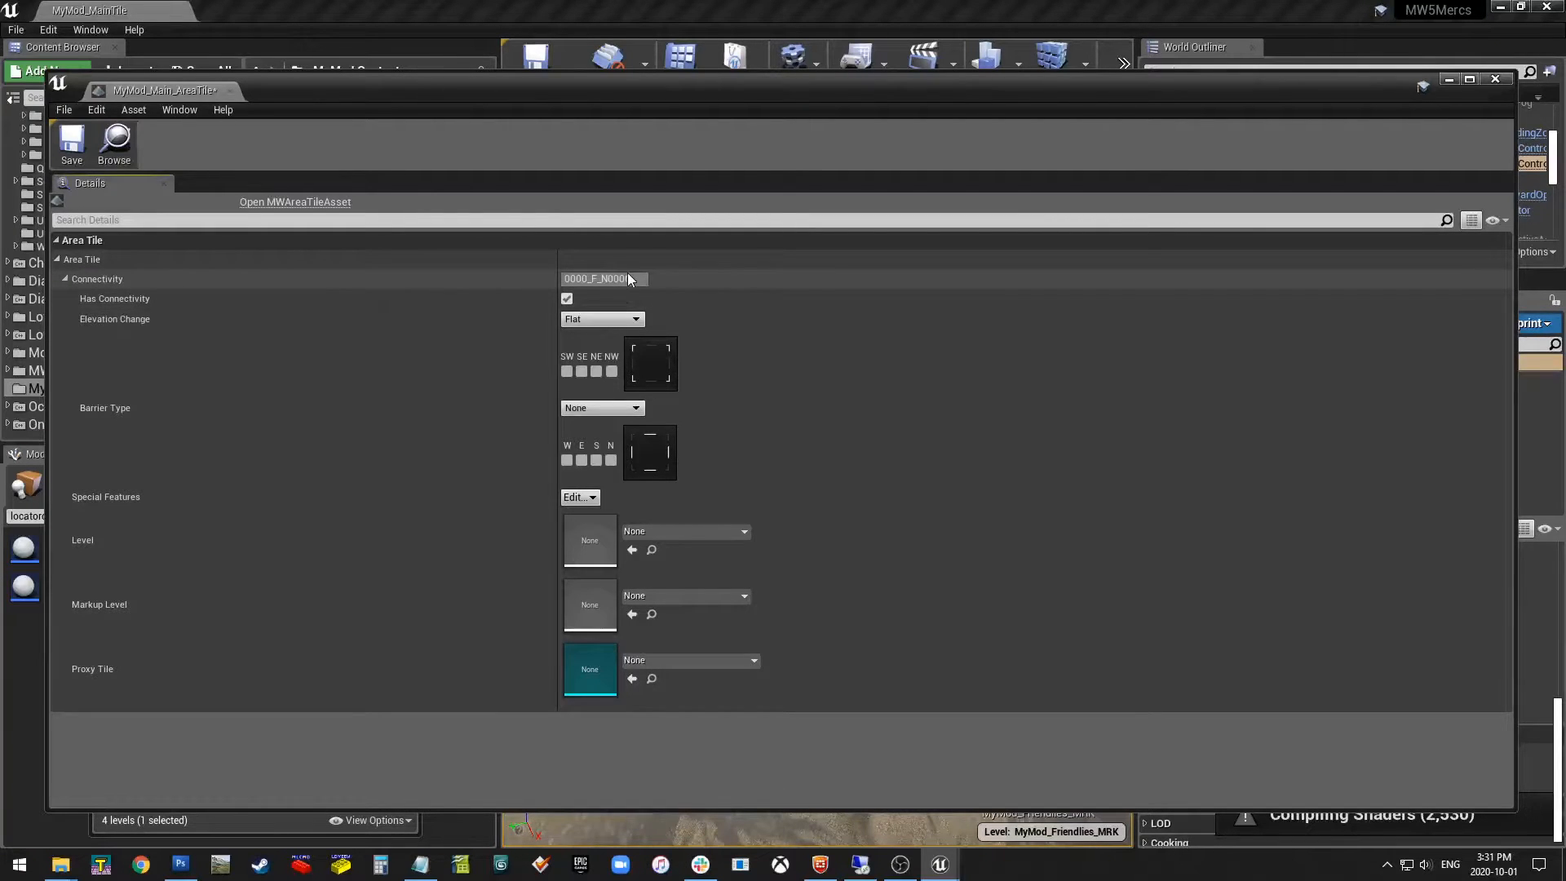
click(65, 279)
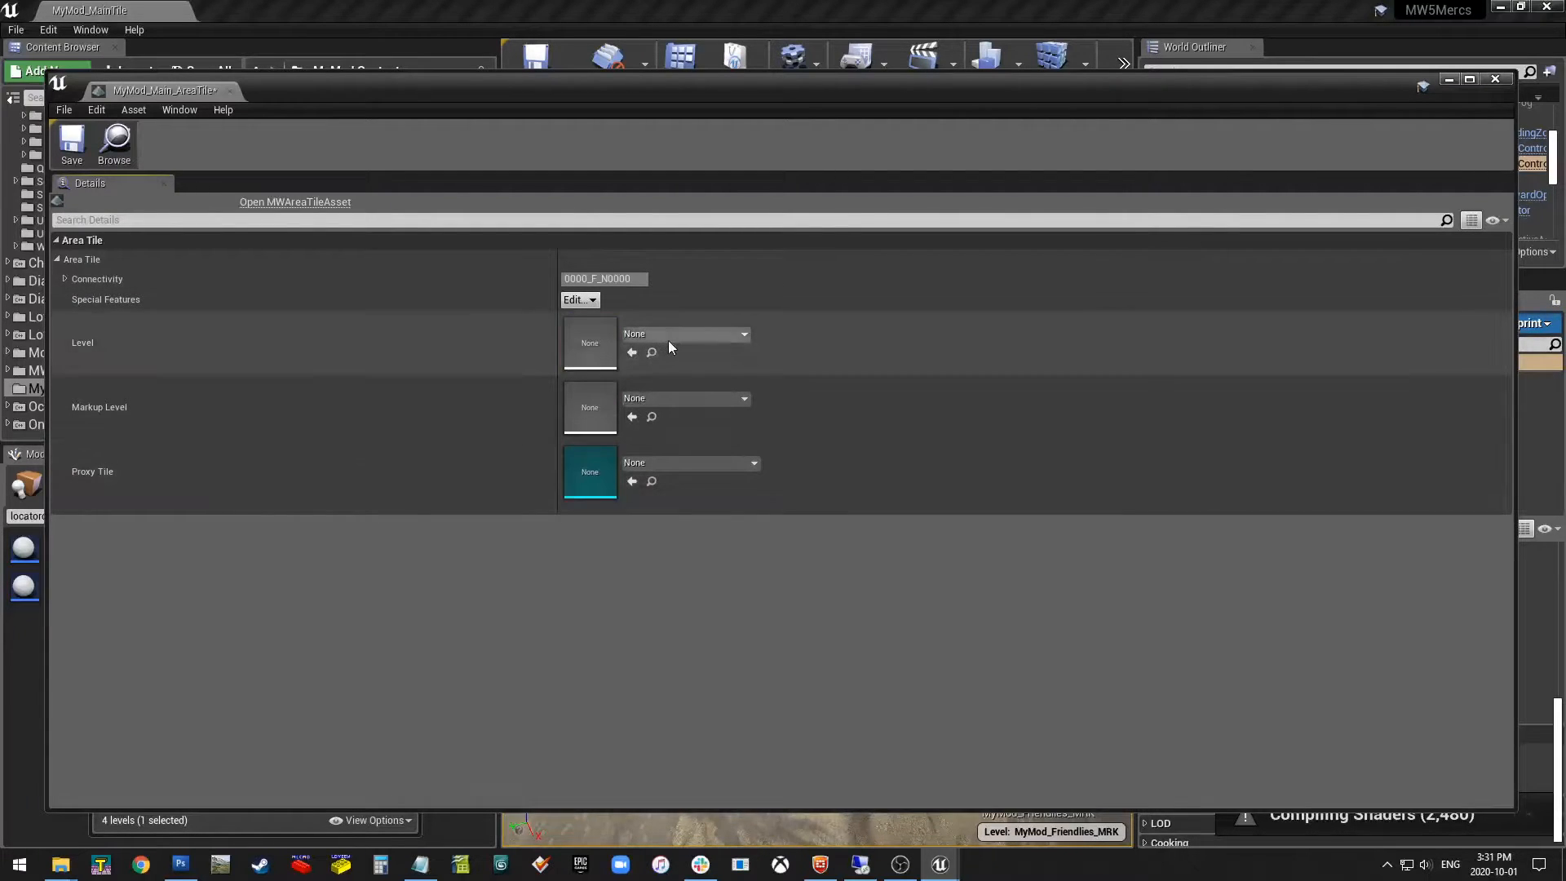
click(671, 336)
text(mymod)
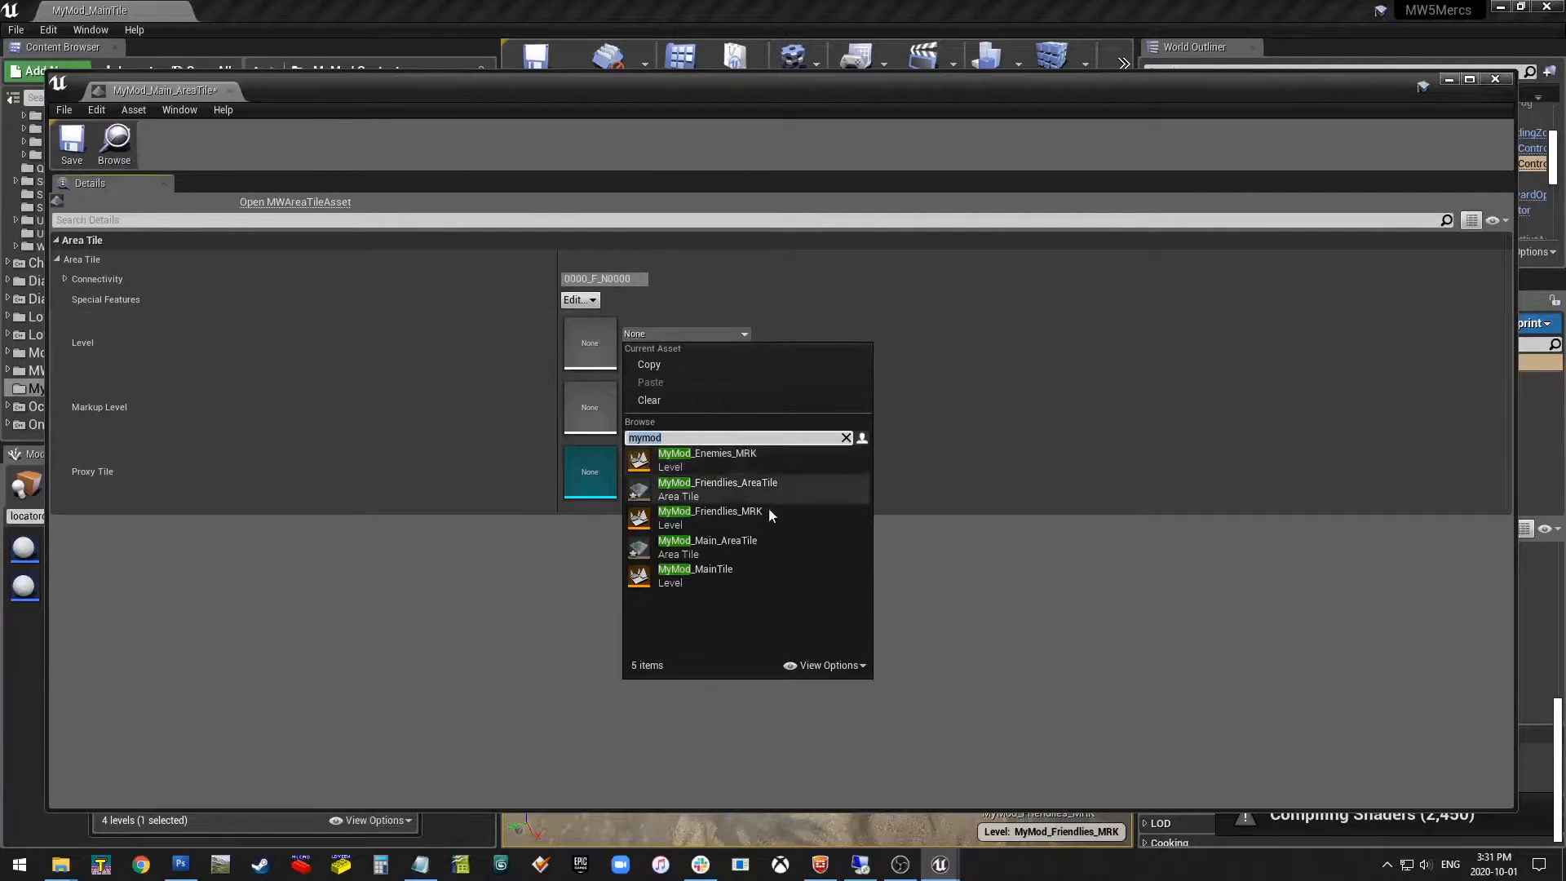
click(711, 575)
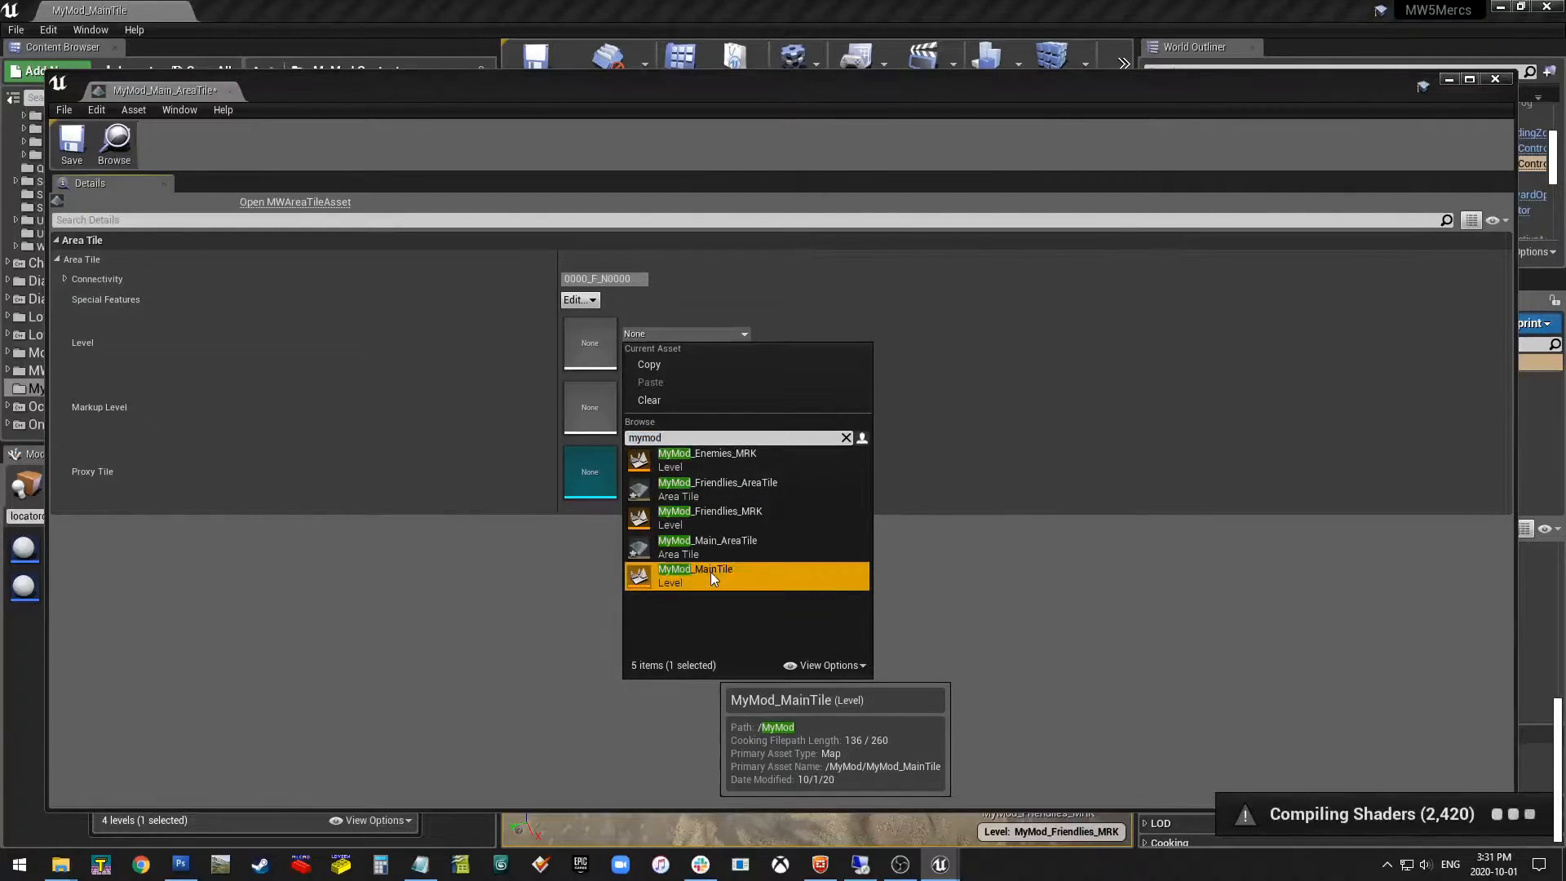
click(711, 571)
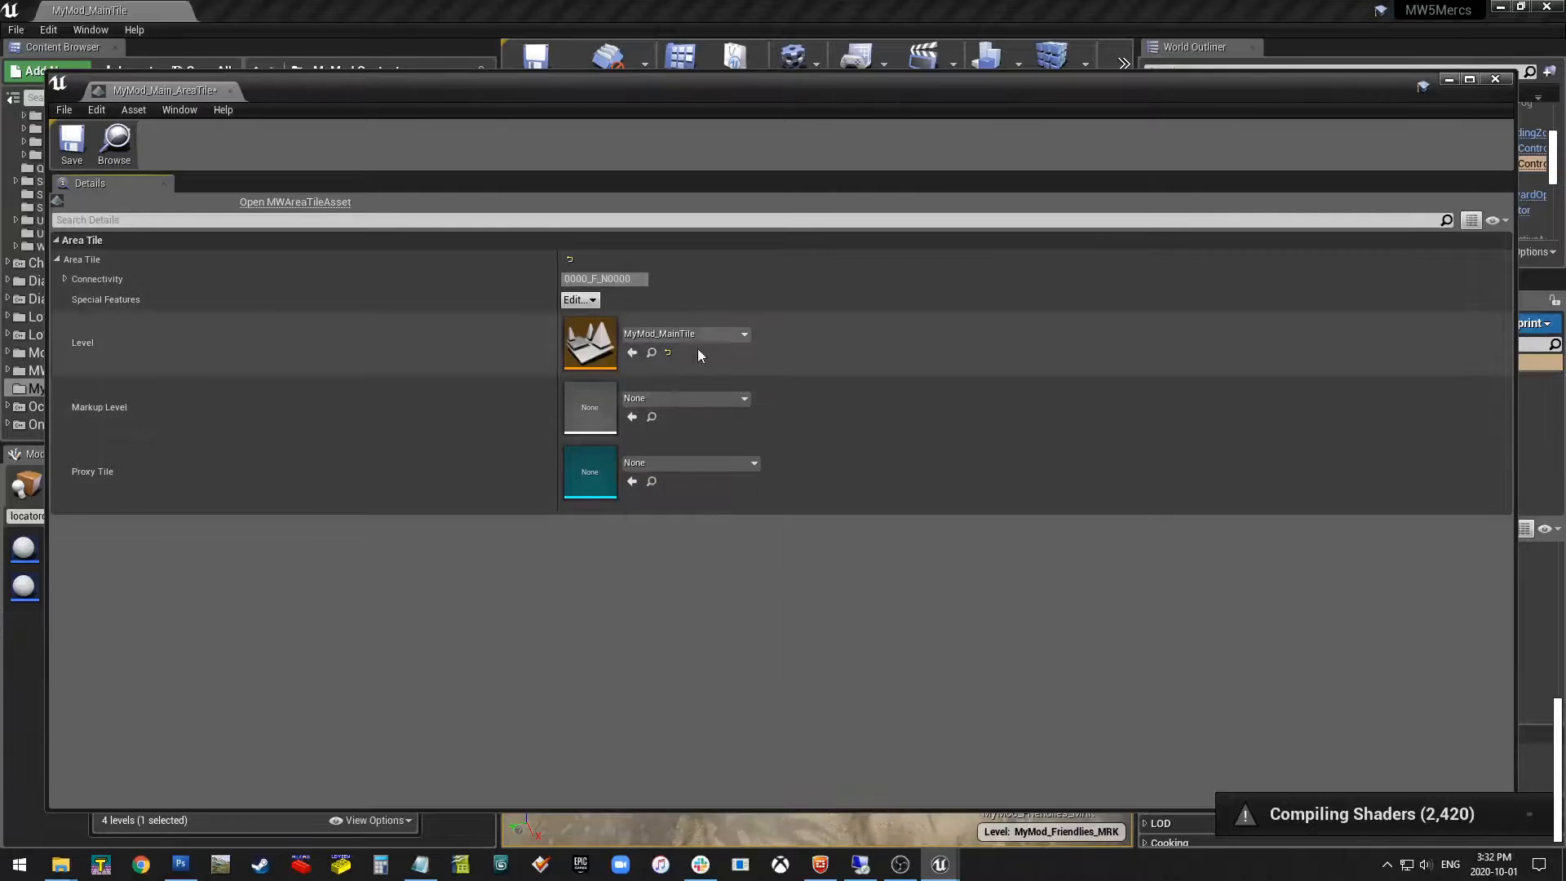
Assign MyMod_Enemies_MRK as the Markup Level of MyMod_Main_AreaTile, then save and close the asset.
click(680, 399)
text(mymod)
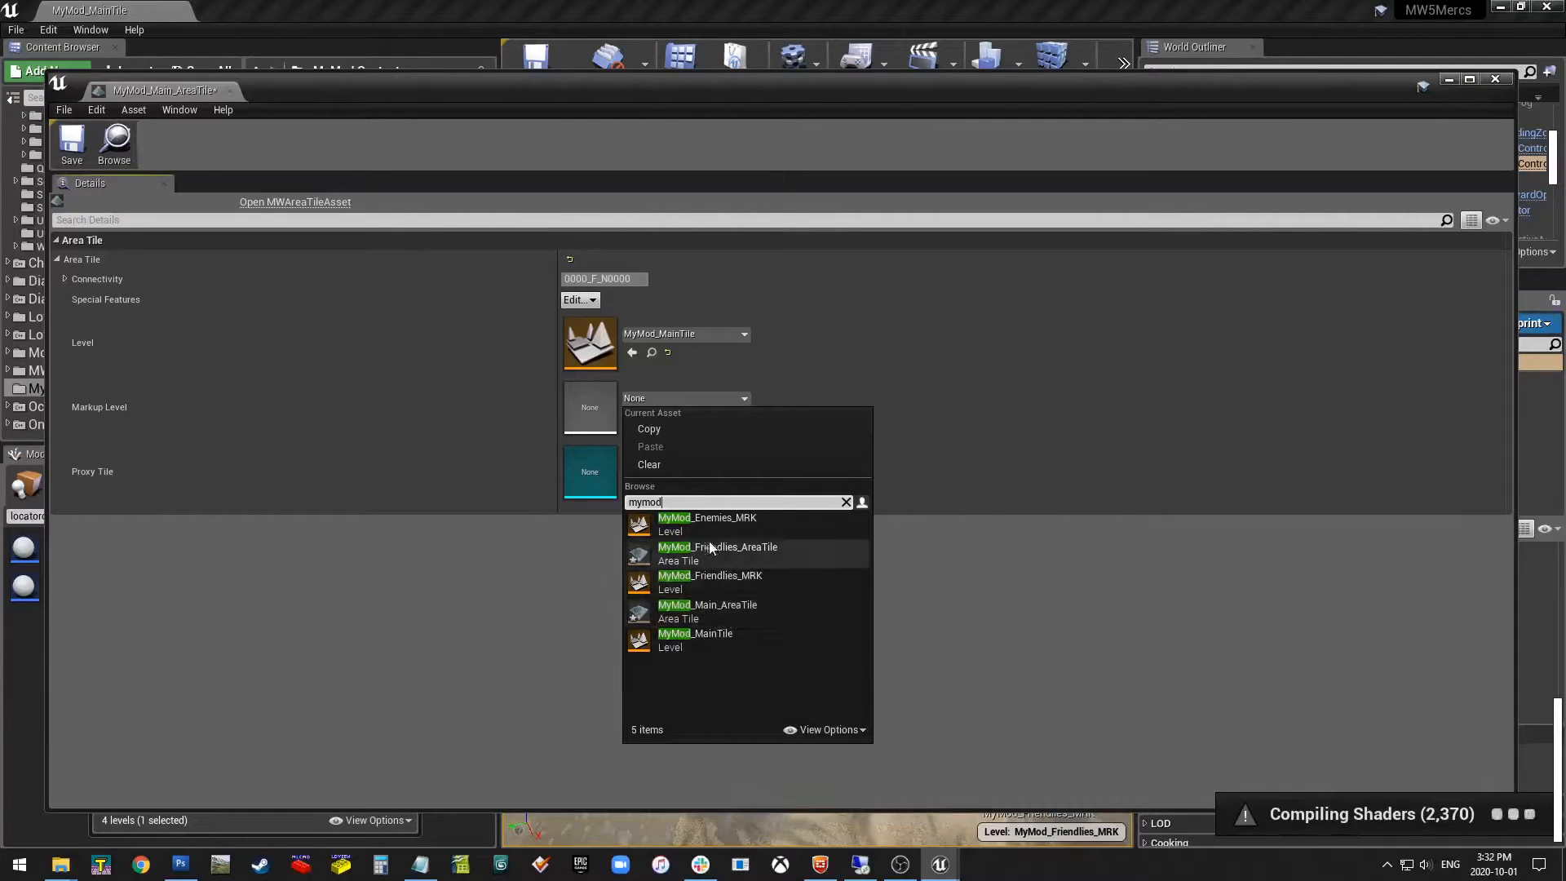
click(719, 522)
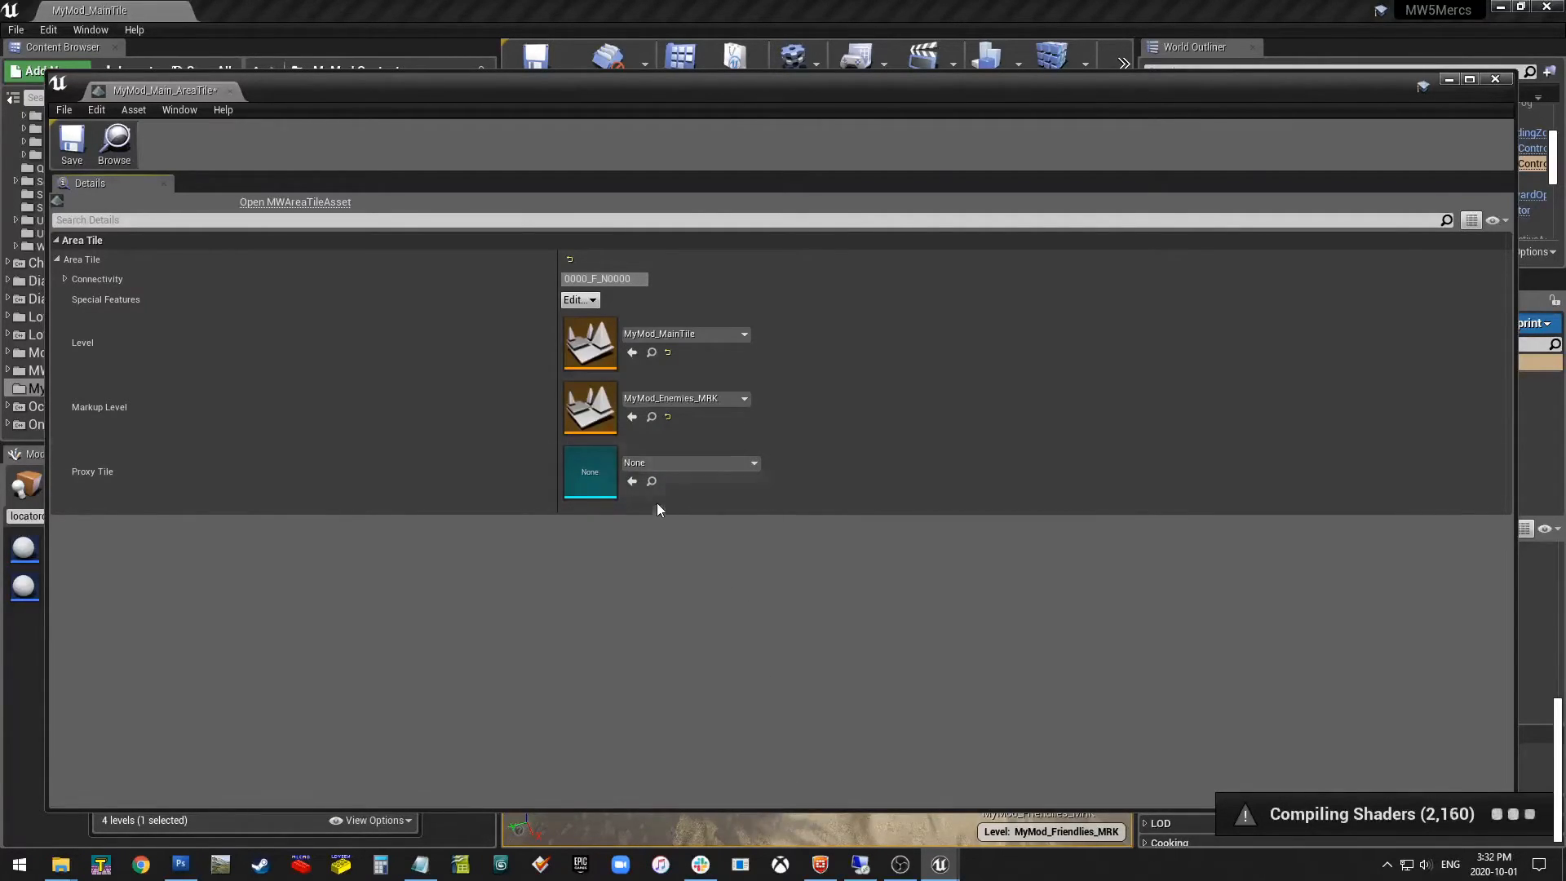
click(91, 144)
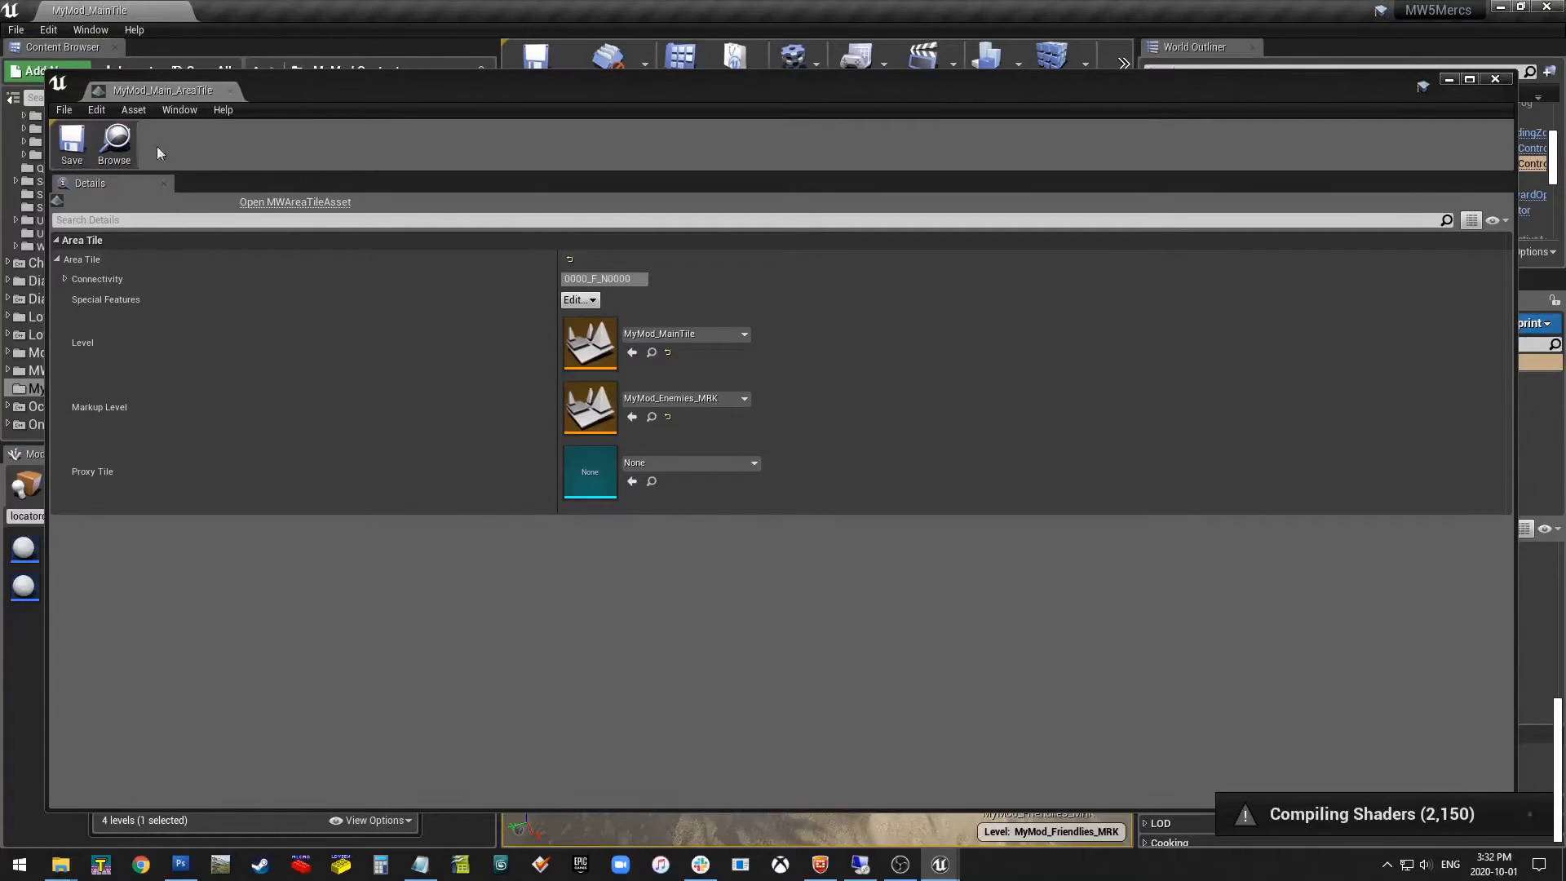
click(1495, 79)
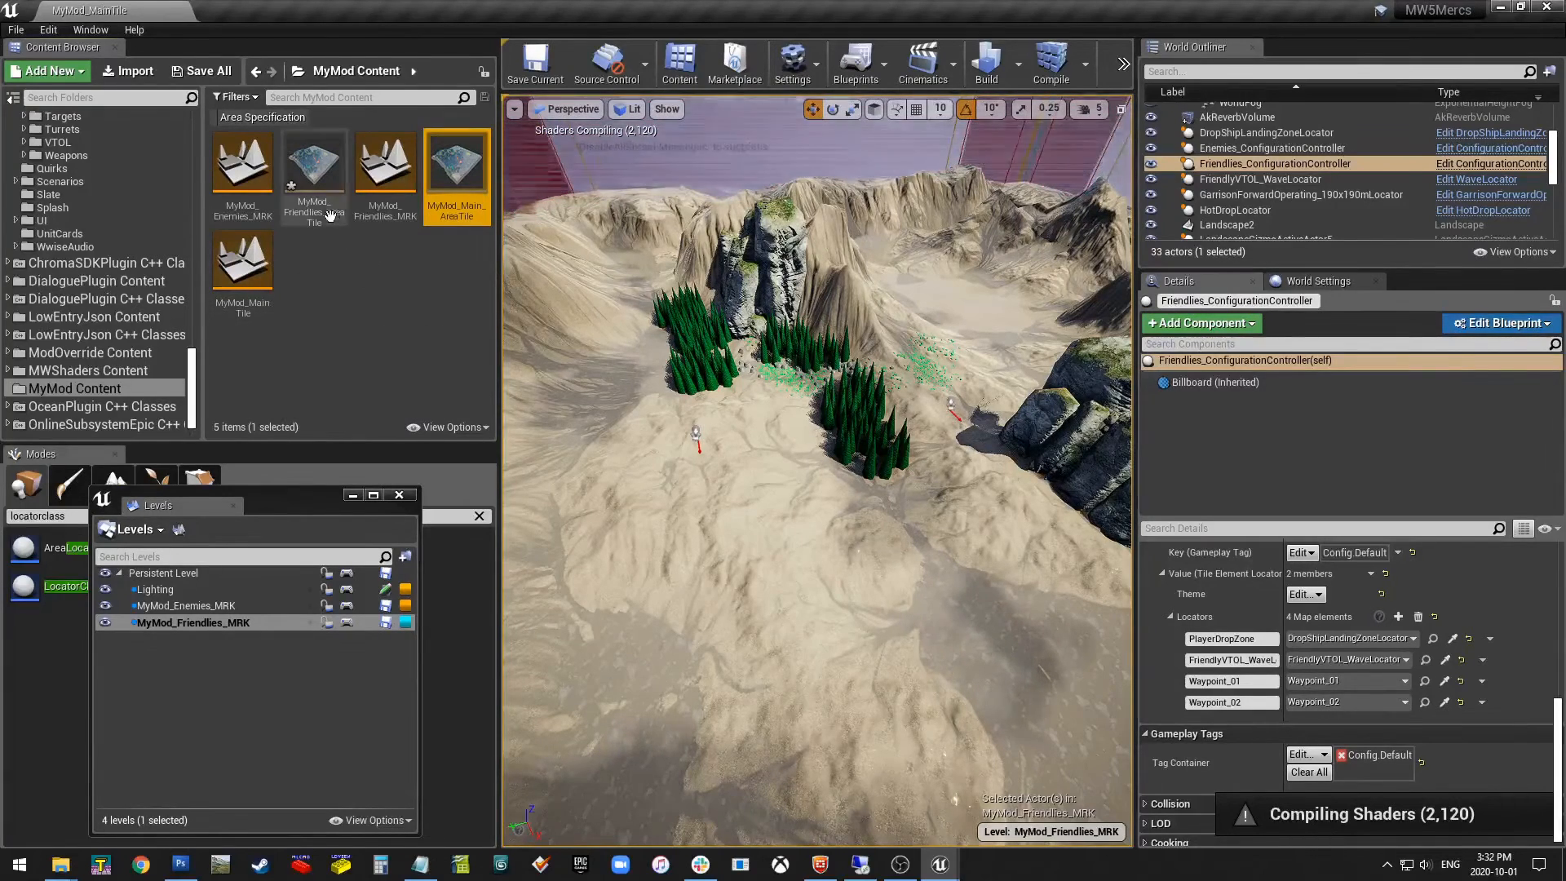
Open the MyMod_Friendlies_AreaTile asset, assign MyMod_Friendlies_MRK as its Markup Level and save it.
click(309, 191)
double_click(309, 192)
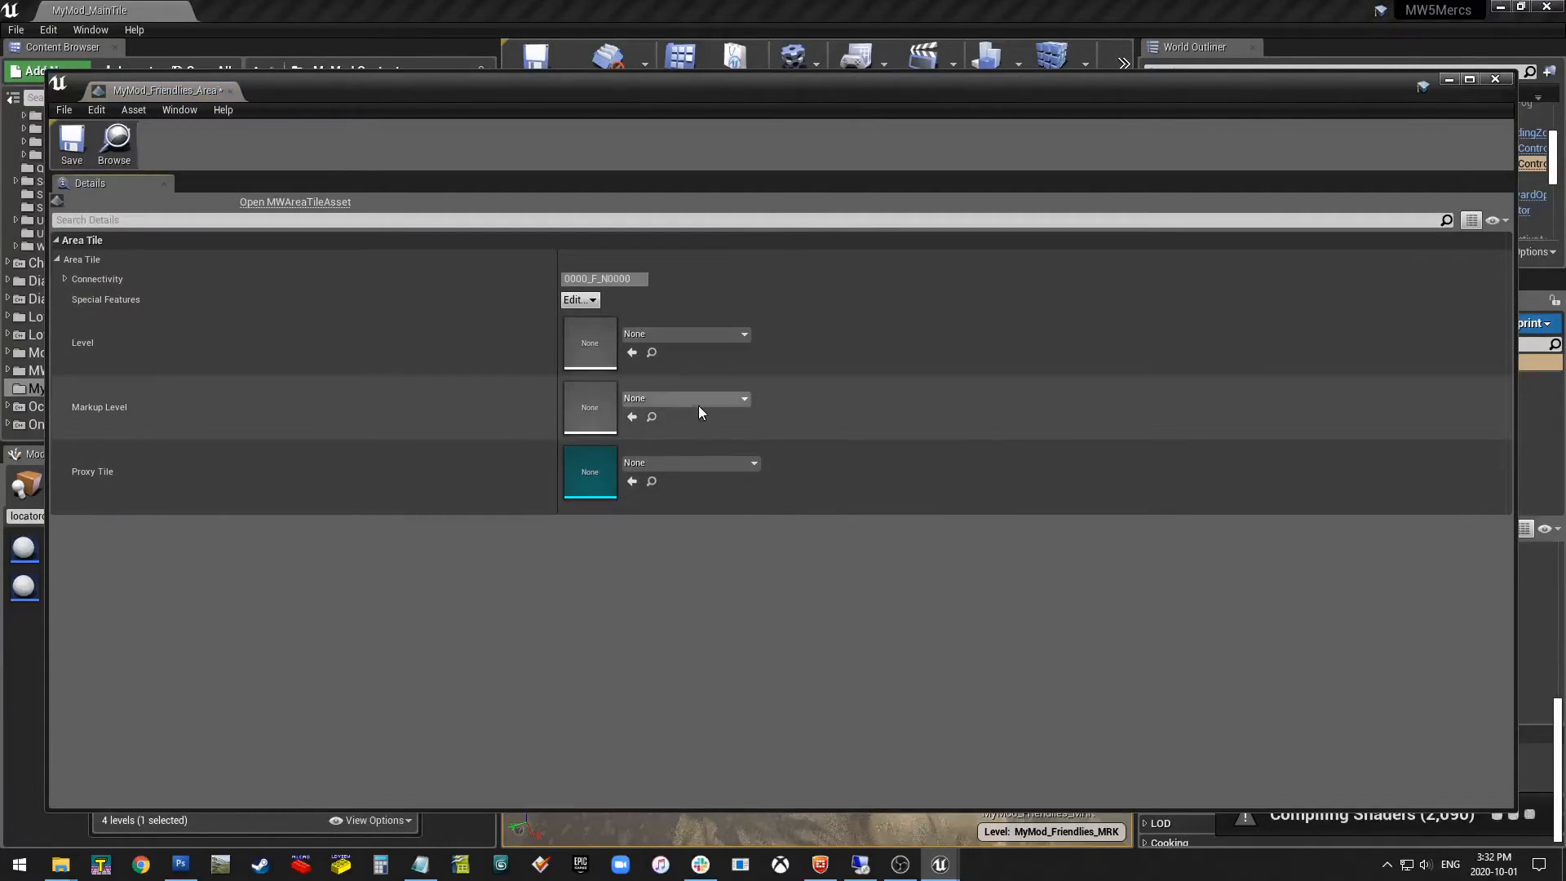
click(701, 400)
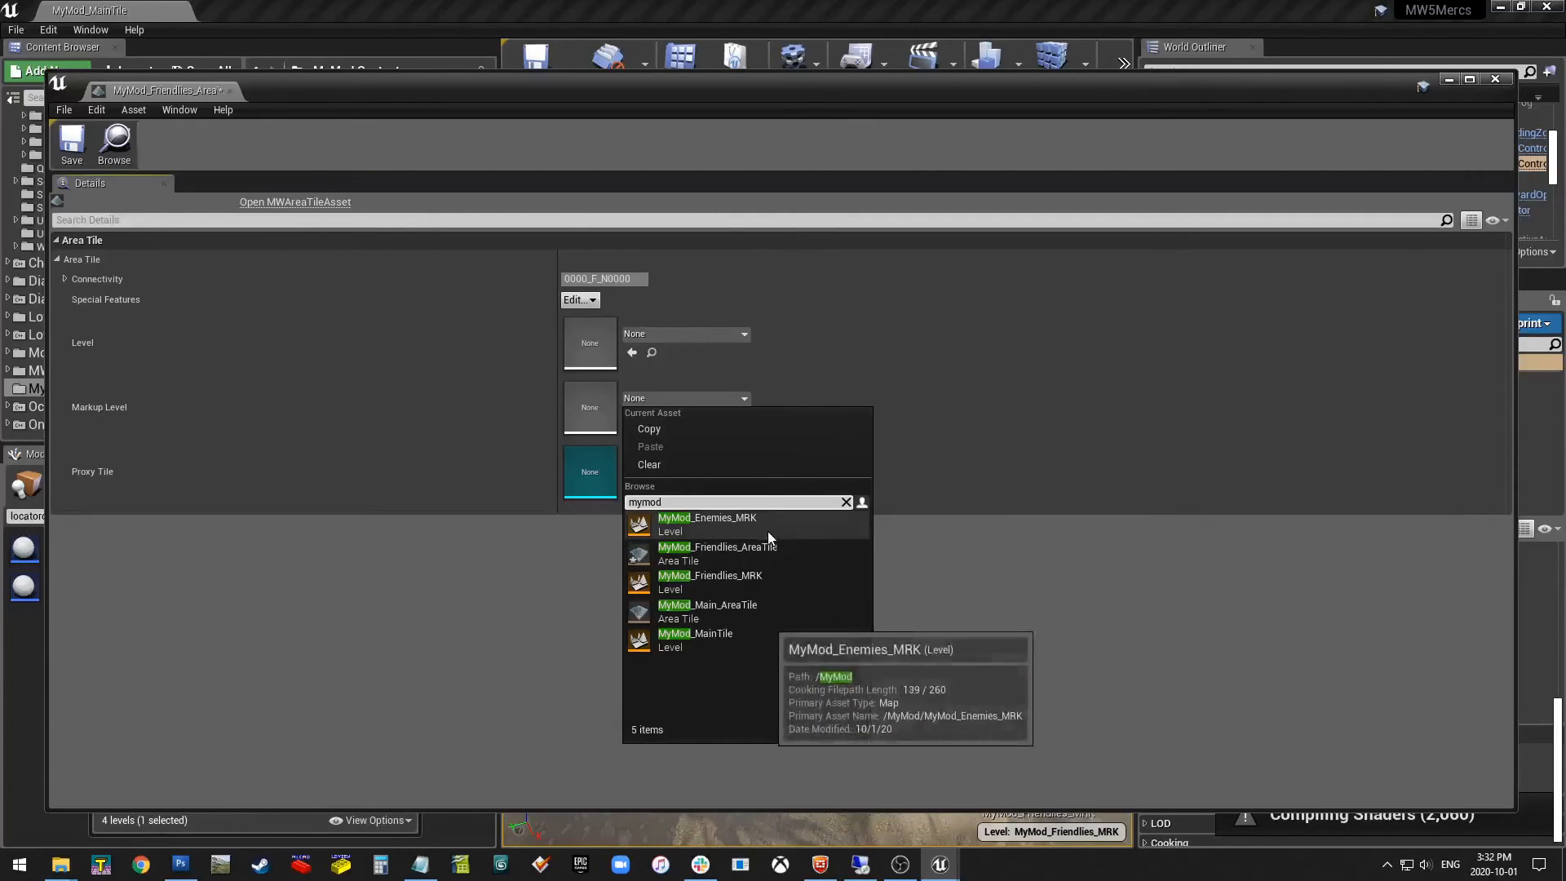
click(757, 583)
click(72, 145)
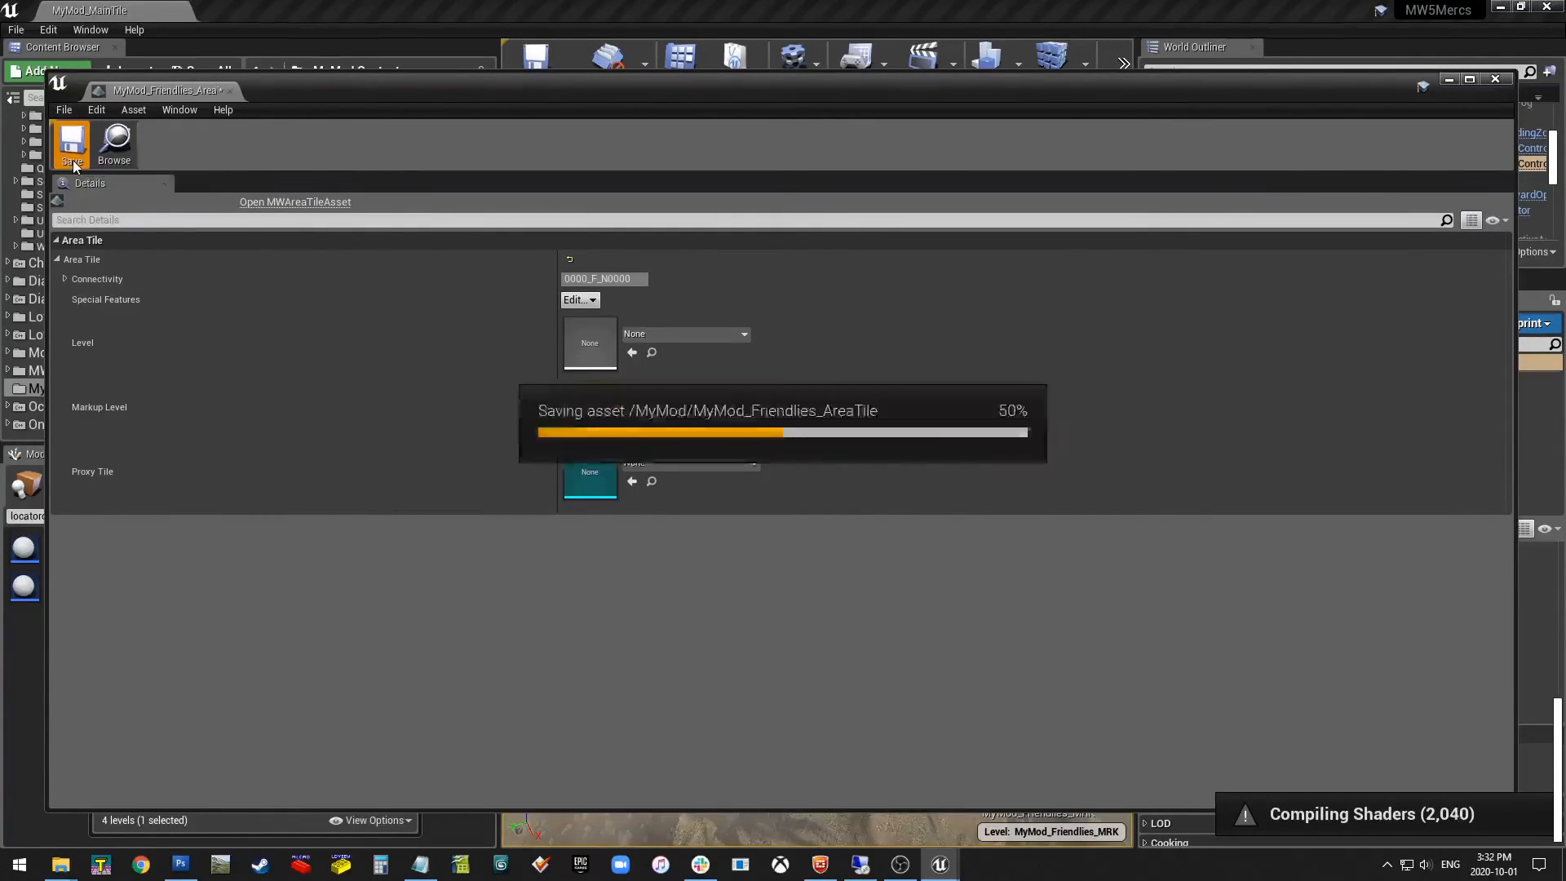